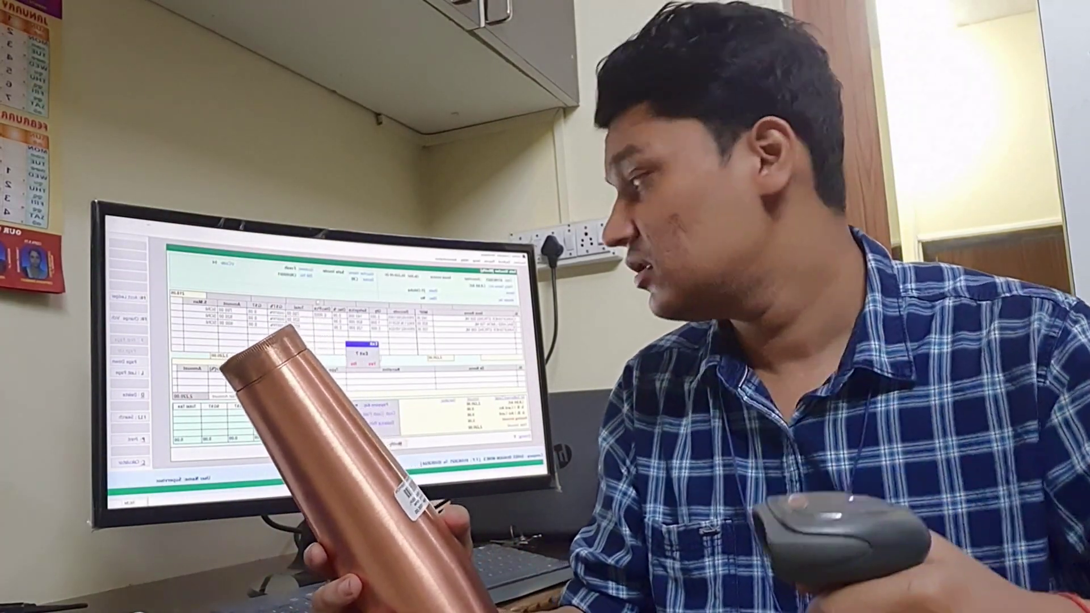
Step: Dismiss the billing form's Exit prompt and launch the Keshav billing software from the desktop
key("Escape")
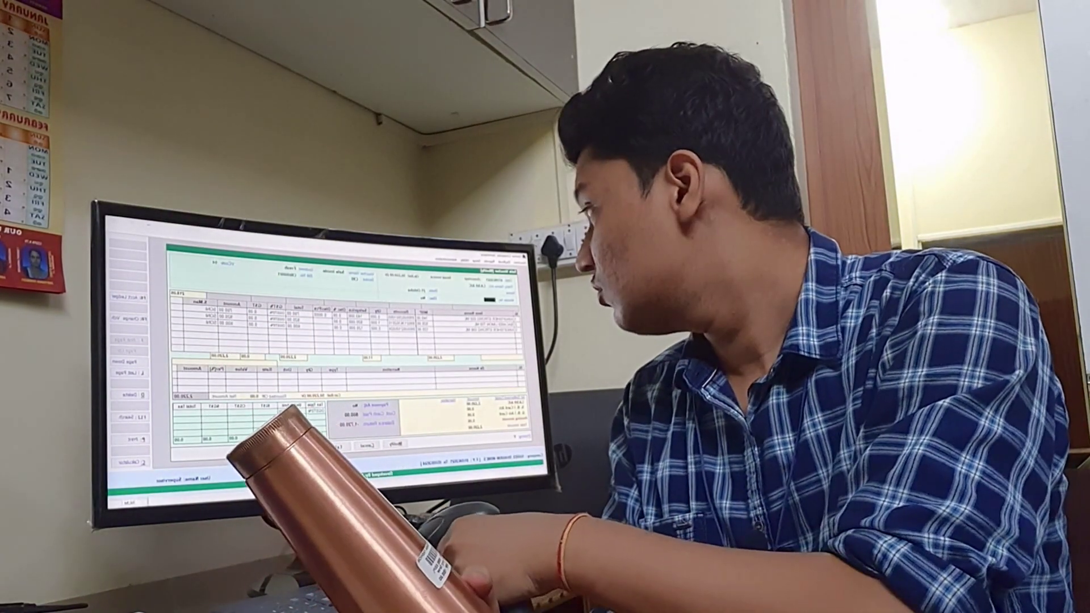
key("Return")
key("Down")
key("Down")
key("Down")
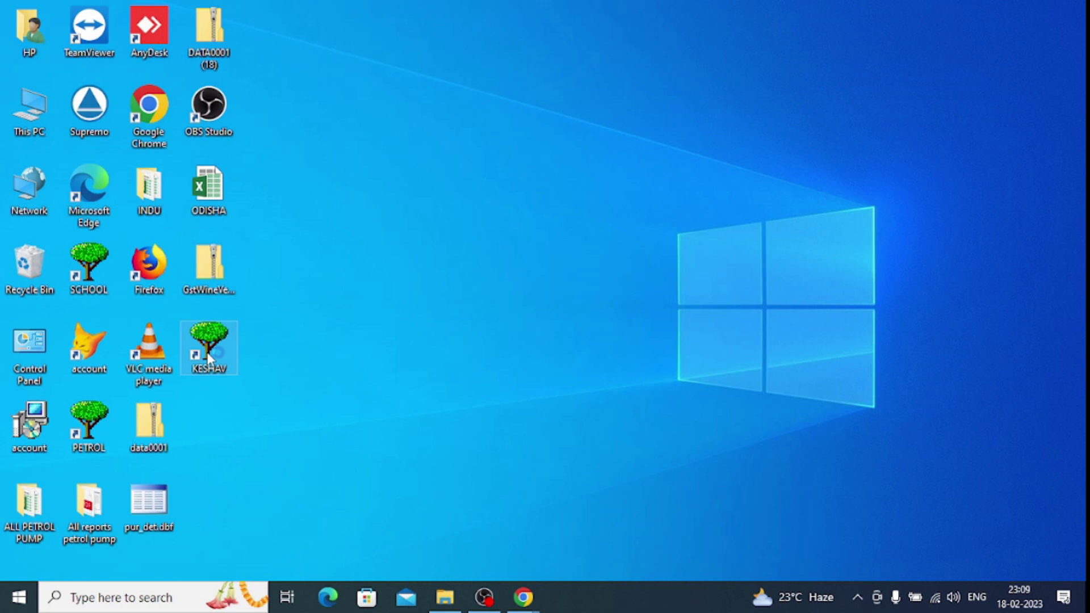
double_click(207, 355)
Step: Open the SHREE BHAVANI WINES company and log in as Supervisor with the account password
key("Return")
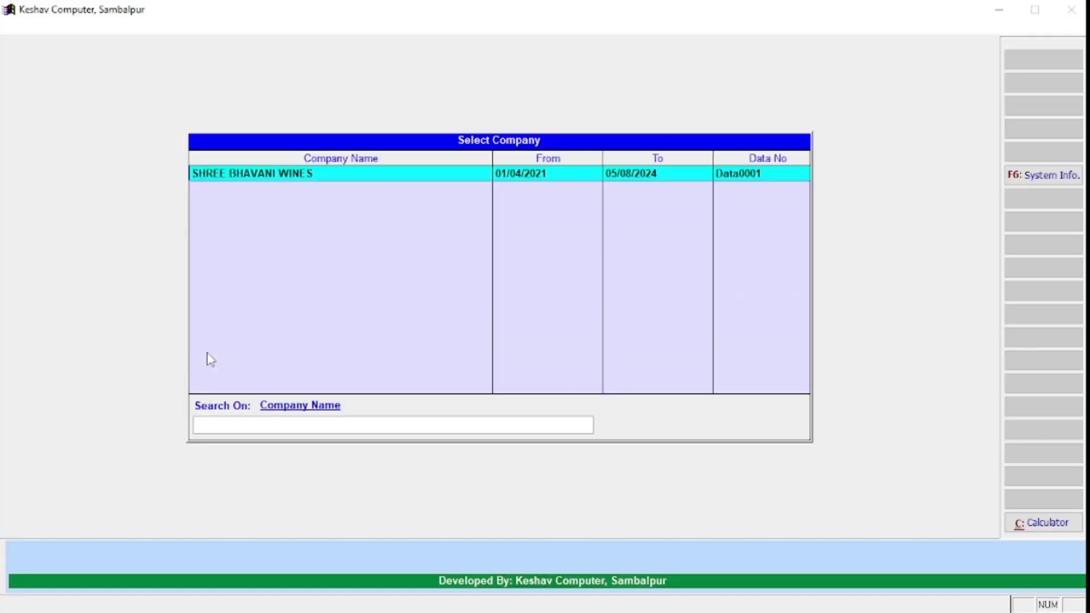
key("Return")
type("Supervisor")
key("Return")
type("123")
key("Return")
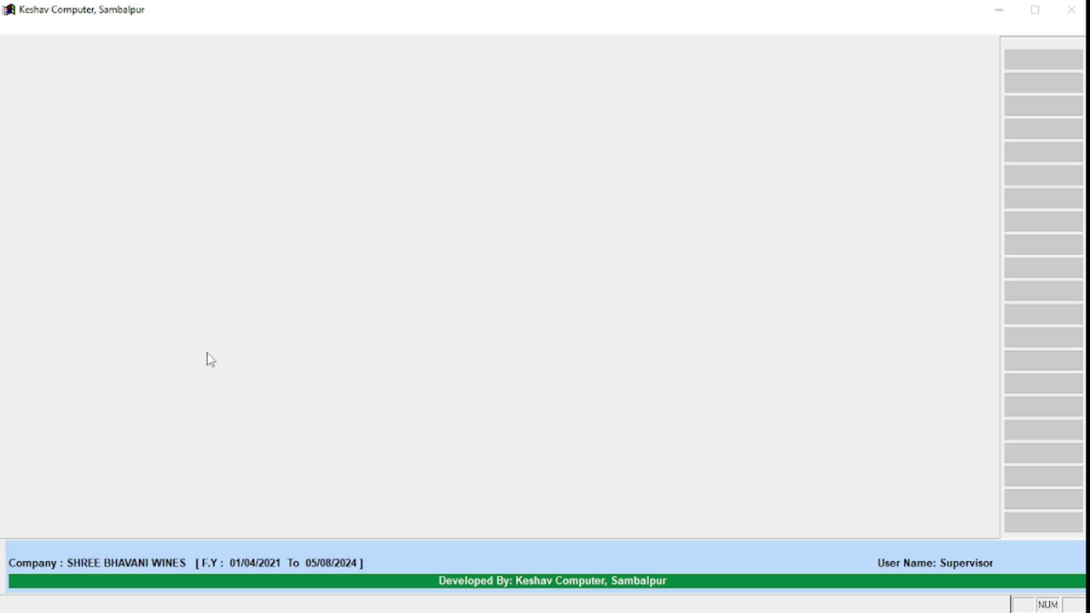
Step: Go to Setup > Item Ledger Setup > Modify to list the existing items
key("Right")
key("Right")
key("Right")
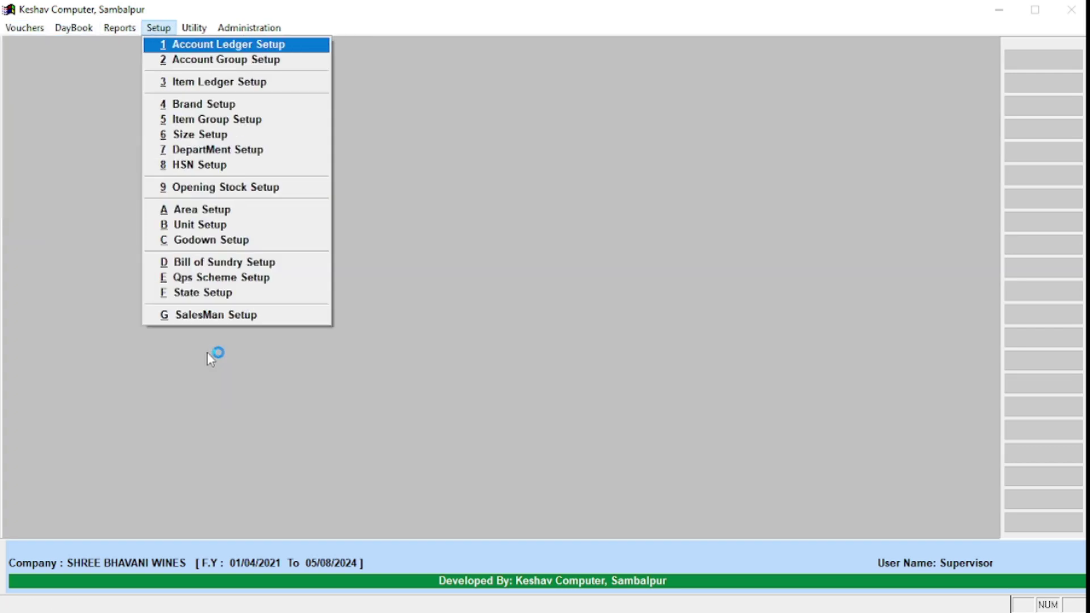
key("Left")
key("Left")
key("Left")
key("Right")
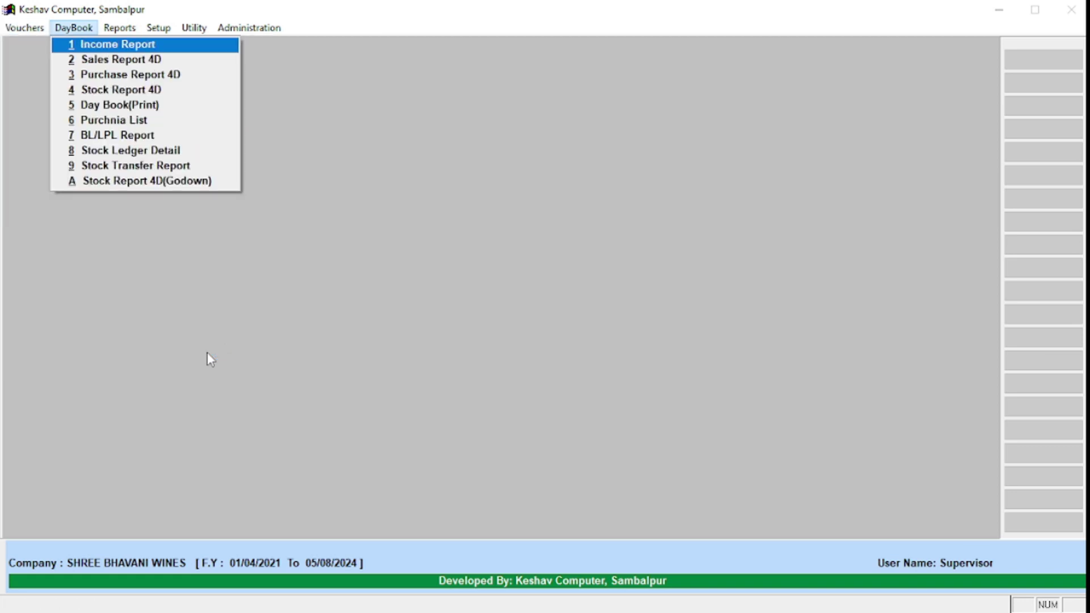
key("Right")
key("Right")
key("Down")
key("Down")
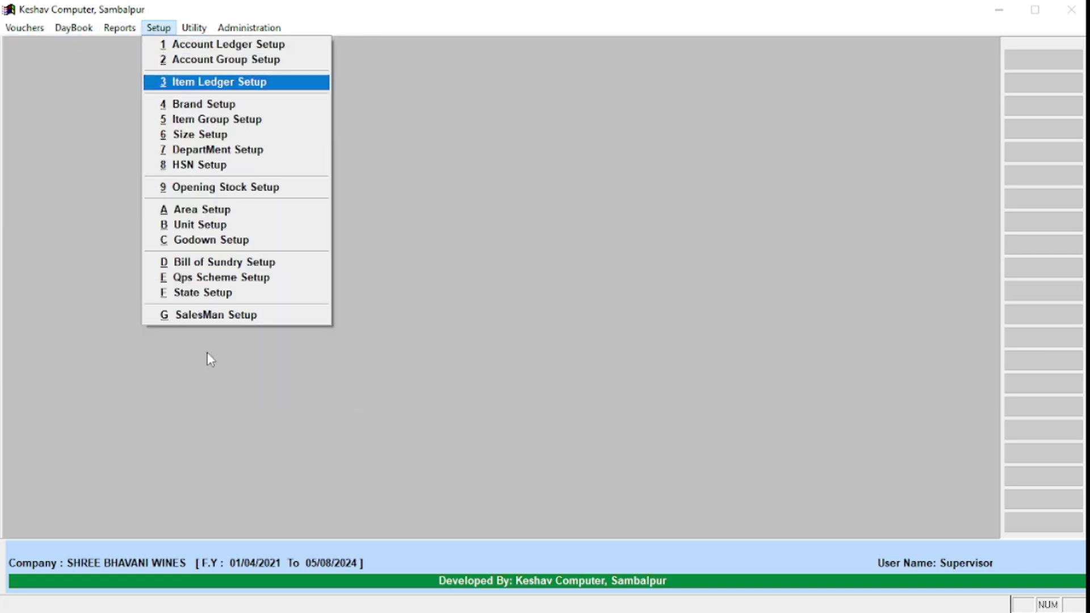
key("Return")
key("Right")
key("Return")
key("Down")
key("Down")
key("Down")
key("Down")
key("Down")
key("Down")
key("Down")
key("Down")
key("Down")
key("Down")
key("Down")
key("Down")
key("Down")
key("Down")
key("Down")
key("Down")
key("Down")
key("Down")
key("Down")
key("Down")
key("Down")
key("Down")
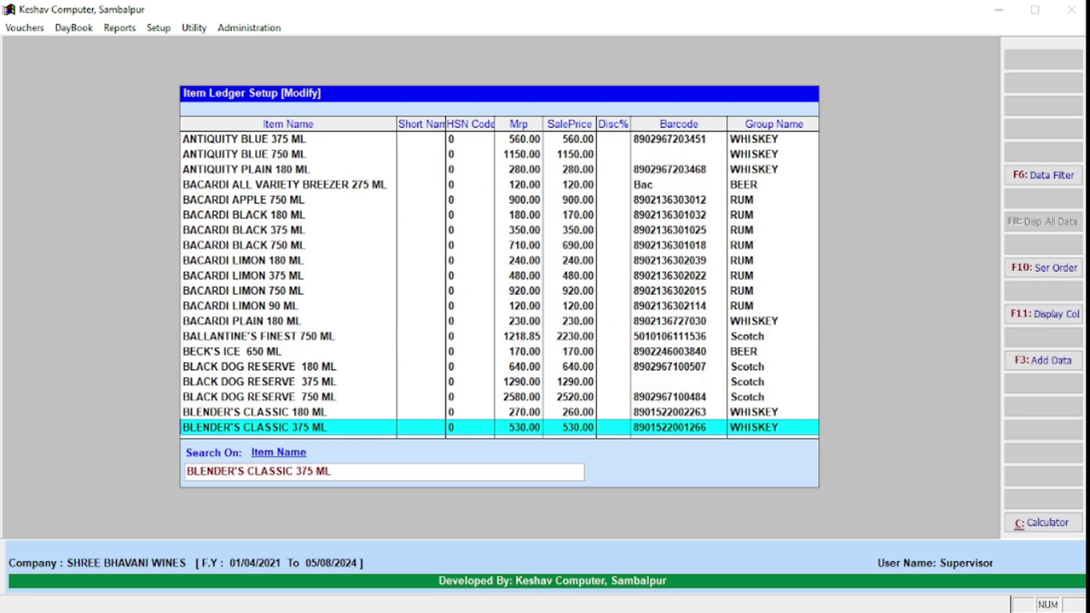
key("Down")
Step: Search the item list for '100' and open 100 PIPERS 12YEARS 750 ML
key("Up")
key("Up")
key("Up")
key("Up")
key("Up")
key("Up")
key("Up")
key("Up")
key("Up")
key("Up")
key("Up")
key("Up")
key("Up")
key("Up")
key("Up")
key("Up")
key("Up")
key("Up")
key("Up")
key("Up")
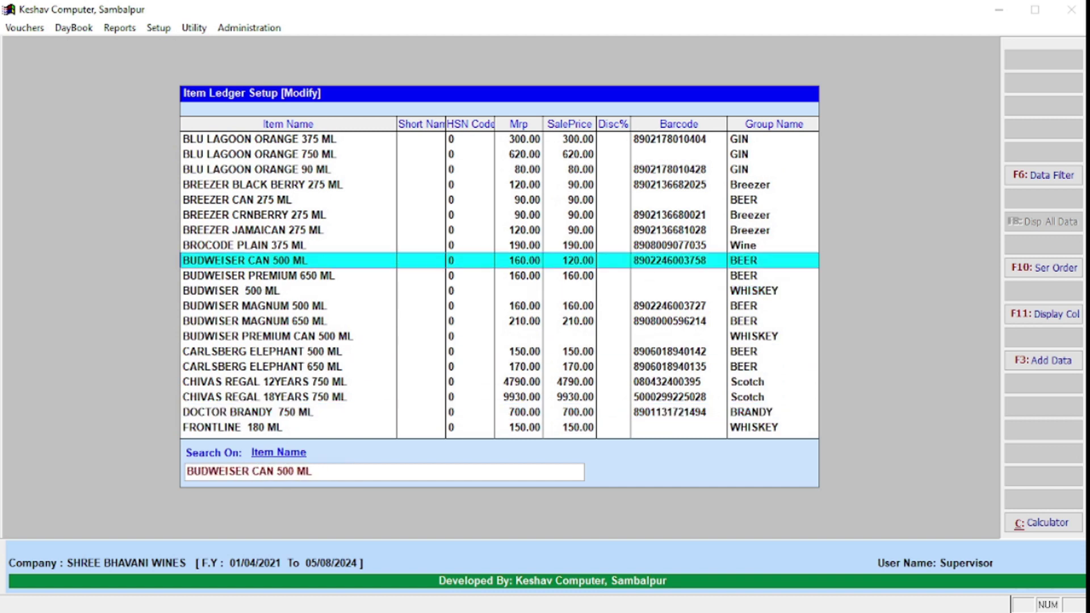
key("Up")
key("Up")
key("Up")
key("Up")
key("Up")
key("Up")
key("Up")
key("Up")
key("Up")
key("Up")
key("Up")
key("Up")
key("Up")
key("Up")
key("Up")
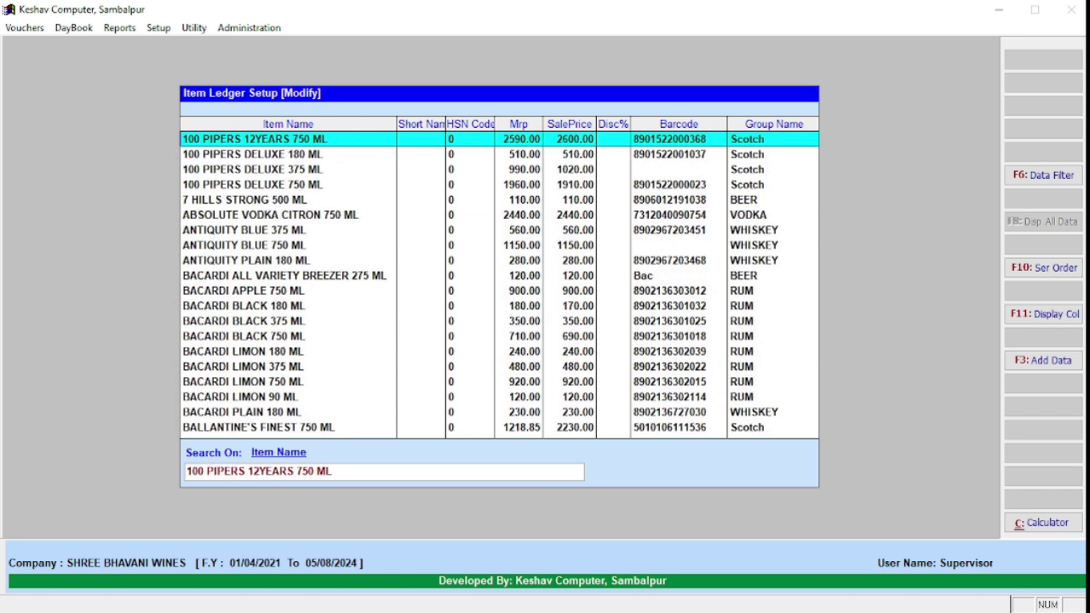
key("Down")
key("Down")
key("Down")
key("Down")
key("Down")
key("Down")
key("Down")
key("Down")
key("Down")
key("Down")
key("Down")
key("Down")
key("Down")
key("Down")
key("Down")
key("Down")
key("Down")
key("Down")
key("Down")
key("Down")
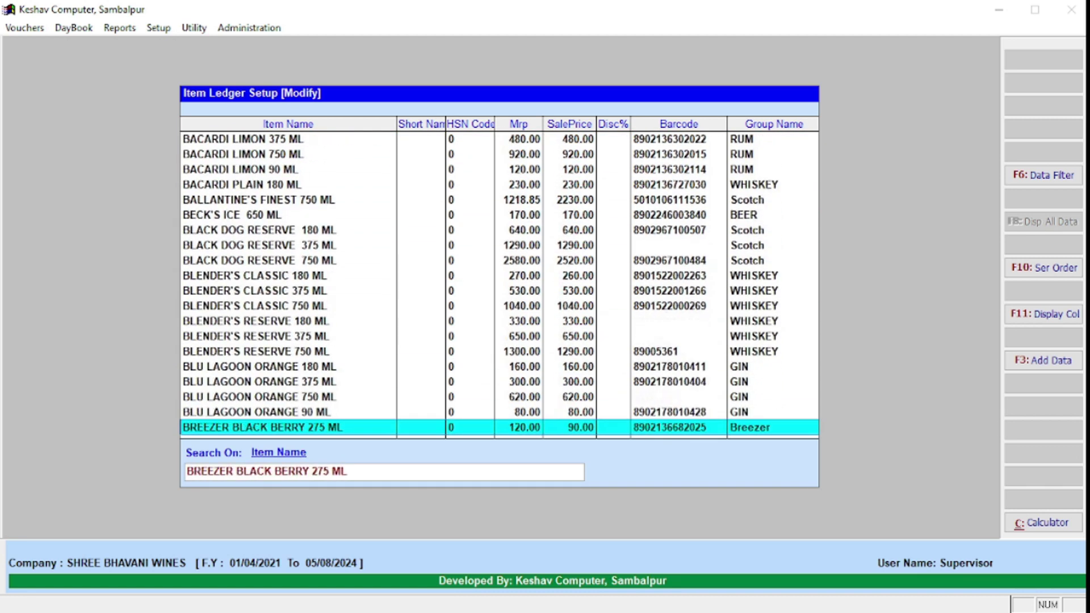
key("Down")
key("Down")
key("Down")
key("Down")
key("Down")
key("Down")
key("Down")
key("Down")
key("Down")
key("Down")
key("Down")
key("Down")
key("Down")
key("Down")
key("Down")
key("Down")
key("Down")
key("Down")
key("Down")
key("Down")
key("Down")
key("Down")
key("Down")
key("Down")
key("Down")
key("Down")
key("Down")
key("Down")
key("Down")
key("Down")
key("Down")
key("Down")
key("Down")
key("Down")
key("Down")
key("Down")
key("Down")
key("Down")
key("Down")
key("Down")
key("Down")
key("Down")
key("Down")
key("Down")
key("Down")
key("Down")
key("Down")
key("Down")
key("Down")
key("Down")
key("Down")
key("Down")
key("Down")
key("Down")
key("Down")
key("Down")
key("Down")
key("Down")
key("Down")
key("Down")
key("Up")
key("Up")
key("Up")
key("Up")
key("Up")
key("Up")
key("Up")
key("Up")
key("Up")
key("Up")
key("Up")
key("Up")
key("Up")
key("Up")
key("Up")
key("Up")
key("Up")
key("Up")
key("Up")
key("Up")
type("100")
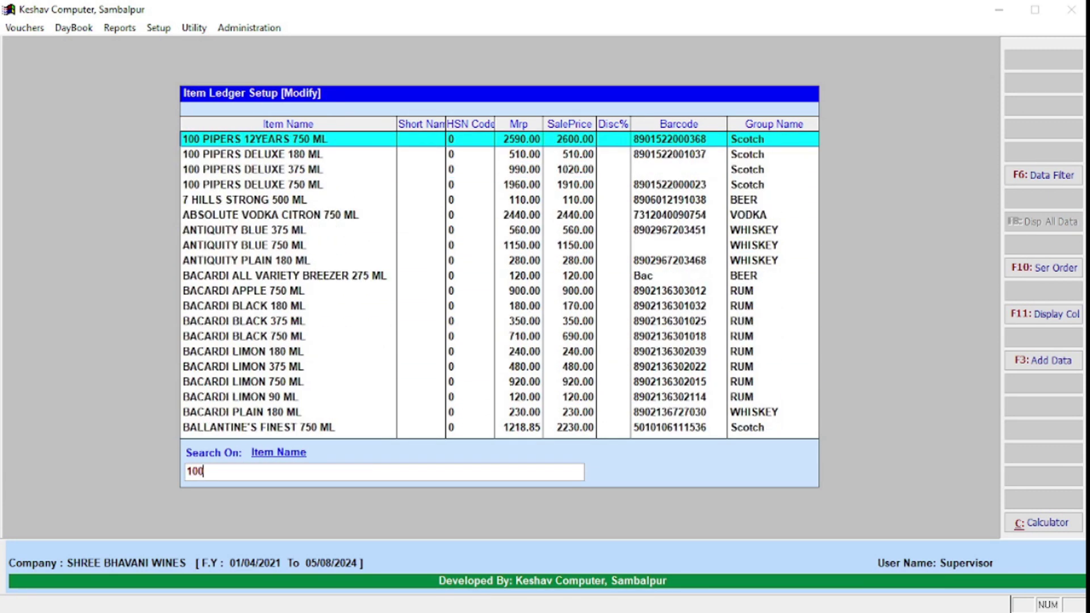
key("Return")
key("Return")
key("Return")
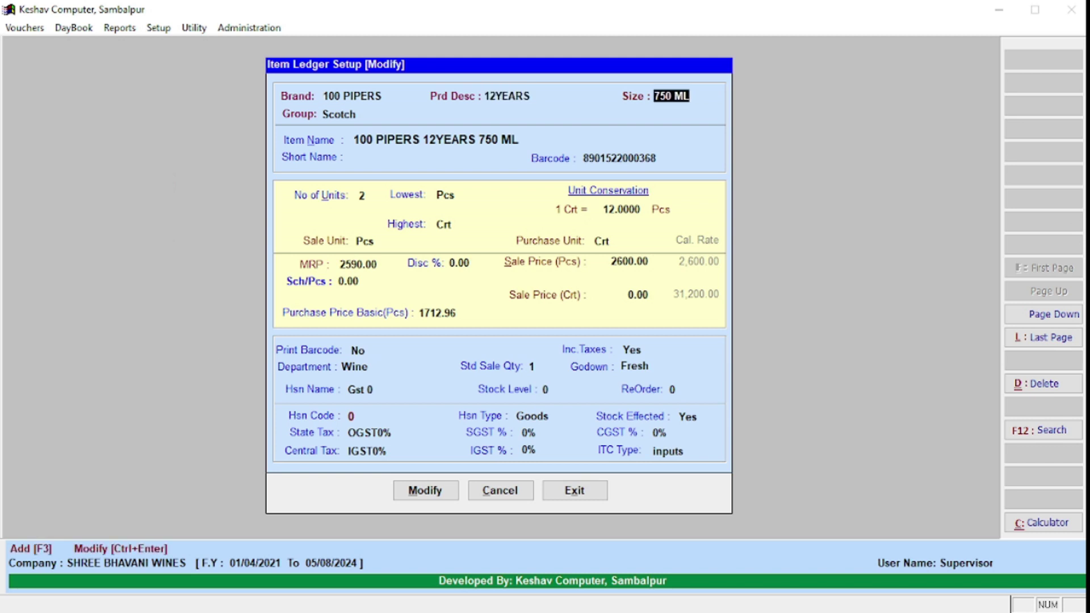
key("Return")
type("G")
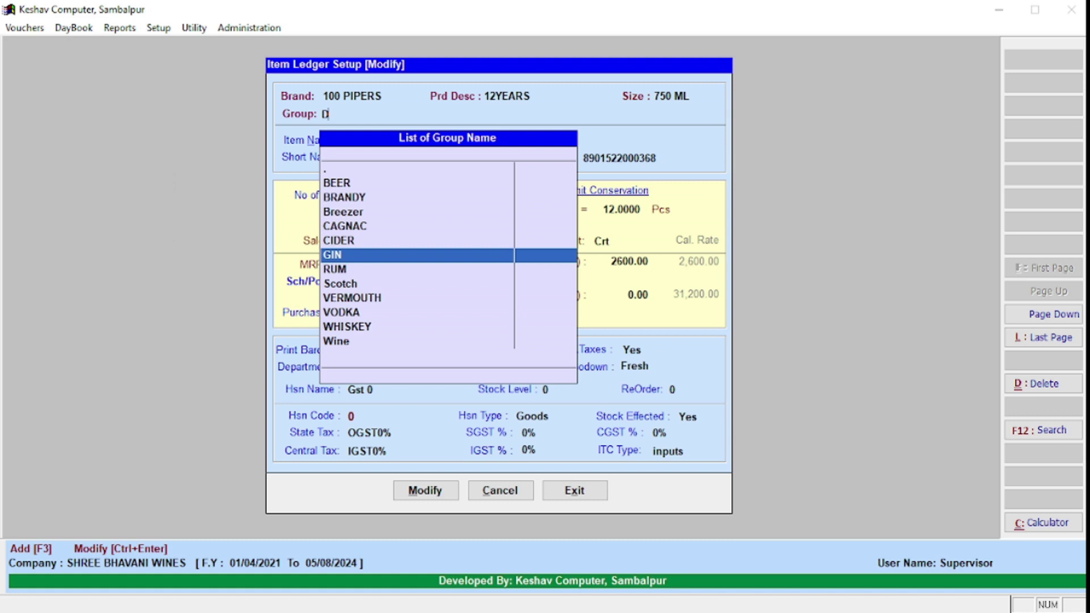
key("Up")
key("Up")
key("Up")
key("Up")
key("Down")
key("Down")
key("Down")
key("Down")
key("Down")
key("Down")
key("Return")
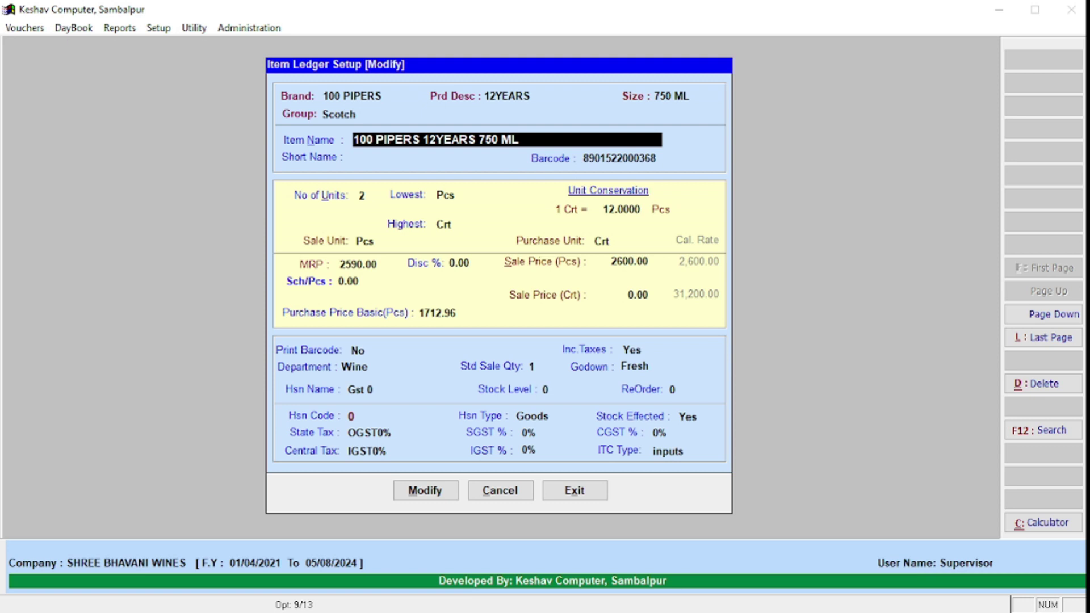
key("Return")
key("Return")
key("Up")
key("Return")
key("Up")
key("Return")
key("Up")
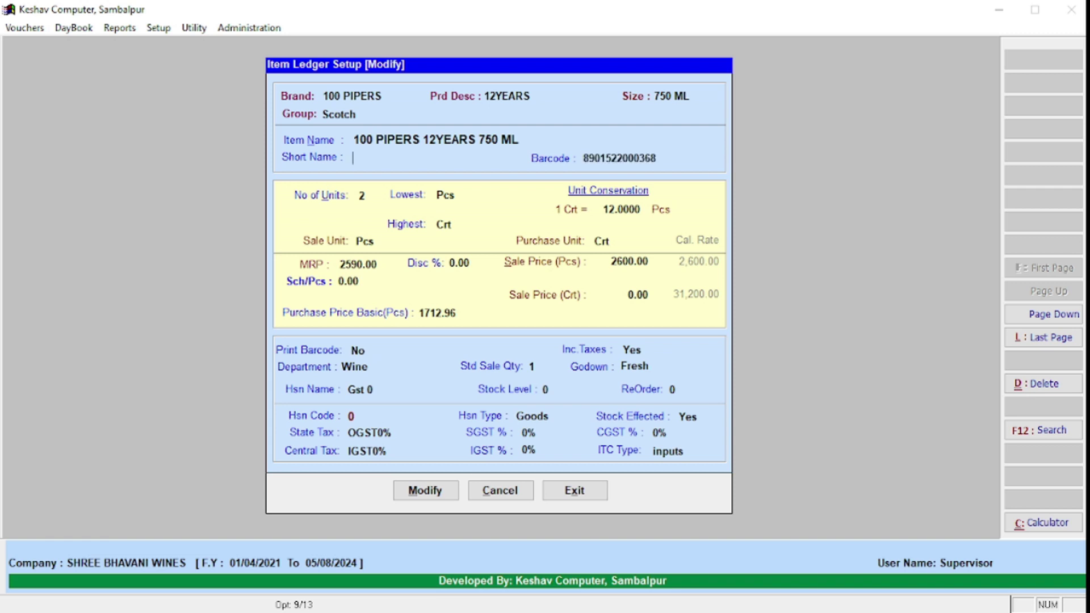
key("Return")
key("Return")
key("Up")
key("Return")
key("Return")
key("Up")
key("Up")
key("Return")
key("Up")
key("Return")
key("Up")
key("Return")
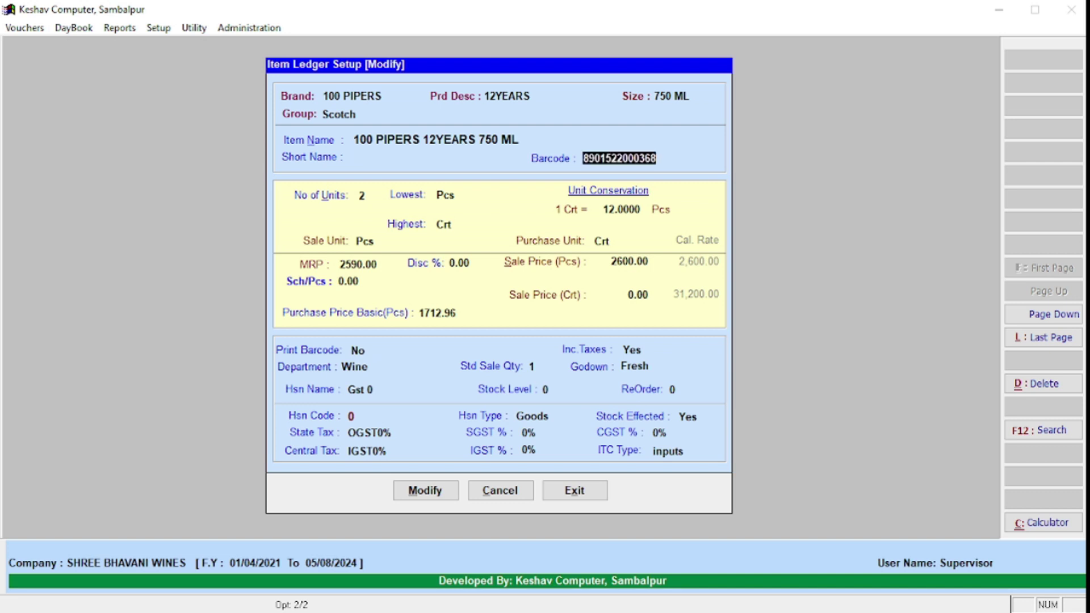
key("Return")
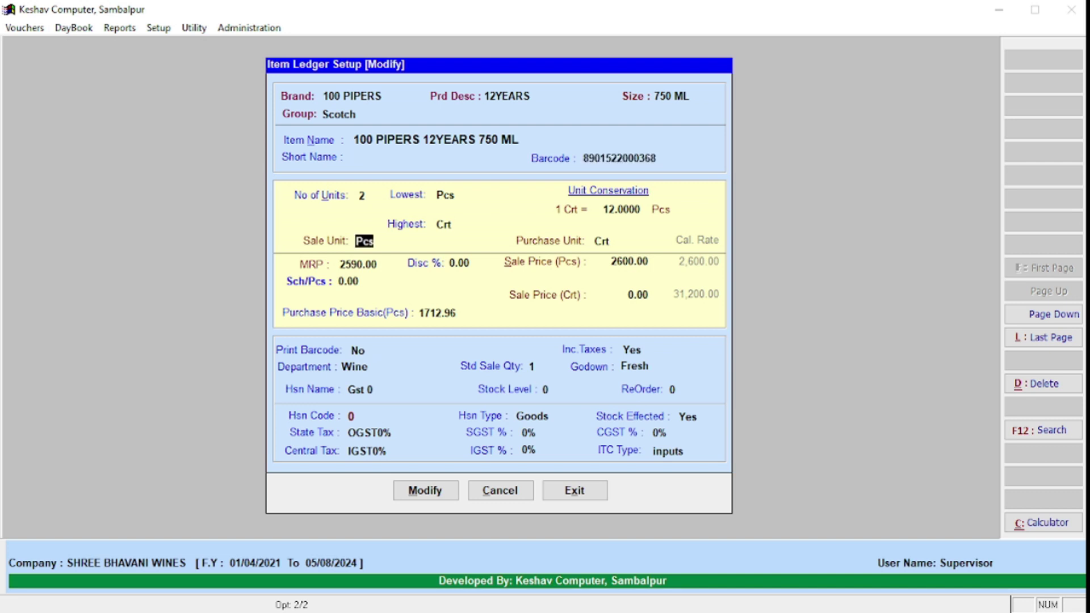
key("Return")
key("Return")
key("Up")
key("Up")
key("Up")
type("Kem10002")
key("Return")
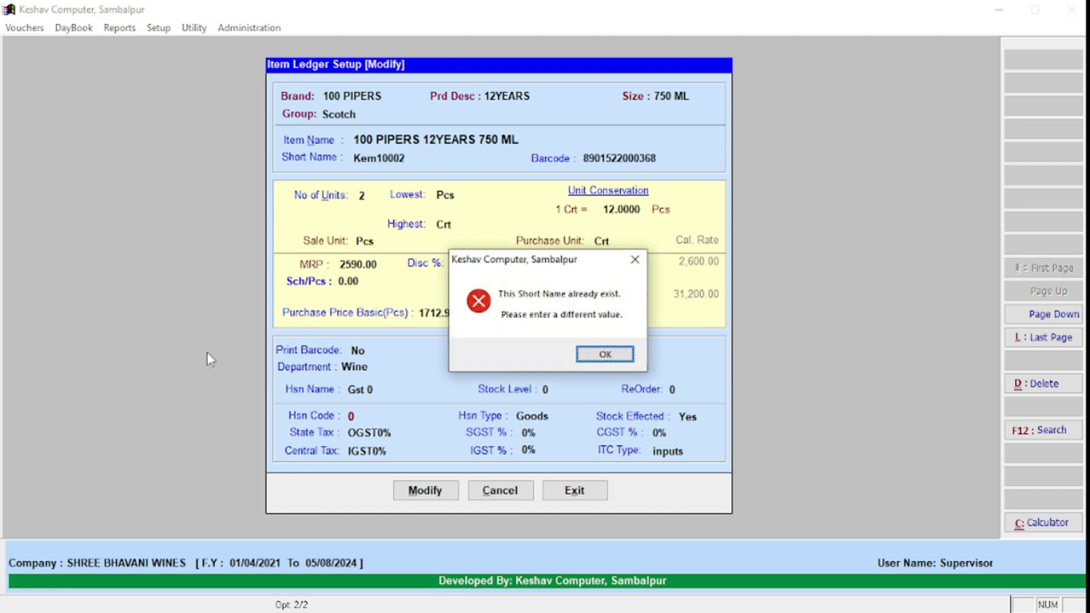
key("Return")
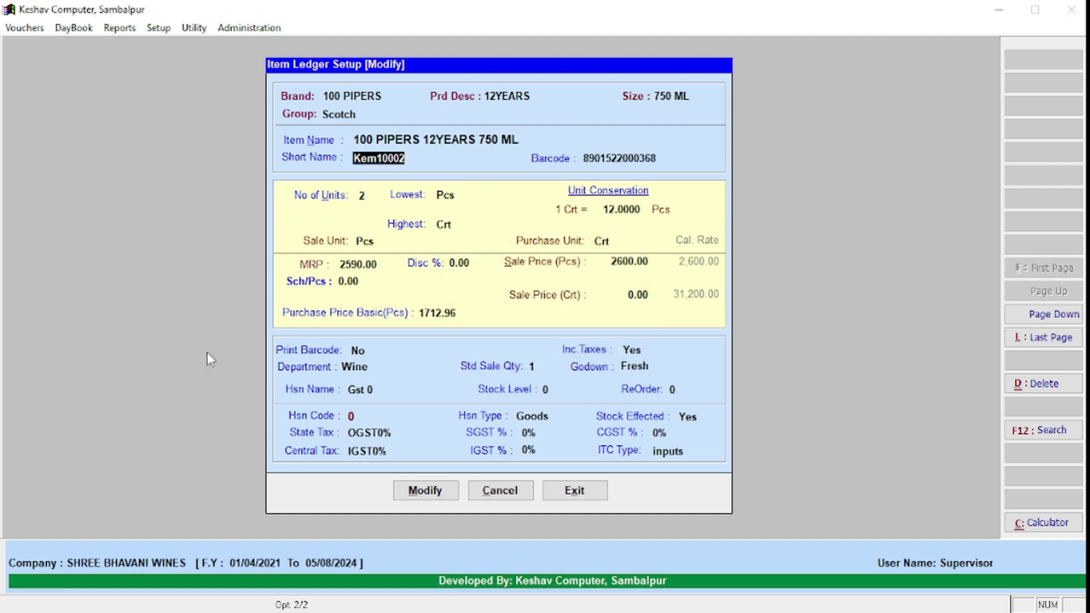
key("BackSpace")
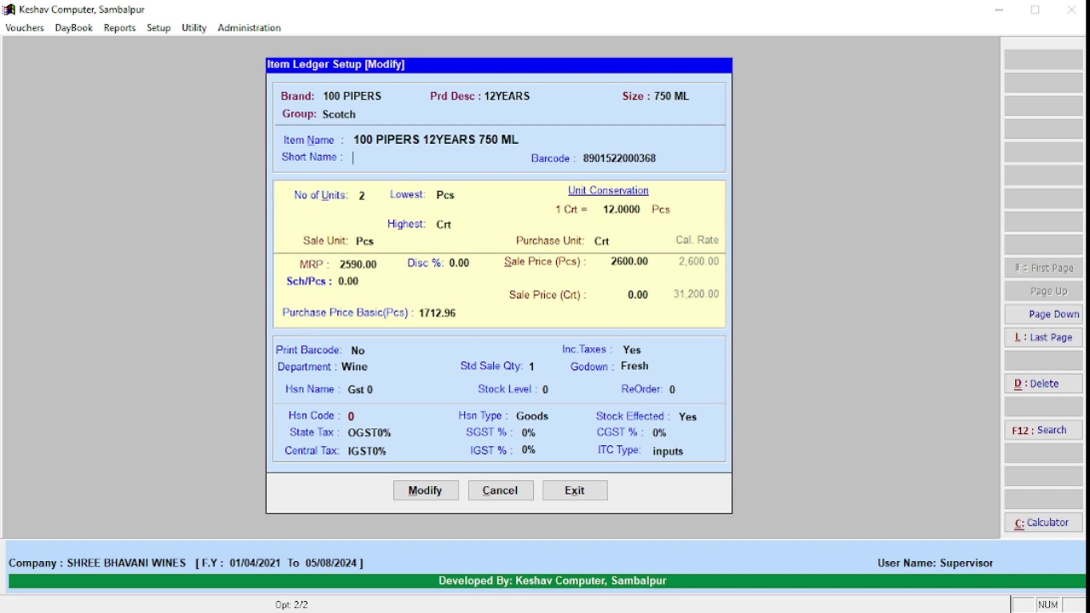
key("Up")
key("Return")
key("Return")
key("Up")
key("Return")
key("Return")
key("Up")
key("Up")
type("Kem10002")
key("Return")
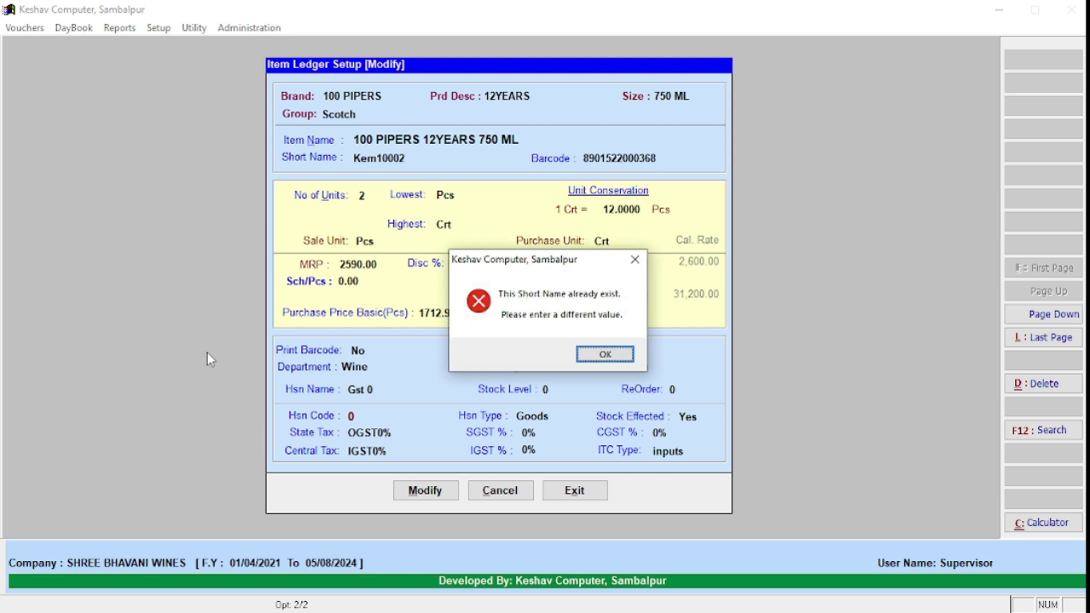
key("Return")
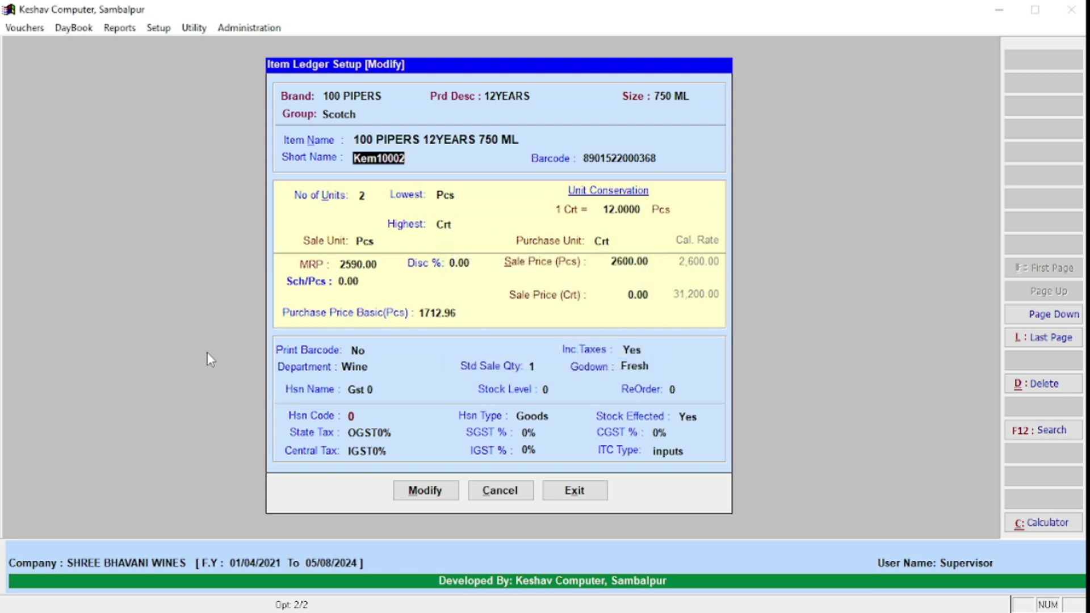
key("BackSpace")
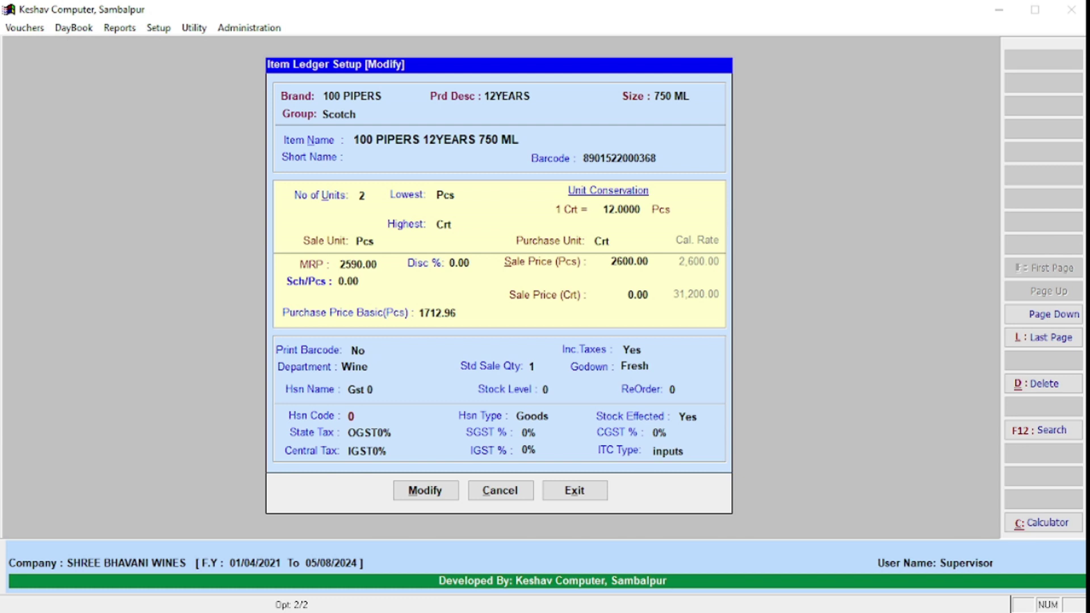
type("Kem10002")
key("Return")
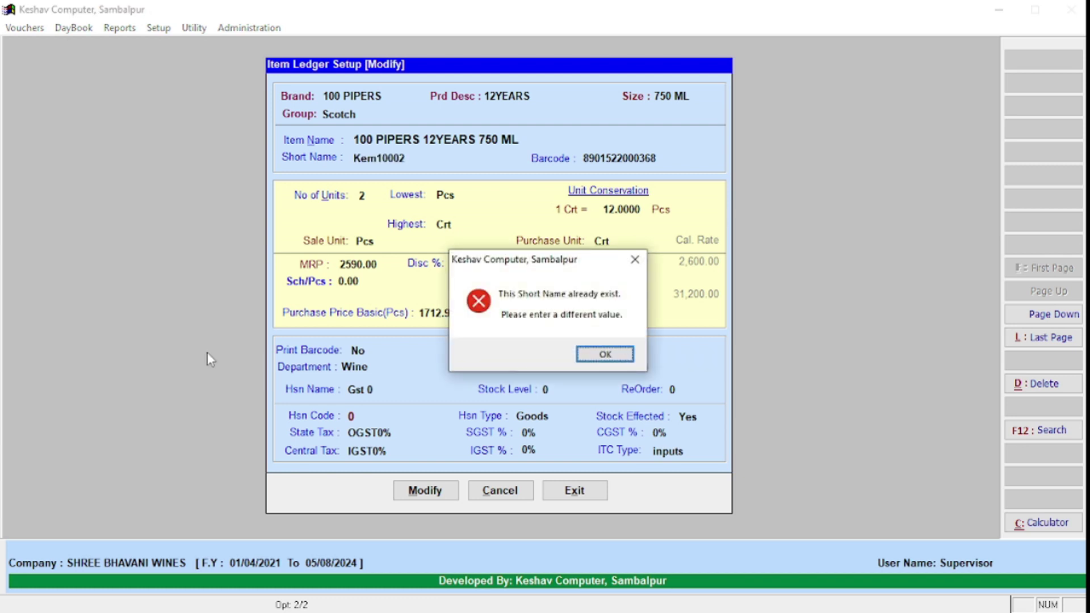
key("Return")
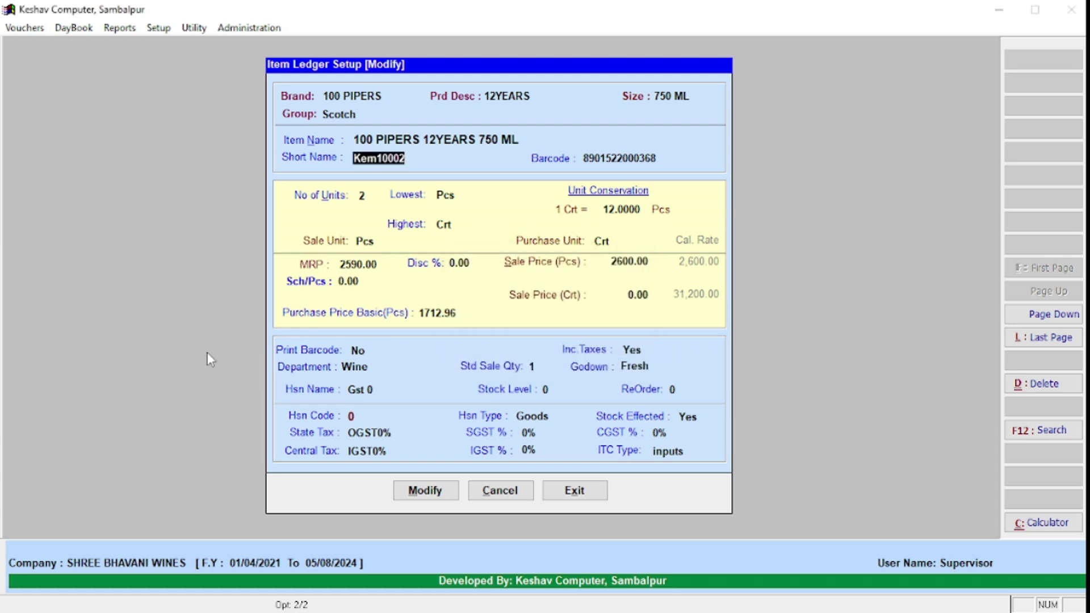
key("BackSpace")
key("Up")
key("Up")
key("Up")
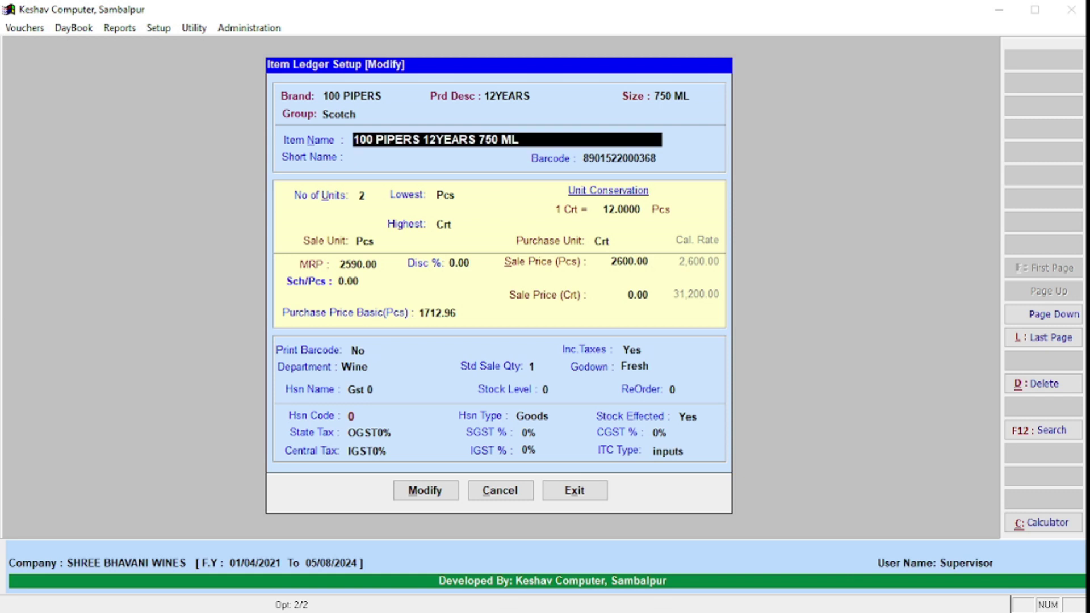
key("Down")
key("Down")
key("Down")
key("Down")
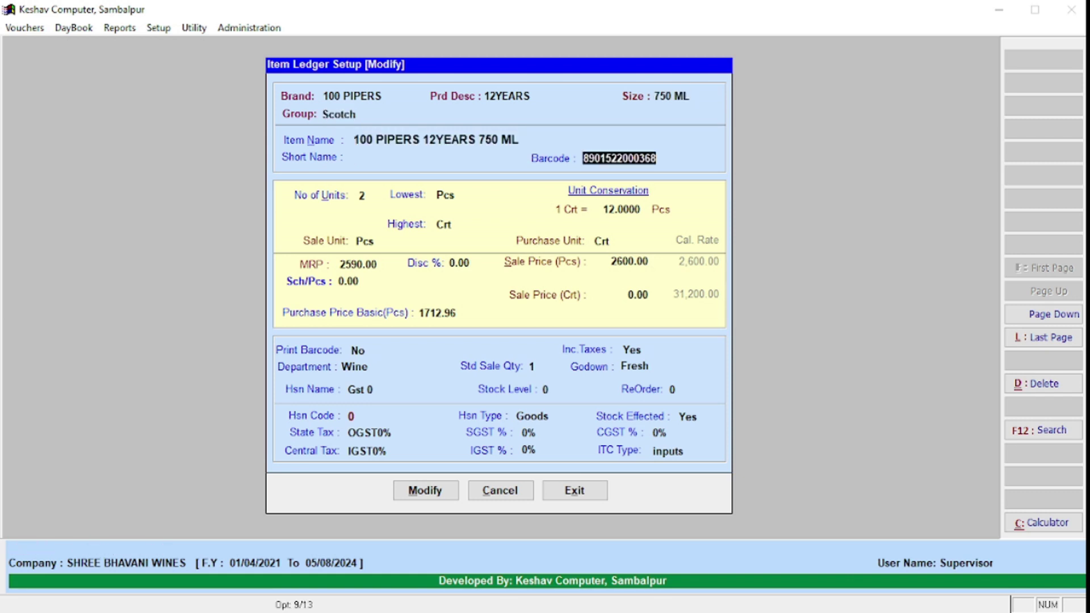
Step: Review the sale and purchase unit fields and the 12.0000 pieces-per-crate conversion
key("Down")
key("Down")
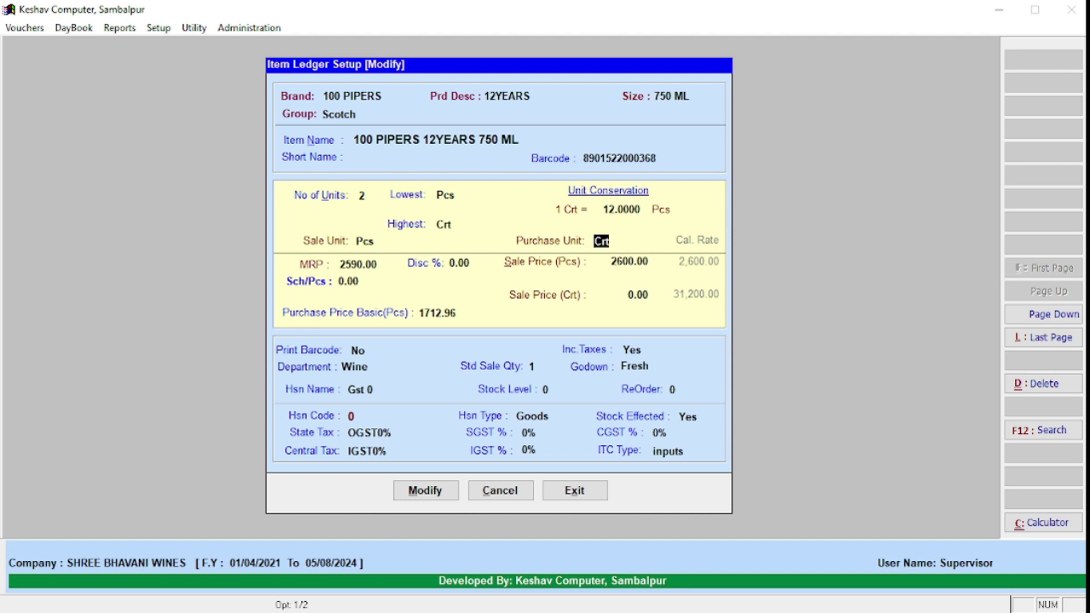
key("Up")
key("Up")
key("Down")
key("Up")
key("Down")
left_click(617, 208)
key("Up")
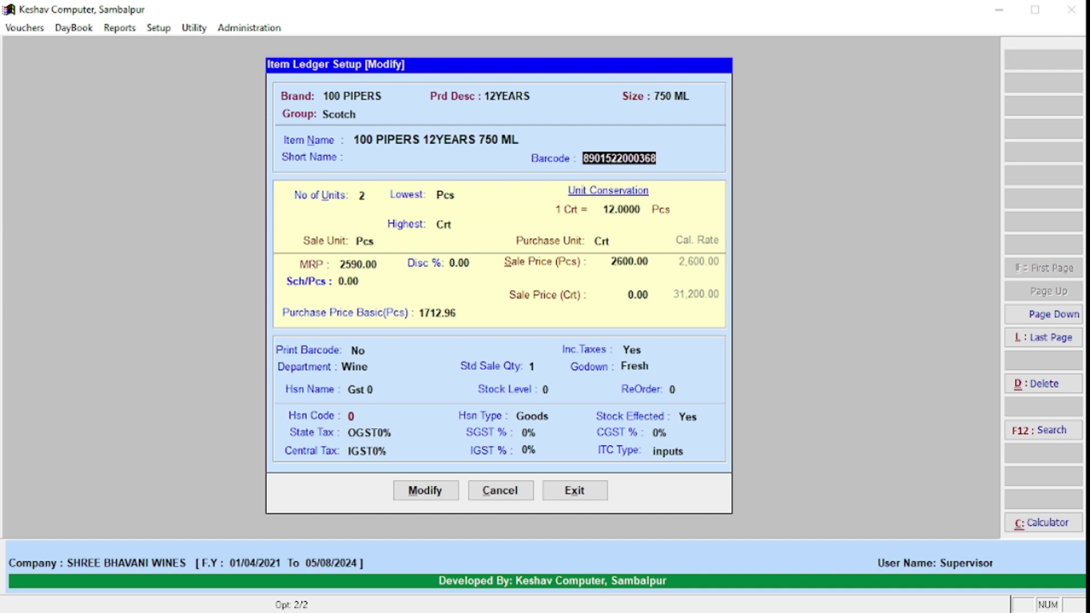
left_click(620, 211)
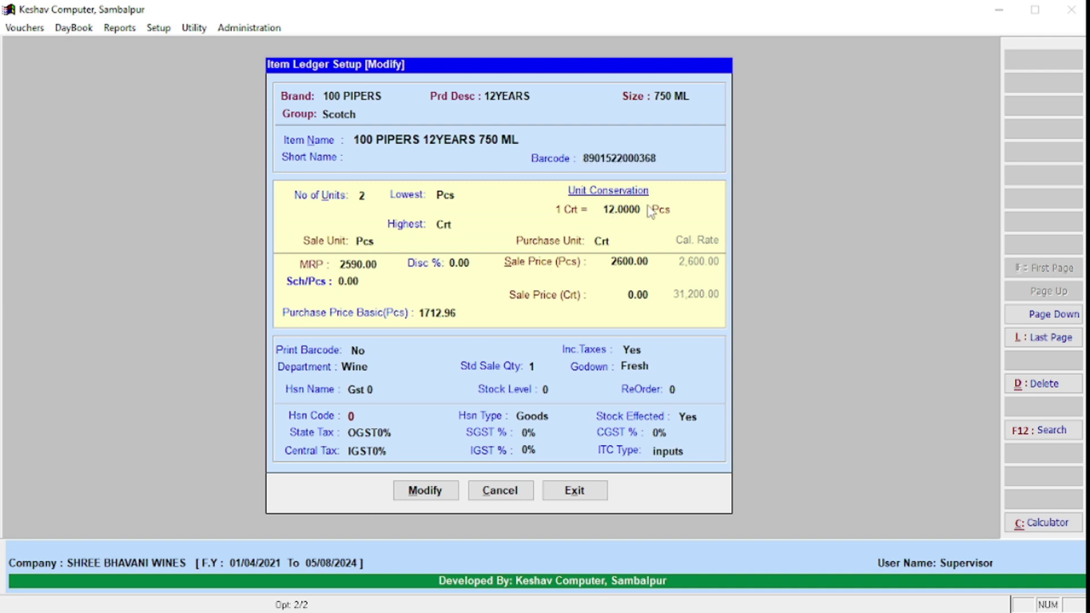
key("Return")
key("Return")
key("Return")
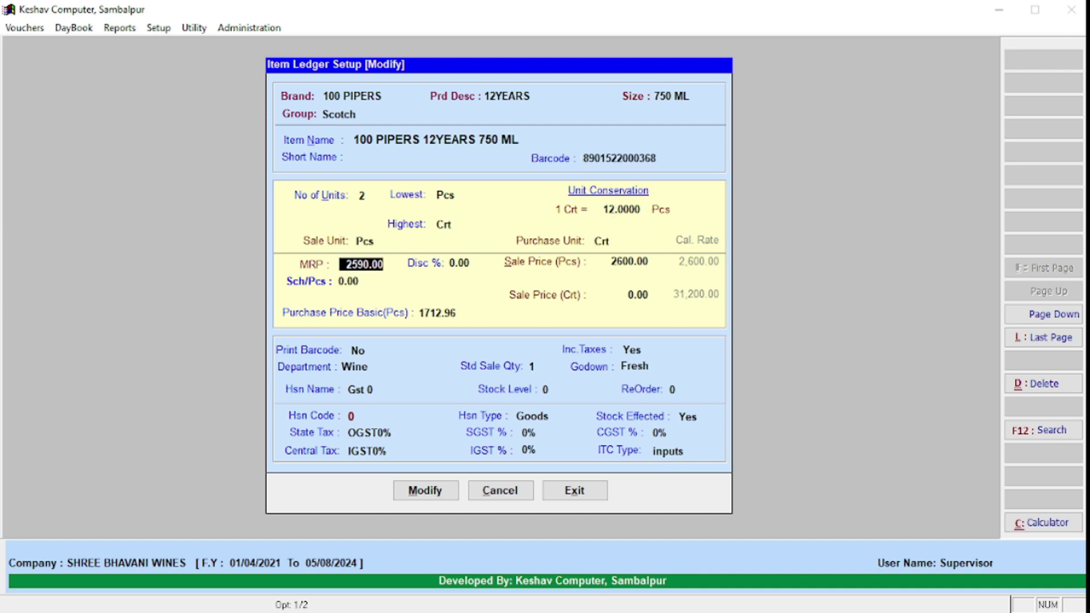
Step: Enter MRP 2590 and a piece sale price of 2600.00
type("2590")
key("Return")
key("Return")
key("Return")
type("2600")
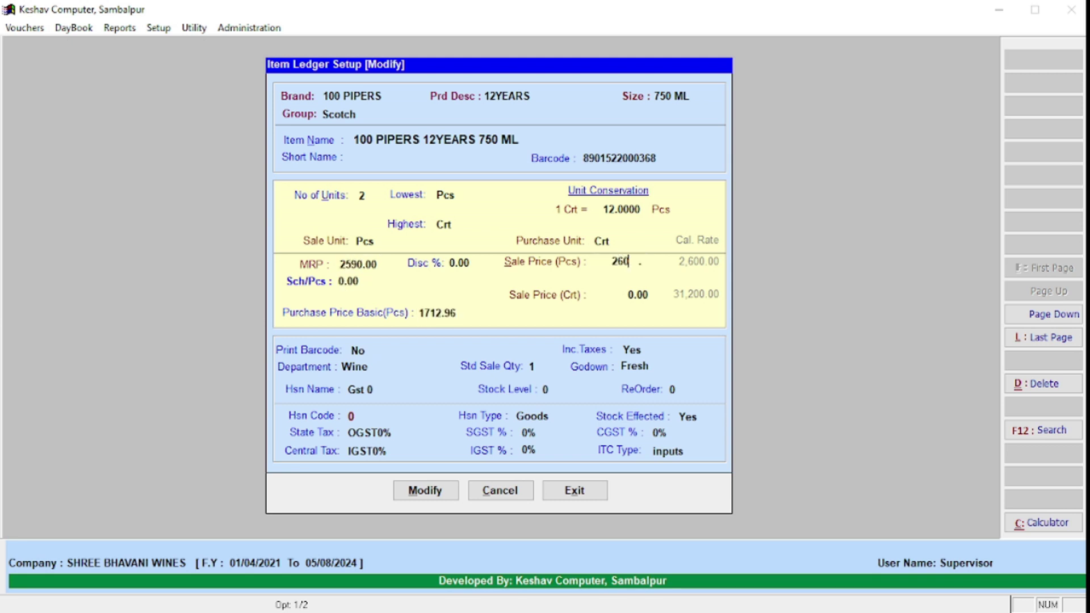
key("Return")
key("Up")
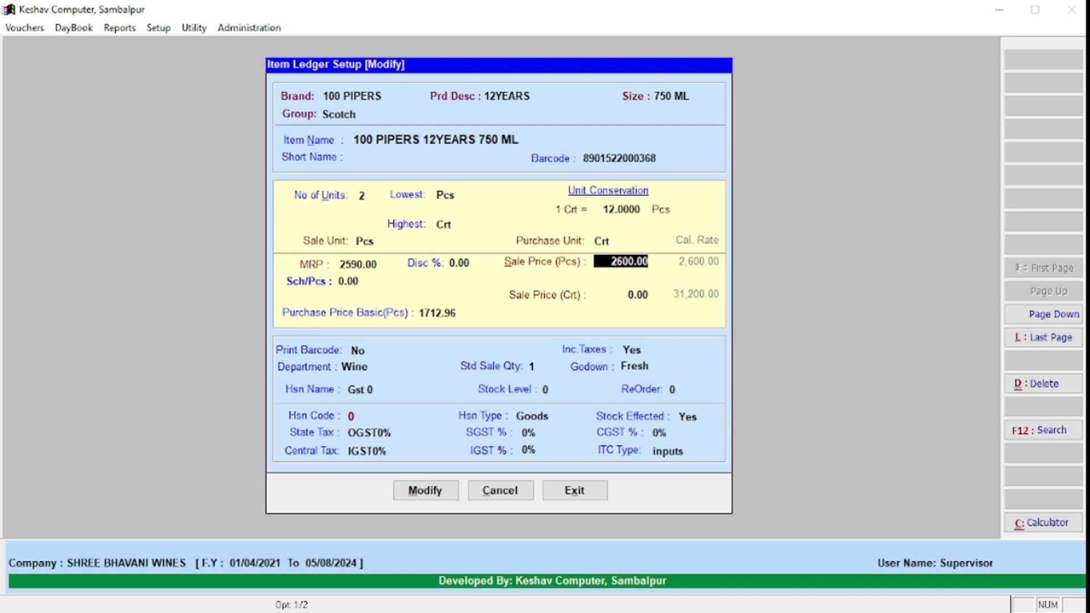
key("Up")
key("Up")
key("Down")
key("Down")
key("Down")
type("2600")
key("Return")
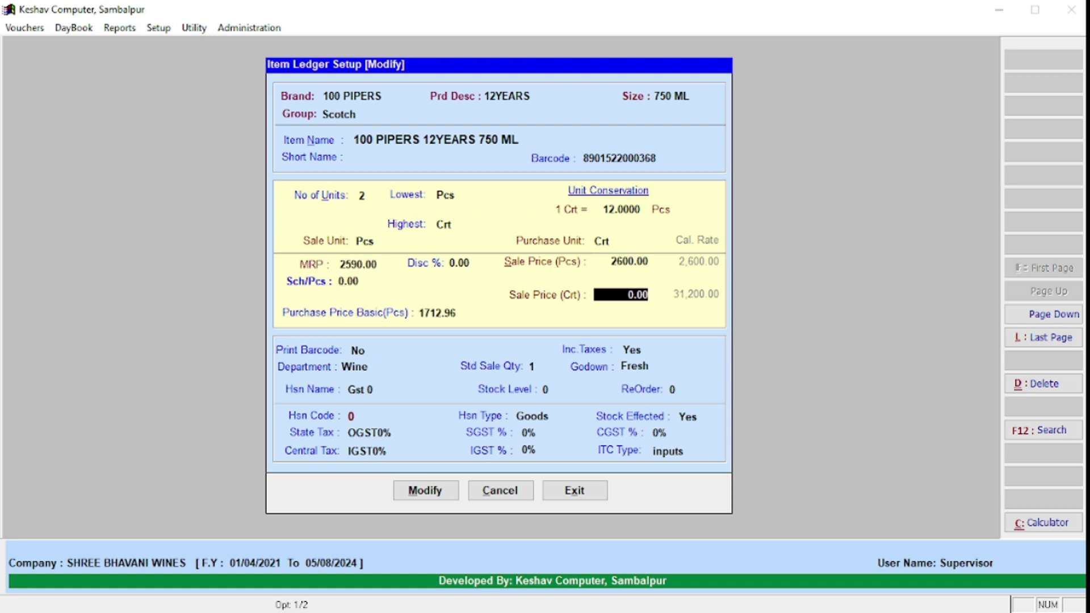
key("Up")
key("Up")
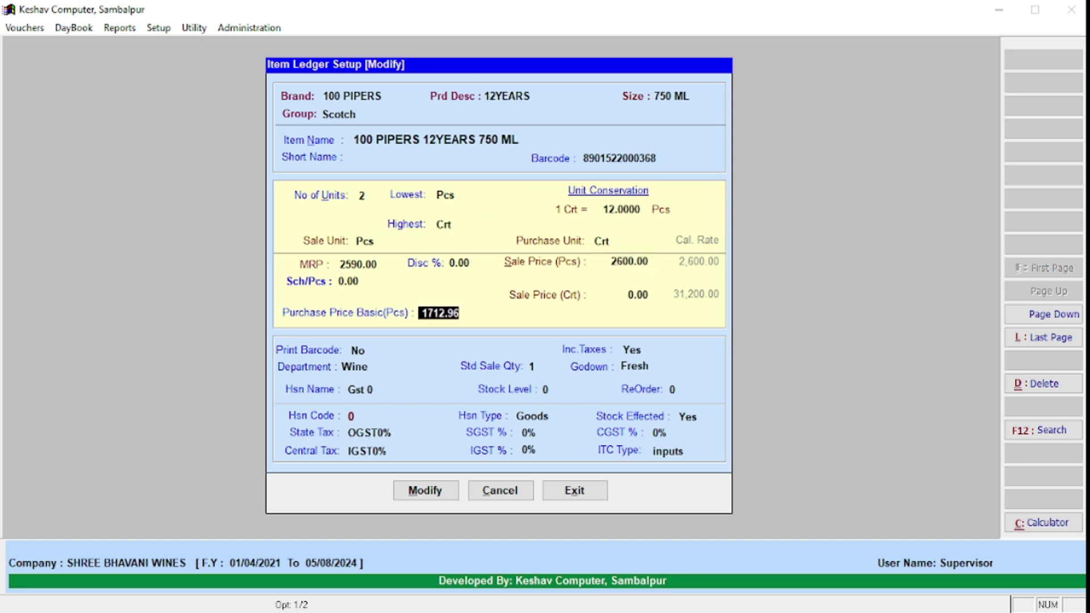
key("Down")
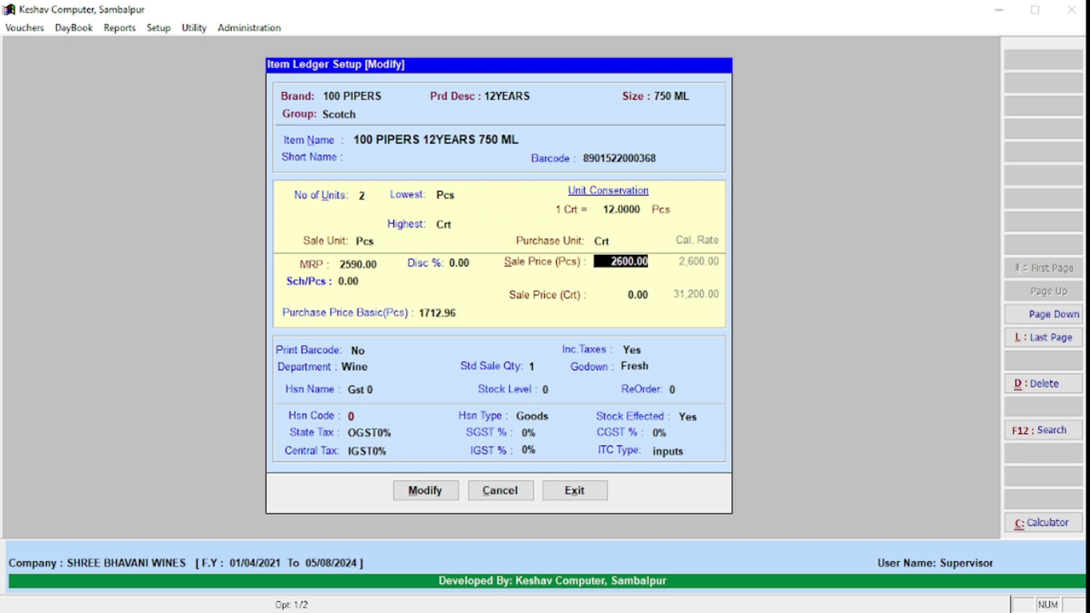
key("Up")
key("Up")
key("Up")
key("Down")
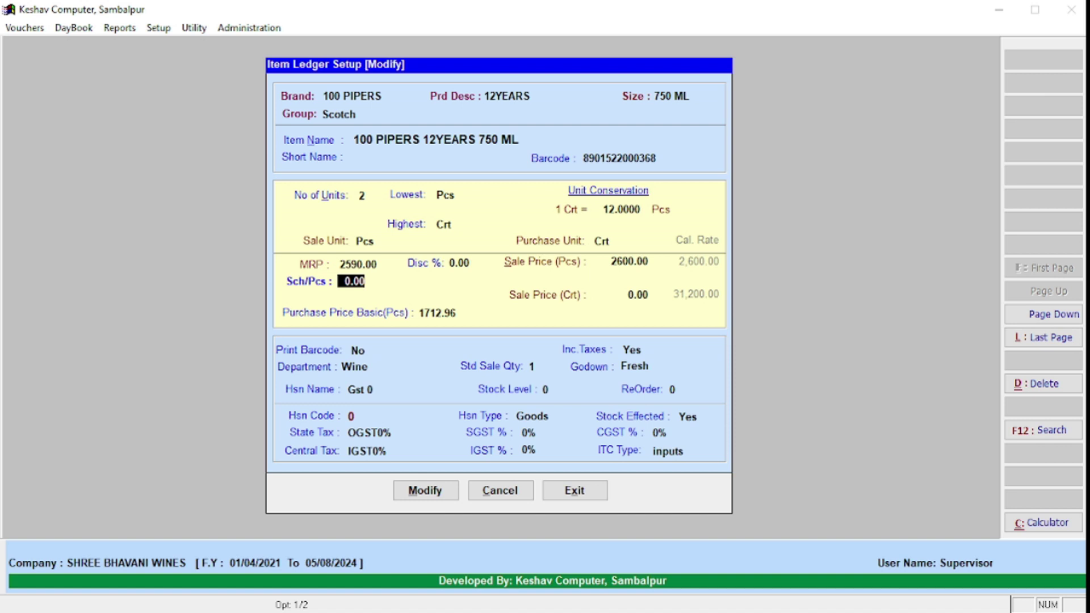
key("Down")
Step: Change Purchase Price Basic (Pcs) to 1715 and save the modified item
type("1715")
key("Return")
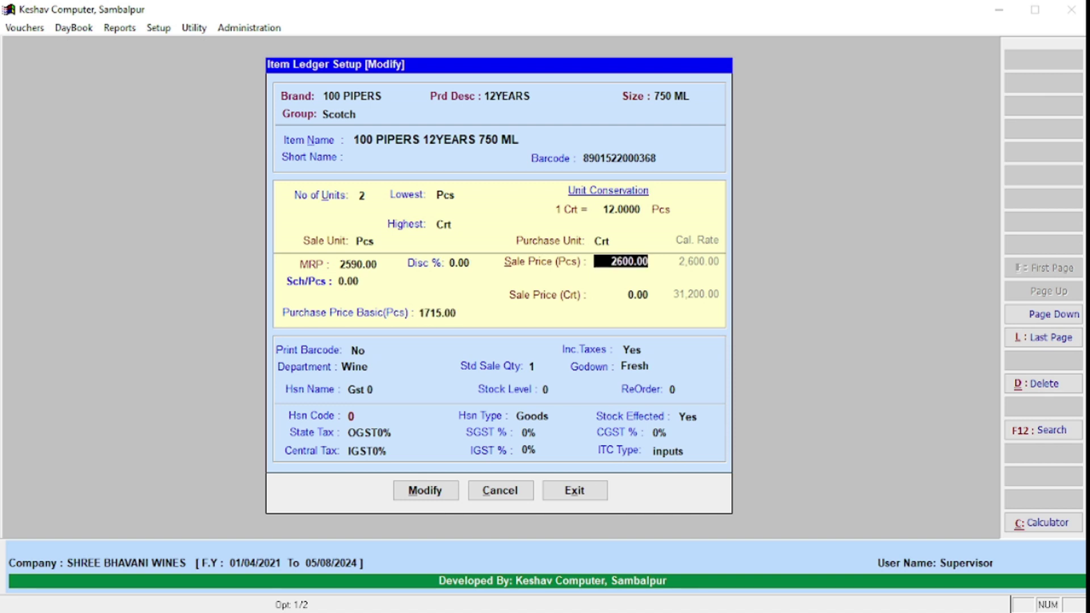
key("Up")
key("Up")
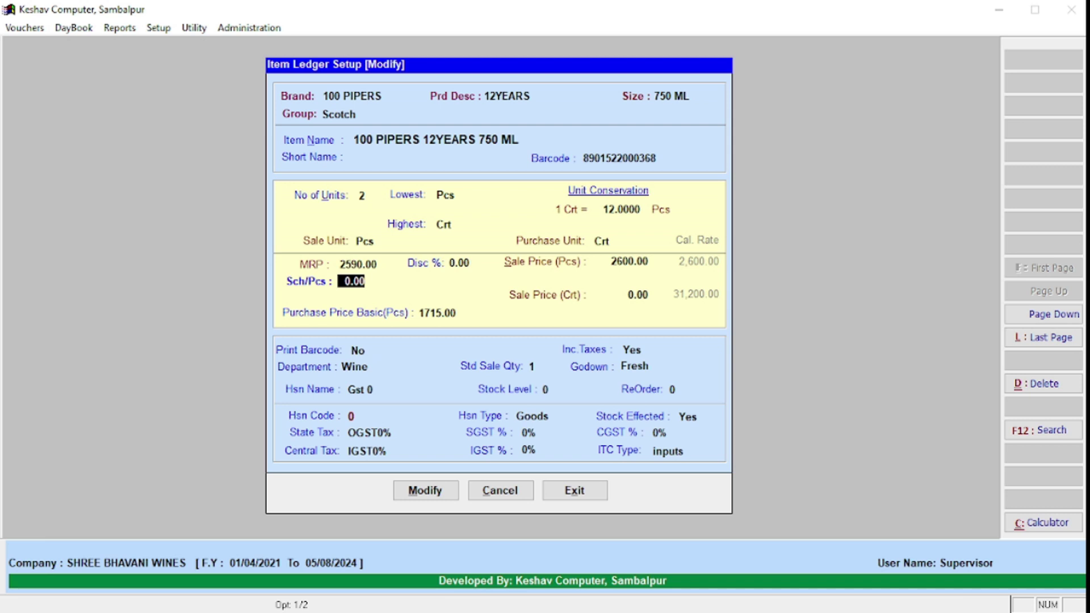
key("Up")
key("Up")
key("Down")
key("Down")
key("Down")
key("Down")
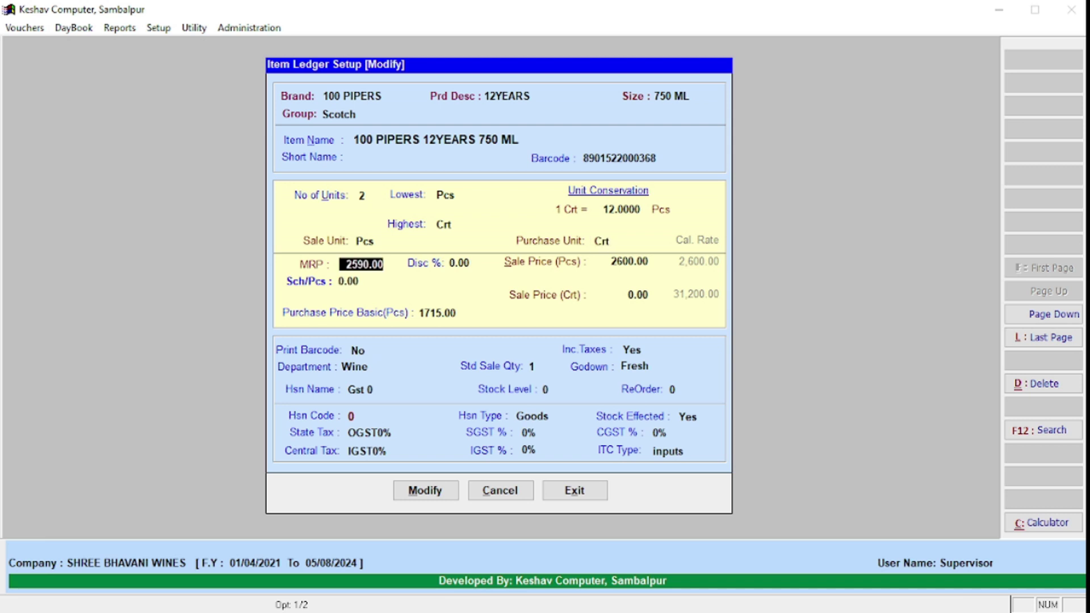
key("Down")
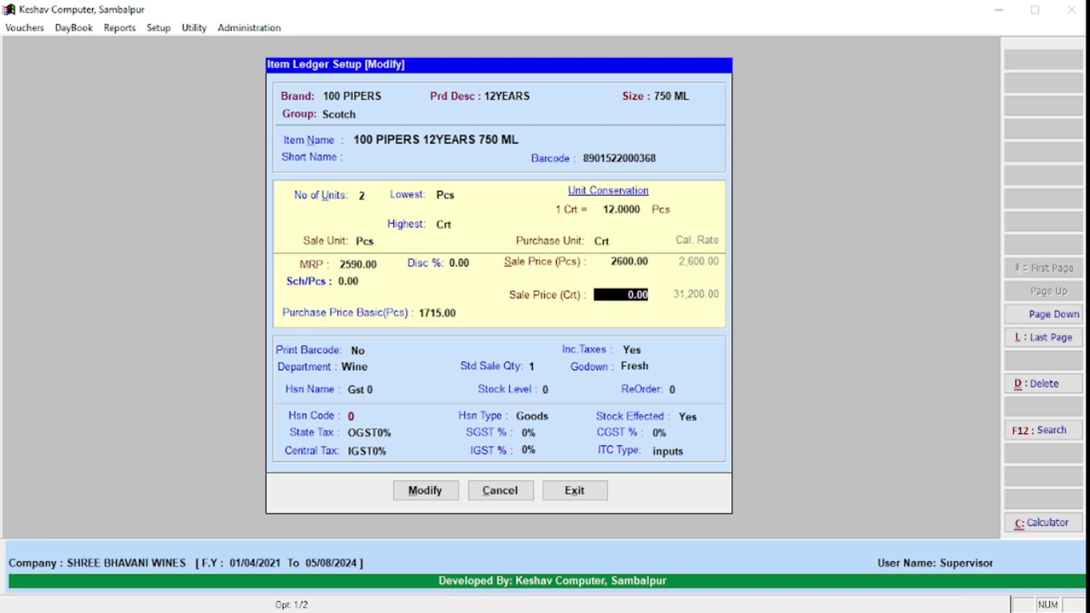
key("Up")
key("Up")
key("Down")
key("Down")
key("Down")
key("Down")
key("Down")
key("Down")
key("Down")
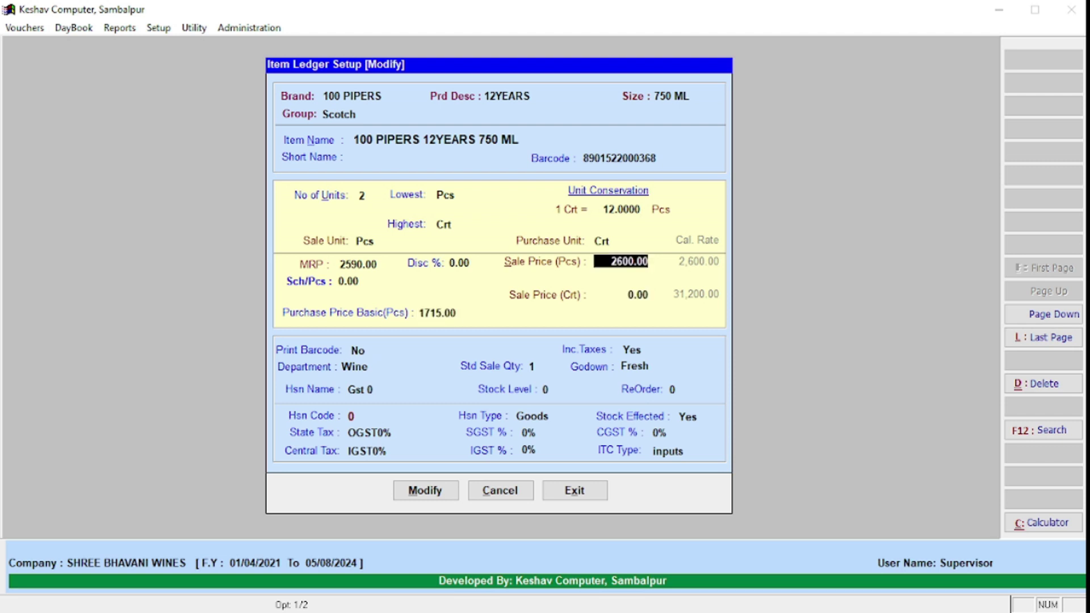
key("Down")
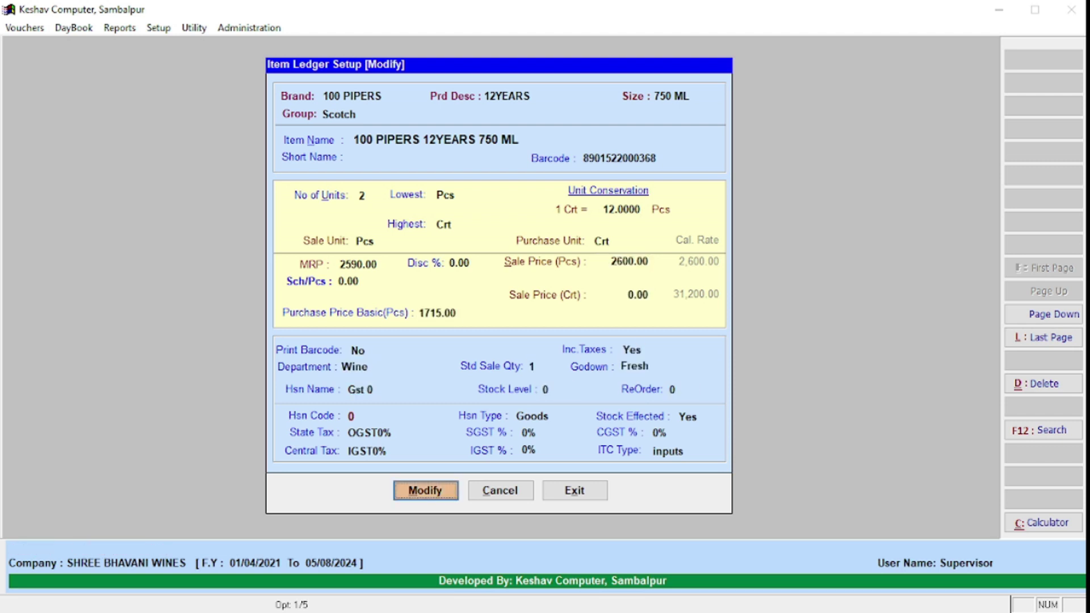
key("Return")
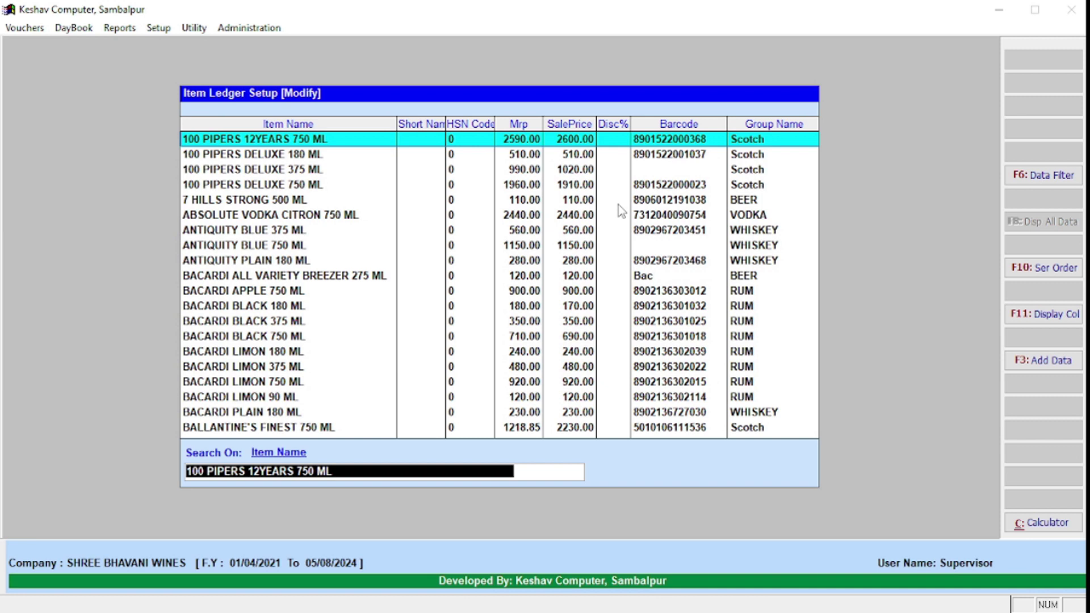
Step: Browse the item list, then close Item Ledger Setup and confirm the Exit prompt
key("Down")
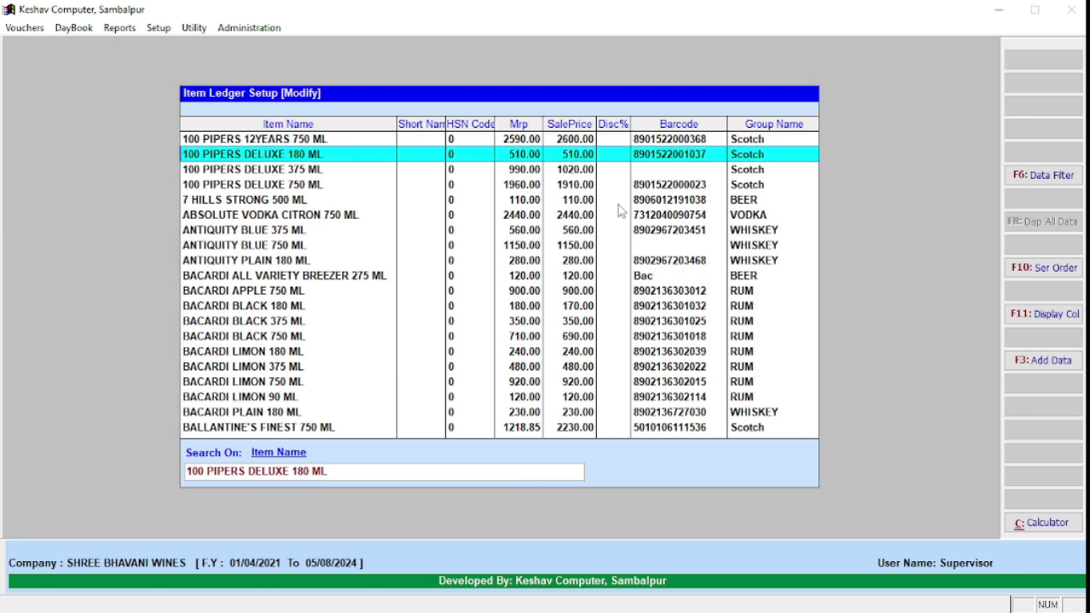
key("Down")
key("Down")
key("Down")
key("Down")
key("Down")
key("Down")
key("Down")
key("Down")
key("Down")
key("Down")
key("Down")
key("Down")
key("Down")
key("Down")
key("Down")
key("Down")
key("Down")
key("Down")
key("Down")
key("Down")
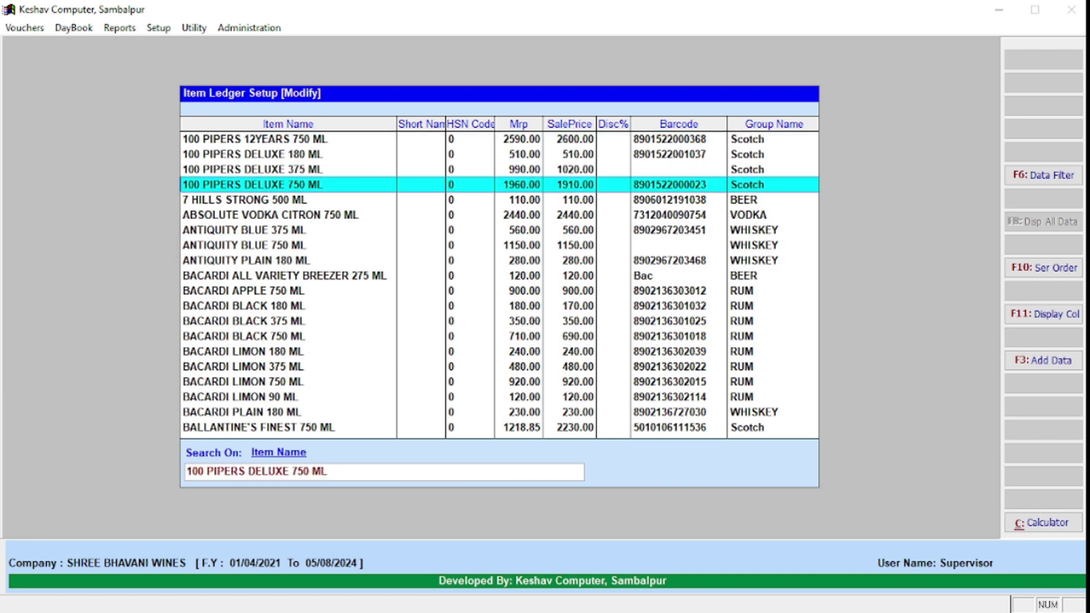
key("Down")
key("Down")
key("Down")
key("Down")
key("Down")
key("Down")
key("Down")
key("Down")
key("Down")
key("Up")
key("Up")
key("Up")
key("Up")
key("Up")
key("Up")
key("Up")
key("Up")
key("Up")
key("Up")
key("Up")
key("Up")
key("Up")
key("Up")
key("Up")
key("Up")
key("Up")
key("Up")
key("Up")
key("Up")
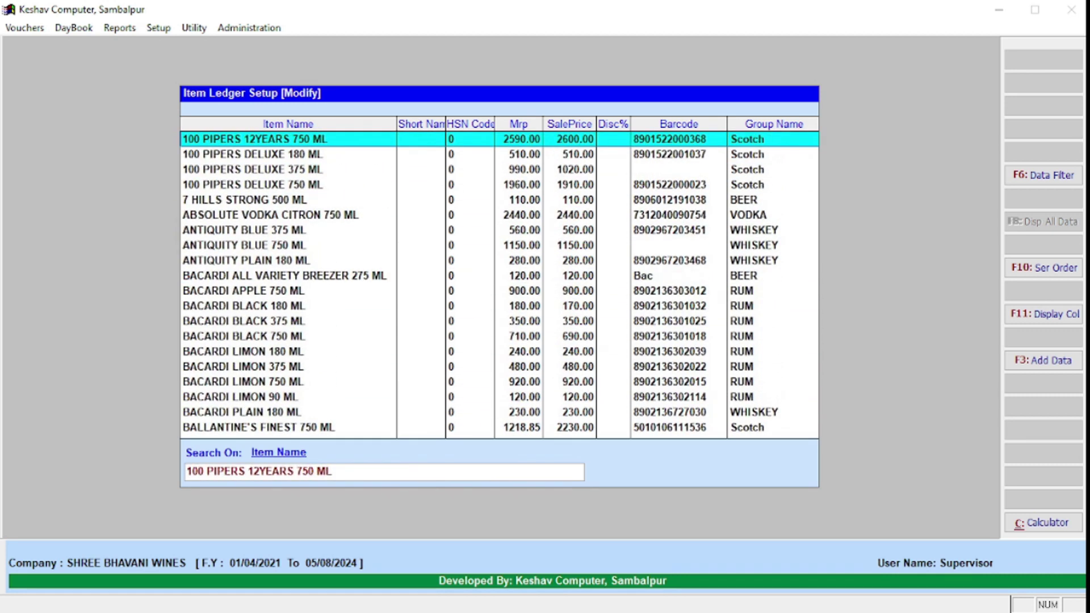
key("Escape")
key("Escape")
key("alt+s")
key("Return")
key("Right")
key("Return")
key("Escape")
key("Return")
key("Escape")
key("alt+s")
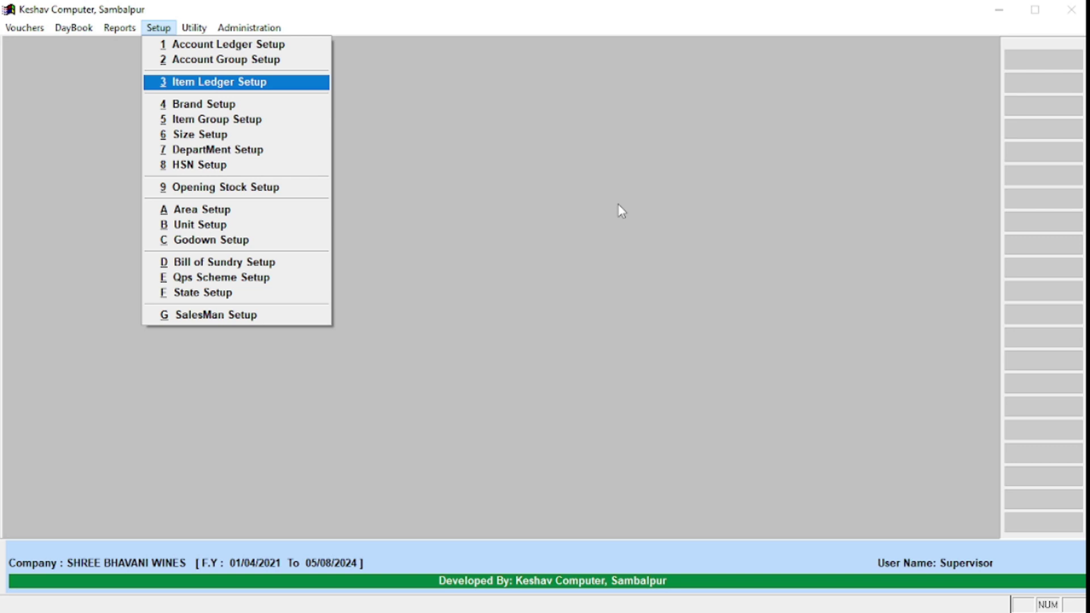
Step: Open Account Ledger Setup in Add mode
key("Up")
key("Up")
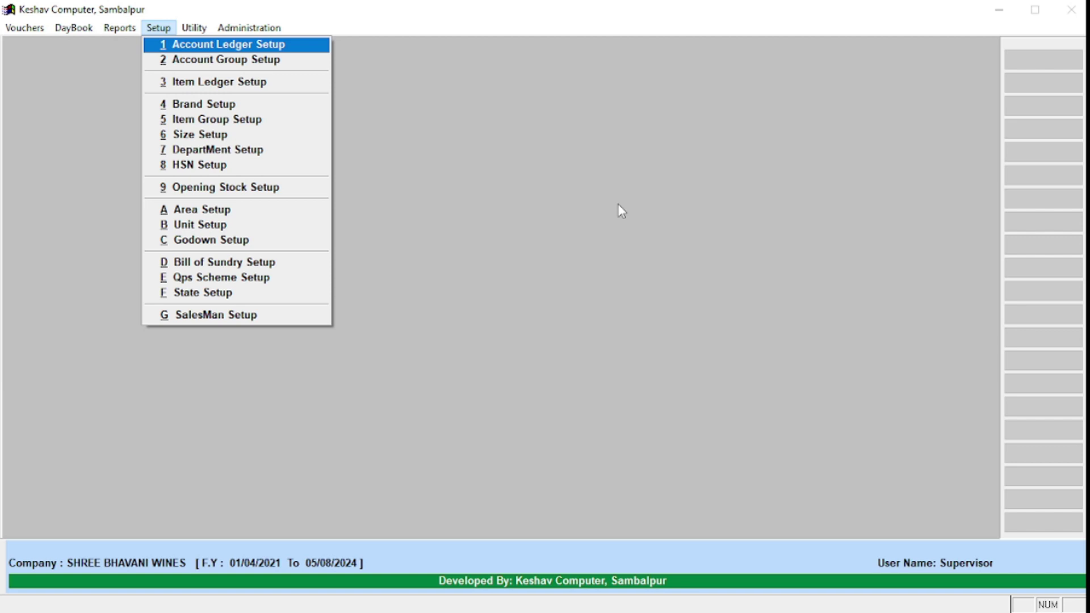
key("Down")
key("Down")
key("Down")
key("Up")
key("Up")
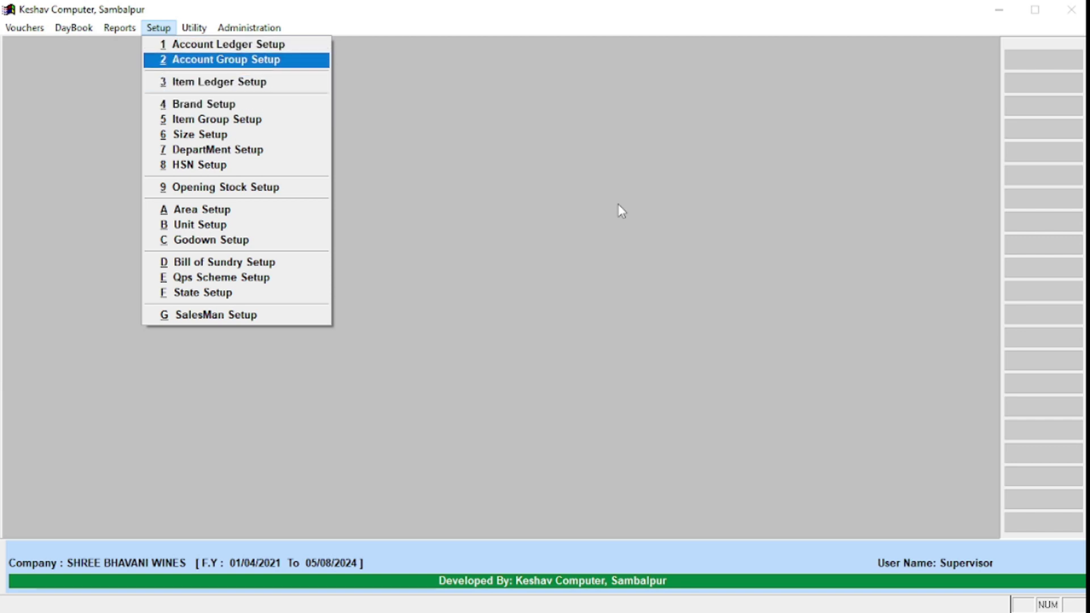
key("Up")
key("Return")
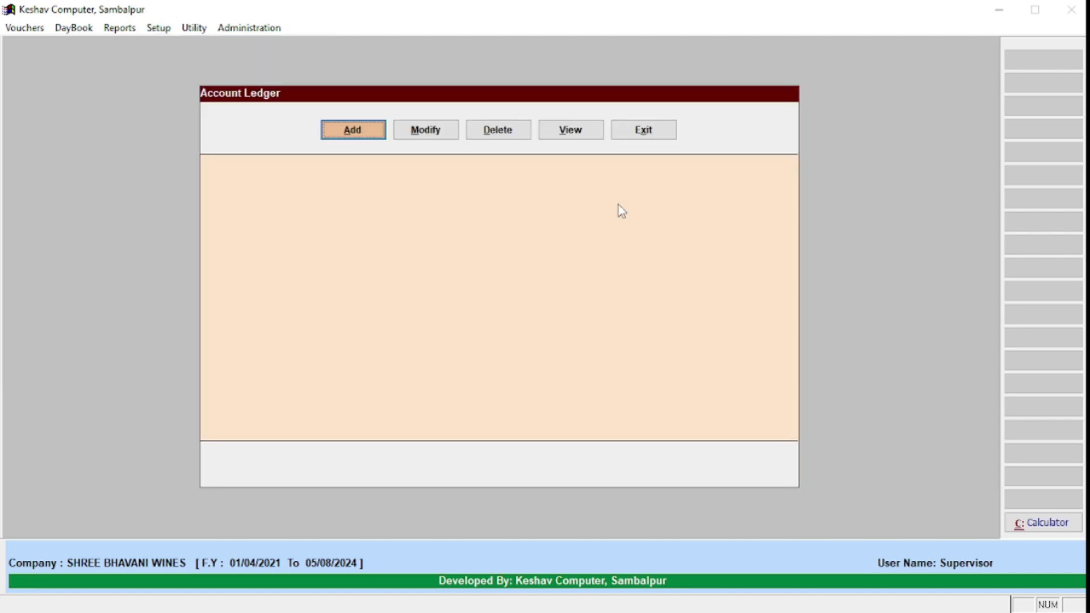
key("Return")
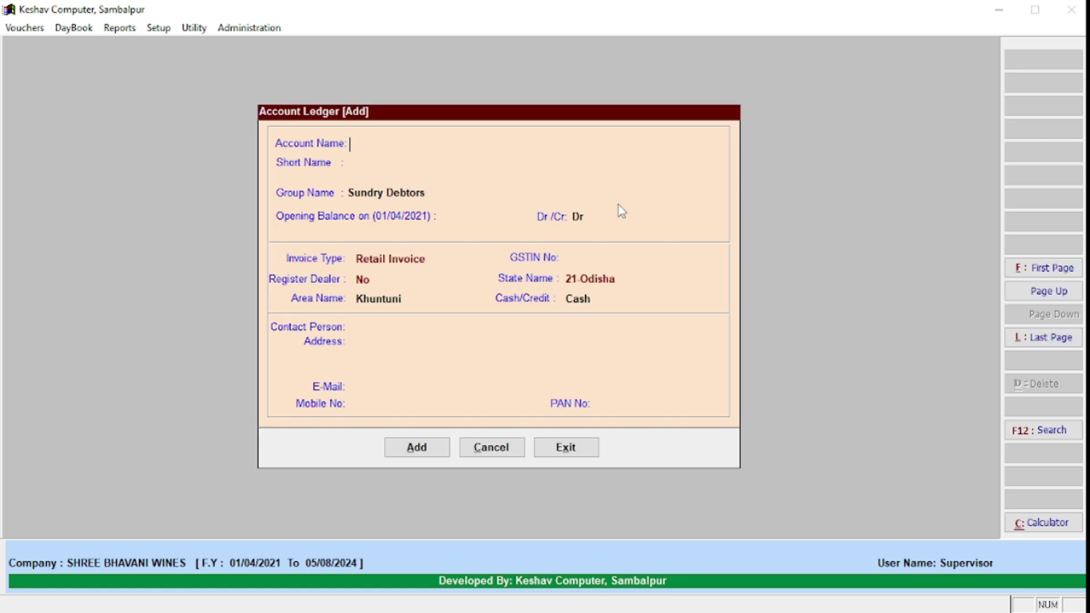
Step: Create the new customer account with a 5000 Dr opening balance, save it and close the form
type("Ram Bhai")
key("Return")
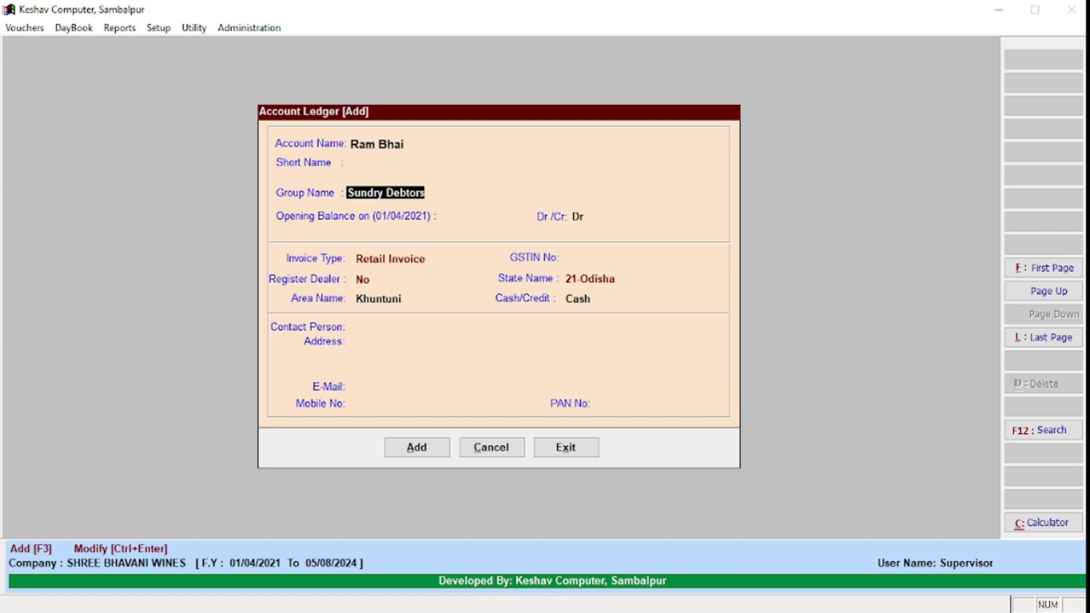
key("Return")
key("Return")
key("Up")
key("Up")
key("Return")
key("Return")
key("Return")
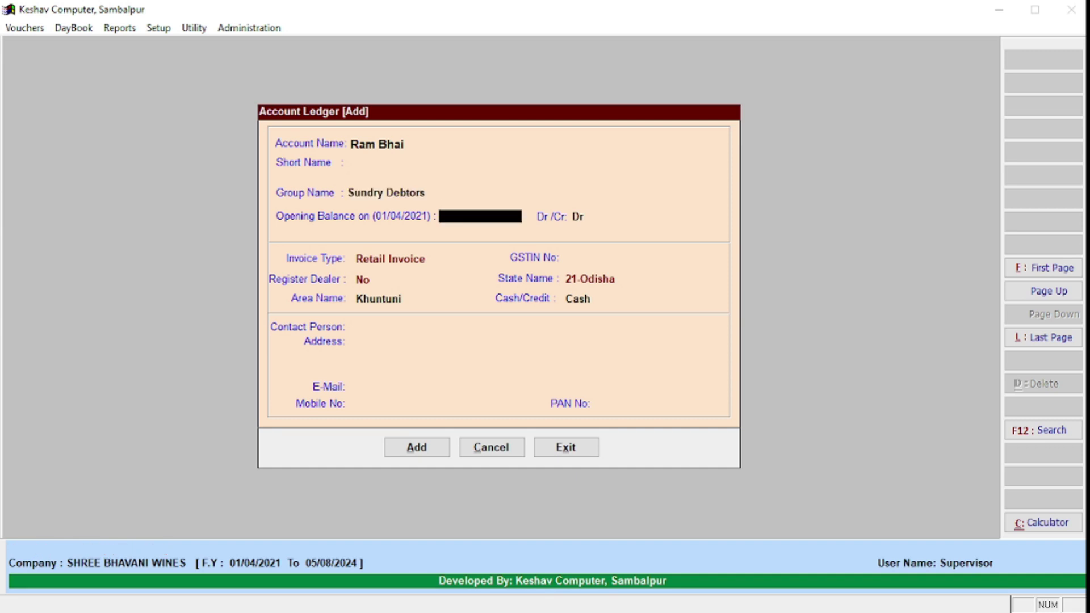
key("Return")
key("Up")
key("Up")
key("Up")
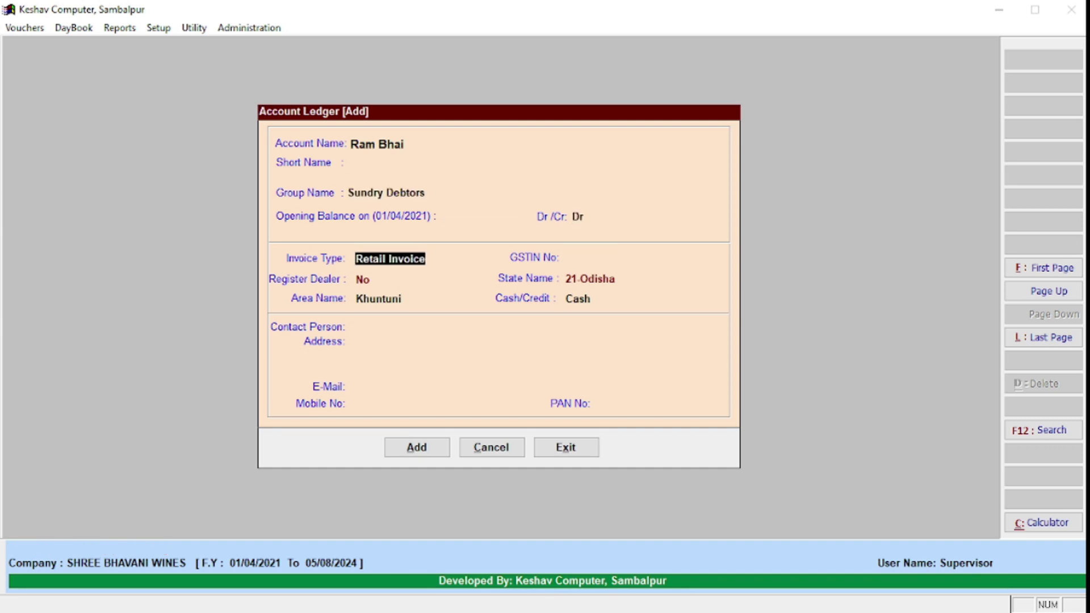
type("5000")
key("Return")
key("Return")
key("Return")
key("Return")
key("Return")
key("Return")
key("Return")
key("Return")
key("Return")
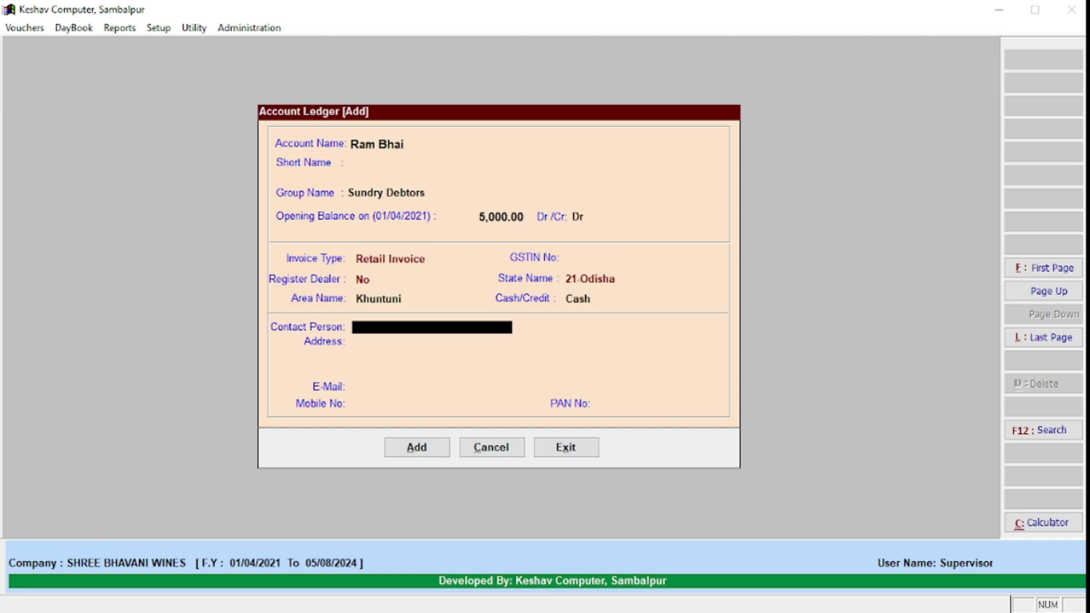
key("Up")
key("Return")
key("Return")
key("Return")
key("Up")
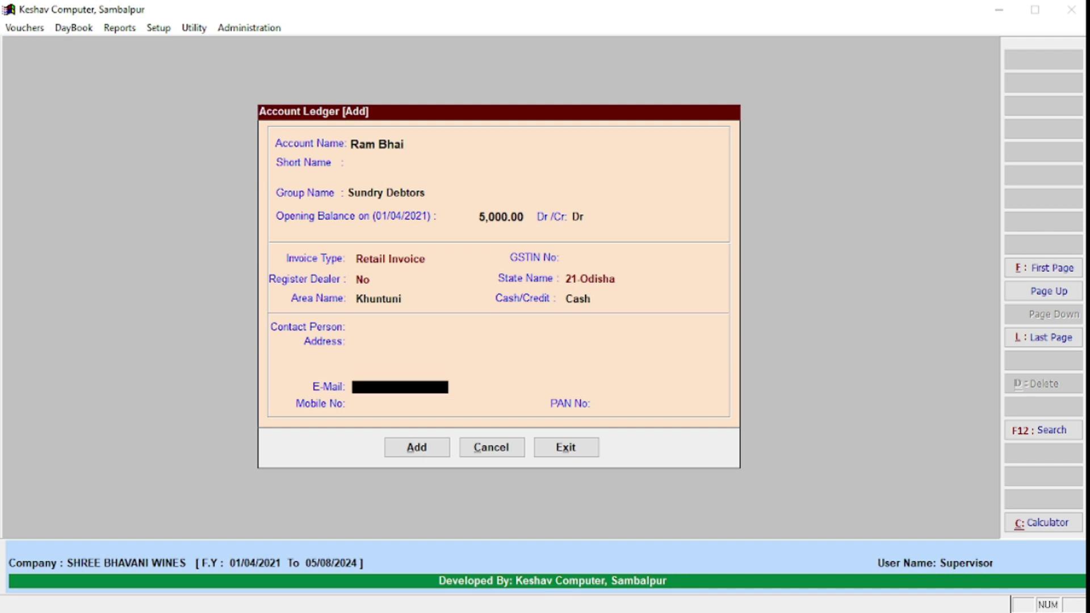
key("Return")
key("Return")
key("Return")
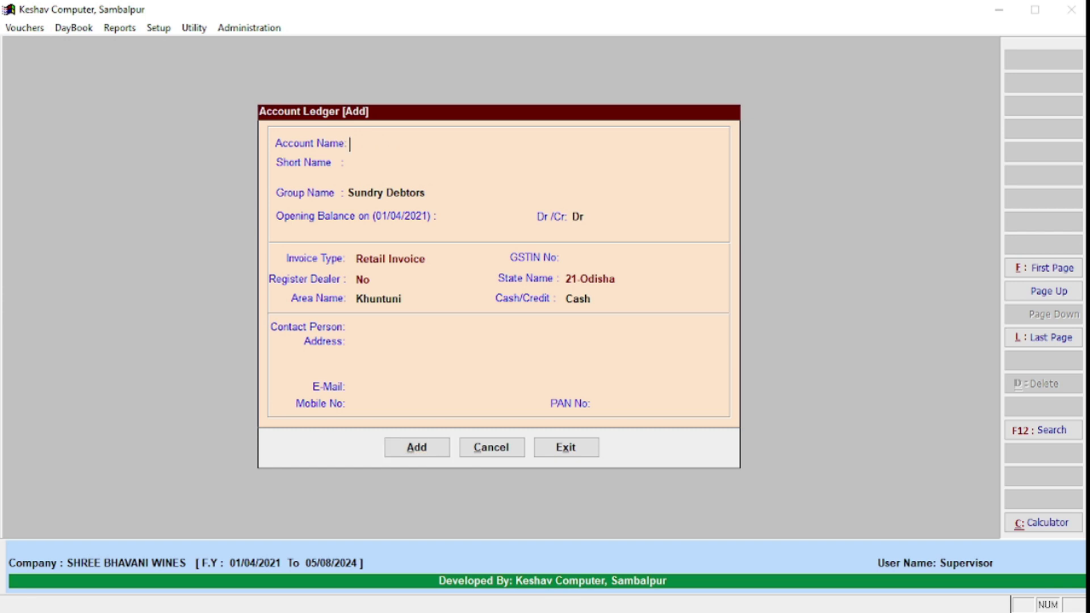
key("Escape")
key("Return")
key("Down")
key("Down")
key("Down")
key("Down")
key("Down")
key("Down")
key("Down")
key("Down")
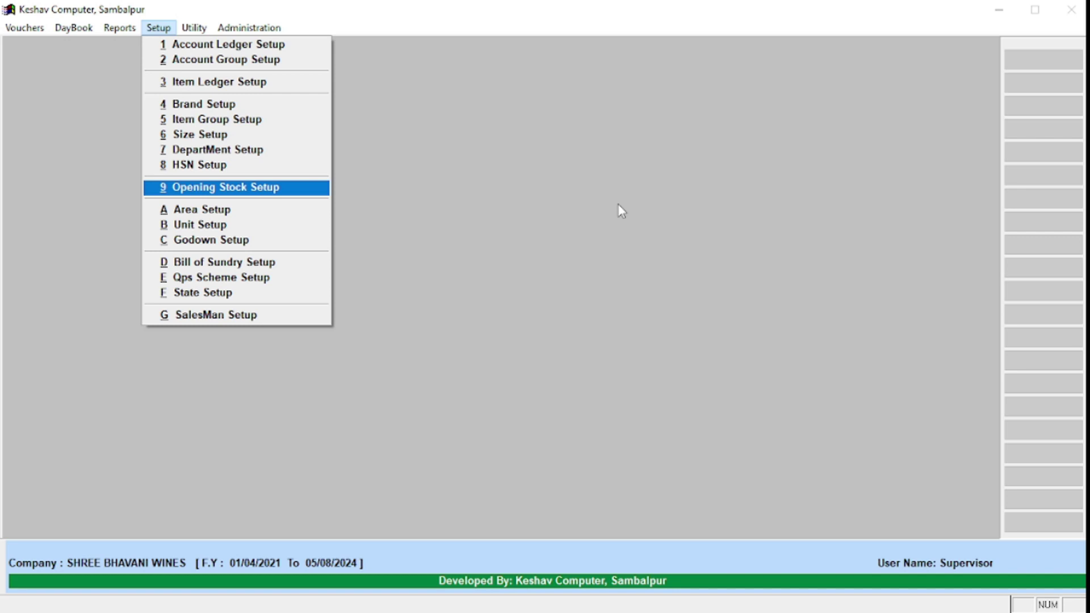
Step: Open opening stock entry No. 1 for modification, dated 18/02/2023, and enter its item grid
key("Return")
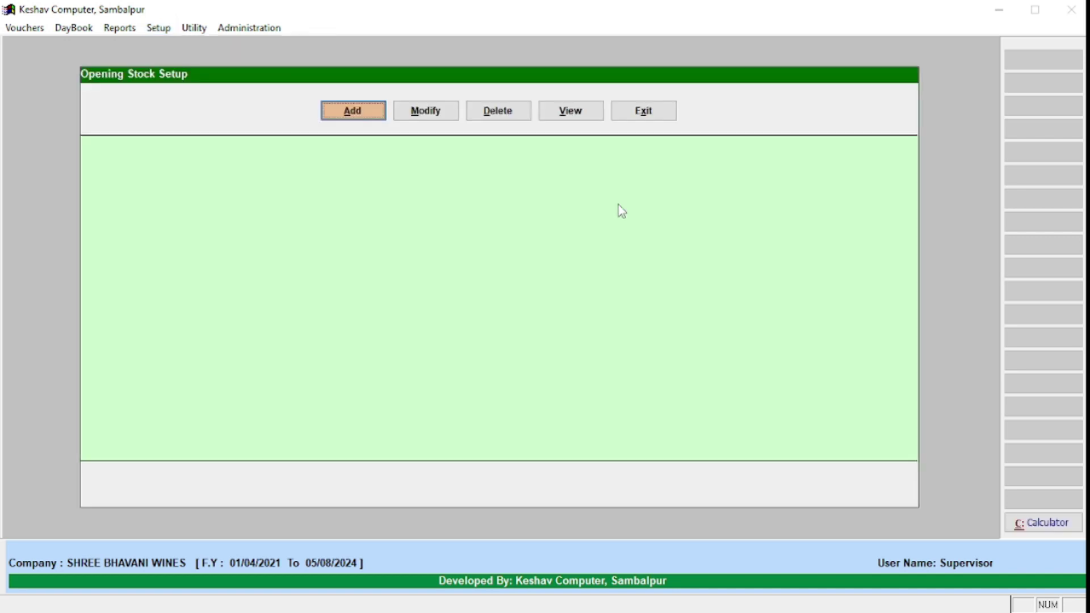
key("Right")
key("Return")
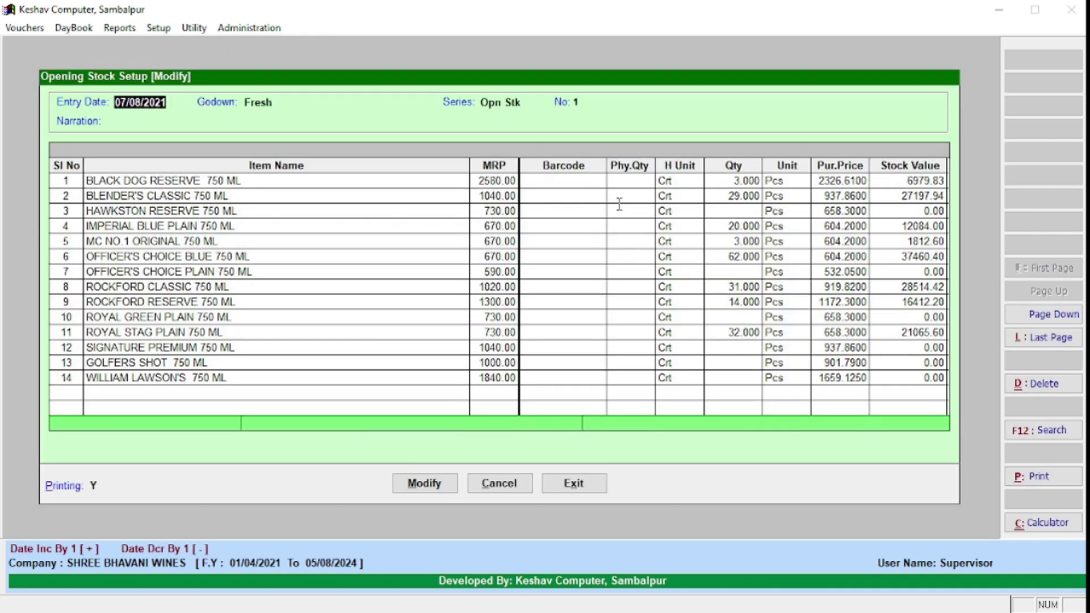
type("18/02/2023")
key("Return")
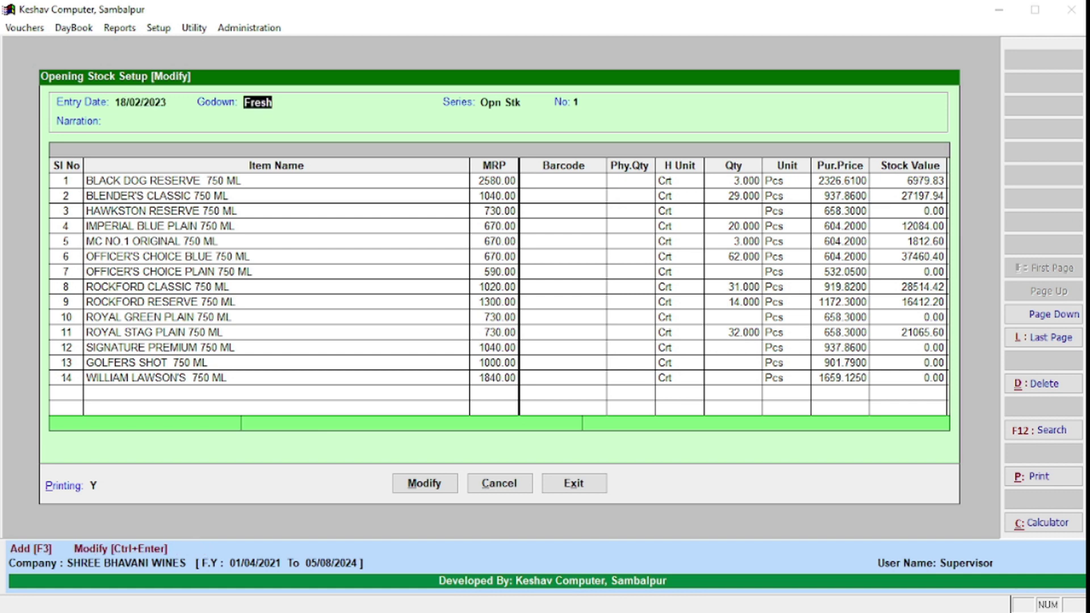
key("Return")
key("Return")
key("Return")
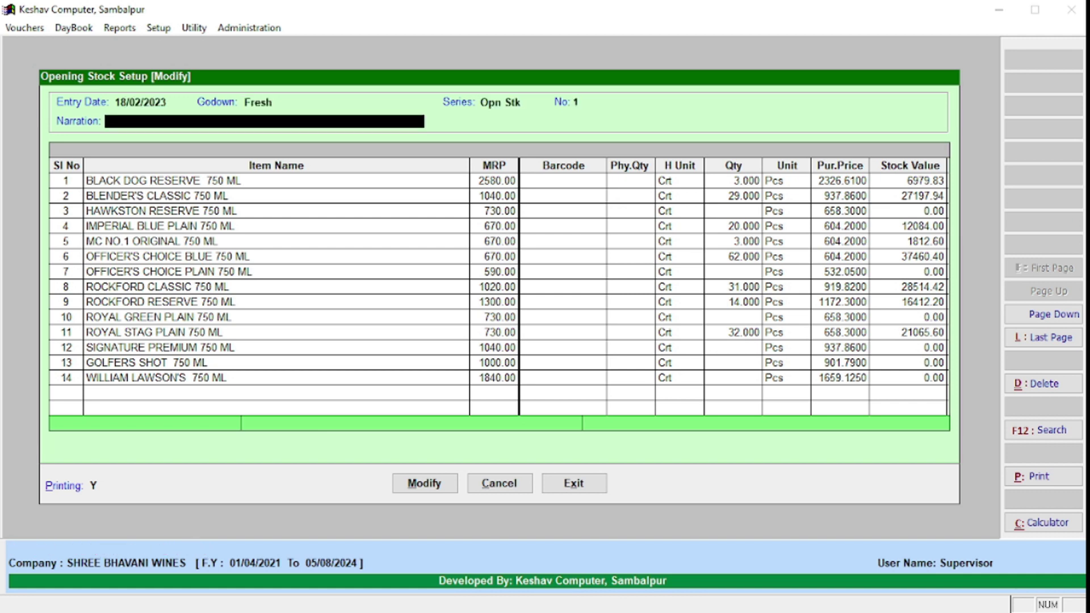
key("Return")
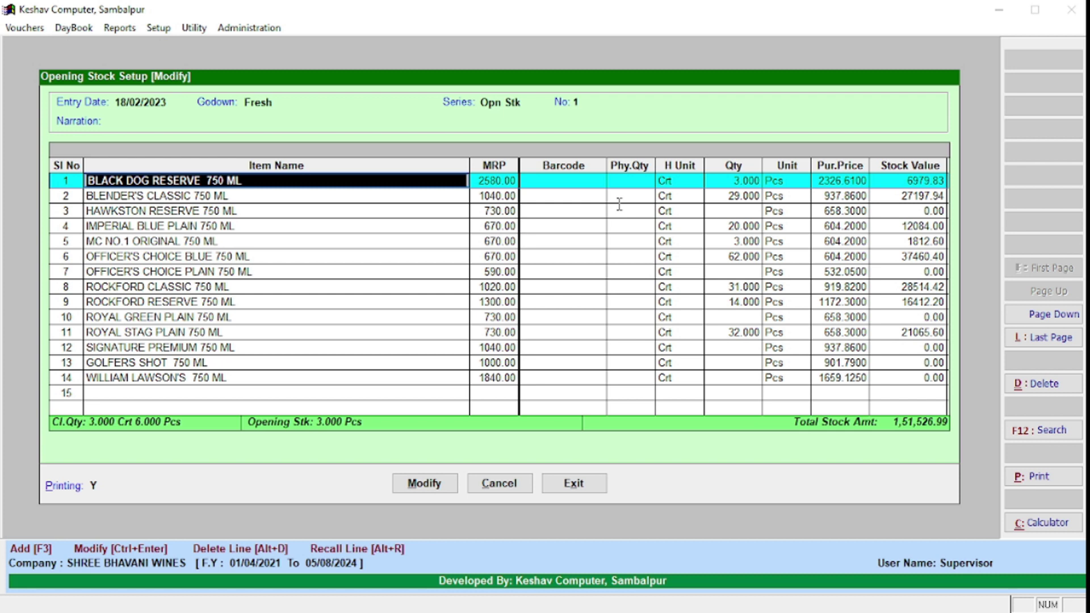
Step: Replace the items in rows 1 and 2 using barcode Kem10002 (KINGFISHER STRONG 650 ML)
type("Kem10002")
key("Return")
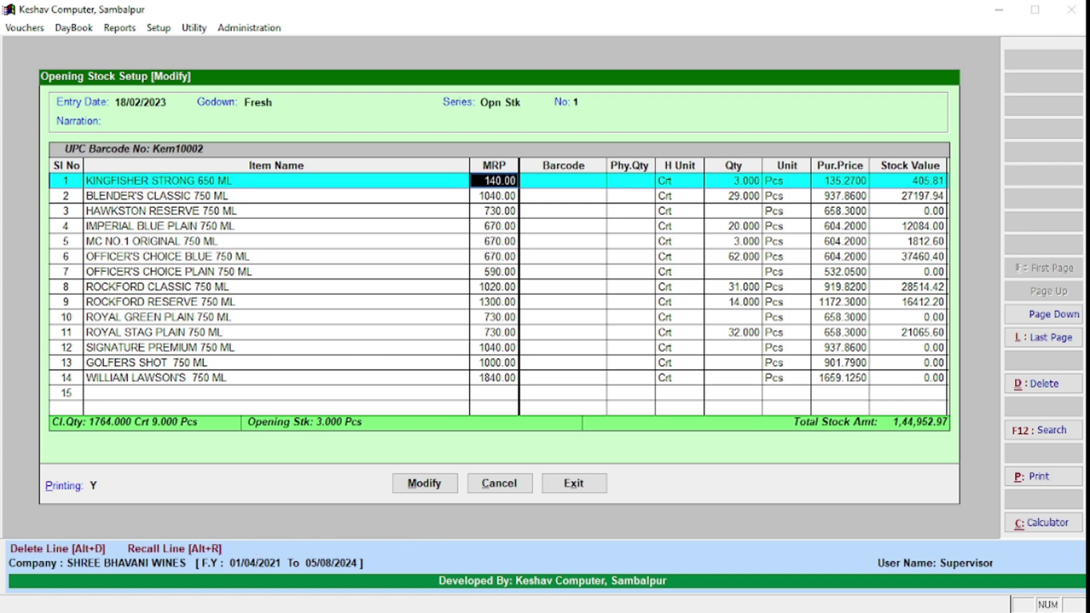
key("Return")
key("Return")
key("Return")
key("Return")
key("Return")
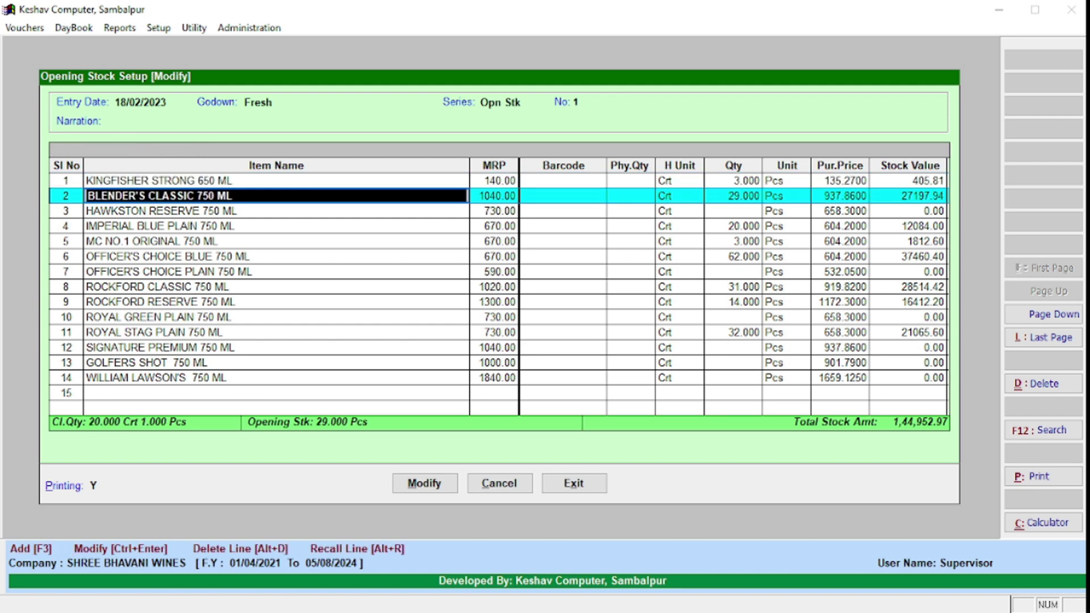
type("Kem10002")
key("Return")
key("Return")
key("Return")
key("Return")
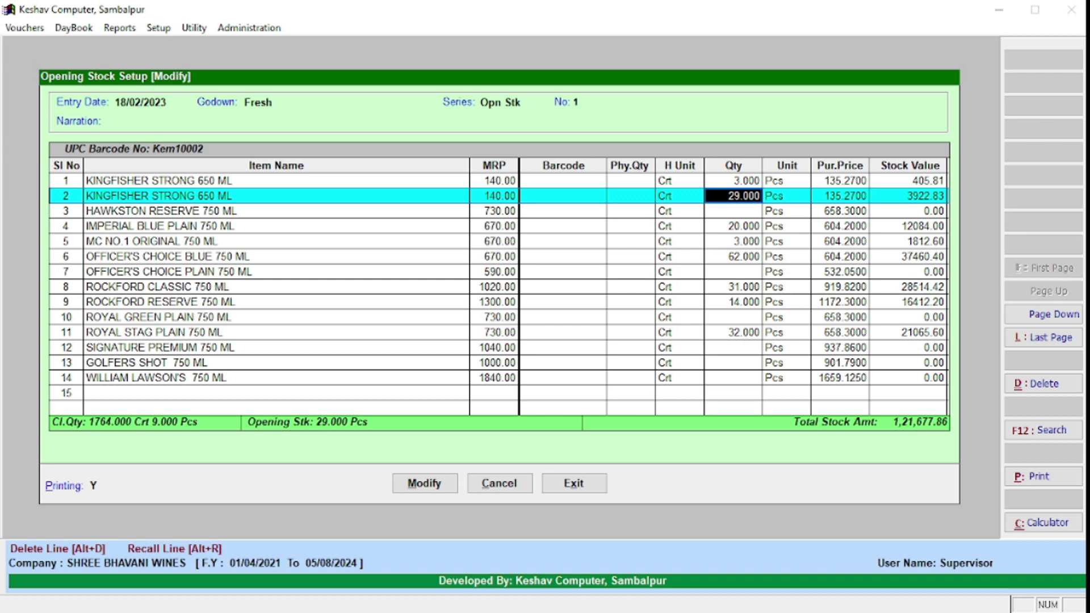
left_click(227, 195)
key("Return")
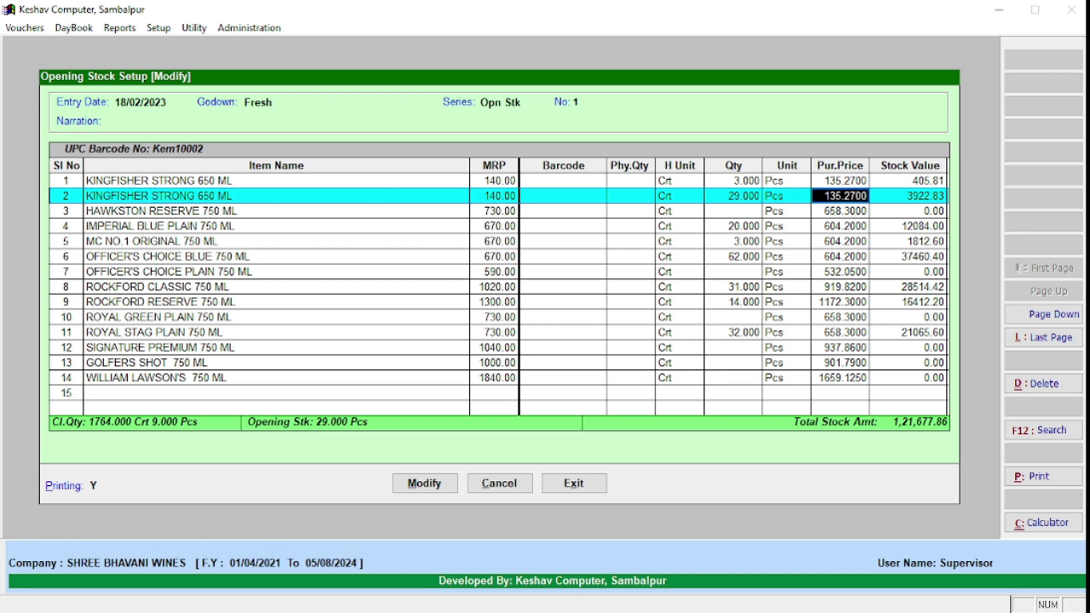
left_click(832, 197)
key("Return")
Step: Set ROCKFORD CLASSIC's physical quantity and quantity to 10
left_click(736, 197)
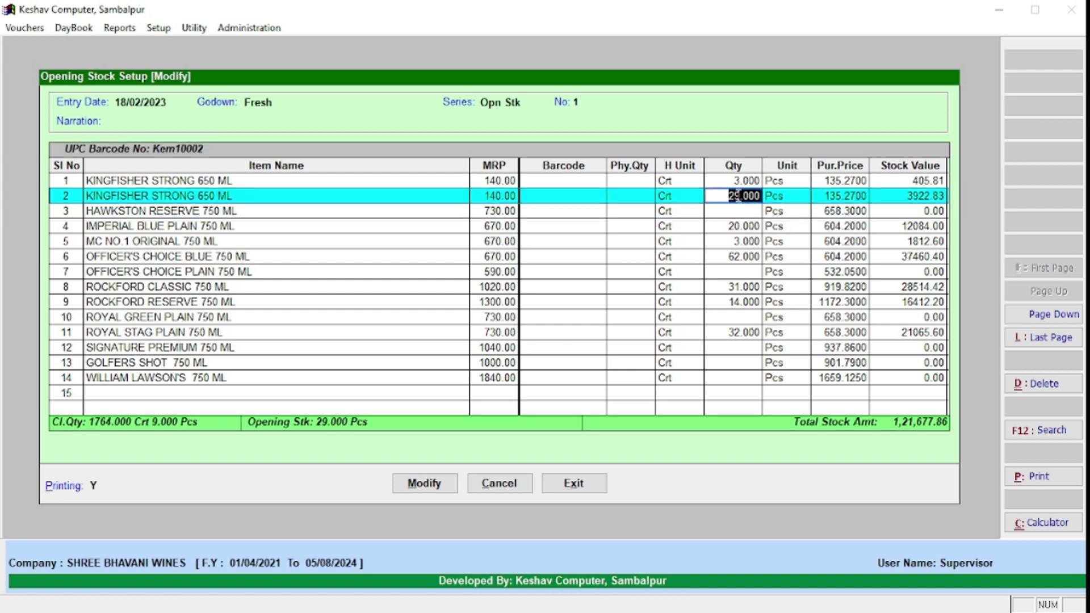
left_click(635, 195)
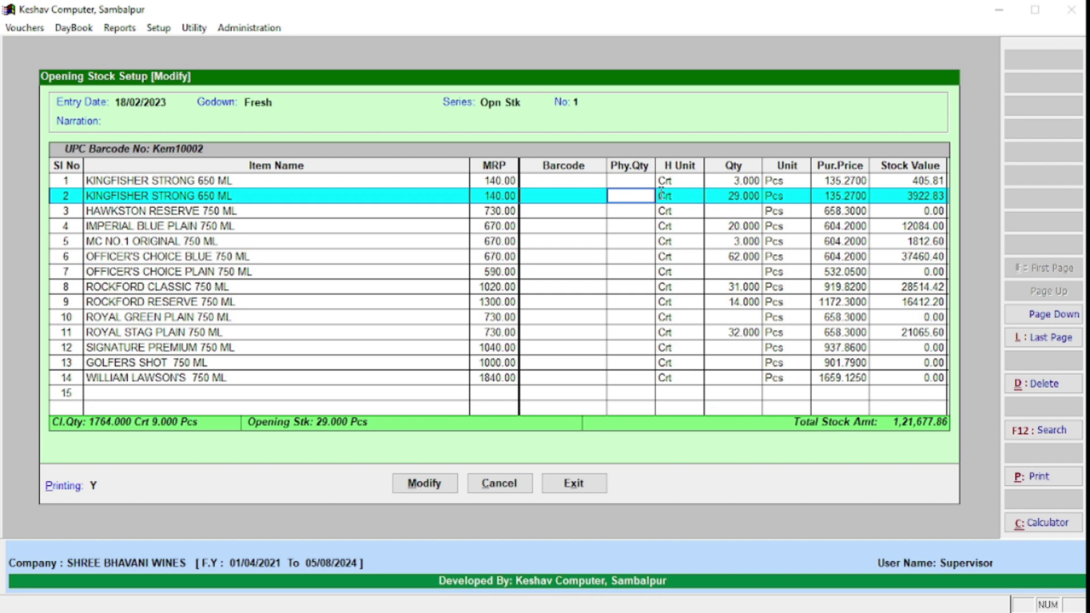
left_click(637, 287)
type("1")
key("BackSpace")
key("Return")
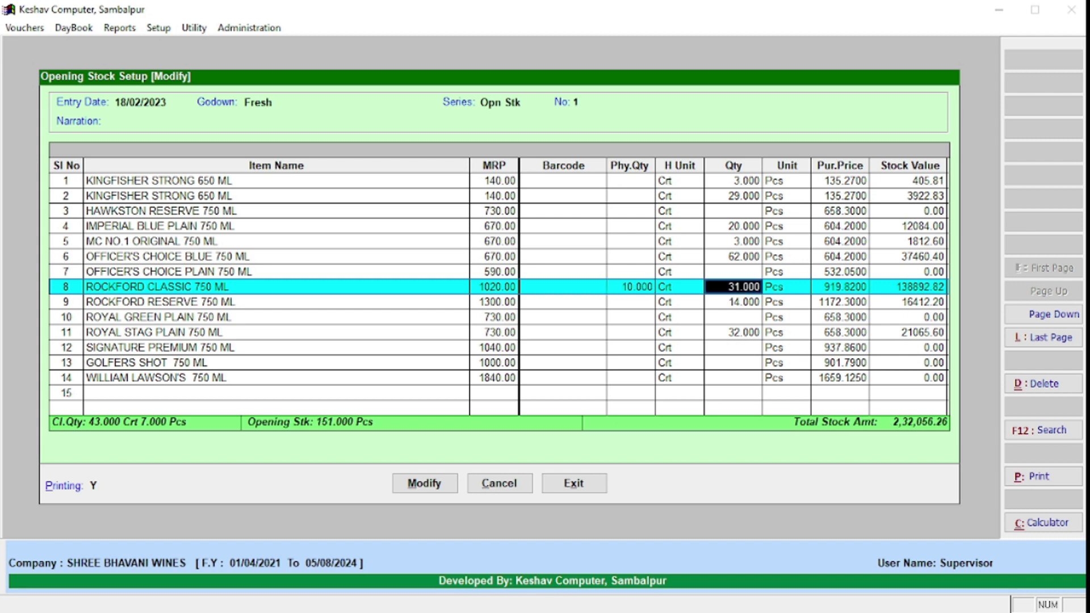
type("10")
key("Return")
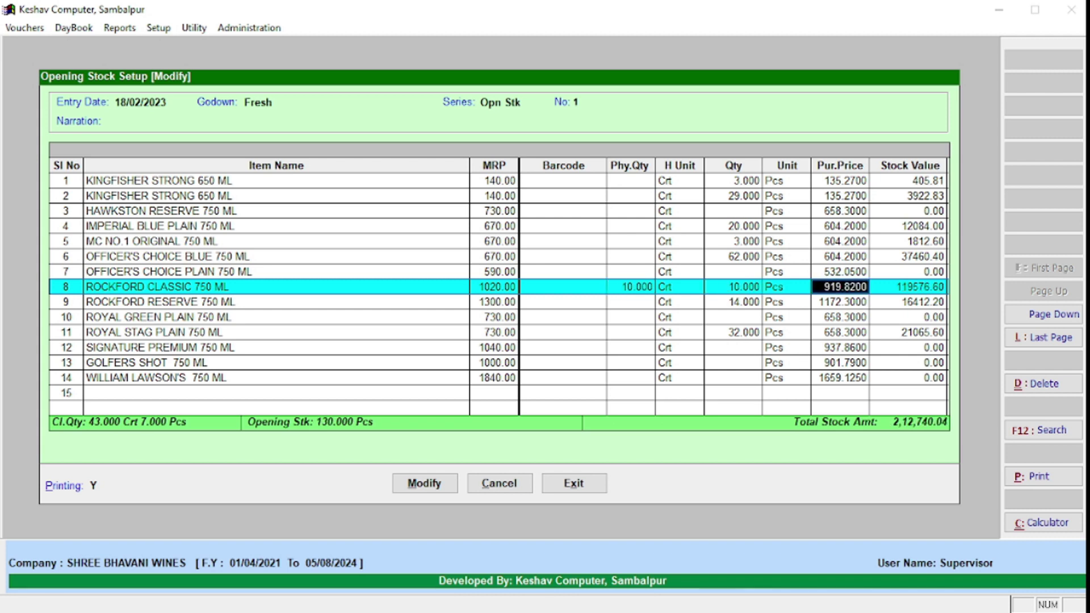
Step: Step through the remaining item rows and save the opening stock entry
key("Left")
key("Left")
key("Left")
key("Left")
key("Left")
key("Right")
key("Right")
key("Right")
key("Return")
key("Return")
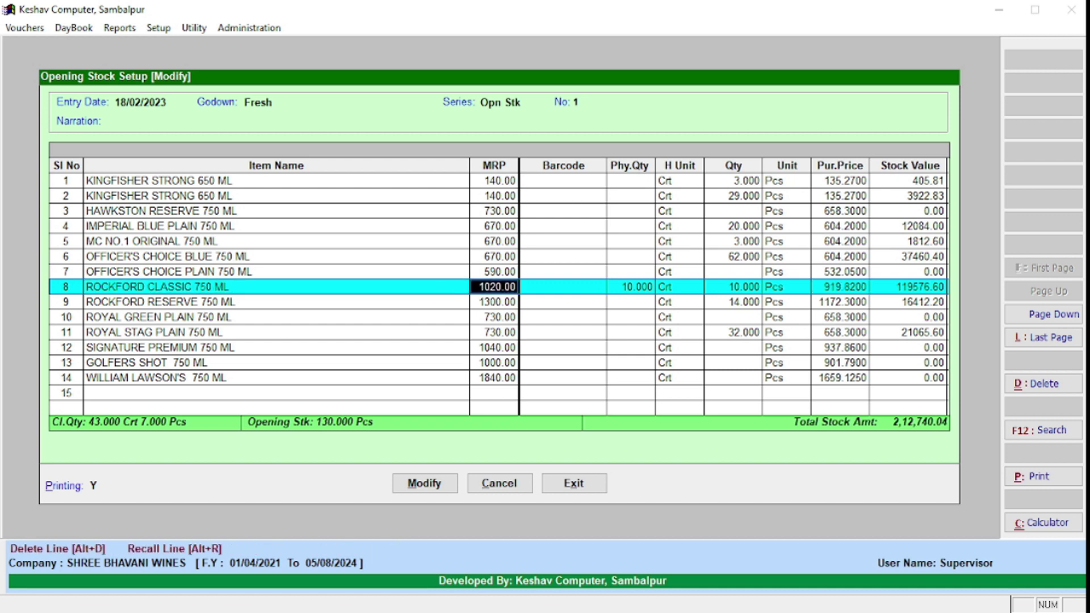
key("Return")
key("Return")
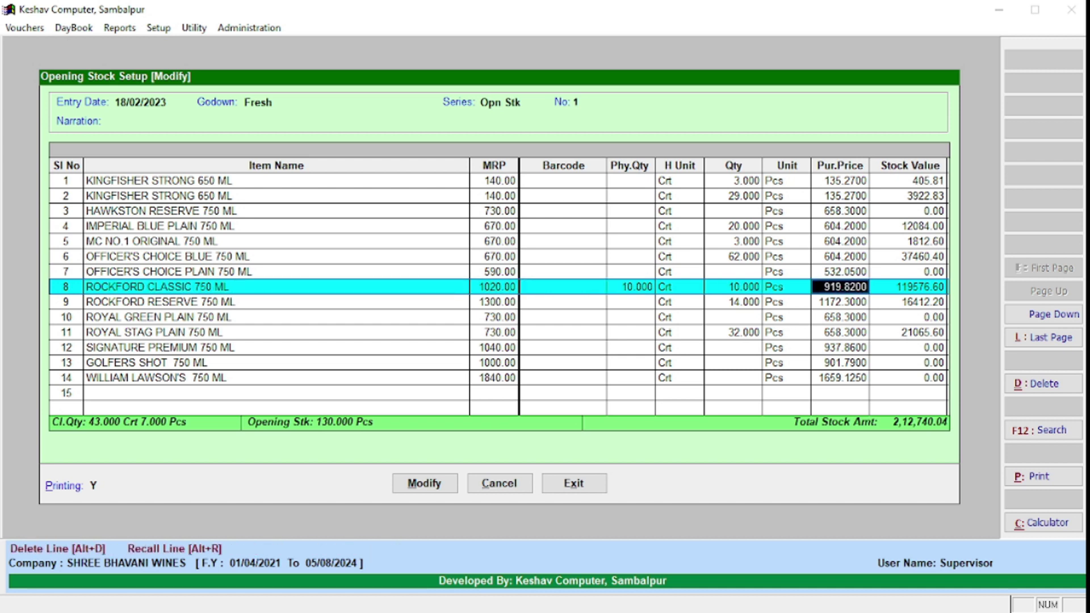
key("Return")
key("Return")
key("Return")
key("Return")
key("Return")
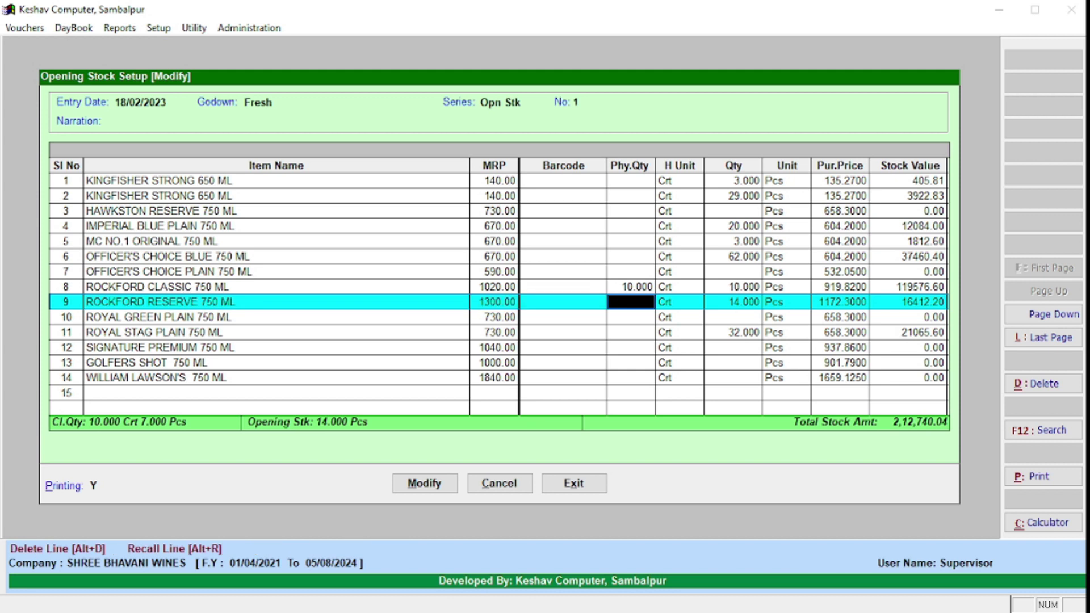
key("Return")
key("Return")
key("Return")
key("Return")
key("Return")
key("Return")
key("Return")
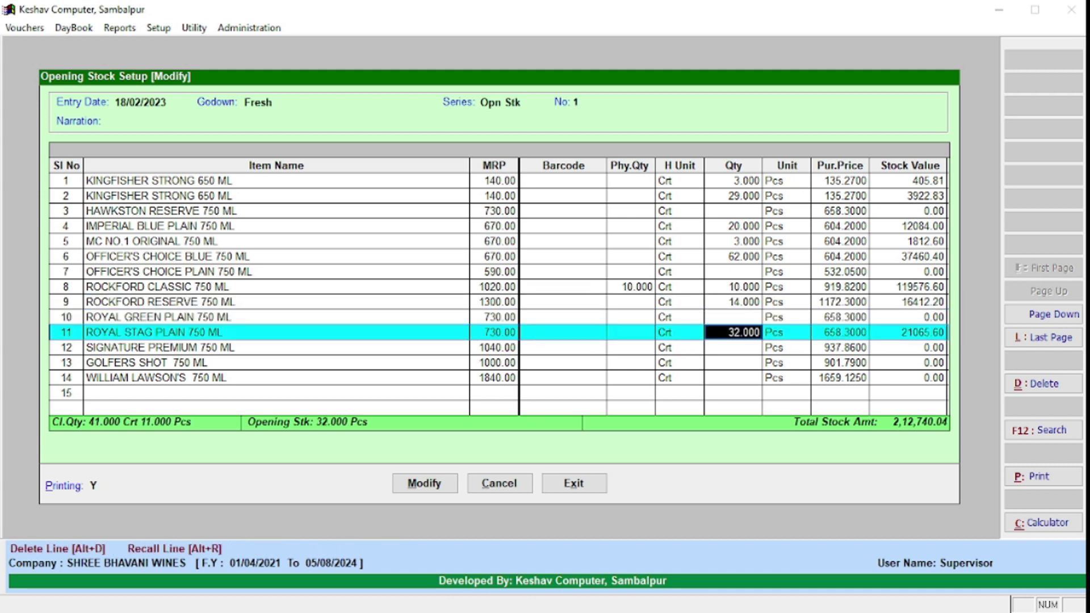
key("Return")
key("Return")
key("Return")
key("Up")
key("Up")
key("Up")
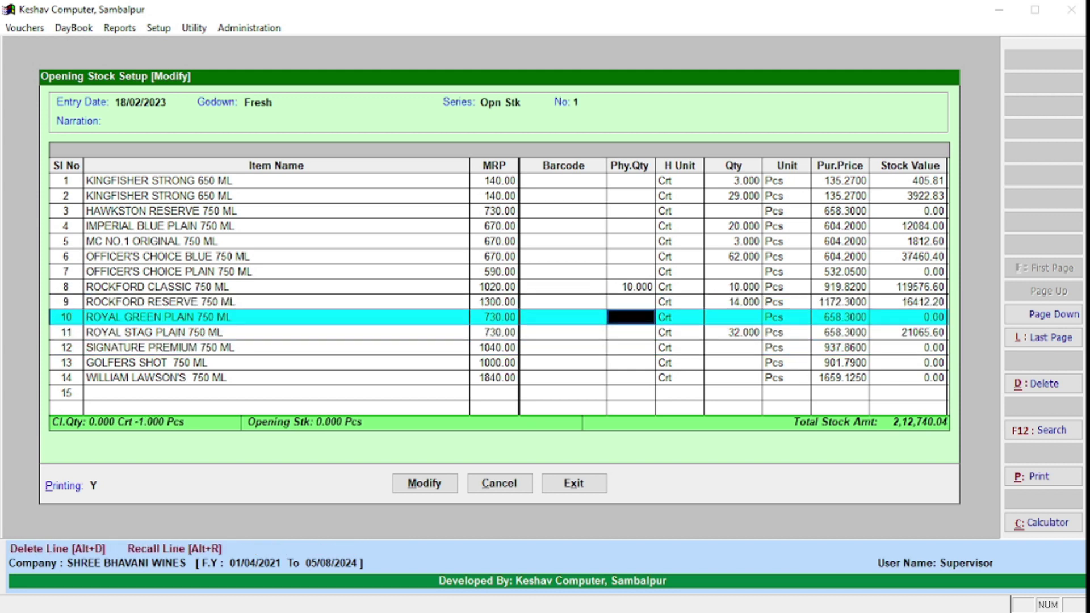
key("Return")
key("Return")
key("Return")
key("Return")
key("Return")
key("Return")
key("Return")
key("Return")
key("Return")
key("Return")
key("Return")
key("Return")
key("Return")
key("Return")
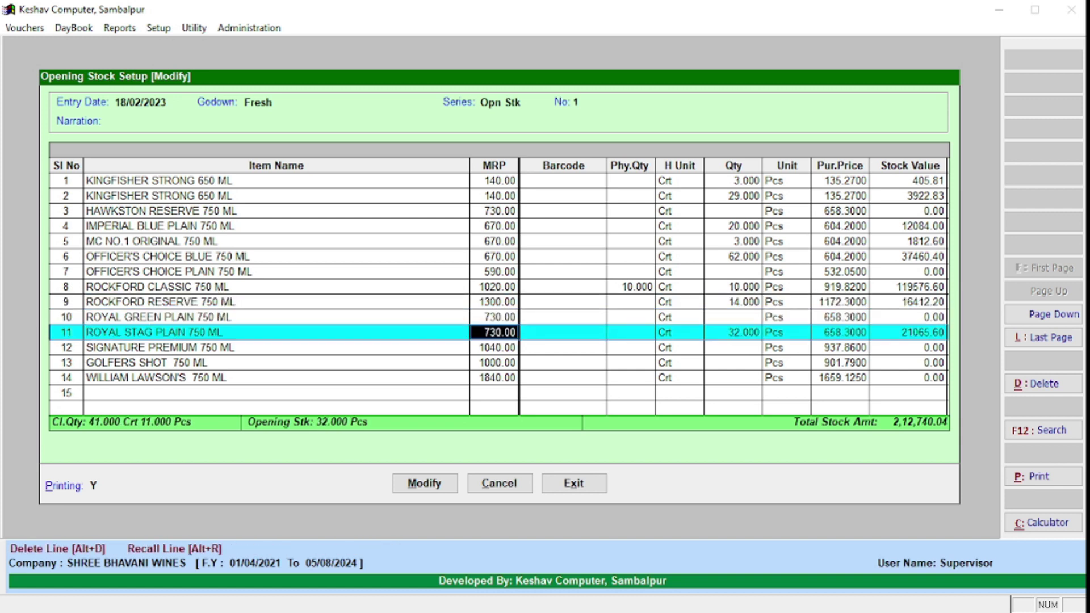
key("Return")
key("Return")
key("Return")
key("Return")
key("Return")
key("Return")
key("Return")
key("Return")
key("Return")
key("Return")
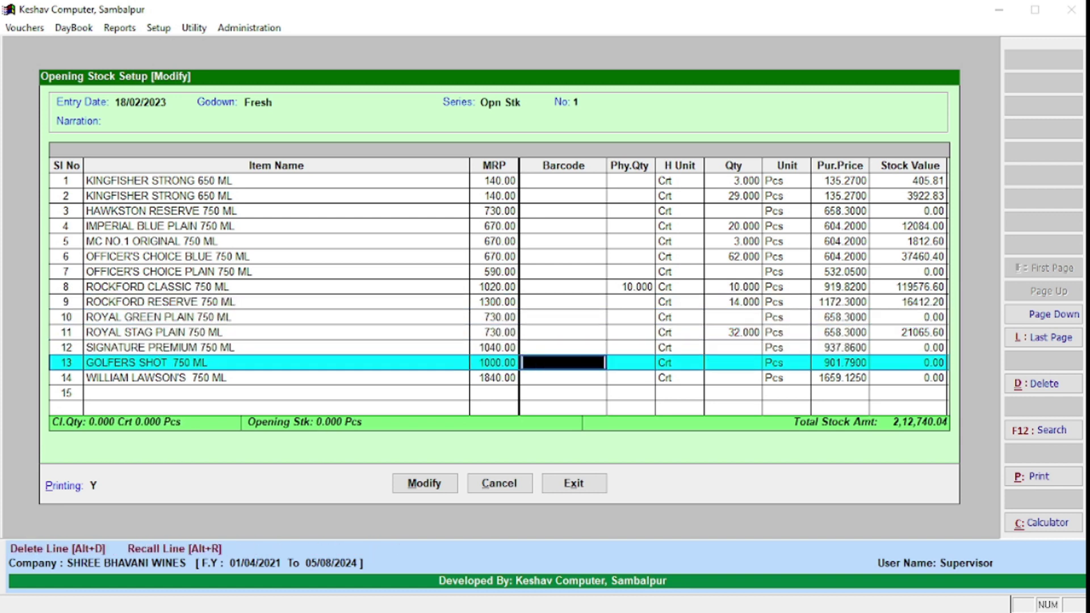
key("Return")
key("Return")
key("Return")
key("Return")
key("Return")
key("Return")
key("Return")
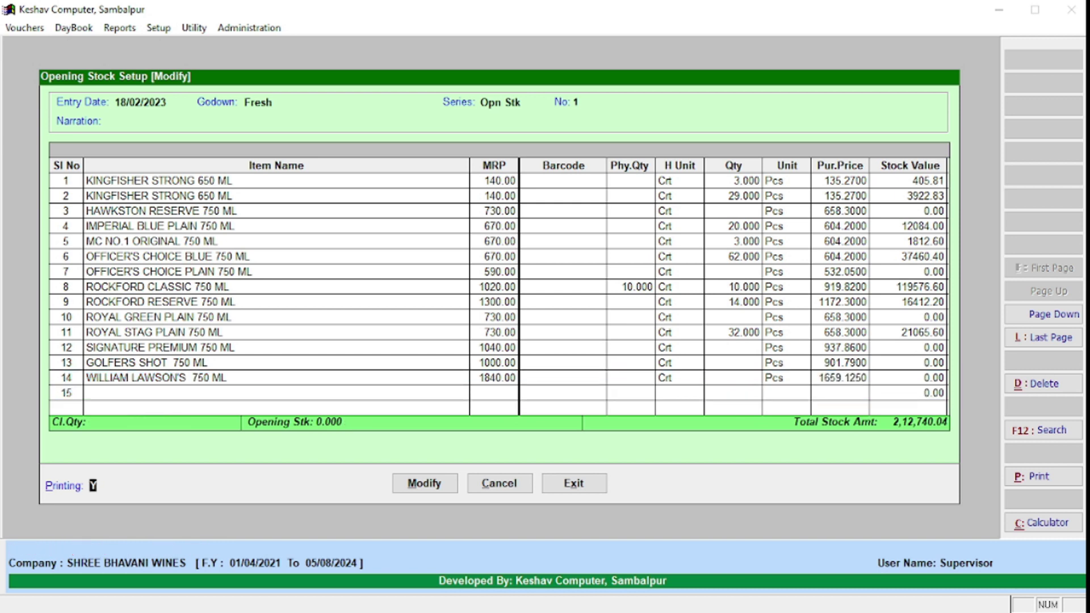
key("Return")
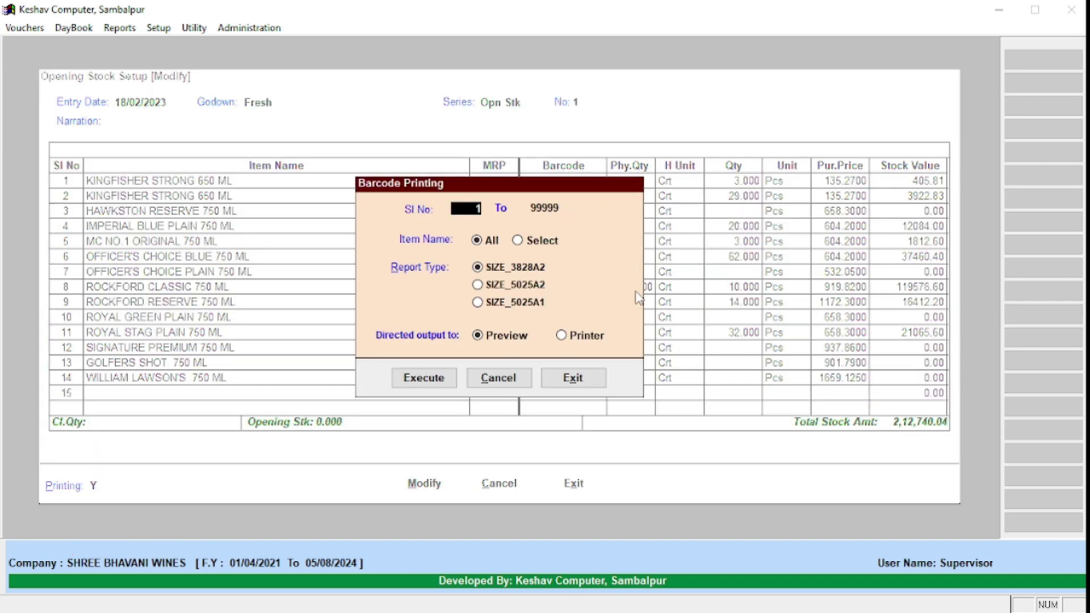
Step: Skip barcode printing, exit Opening Stock Setup, and close Item Ledger Setup
key("Escape")
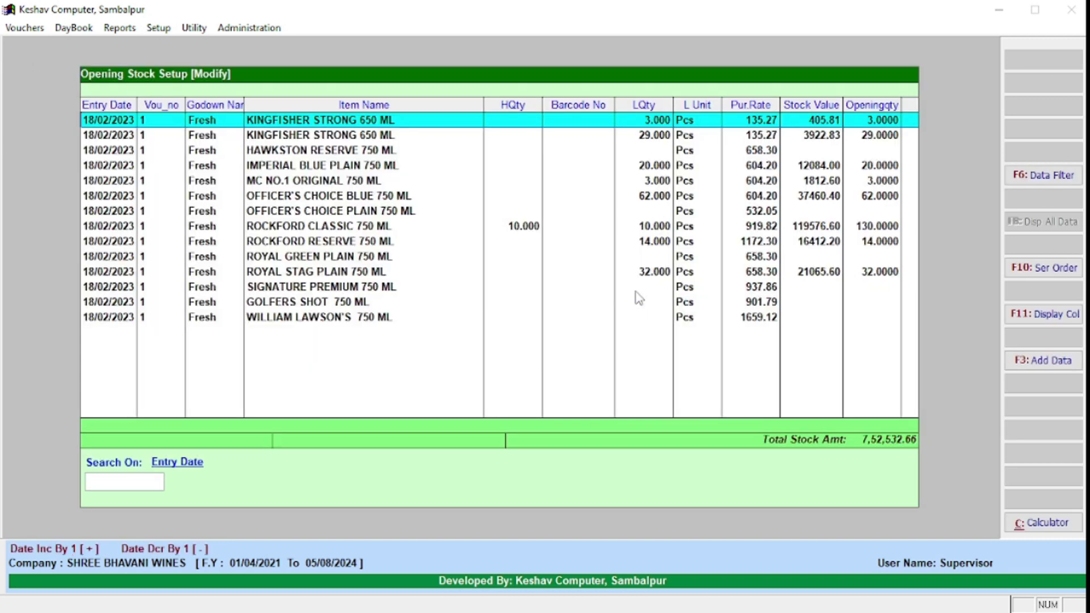
key("Escape")
key("Return")
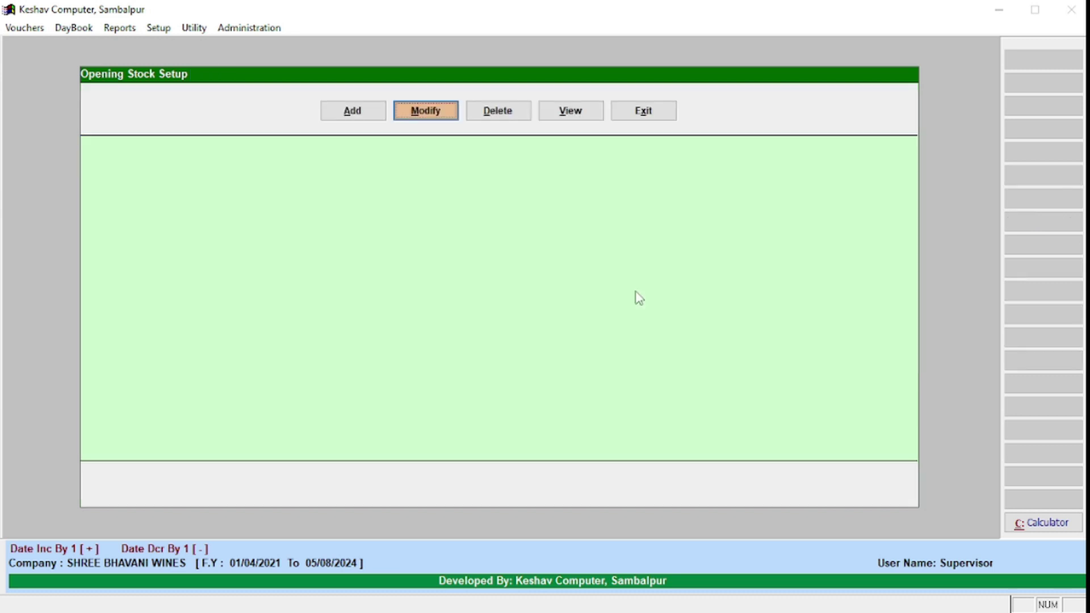
key("Return")
key("Escape")
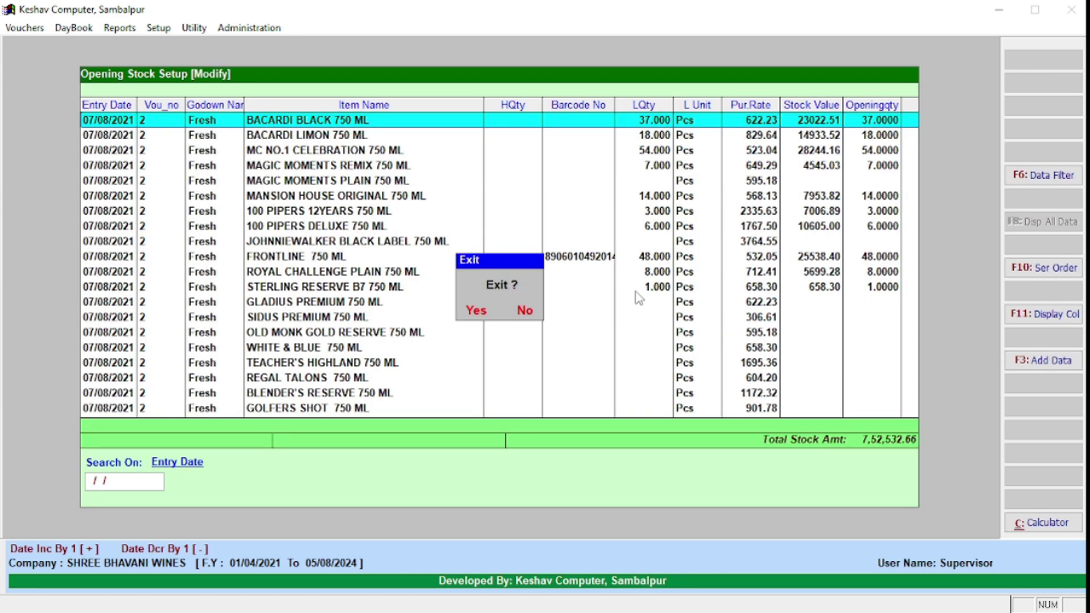
key("Return")
key("3")
key("Escape")
key("Return")
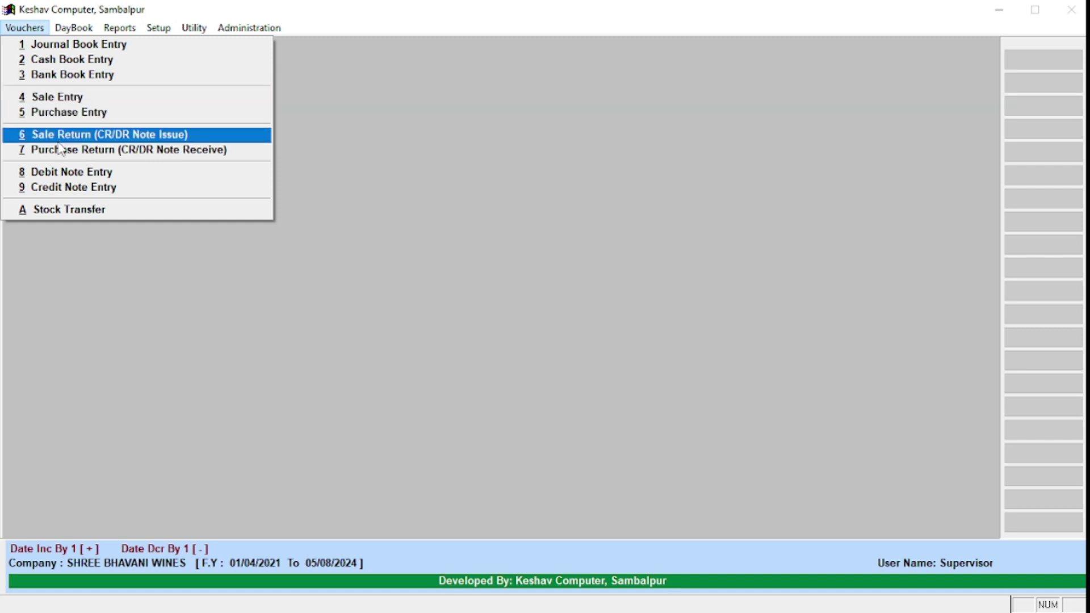
Step: Open Sale Entry and browse the existing sale vouchers in the Modify list, then exit it
left_click(73, 98)
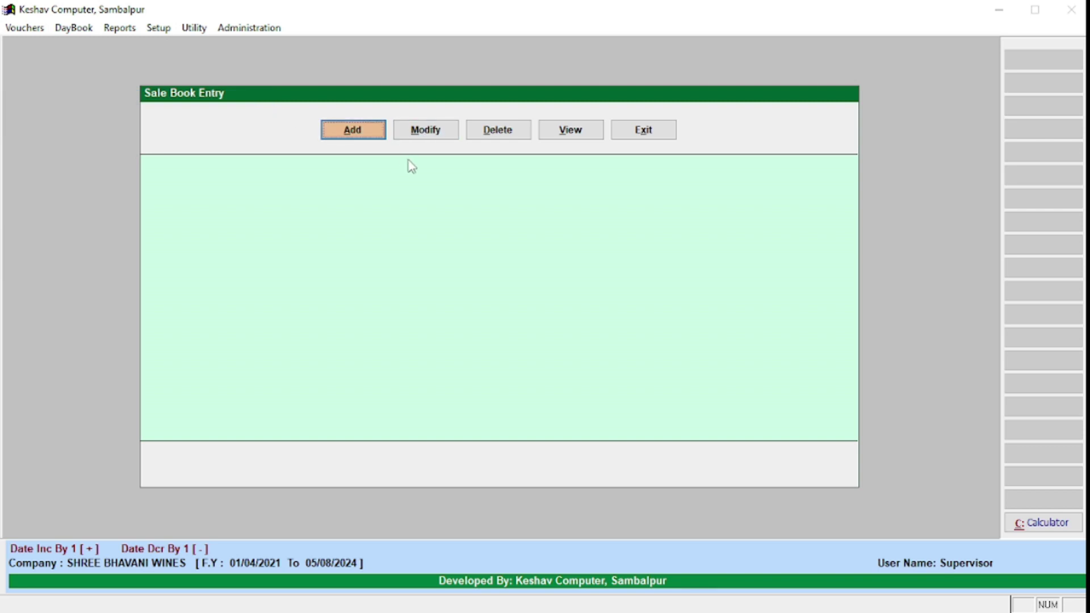
left_click(397, 130)
key("End")
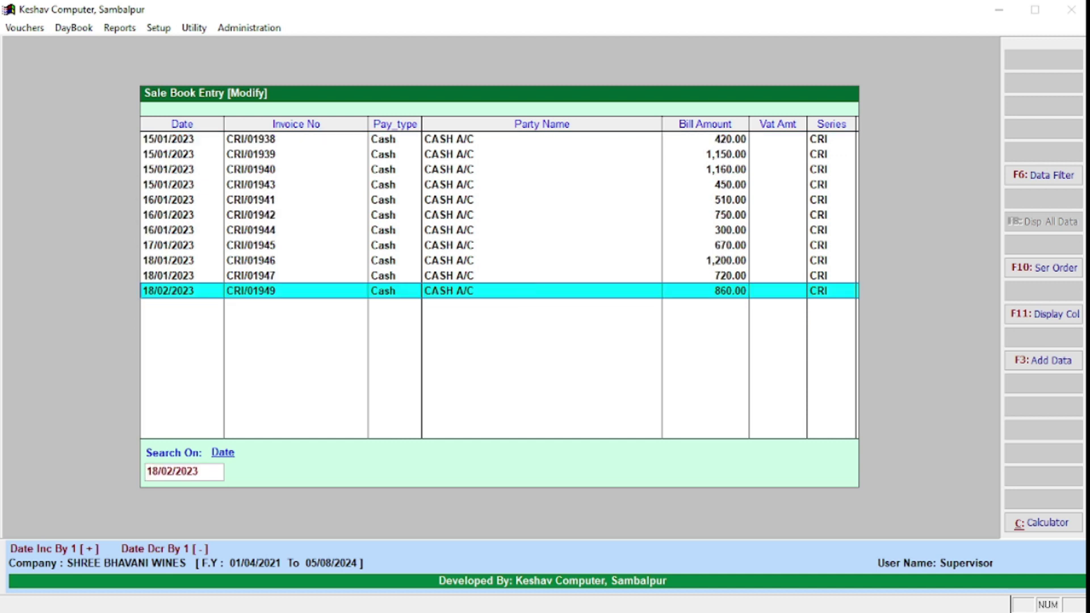
key("Up")
key("Up")
key("Up")
key("Up")
key("Up")
key("Up")
key("Up")
key("Up")
key("Up")
key("Up")
key("Up")
key("Up")
key("Up")
key("Up")
key("Up")
key("Up")
key("Up")
key("Up")
key("Up")
key("Up")
key("Down")
key("Down")
key("Down")
key("Down")
key("Down")
key("Escape")
key("Return")
Step: Add a new sale voucher with the customer's account as the party
key("a")
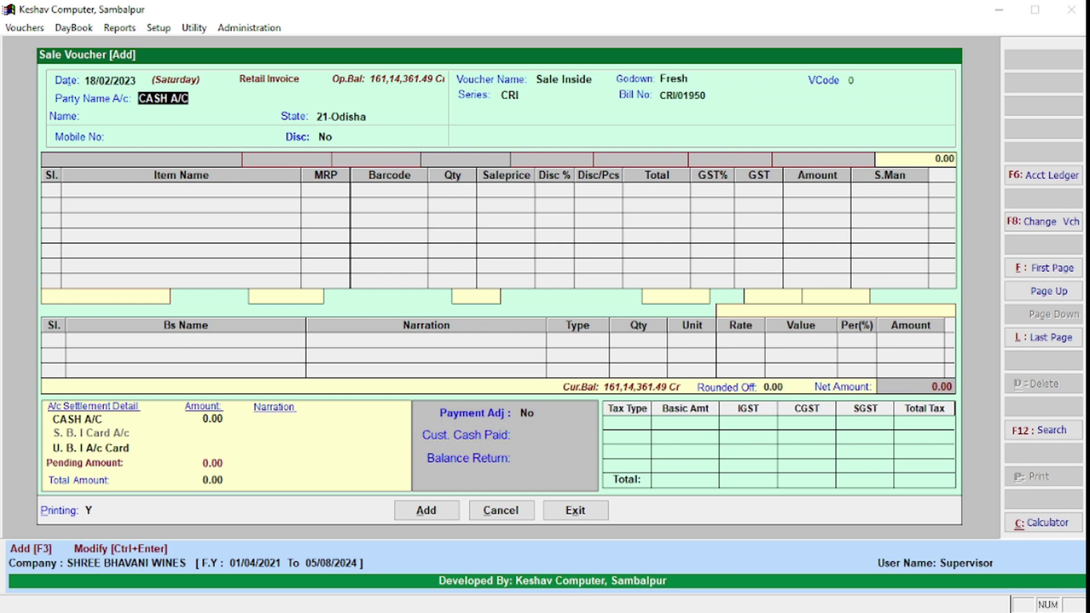
type("Ram Bha")
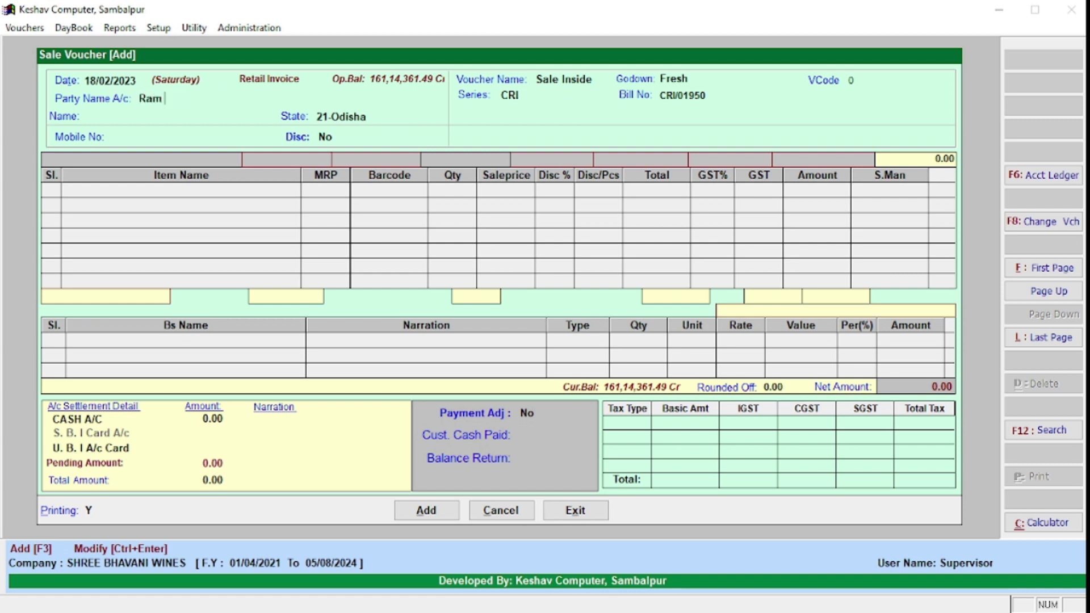
key("Return")
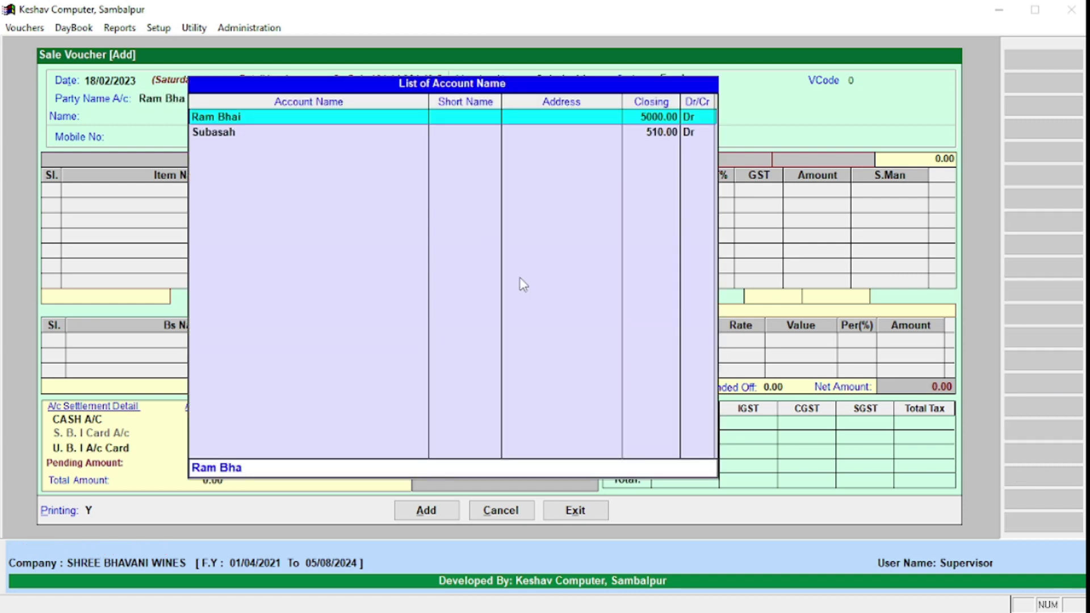
key("Return")
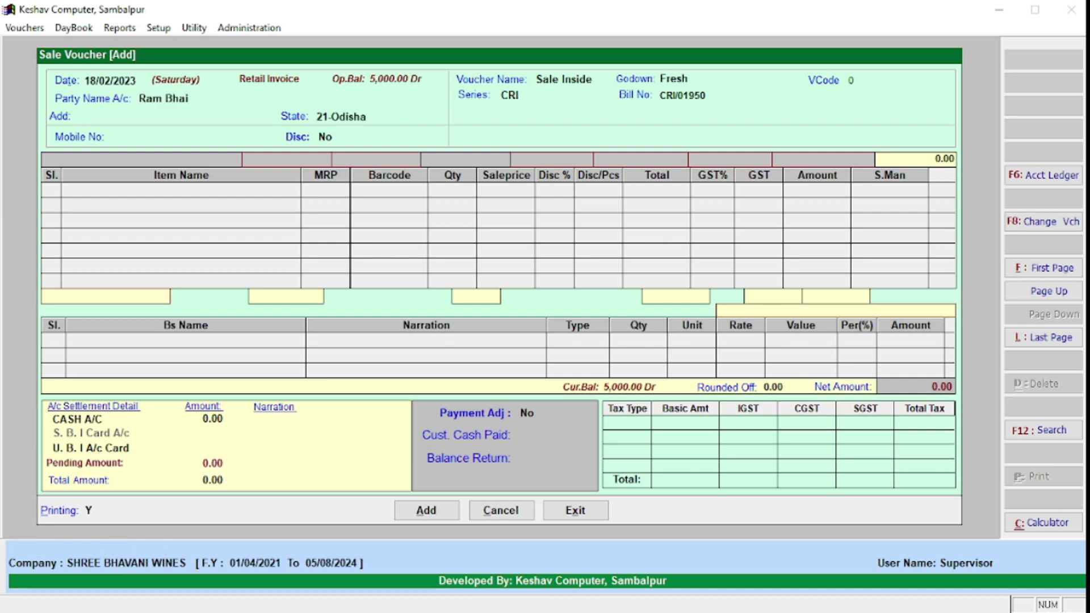
key("Return")
key("shift+Tab")
key("shift+Tab")
type("Cas")
key("Return")
key("Return")
type("Ram Bh")
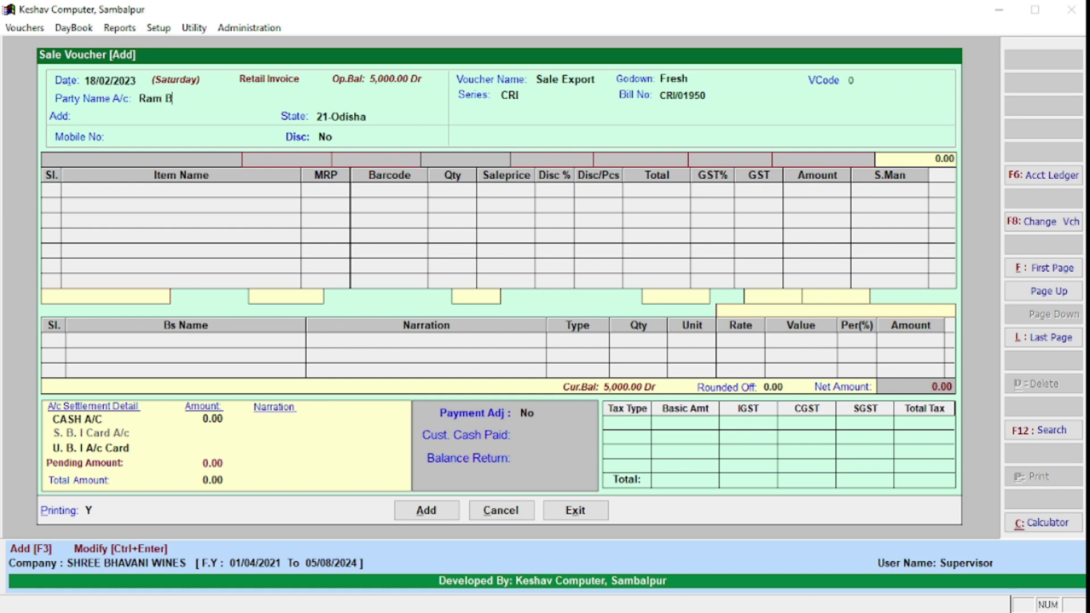
key("Return")
key("Return")
key("Return")
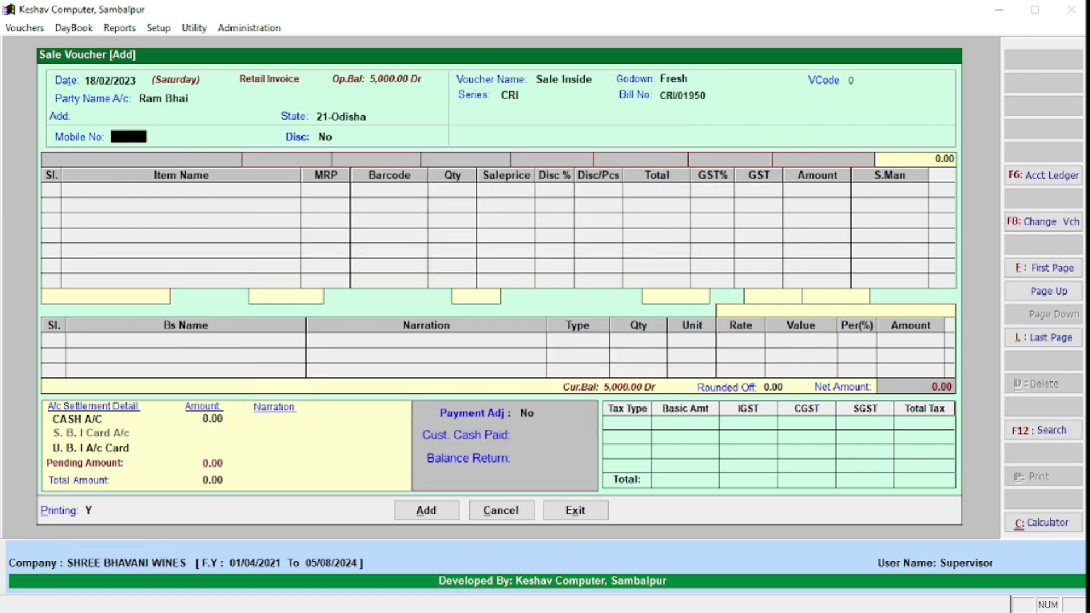
key("Return")
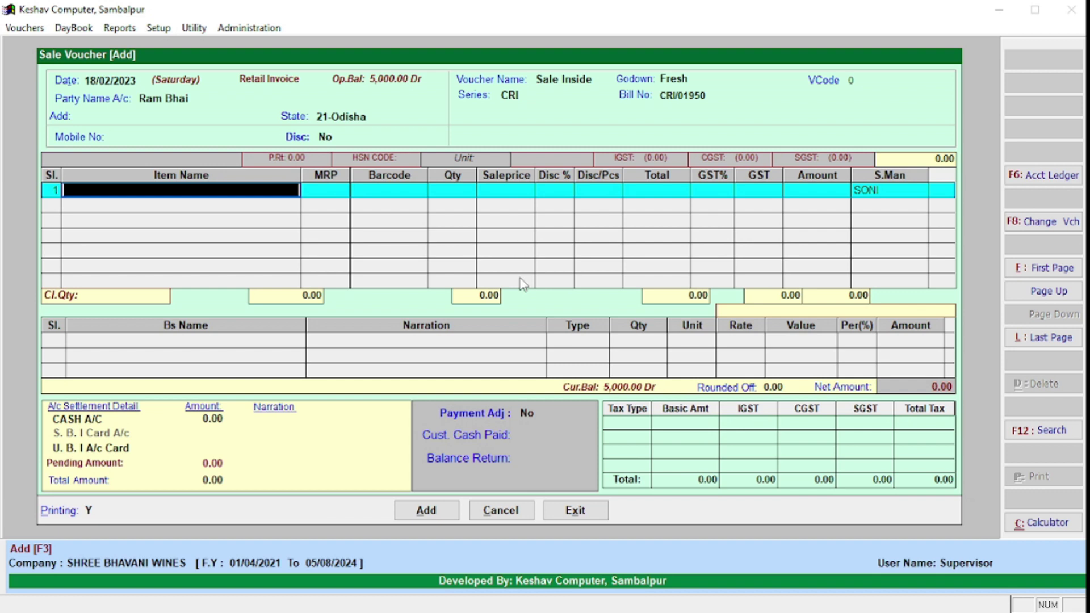
key("Escape")
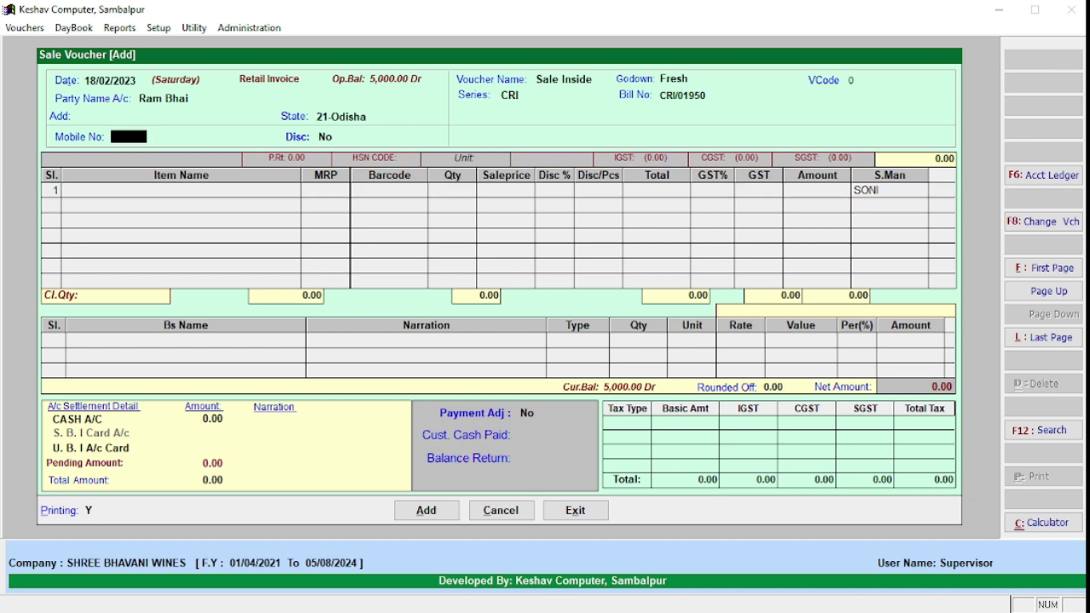
type("156")
key("BackSpace")
key("BackSpace")
key("BackSpace")
key("Return")
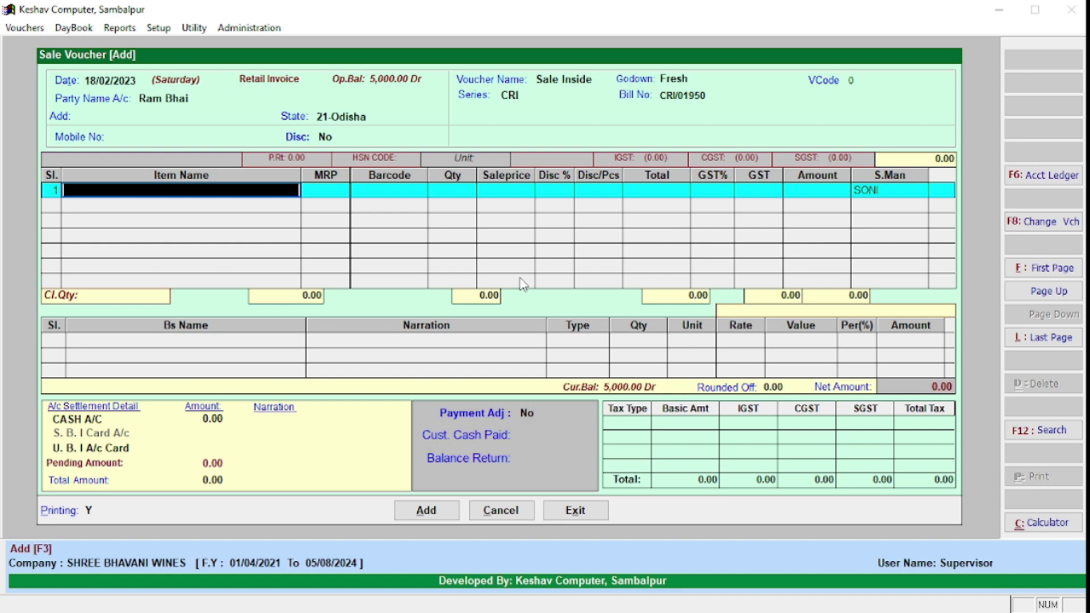
type("8905002001005")
key("Return")
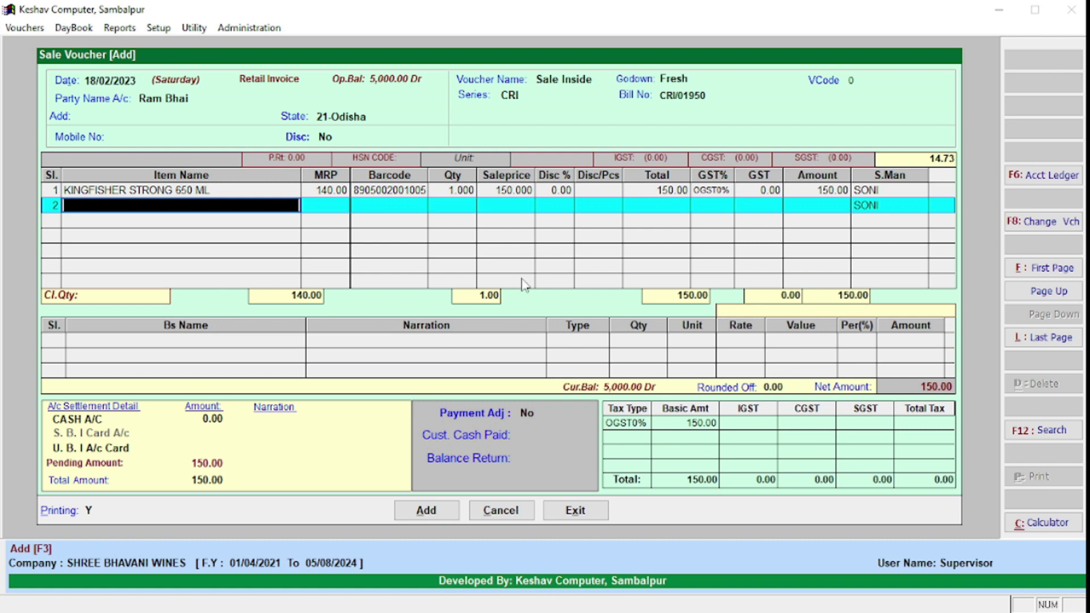
Step: Set line 1's quantity to 20 with +20, then correct it to 15
left_click(453, 190)
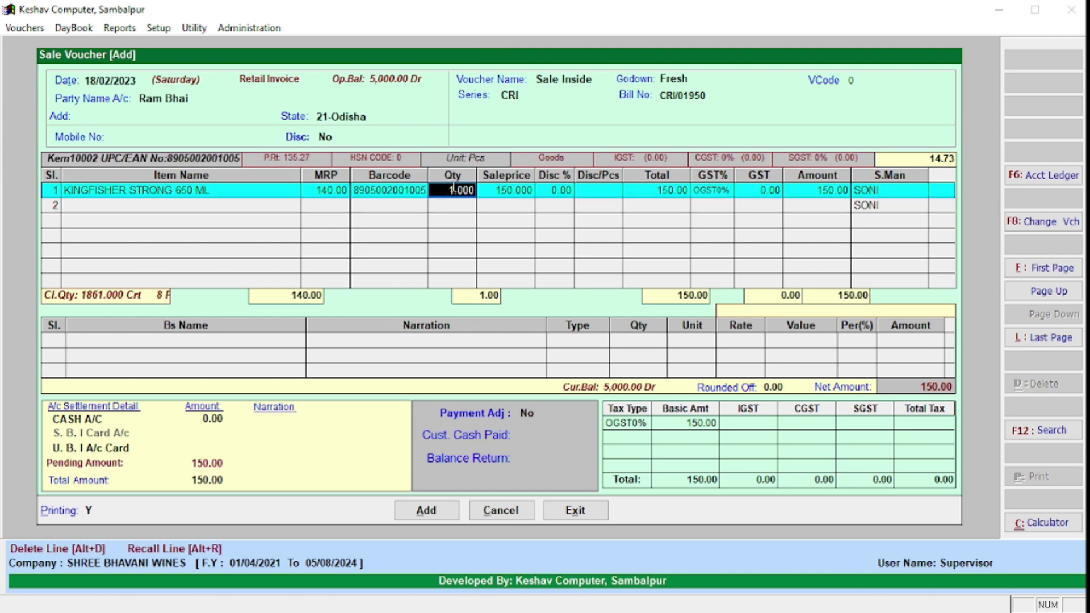
key("Down")
type("+20")
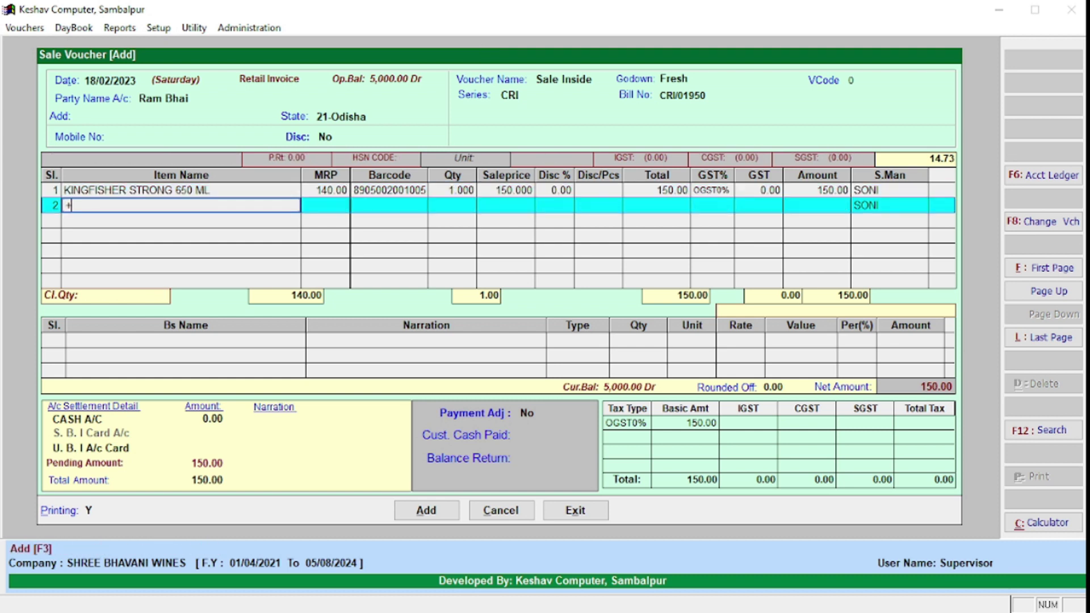
key("Return")
left_click(448, 191)
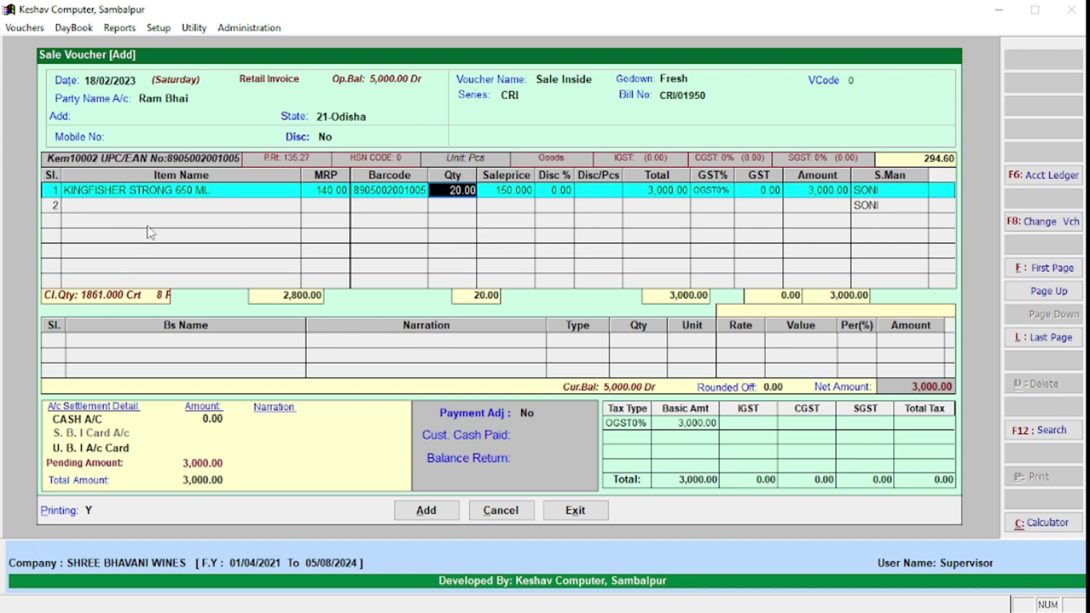
left_click(159, 210)
left_click(458, 191)
left_click(457, 191)
type("15")
key("Return")
key("Return")
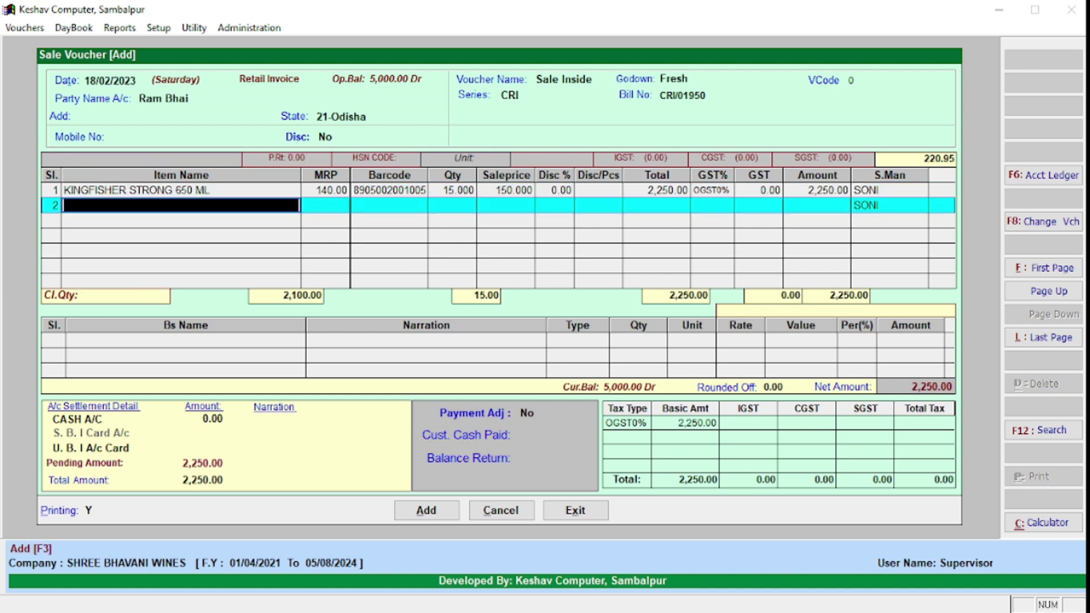
key("Return")
left_click(455, 192)
type("8905002001005")
key("Return")
type("8905002001005")
key("Return")
type("8905002001005")
key("Return")
key("Return")
type("8905002001005")
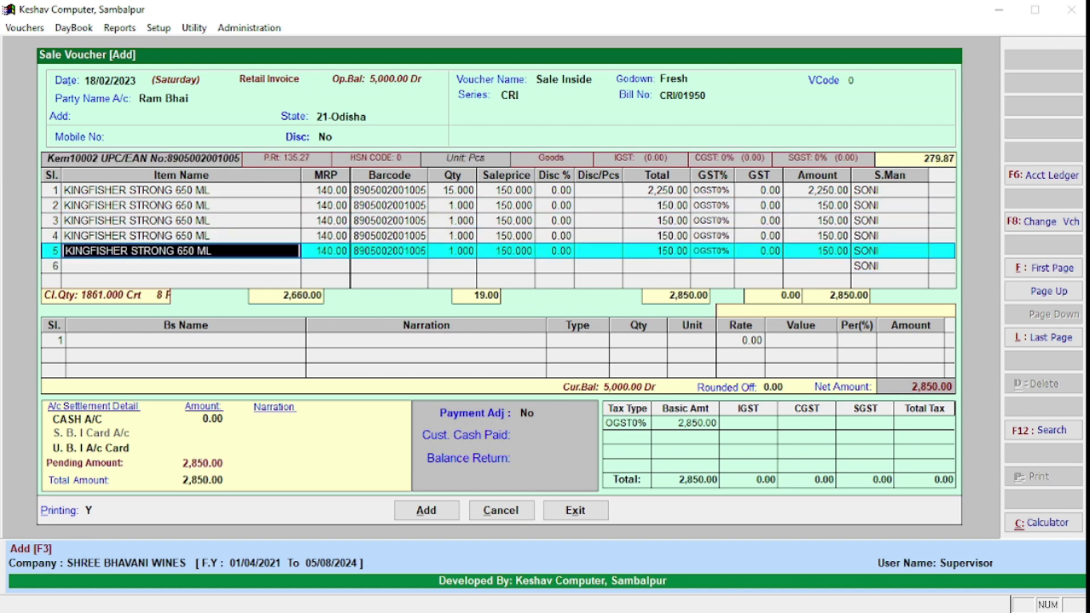
key("Return")
type("8905002001005")
key("Return")
type("8905002001005")
key("Return")
key("Return")
type("8905002001005")
key("Return")
key("Return")
type("8905002001005")
key("Return")
key("Return")
type("8905002001005")
key("Return")
type("8905002001005")
key("Return")
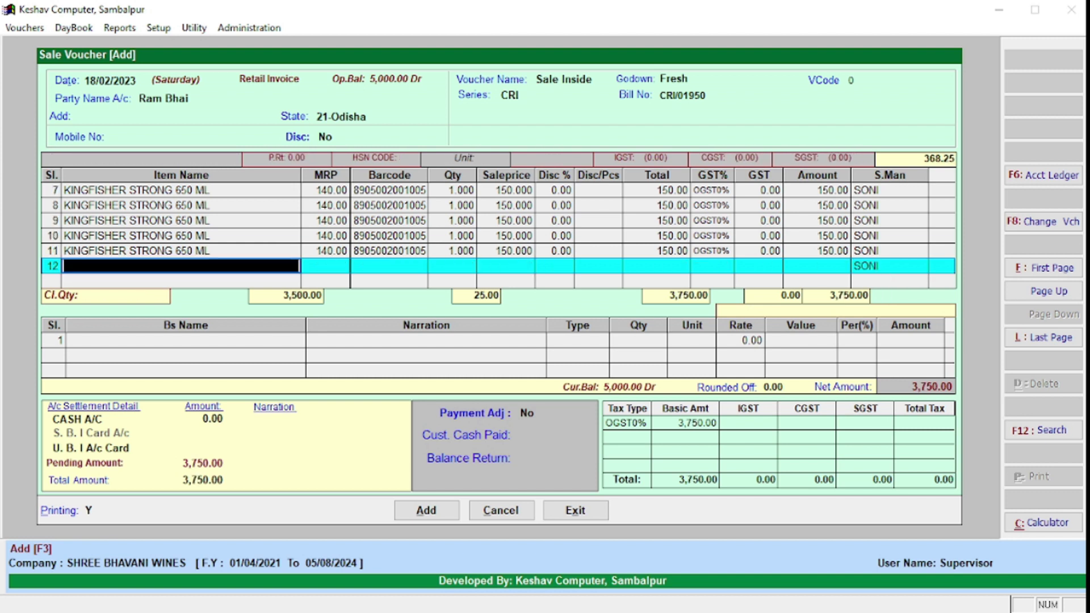
type("8905002001005")
key("Return")
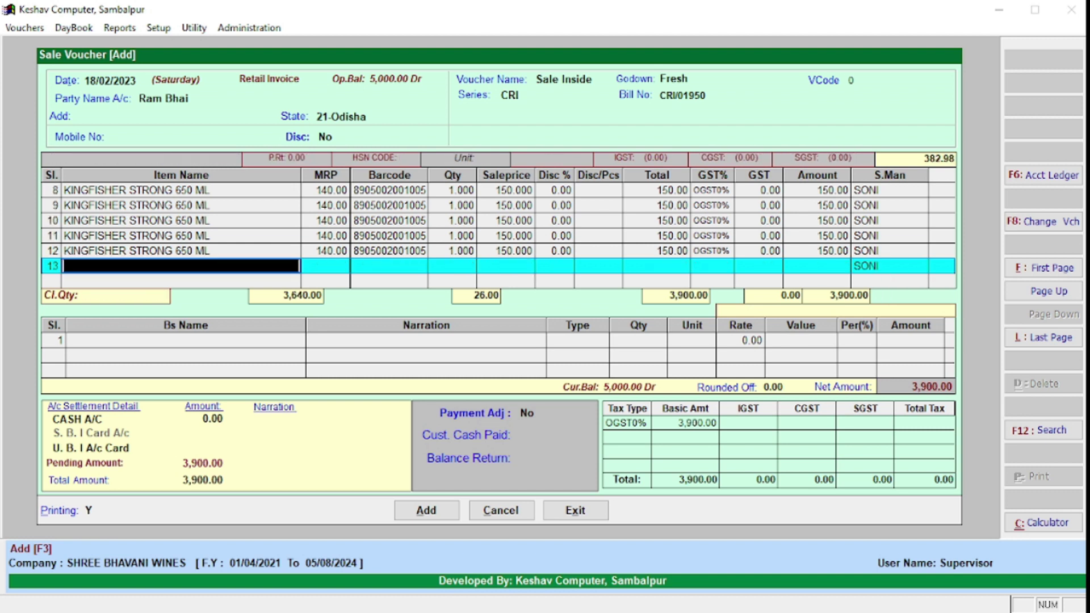
type("8905002001005")
key("Return")
type("8905002001005")
key("Return")
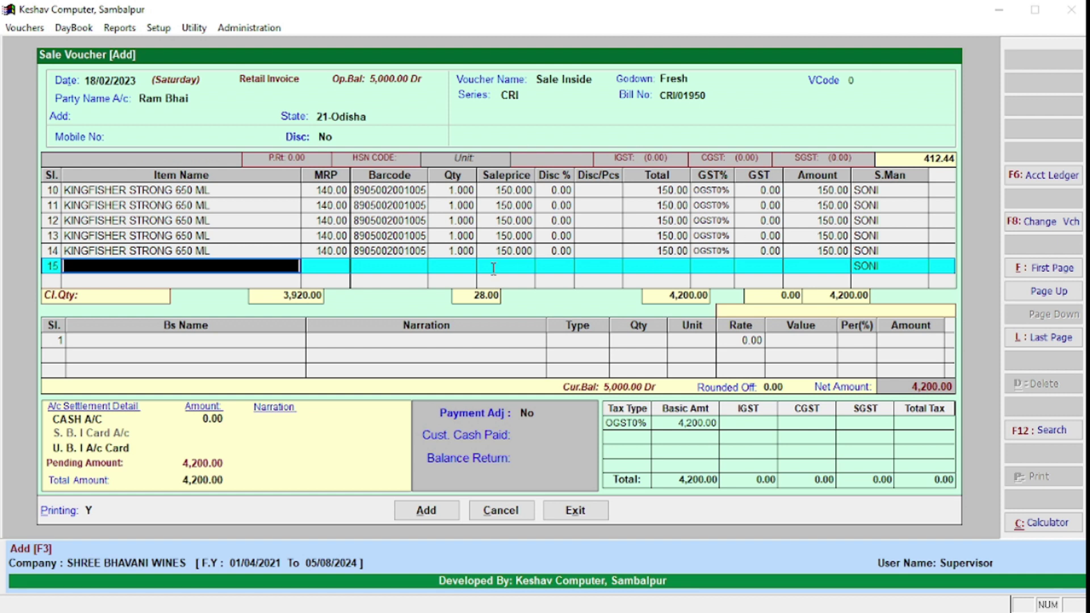
Step: Reprice line 14's sale price to 10.00 and finish the item lines
left_click(508, 251)
double_click(507, 250)
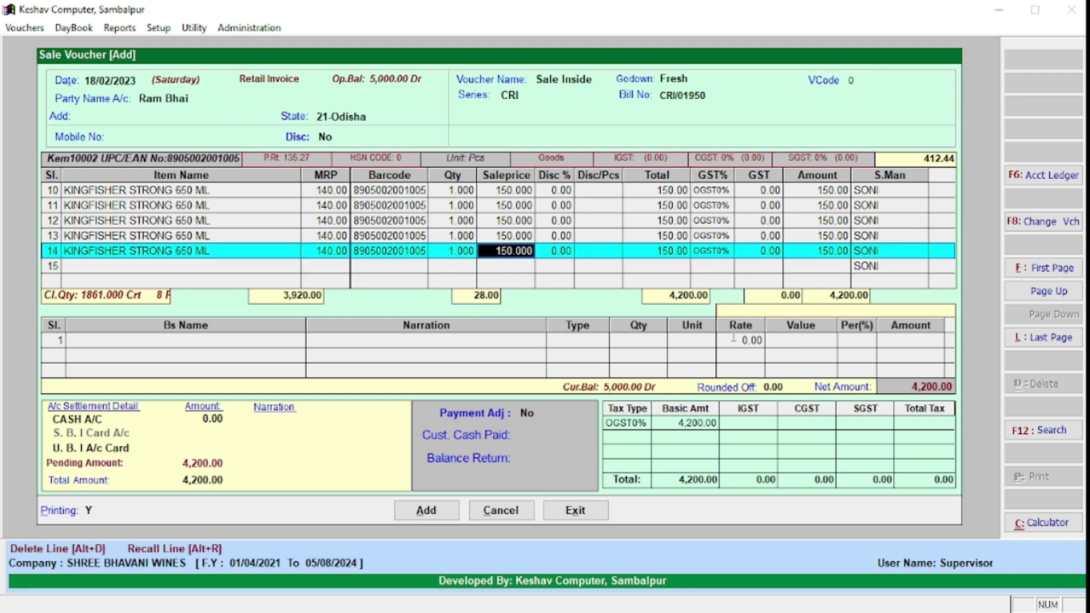
type("10")
key("Return")
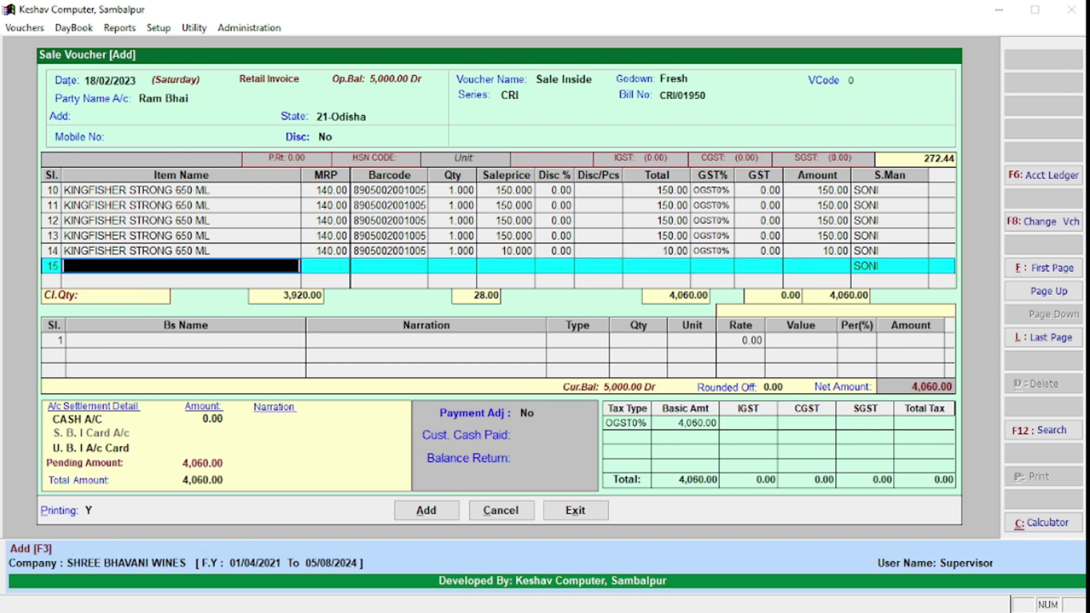
key("Return")
key("Return")
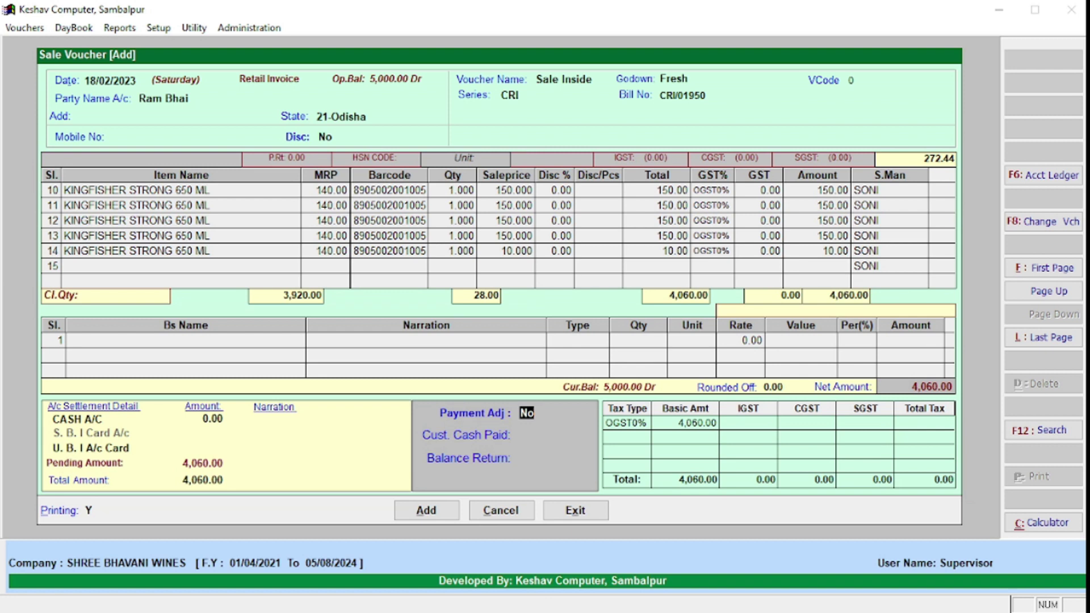
Step: Record 2,000 cash received with 2,060.00 pending, save, and preview the half-page invoice
type("y")
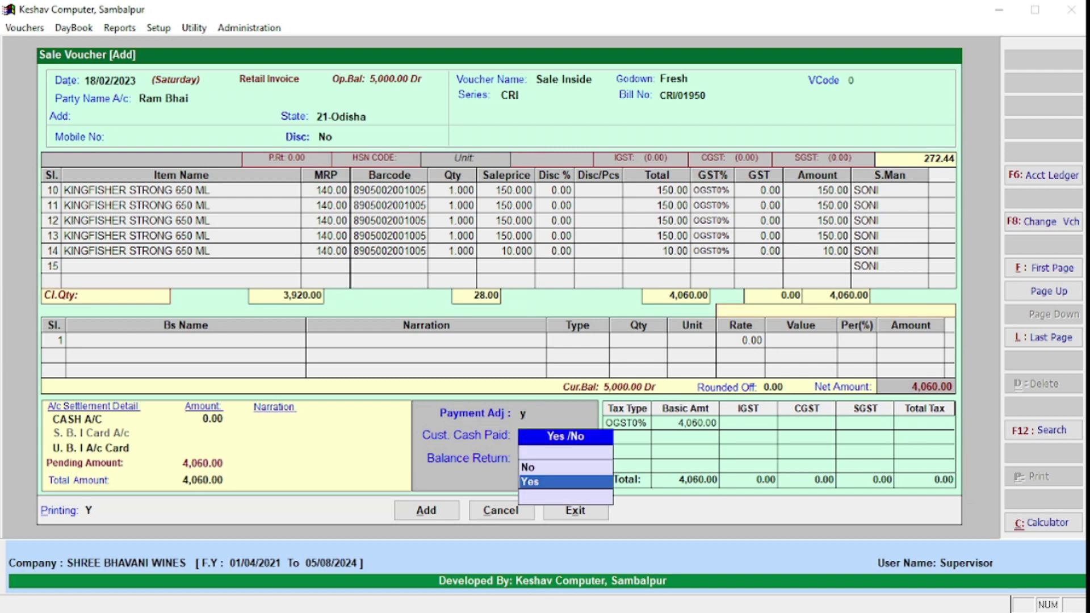
key("Return")
type("2000")
key("Return")
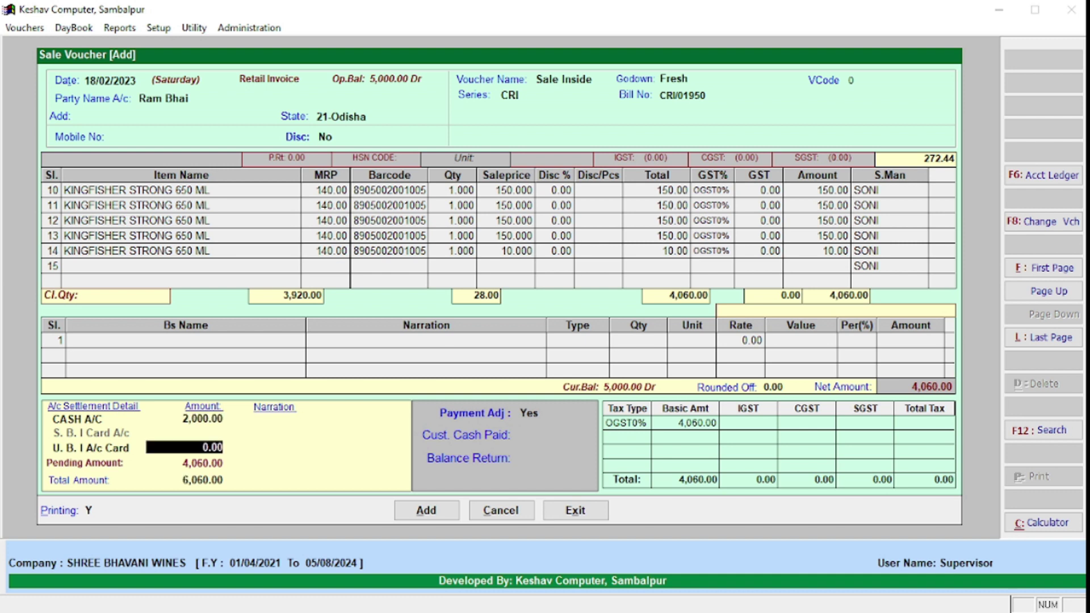
key("Return")
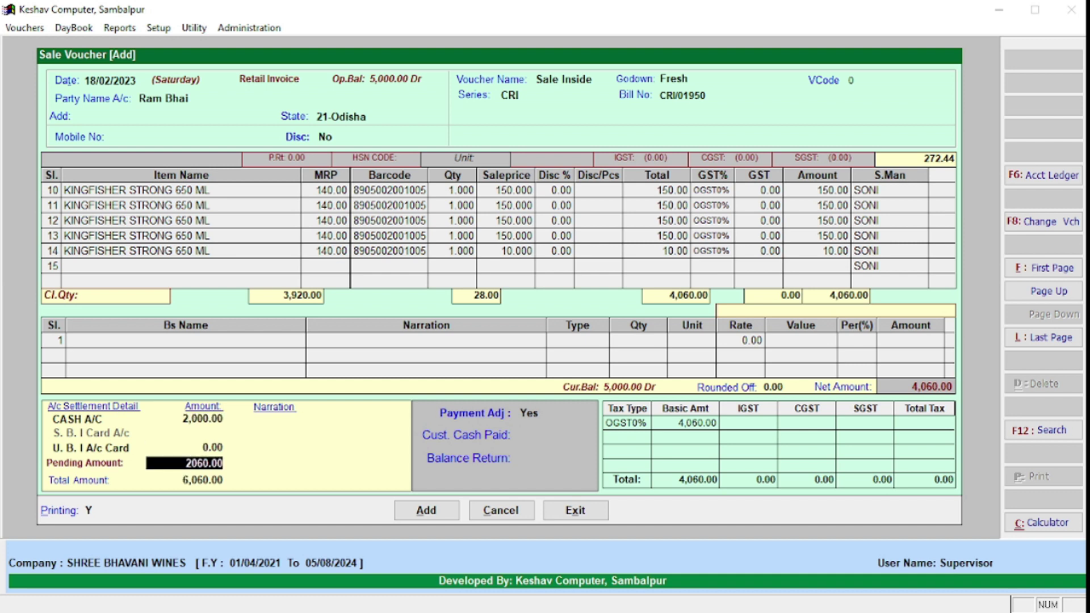
key("Return")
key("Return")
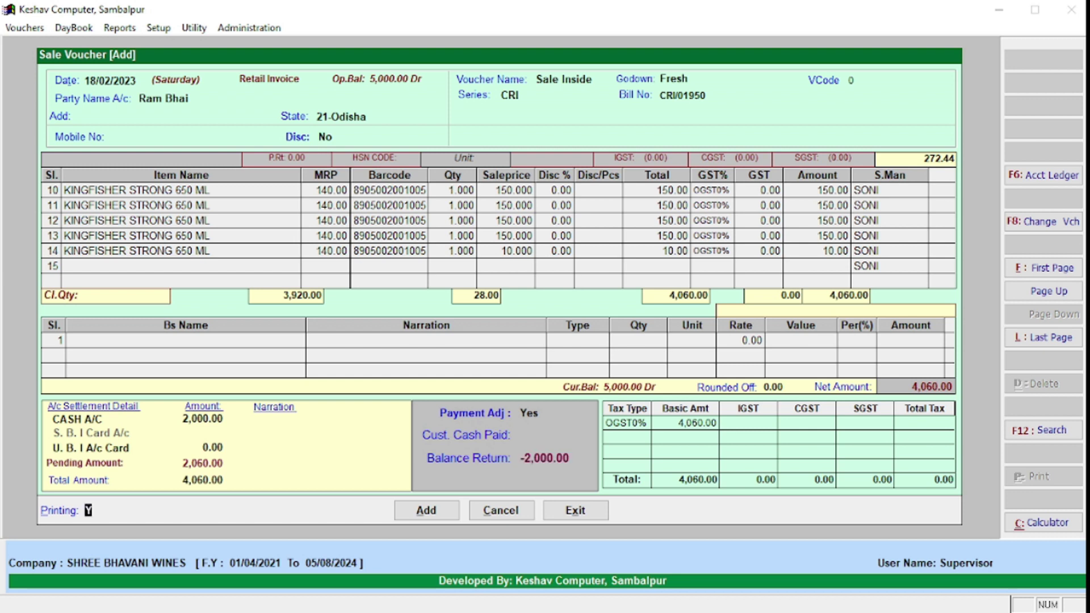
key("Return")
key("Return")
key("Return")
key("Right")
key("Return")
key("Return")
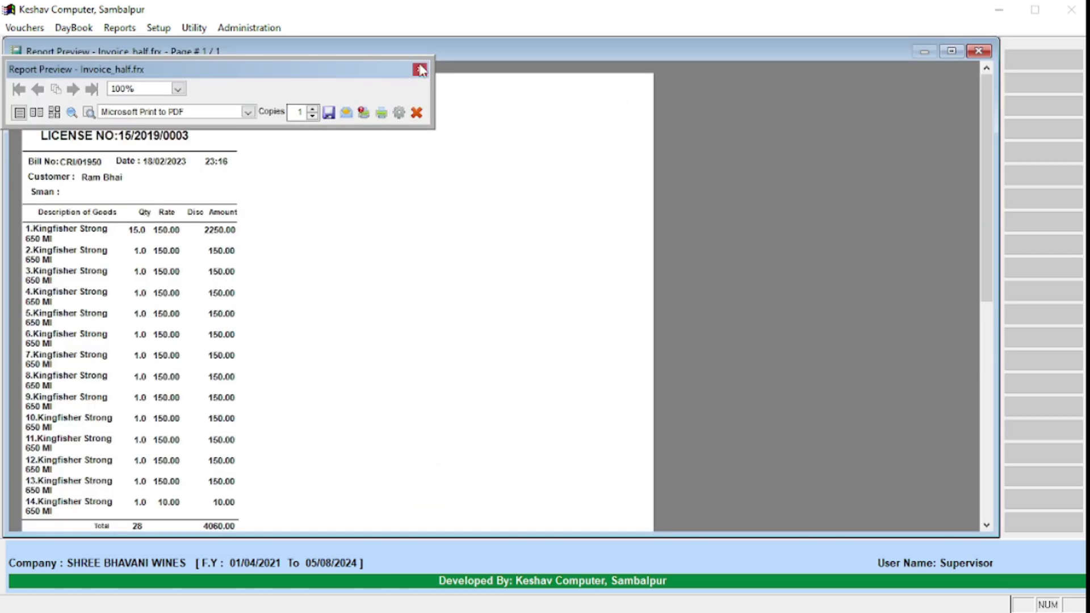
Step: Scroll through the 4,060.00 half-page invoice preview, then close it
left_click(420, 69)
scroll(120, 177, "down", 2)
scroll(119, 177, "up", 1)
scroll(122, 179, "down", 7)
scroll(126, 181, "up", 4)
scroll(126, 193, "up", 1)
scroll(126, 194, "down", 3)
scroll(186, 311, "down", 1)
scroll(186, 314, "up", 3)
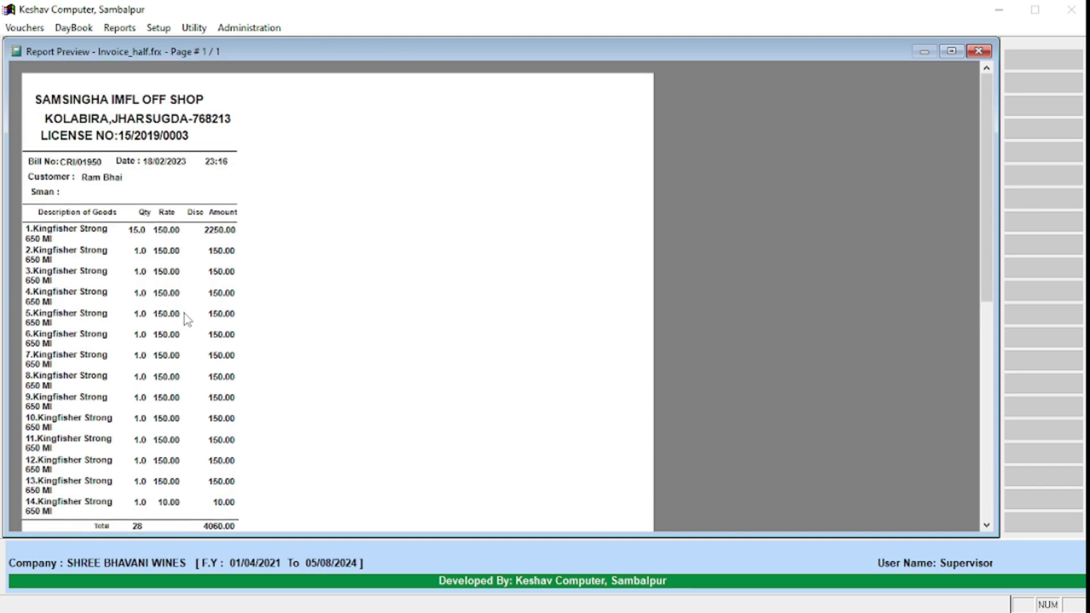
scroll(185, 323, "down", 5)
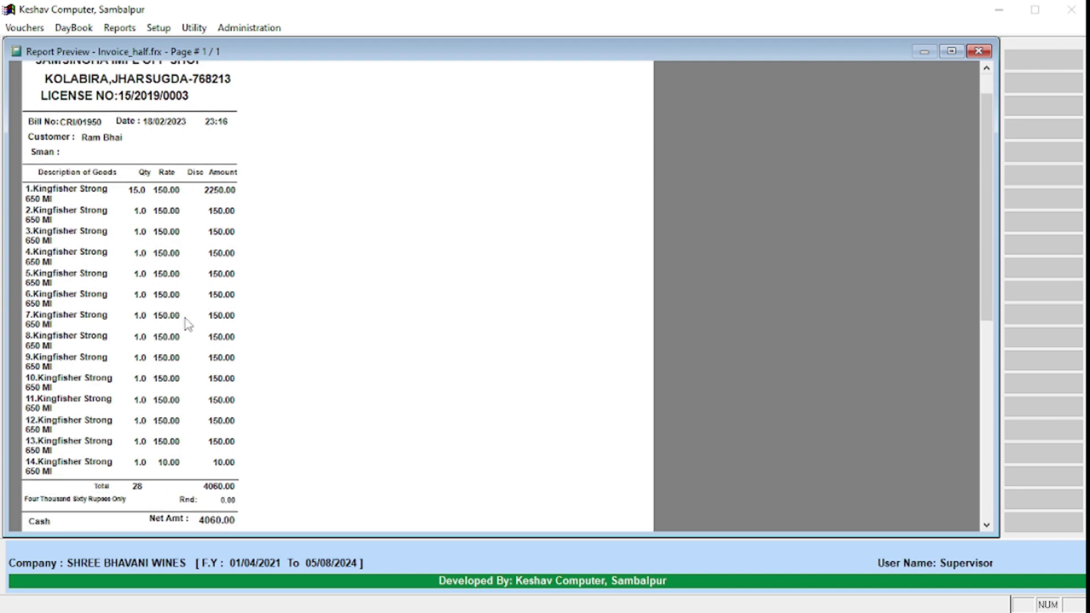
scroll(196, 316, "up", 5)
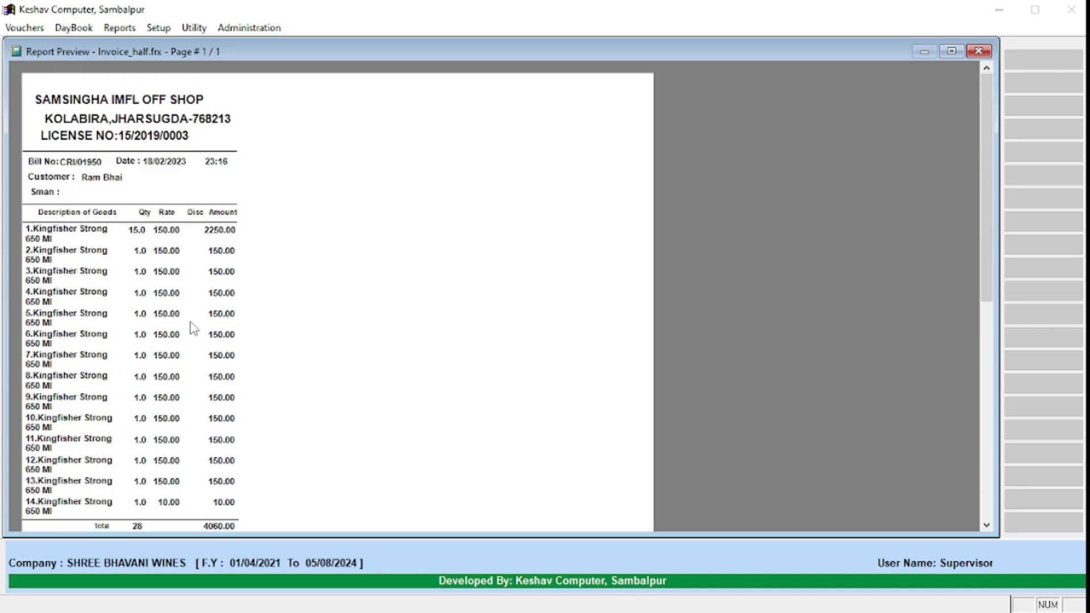
scroll(223, 259, "down", 3)
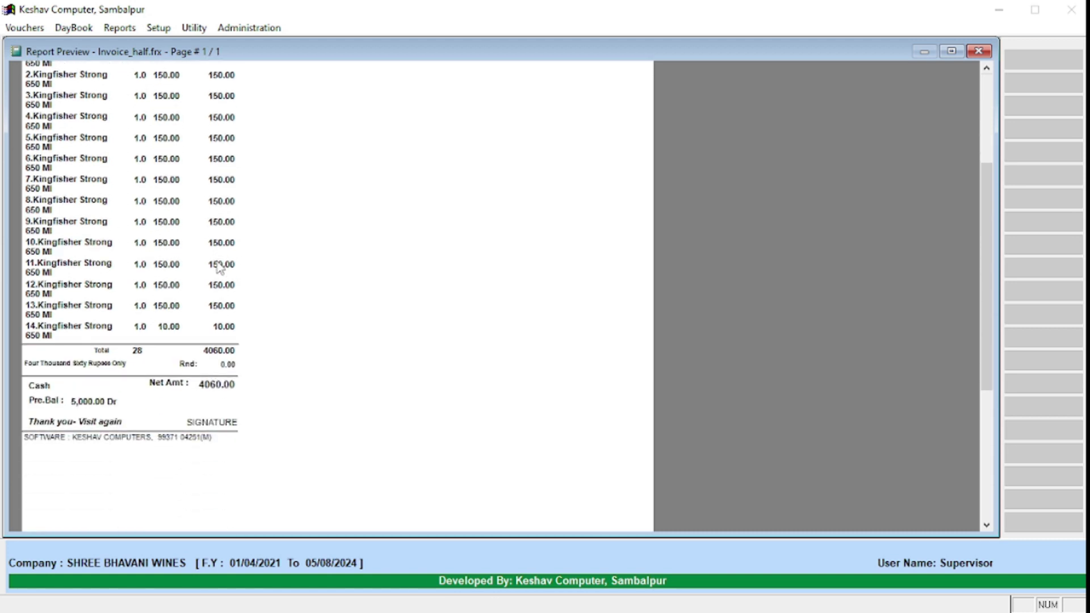
scroll(219, 268, "down", 3)
scroll(218, 268, "down", 3)
scroll(218, 270, "up", 2)
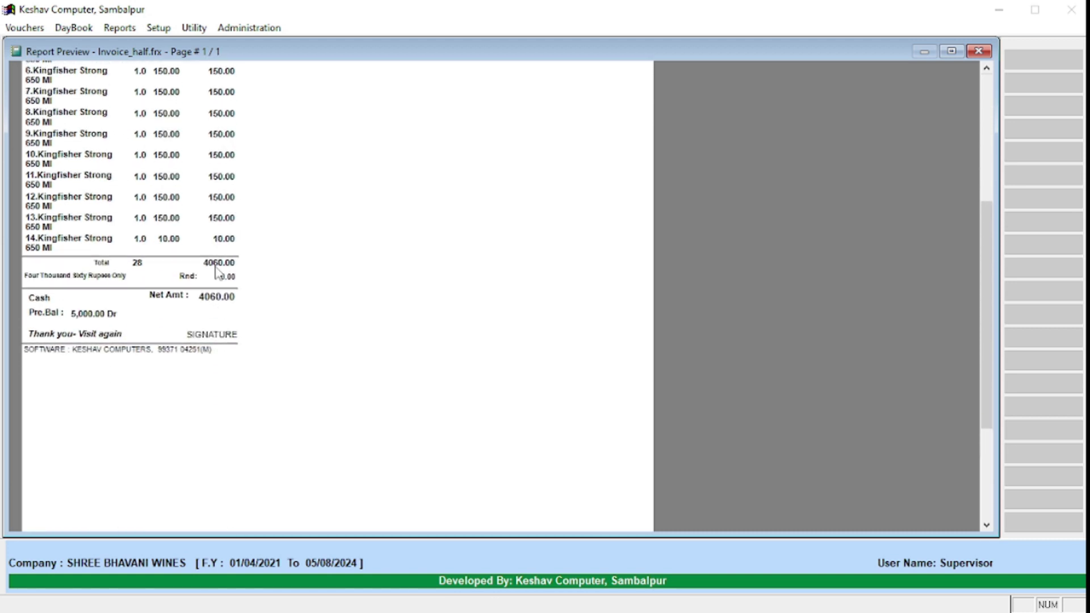
scroll(216, 271, "up", 5)
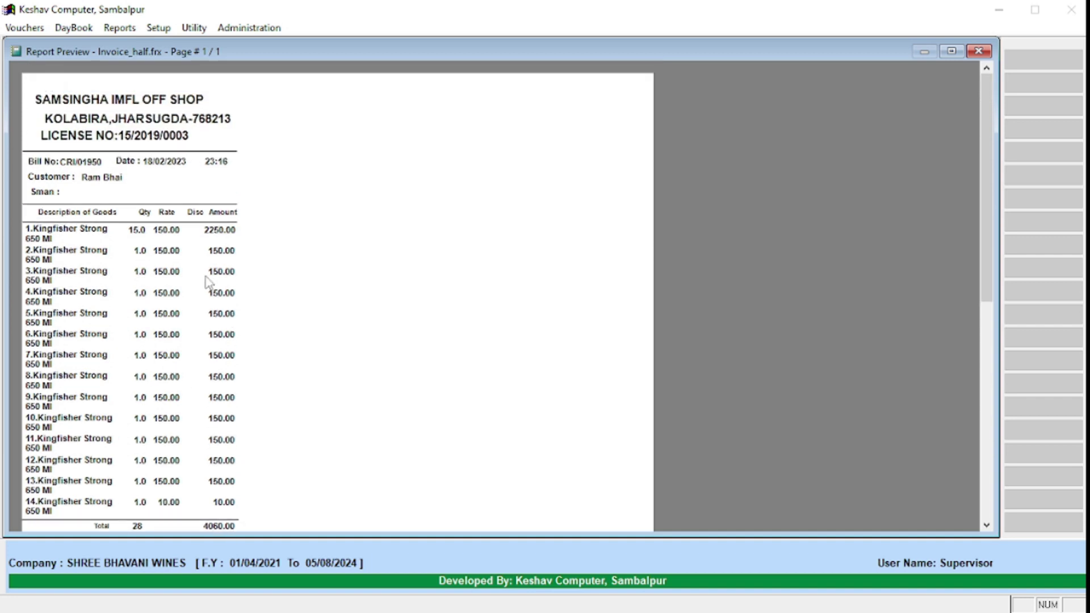
scroll(204, 289, "down", 1)
scroll(203, 293, "up", 1)
key("Escape")
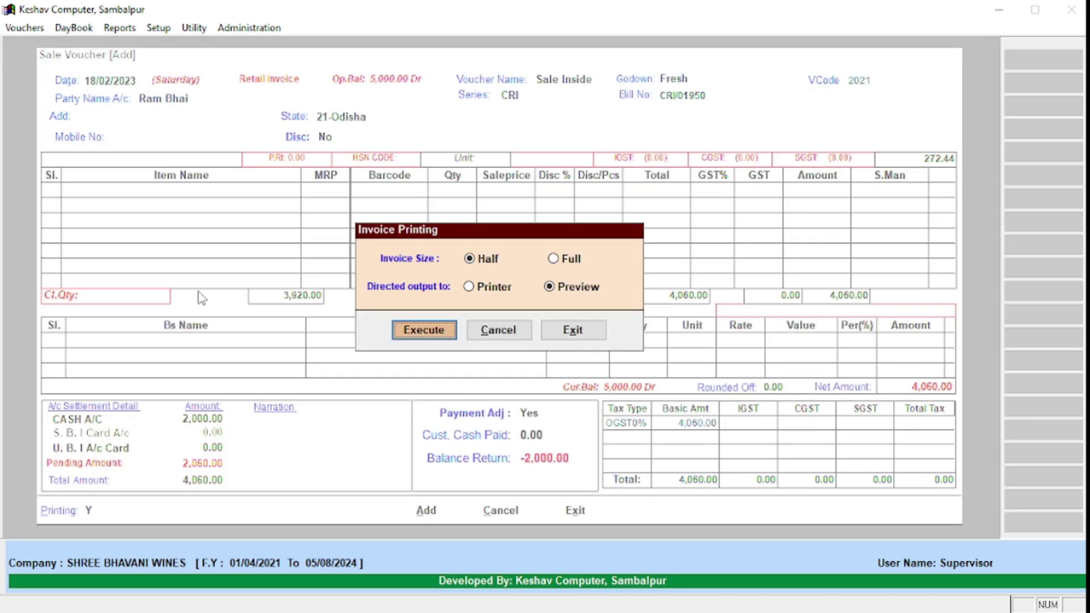
Step: Exit the voucher and reopen Sale Entry in Modify mode to list saved bills, including CRI/01950
key("Escape")
key("Escape")
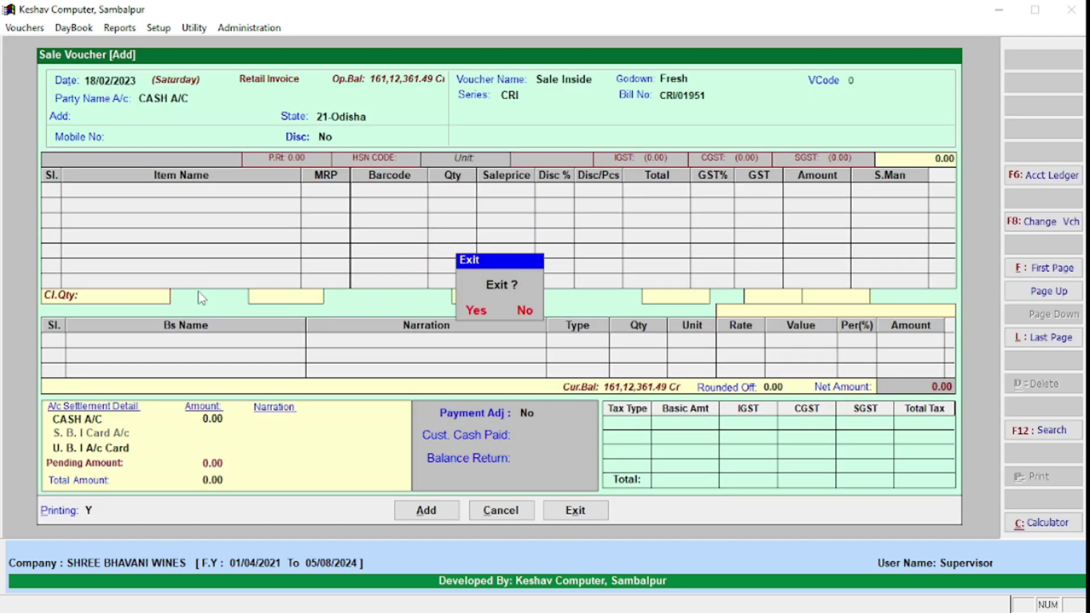
key("Return")
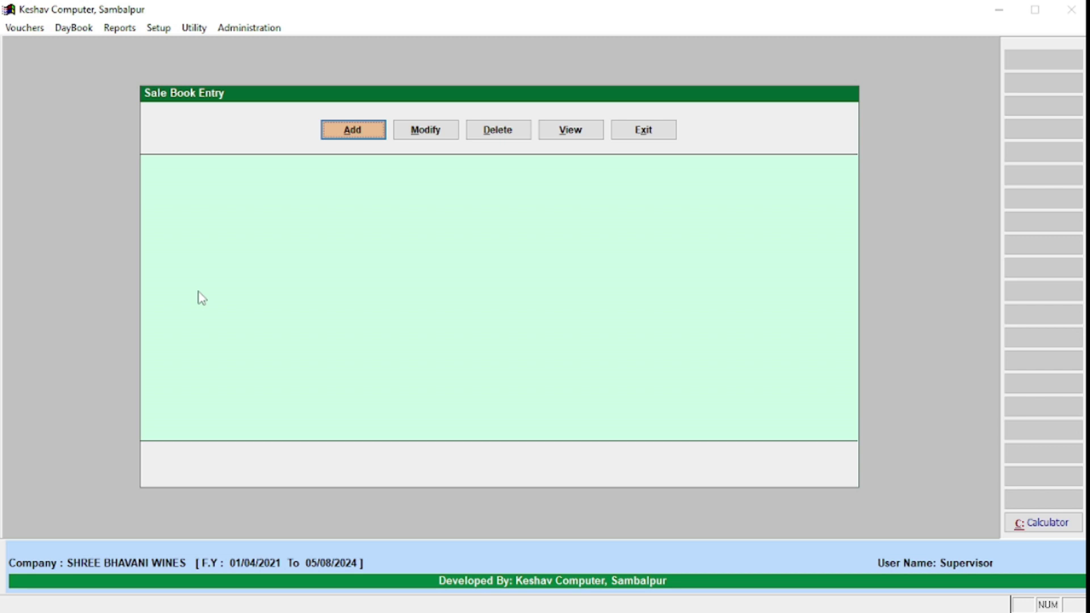
key("Escape")
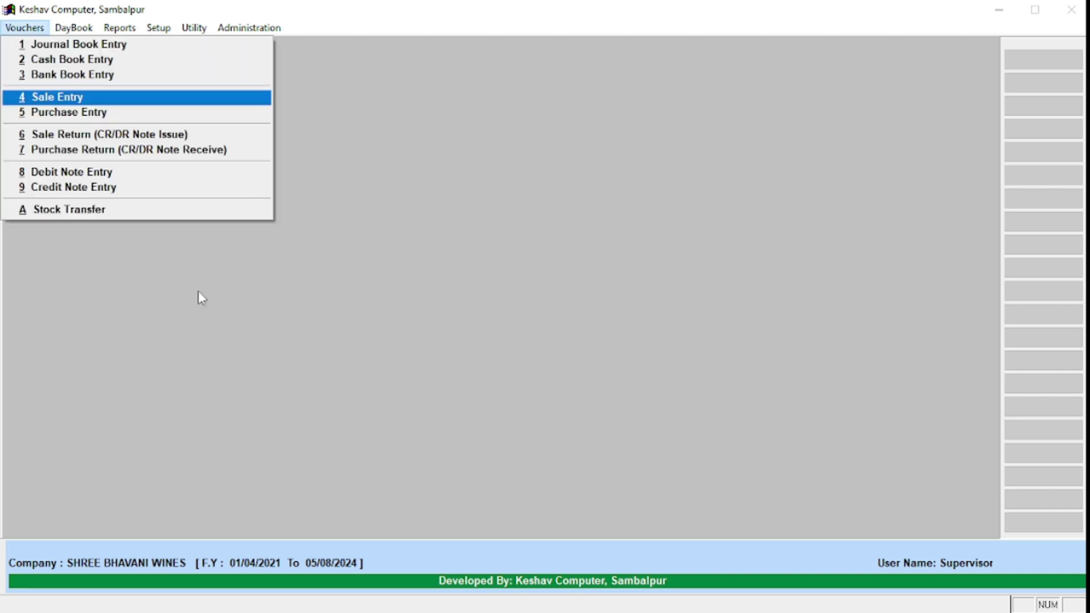
key("Return")
key("Right")
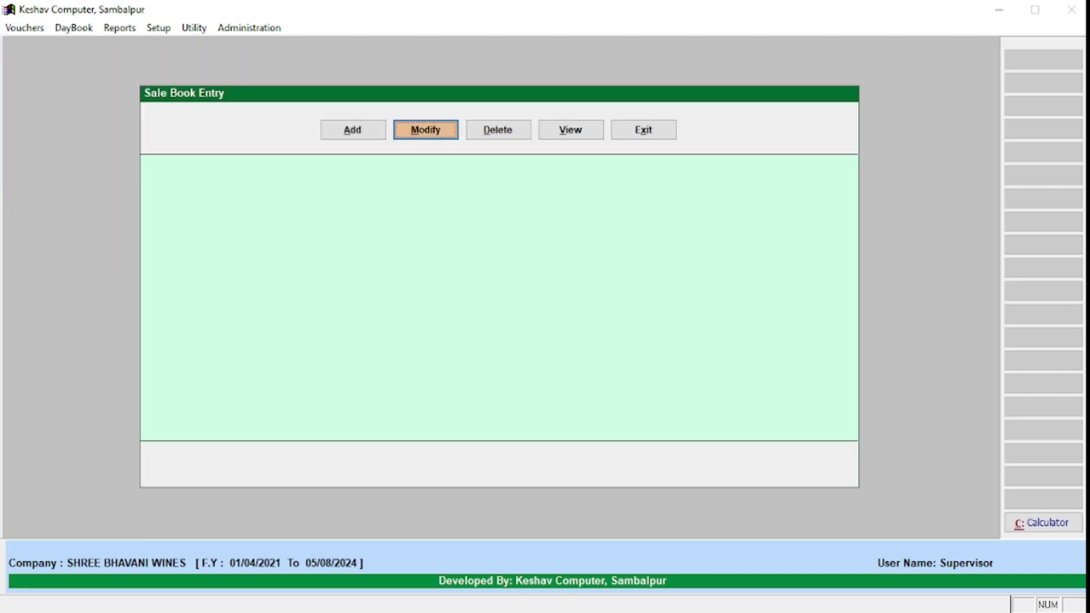
key("Return")
key("Return")
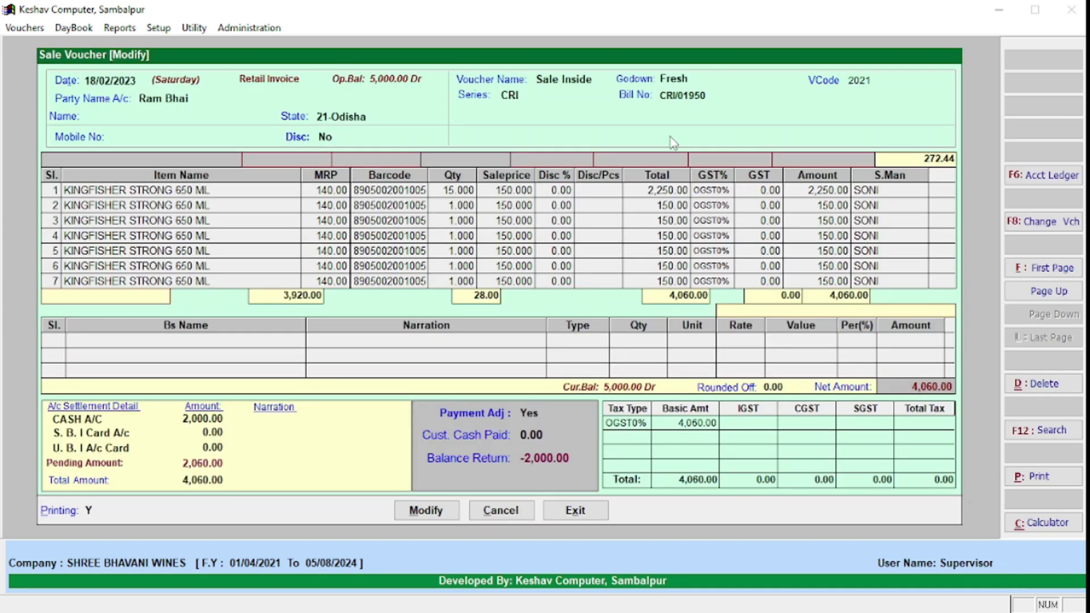
Step: Open the customer's February ledger detail and check the 18/02/2023 sale voucher and account record
left_click(1044, 178)
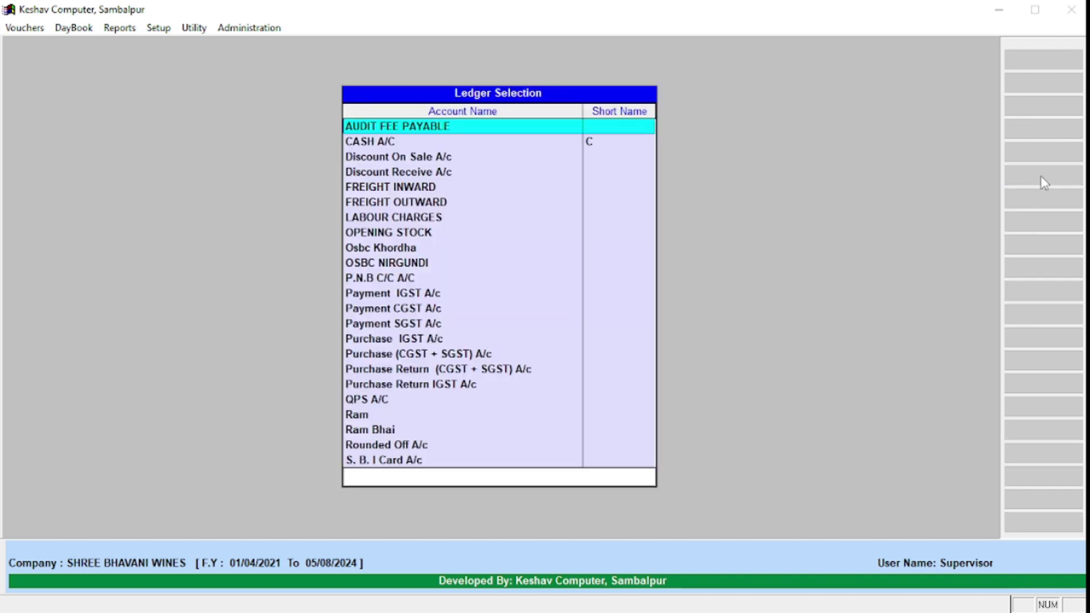
type("Ra")
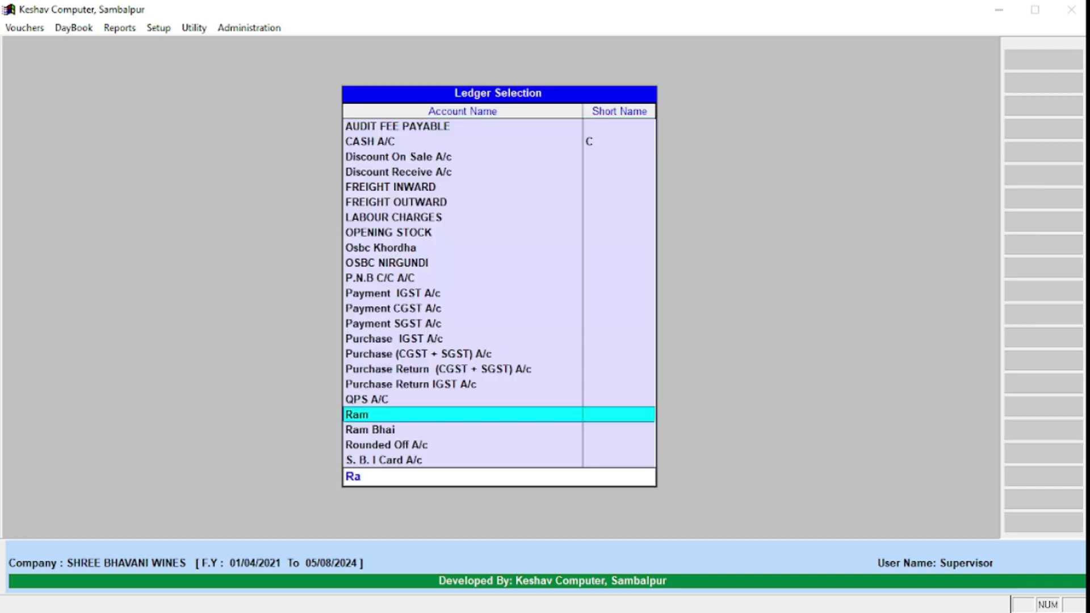
type("m Bh")
key("Return")
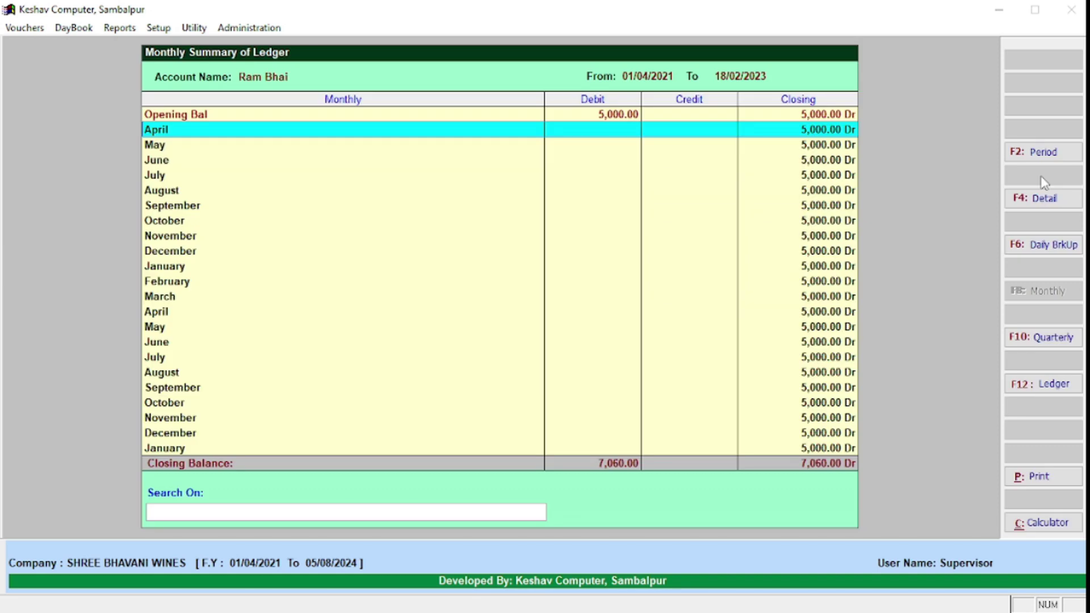
key("Page_Down")
key("Page_Down")
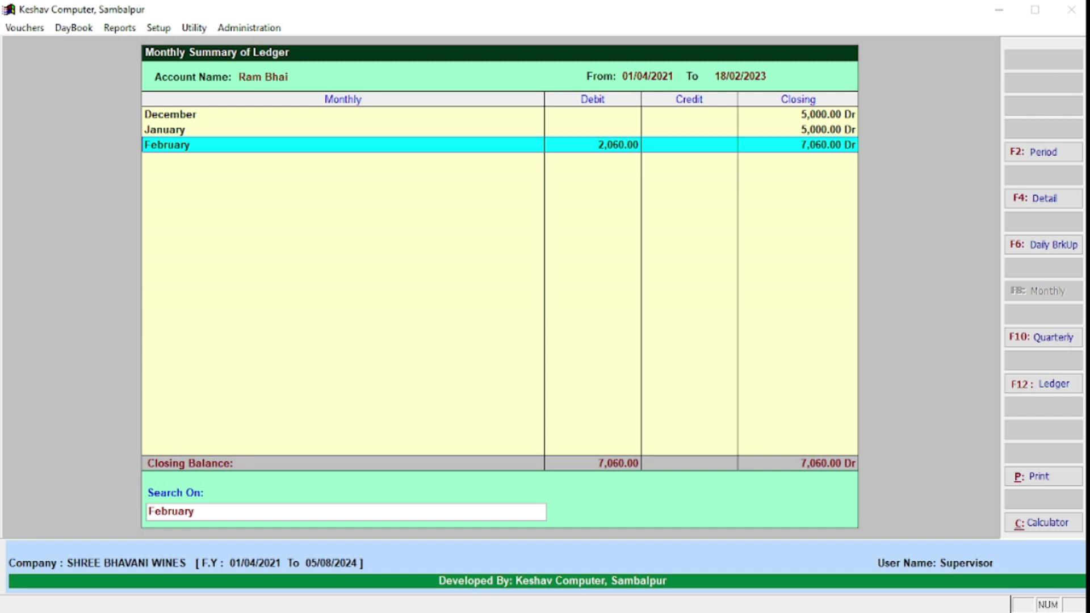
key("F4")
key("Return")
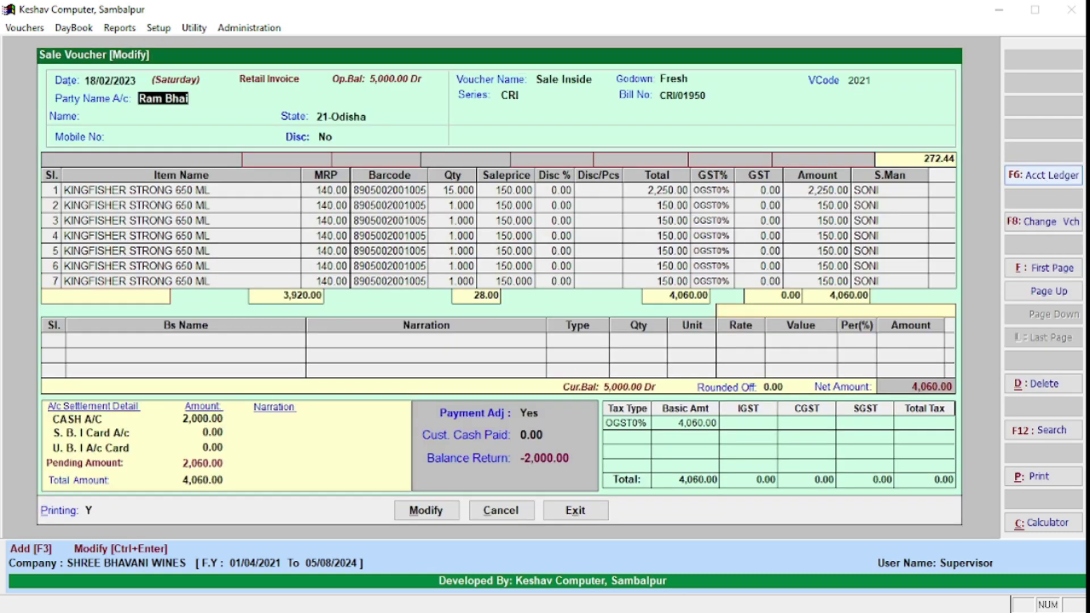
left_click(1043, 176)
key("Return")
key("Return")
type("0")
key("Return")
Step: Preview the ledger report closing at 7,060.00 Dr, then return to Ledger Selection
key("Return")
key("Escape")
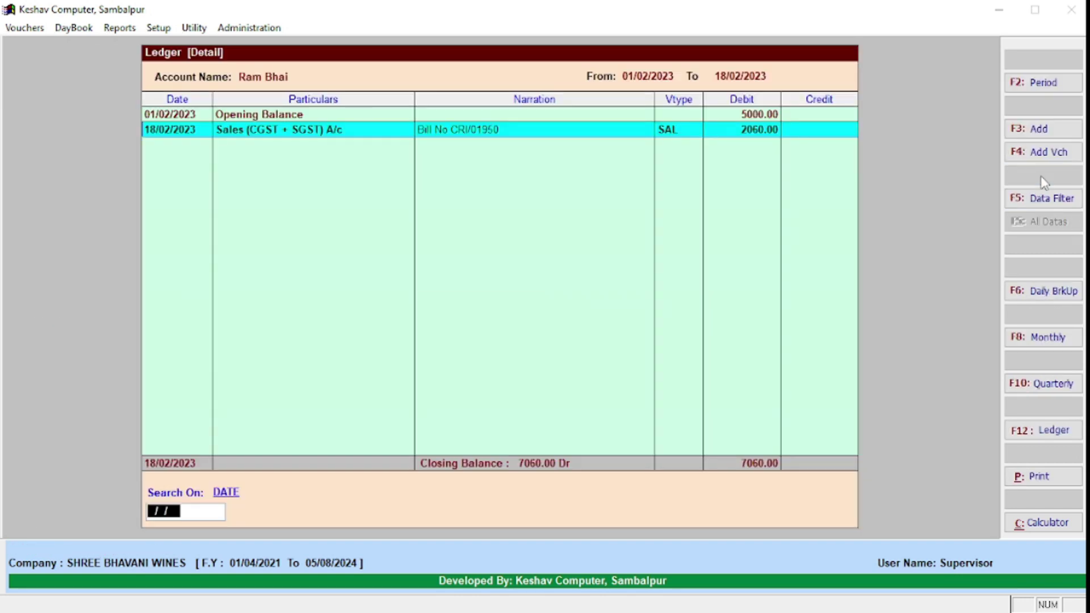
key("p")
key("Return")
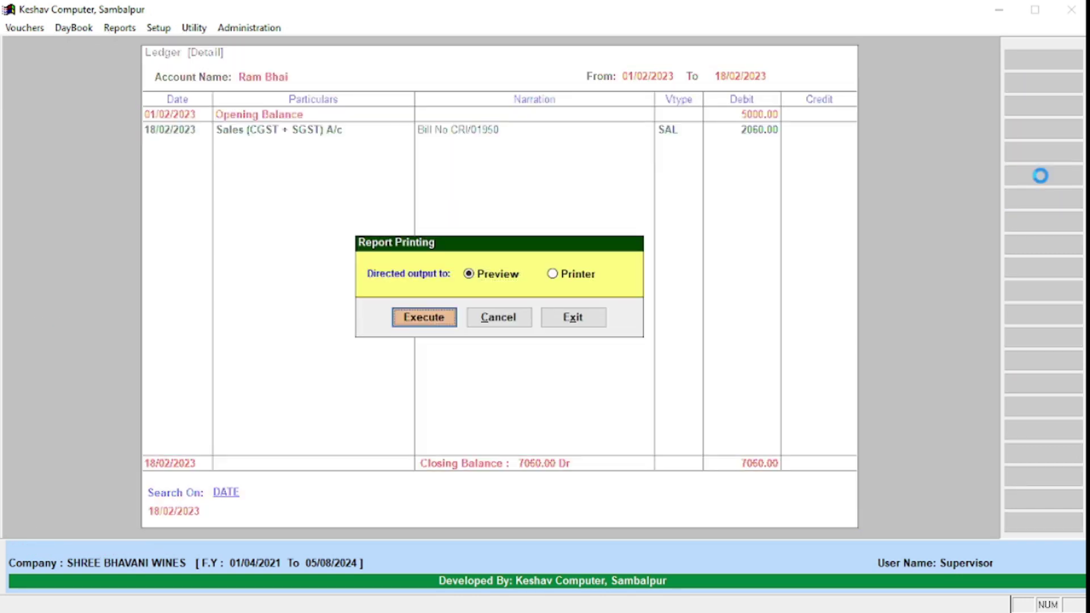
key("Return")
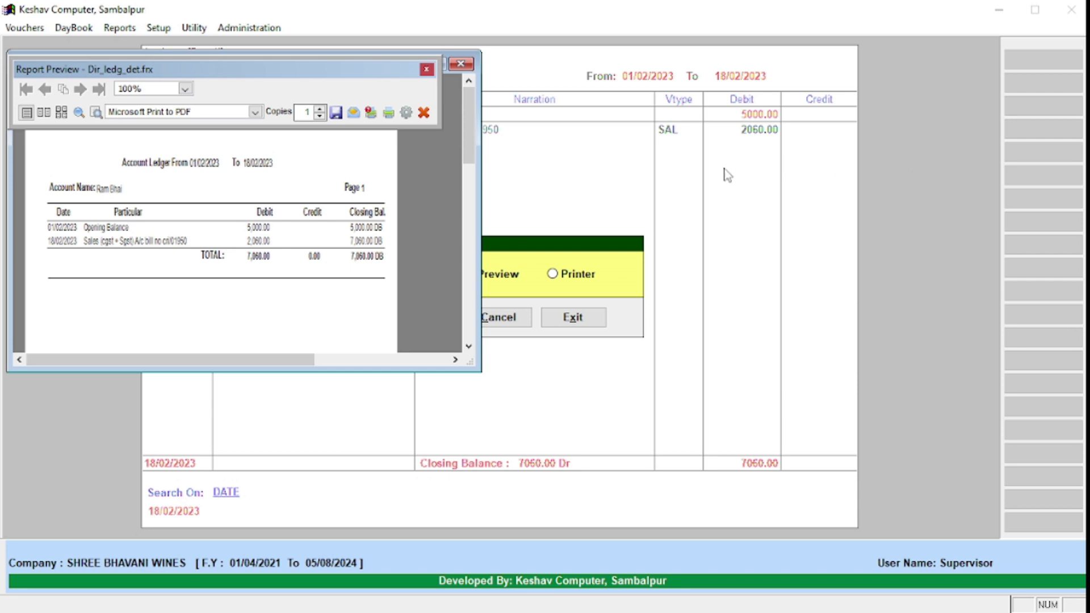
key("Escape")
key("Escape")
key("Escape")
key("Escape")
key("Return")
key("Escape")
key("Escape")
Step: Back out of the ledger summary to Sale Book Entry and start a new sale voucher
key("Return")
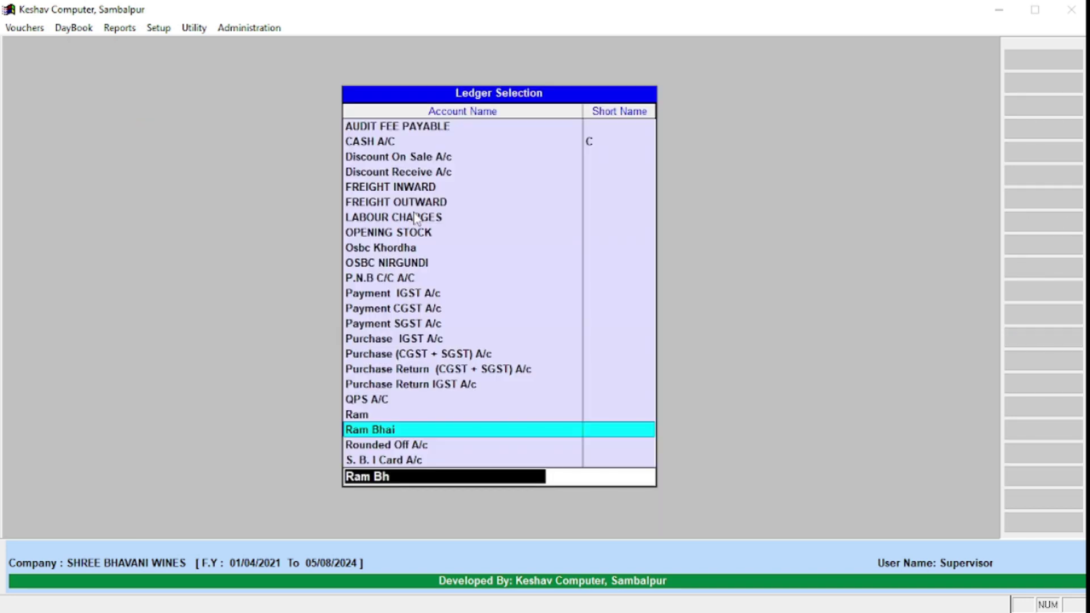
key("Return")
key("Escape")
key("Return")
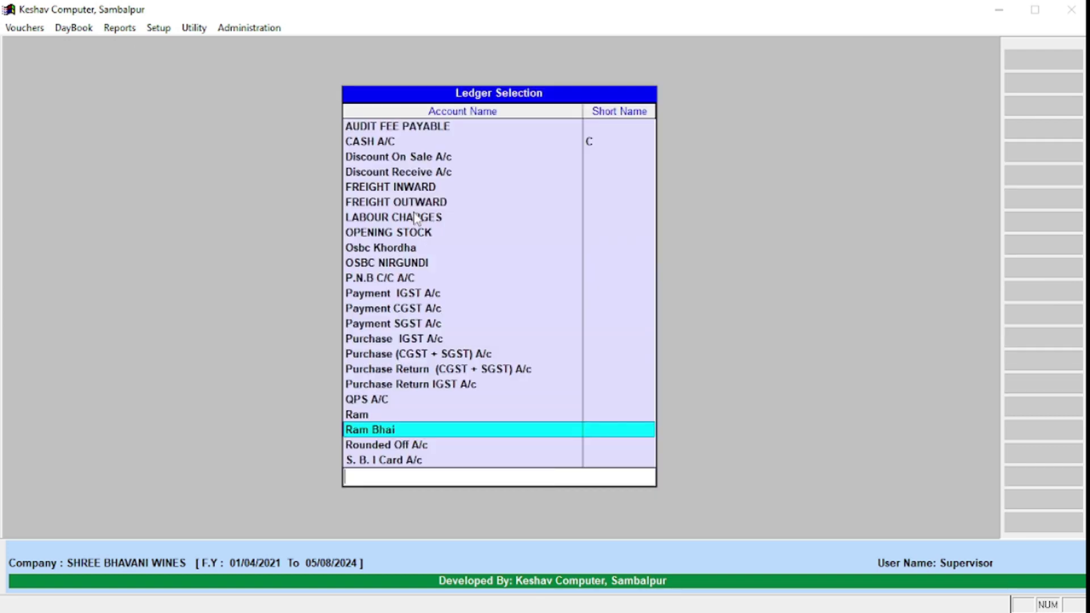
key("Escape")
key("Escape")
key("Return")
key("Escape")
key("Escape")
key("Return")
key("Left")
key("Return")
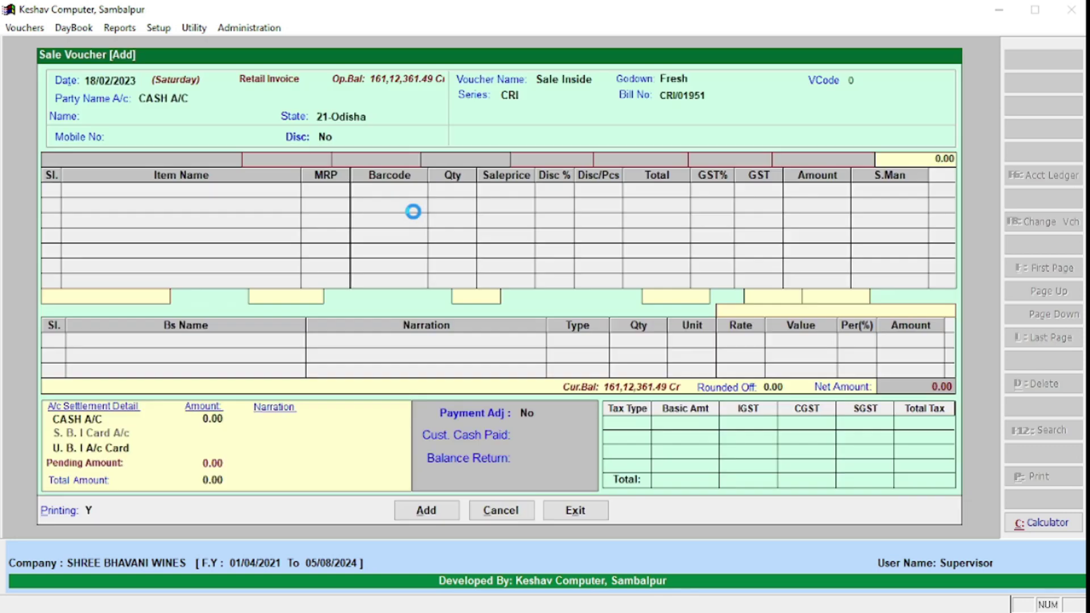
key("Return")
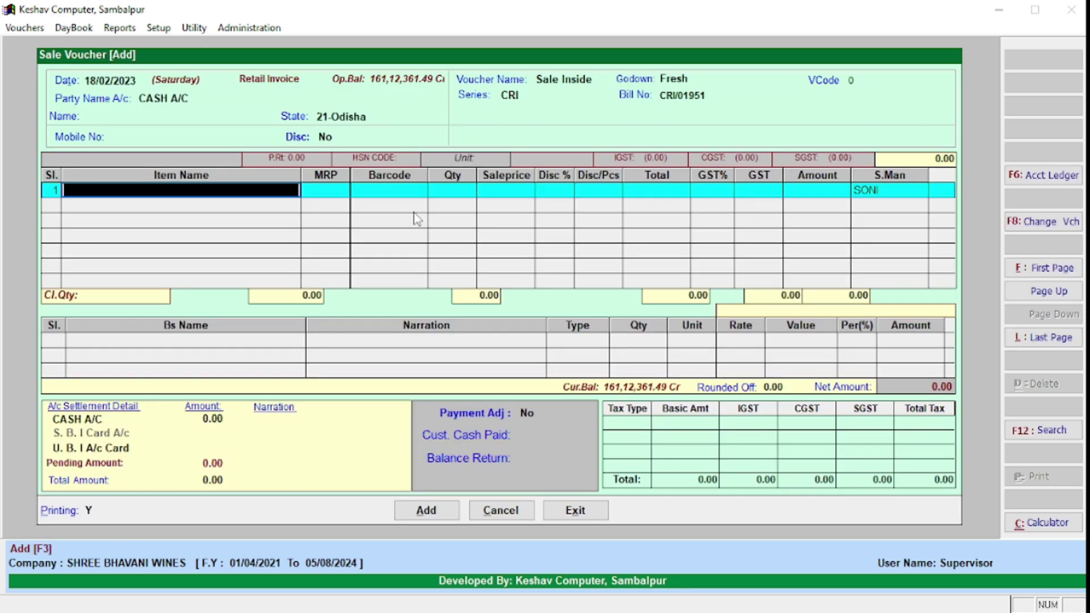
type("8905002001005")
key("Return")
type("8905002001005")
key("Return")
type("8905002001005")
key("Return")
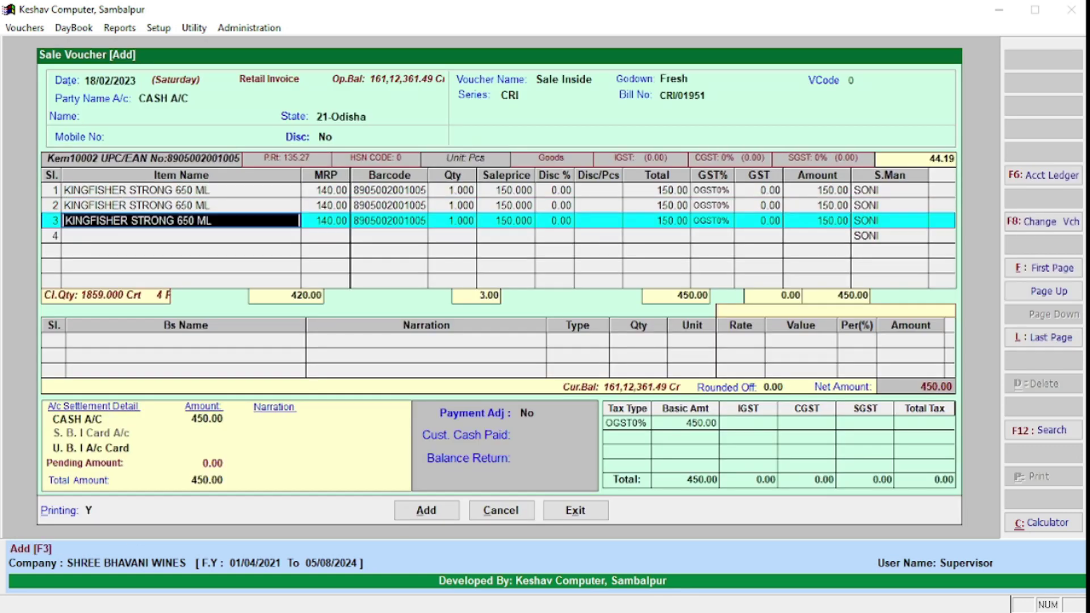
type("8905002001005")
key("Return")
type("8905002001005")
key("Return")
type("8905002001005")
key("Return")
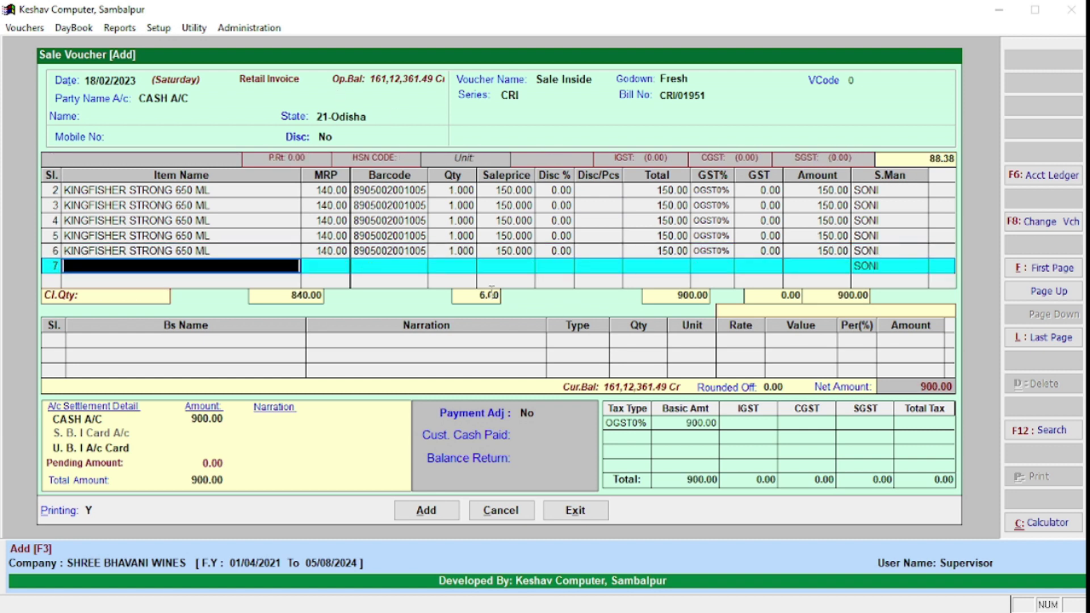
Step: Set the item's per-piece sale price to 150 in its master settings
left_click(518, 250)
triple_click(511, 247)
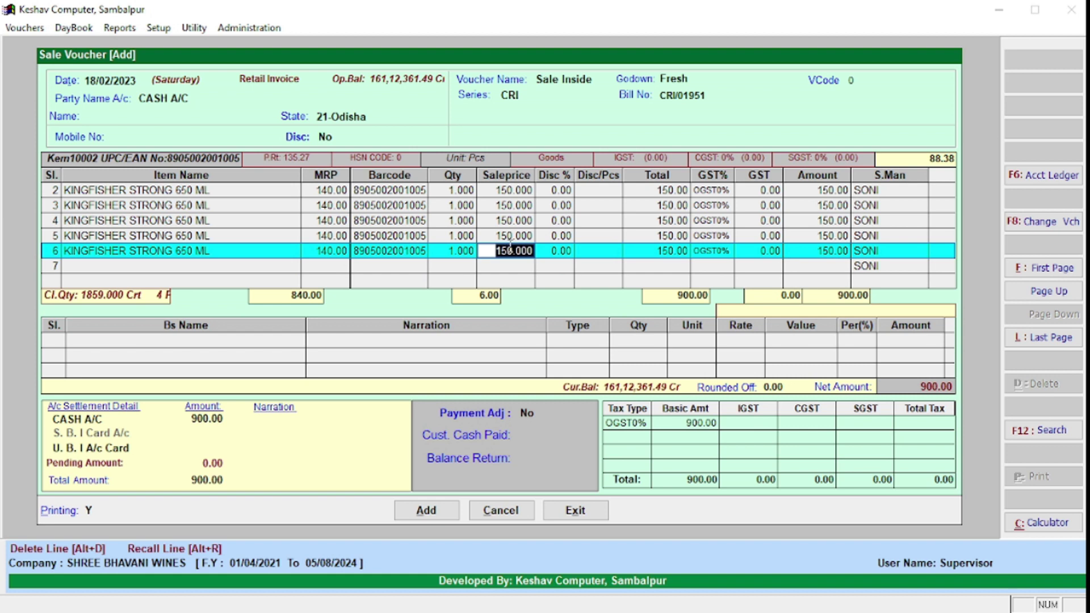
left_click(239, 248)
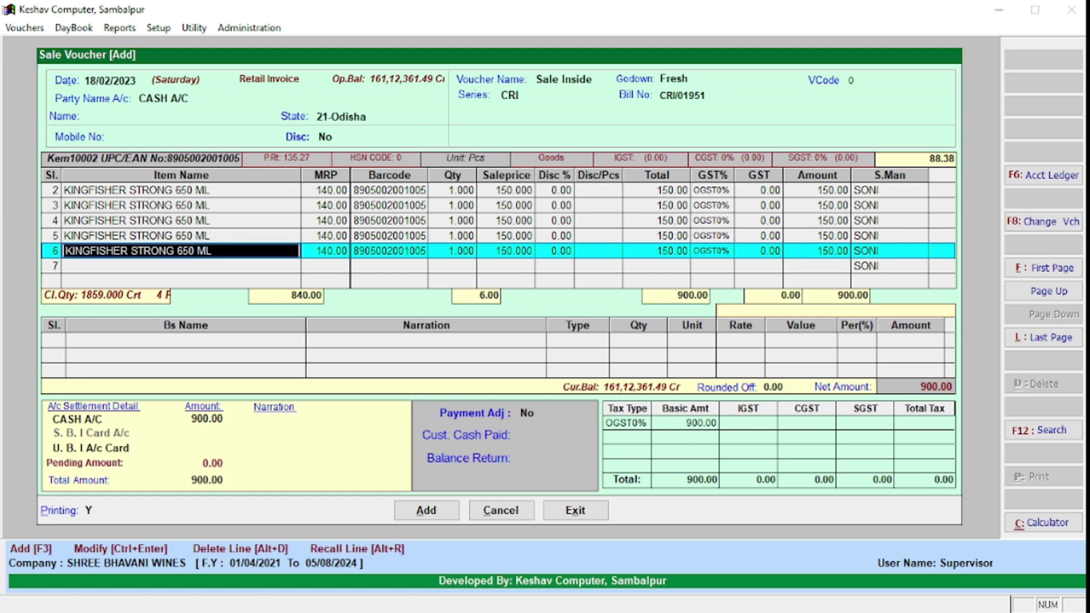
key("ctrl+Return")
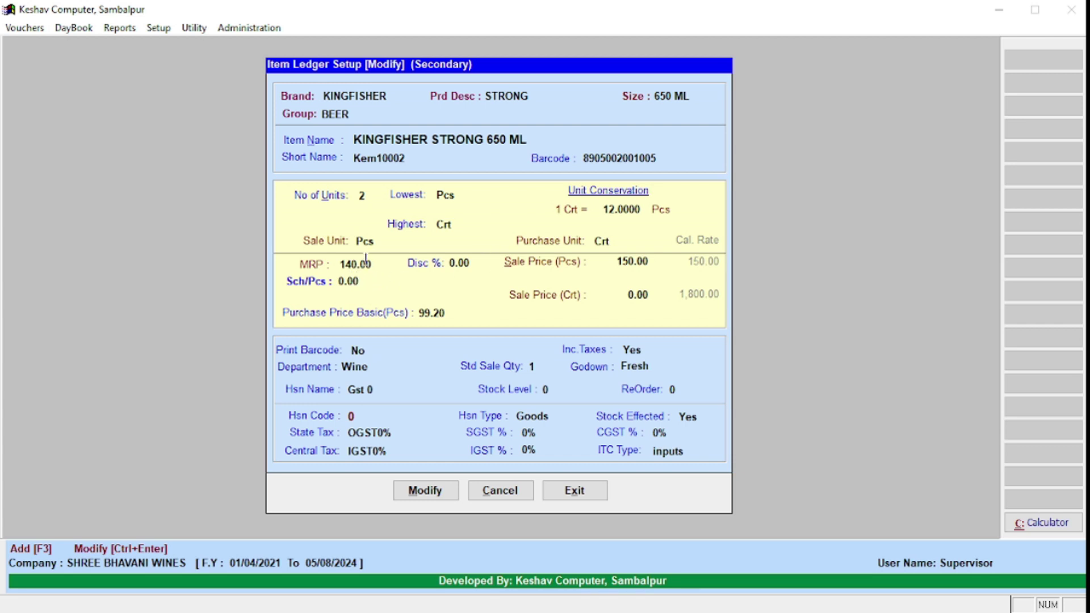
left_click(365, 262)
left_click(631, 261)
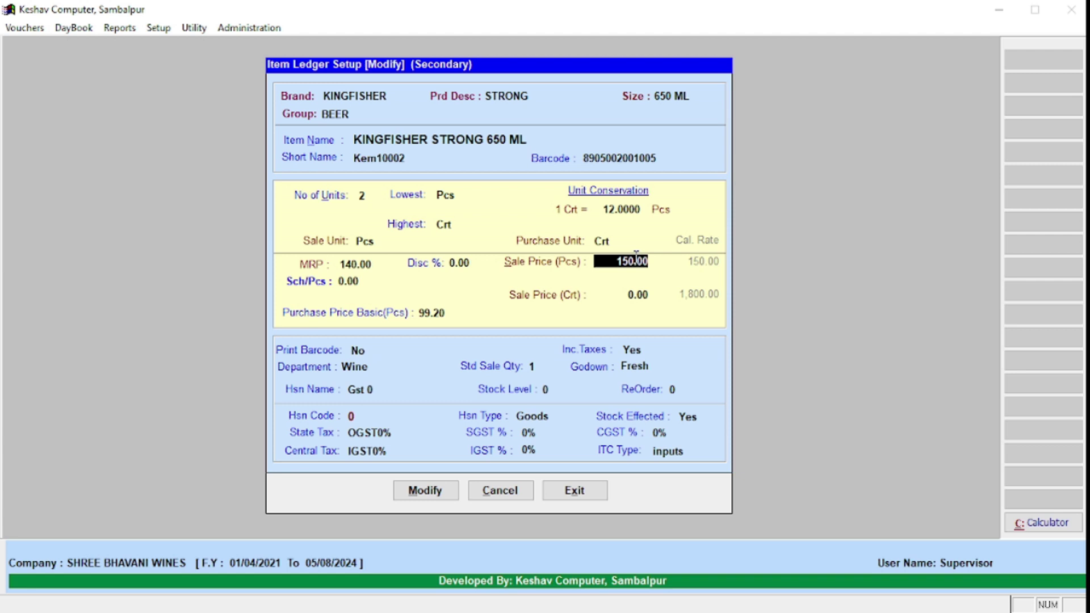
type("150")
key("Return")
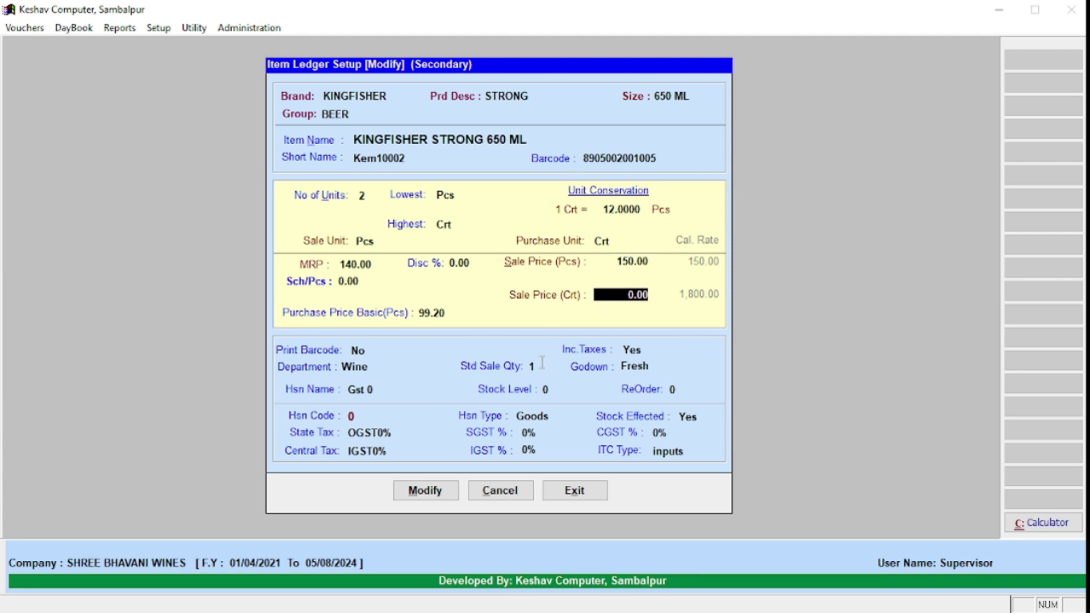
left_click(417, 493)
key("Down")
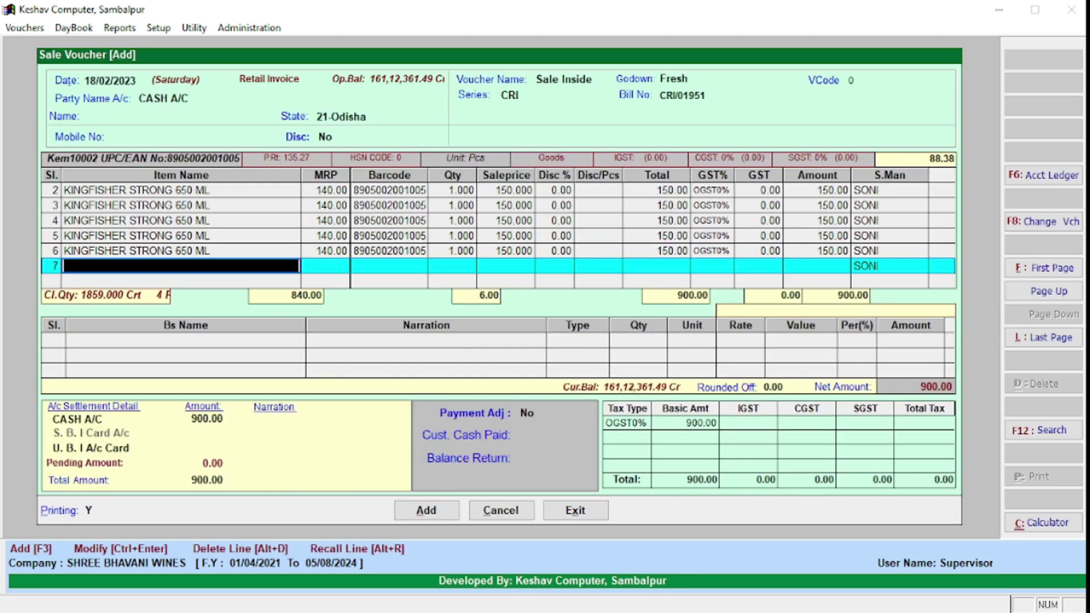
type("8905002001005")
key("Return")
type("8905002001005")
key("Return")
type("8905002001005")
key("Return")
type("8905002001005")
key("Return")
type("8905002001005")
key("Return")
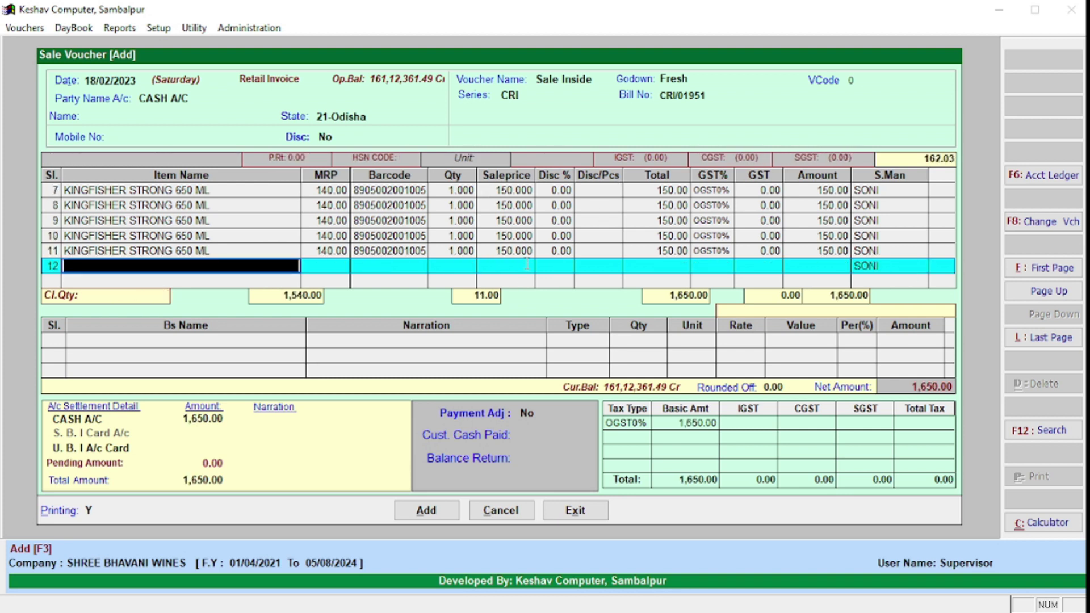
type("8905002001005")
key("Return")
type("8905002001005")
key("Return")
type("8905002001005")
key("Return")
type("8905002001005")
key("Return")
Step: Verify the row 15 sale price and save the cash bill totalling 2,250.00
left_click(514, 250)
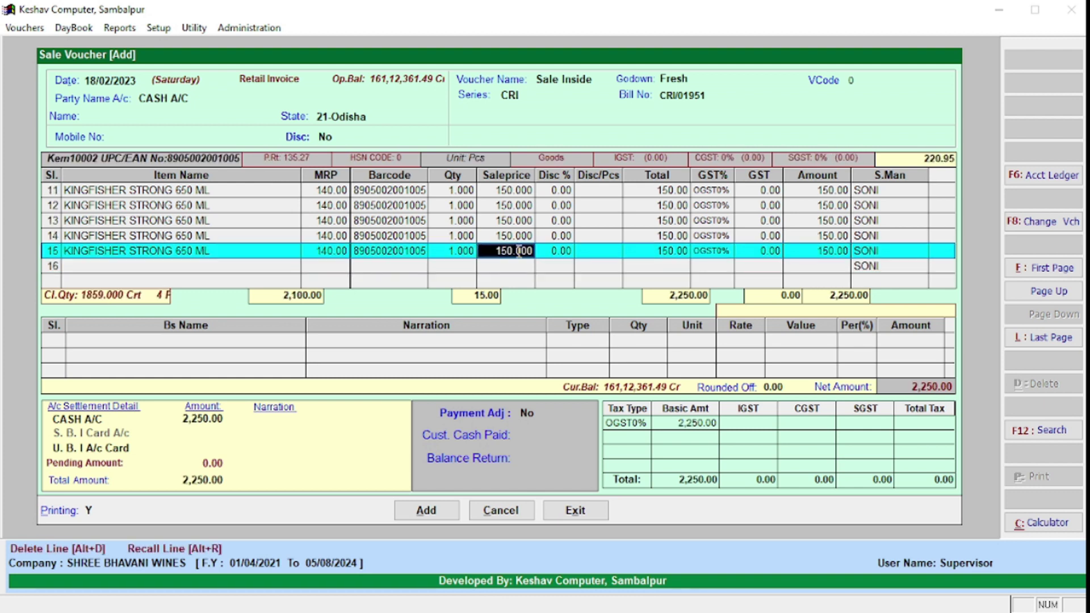
left_click(514, 250)
left_click(518, 246)
key("End")
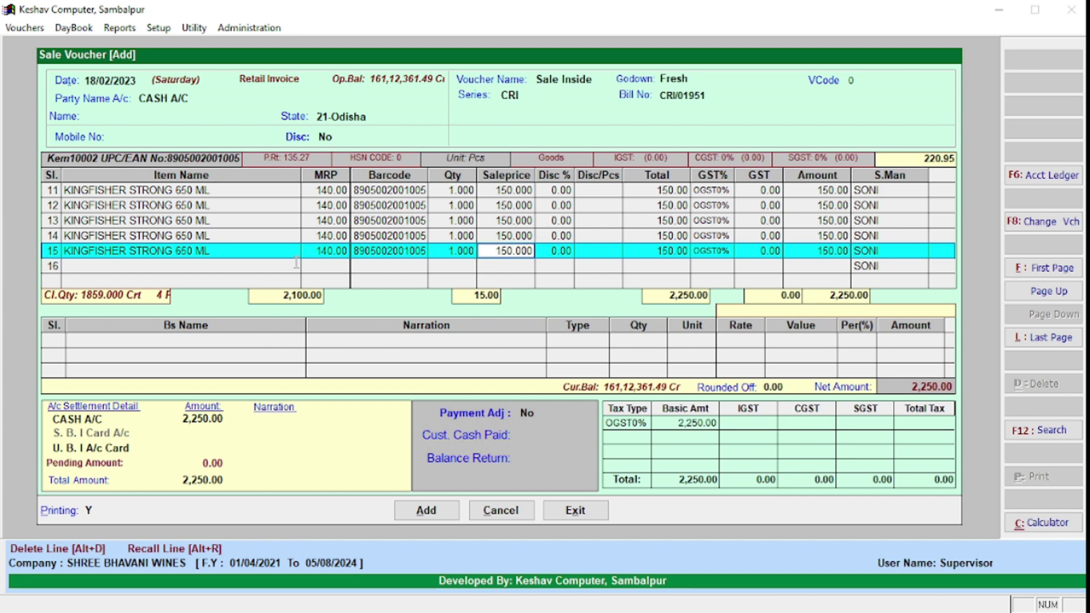
key("Down")
key("Return")
key("Return")
key("Return")
key("Return")
key("Return")
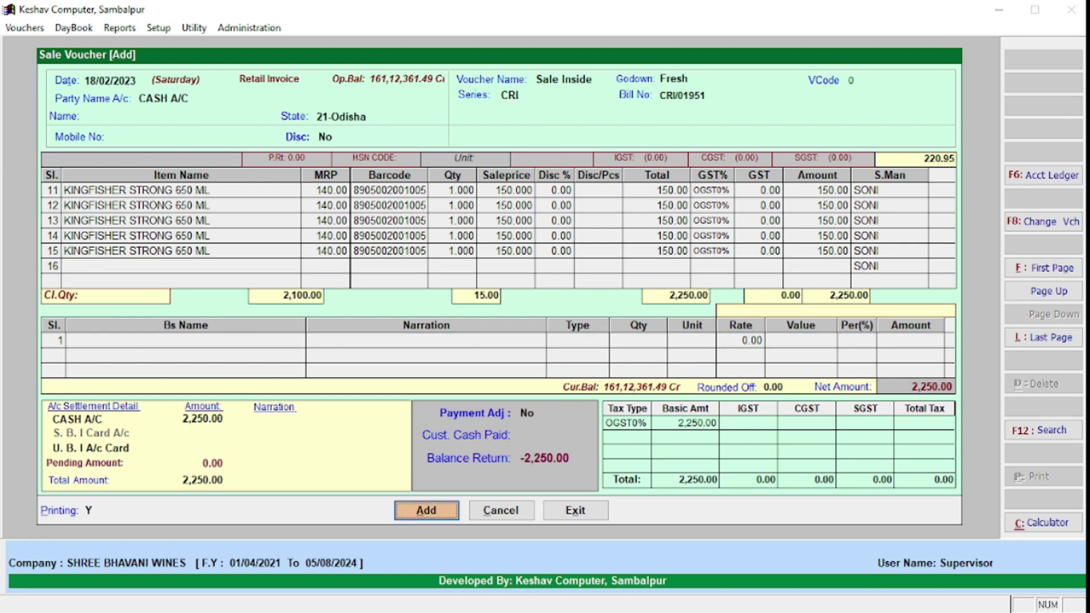
key("Return")
Step: Skip printing, exit the sale book and reopen the latest 18/02/2023 sale for modification
key("Escape")
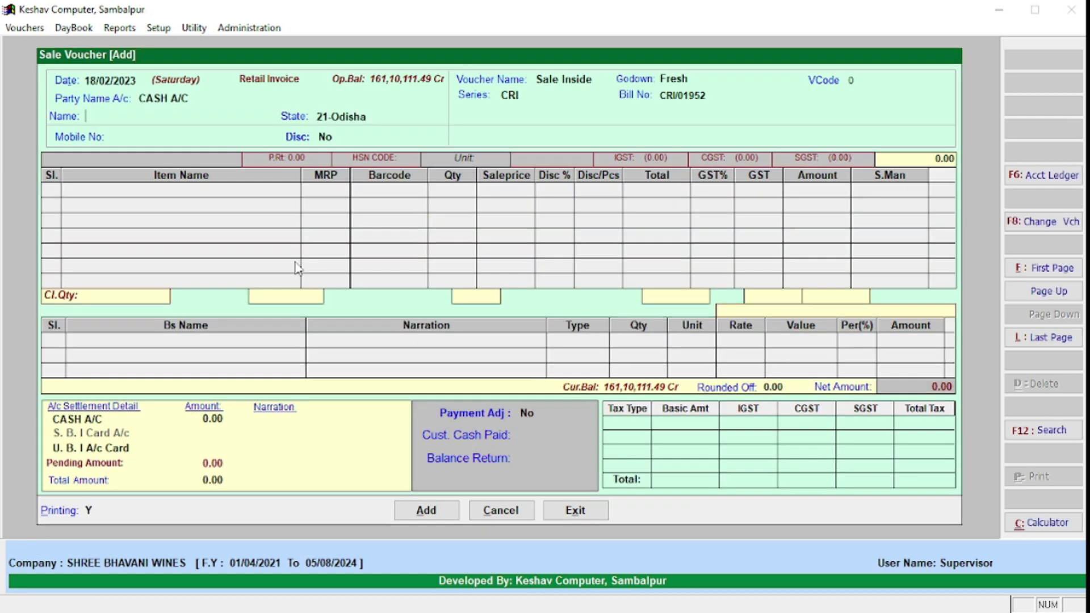
key("Escape")
key("Return")
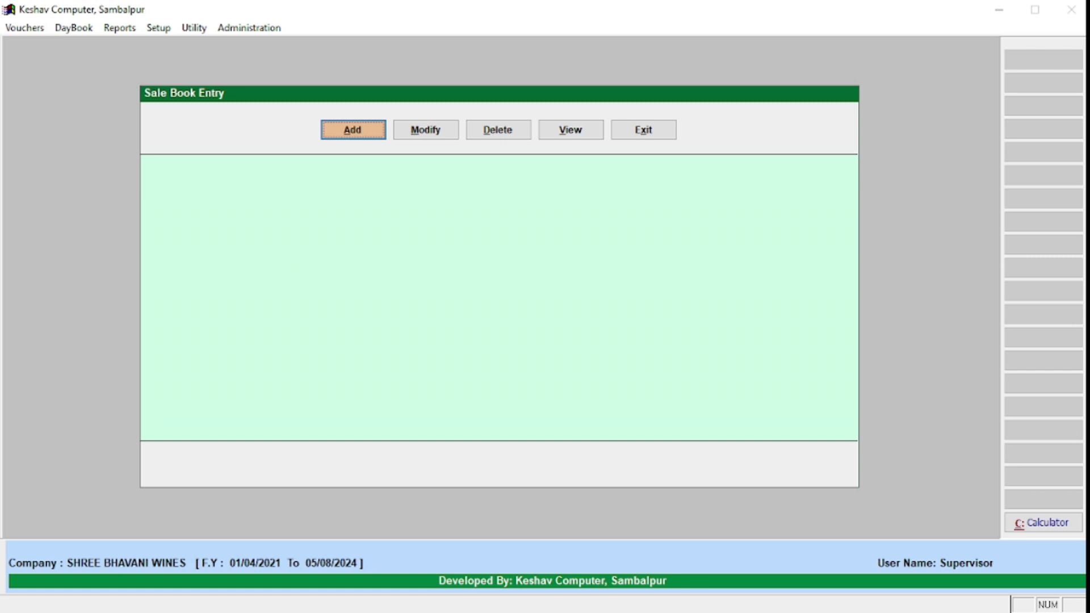
key("Right")
key("Return")
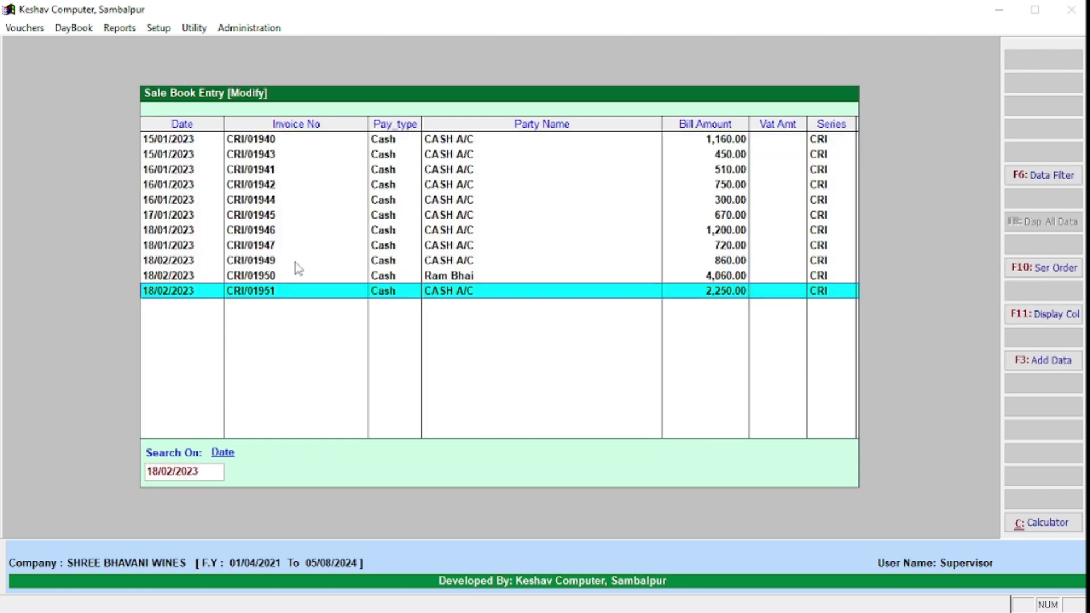
key("Escape")
key("Escape")
key("Return")
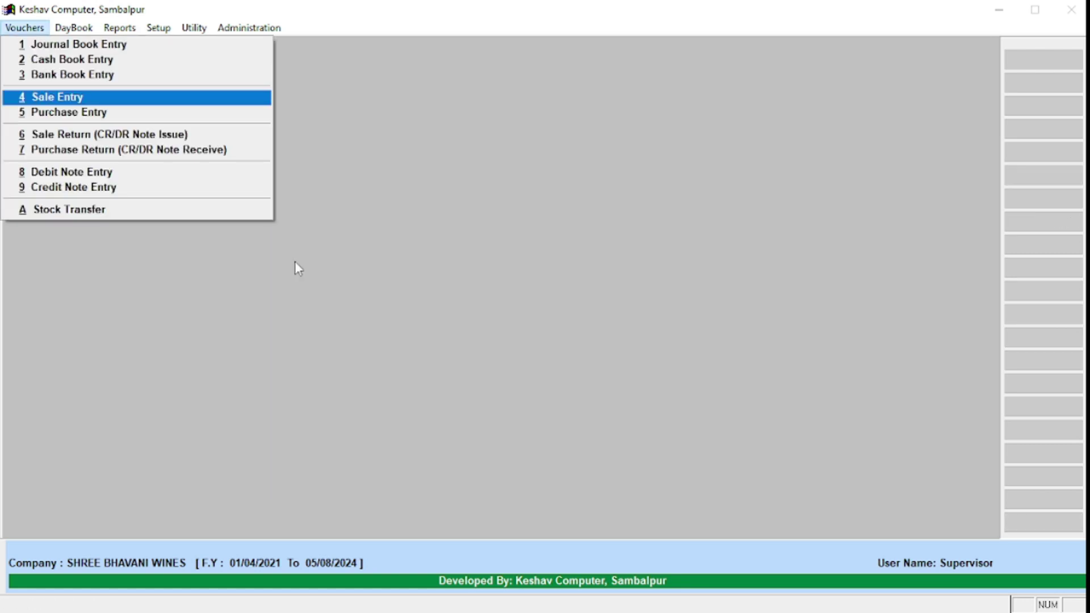
key("Return")
key("Right")
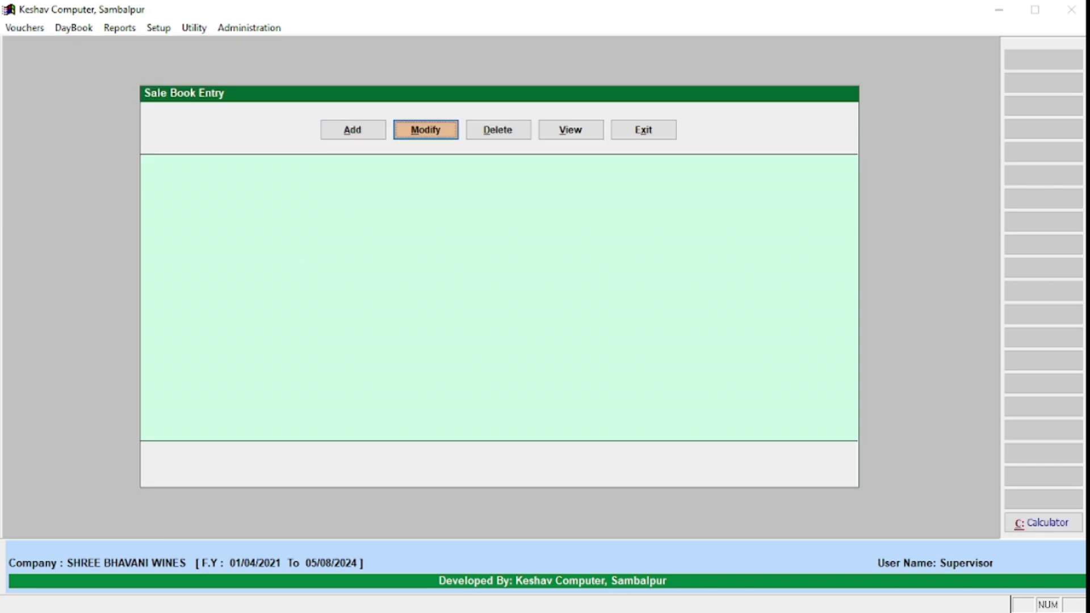
key("Return")
key("Return")
key("Return")
key("Return")
Step: Set the voucher's payment adjustment option to Yes
key("Down")
key("Down")
key("Down")
key("Down")
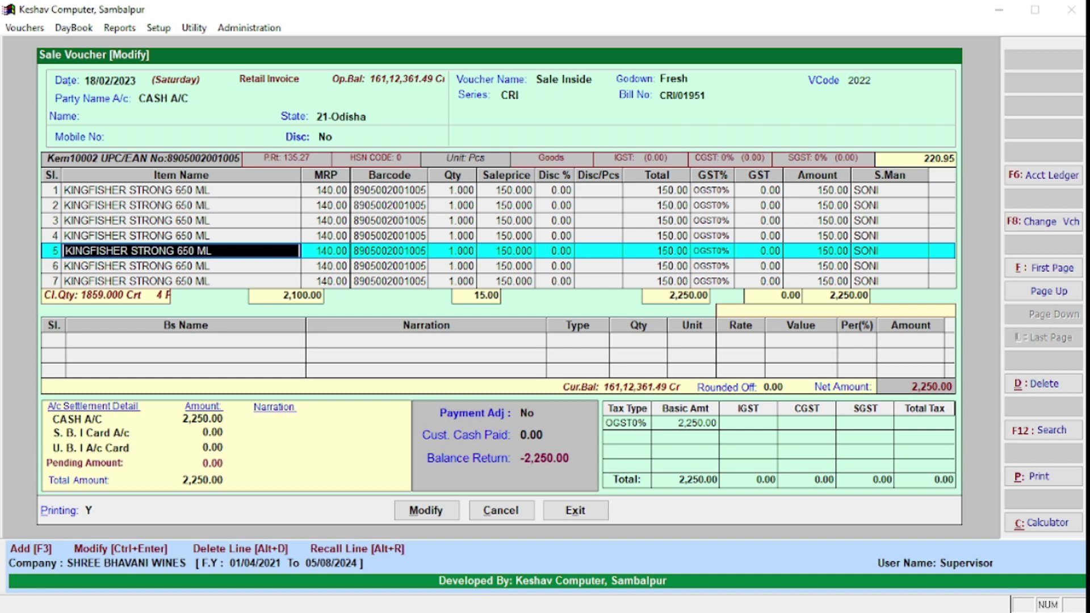
key("Down")
key("Down")
key("Down")
key("Down")
key("Down")
key("Down")
key("Down")
key("Down")
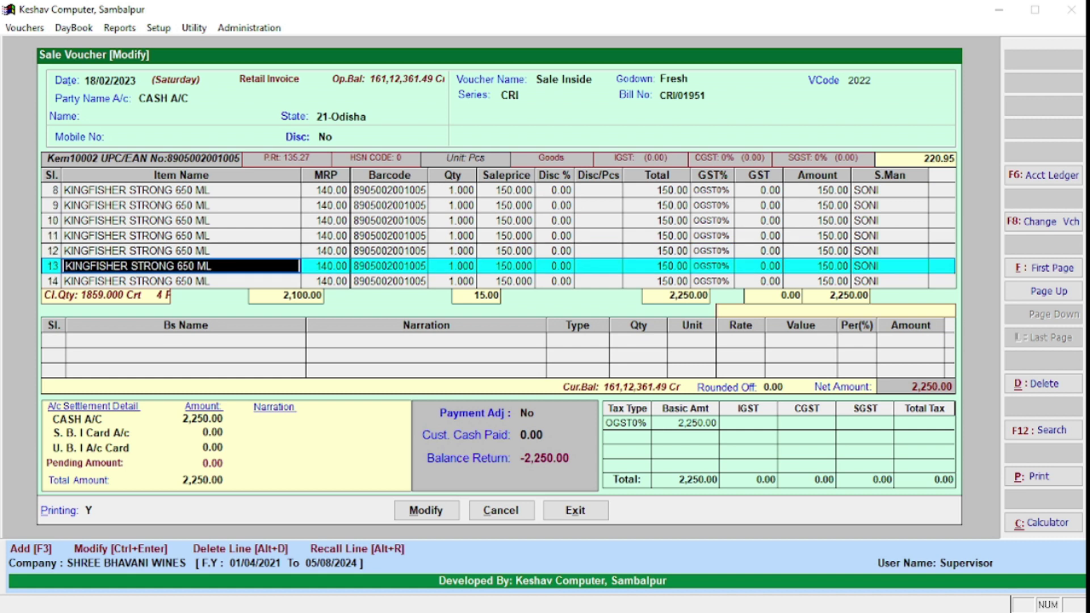
left_click(526, 414)
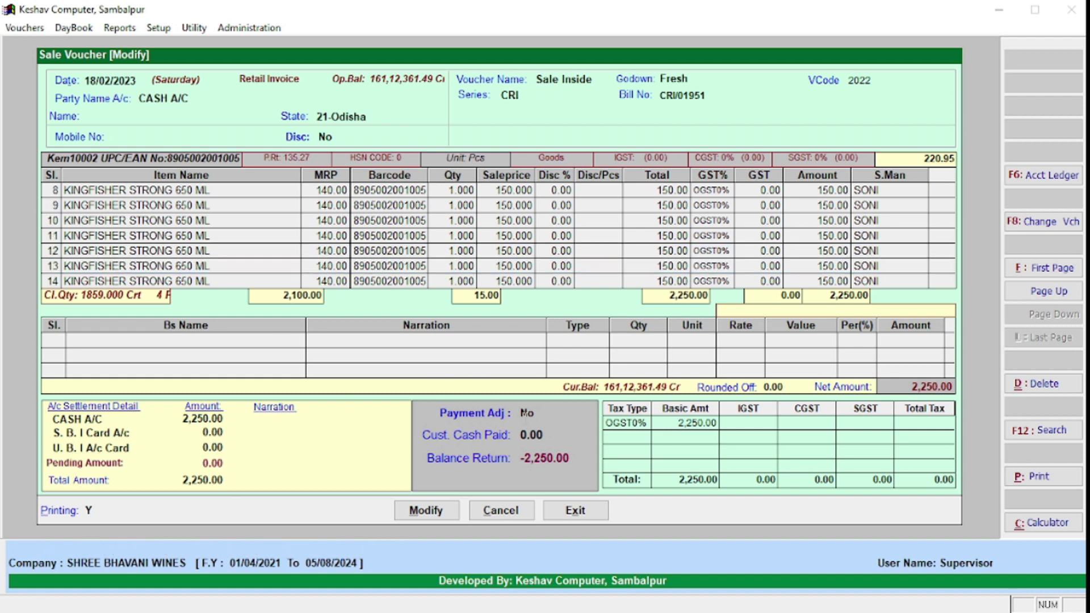
type("y")
key("Return")
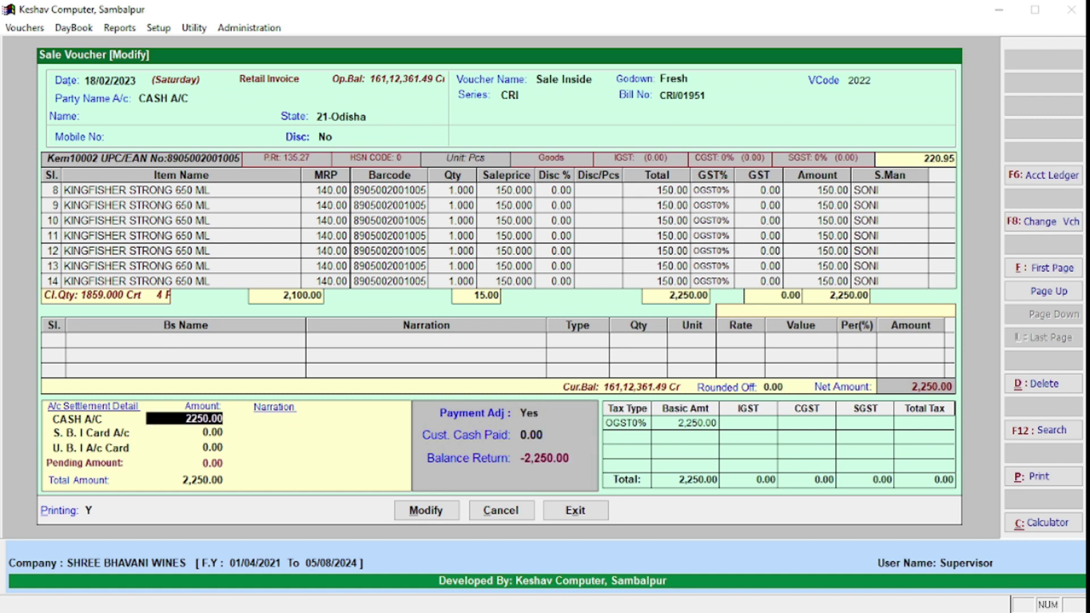
Step: Split payment as 400 cash, 460 U.B.I card and 0 S.B.I card, then save
type("400 .")
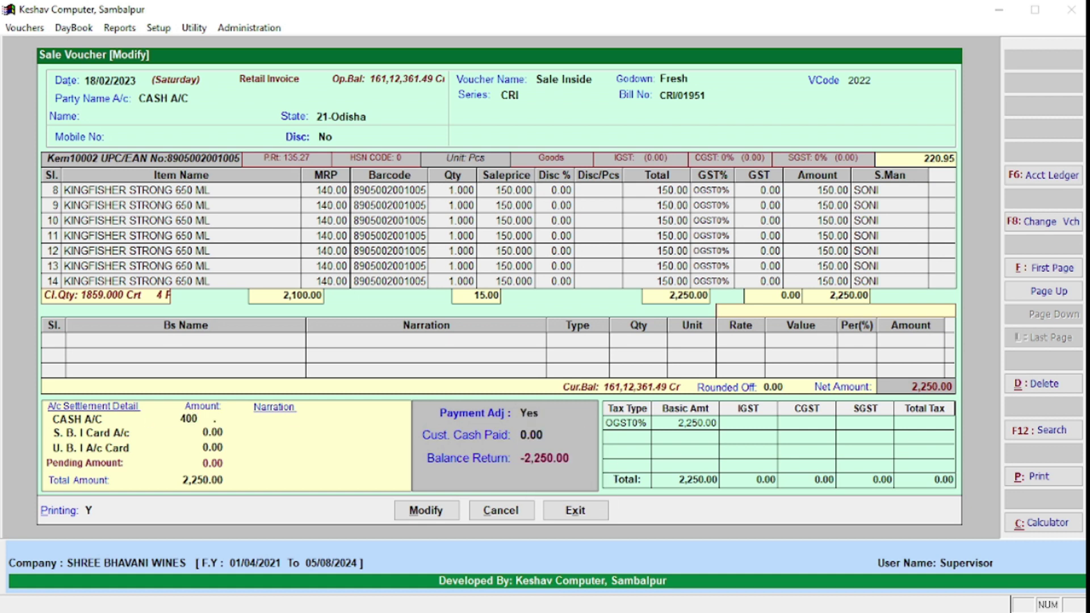
key("Return")
key("Return")
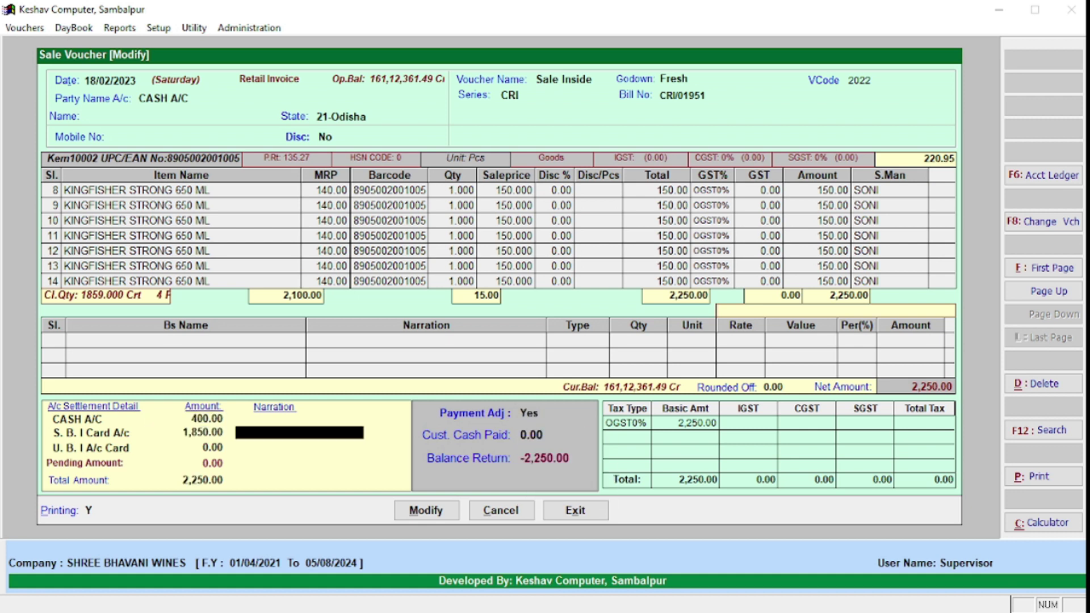
key("Return")
type("460")
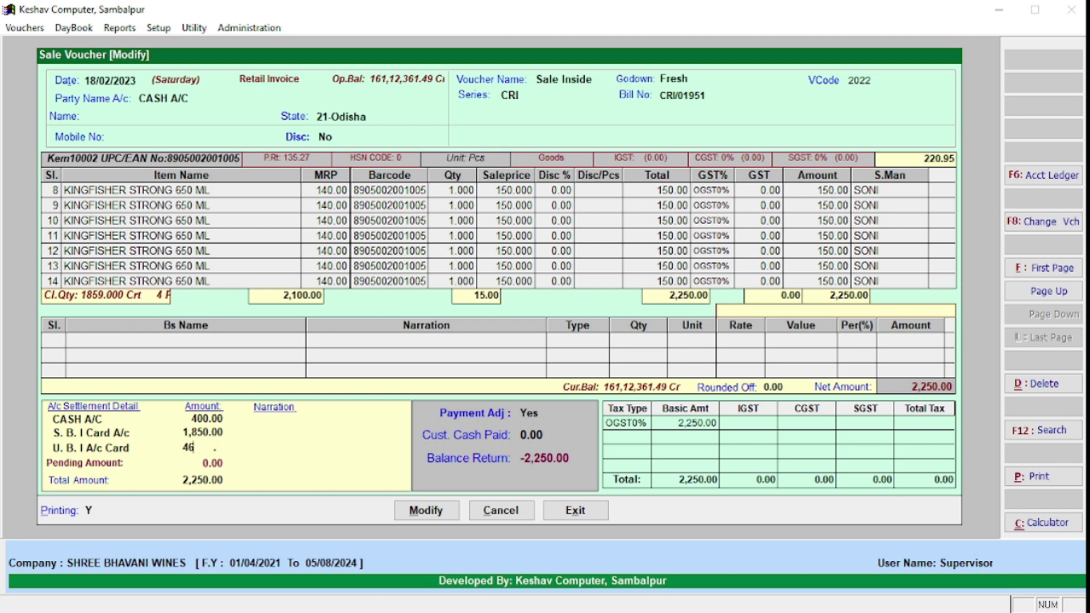
key("Return")
key("Return")
type("0")
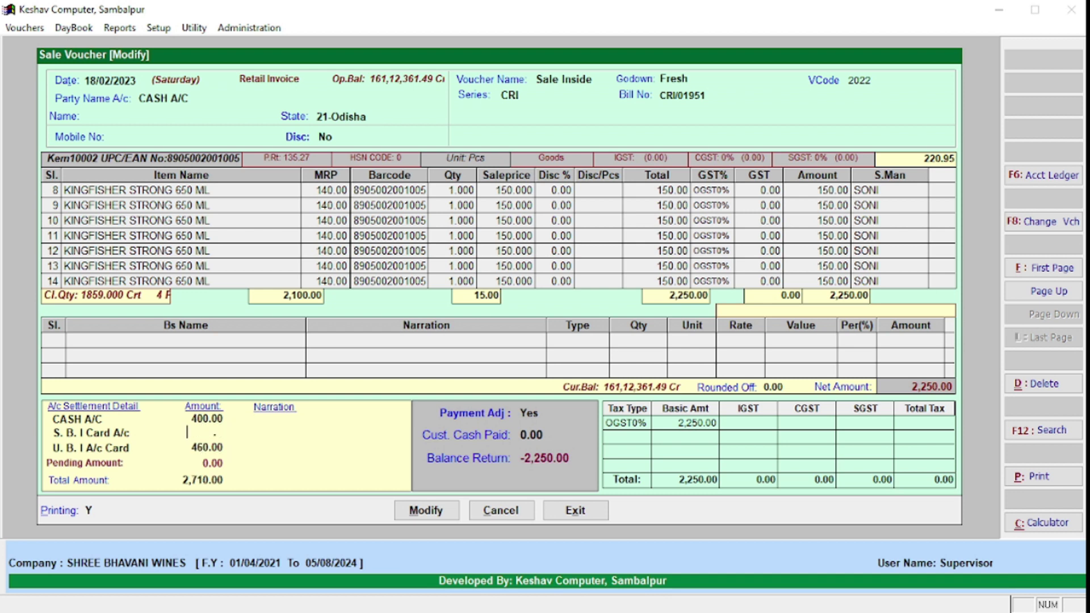
key("Return")
key("Return")
key("Return")
key("Return")
key("Return")
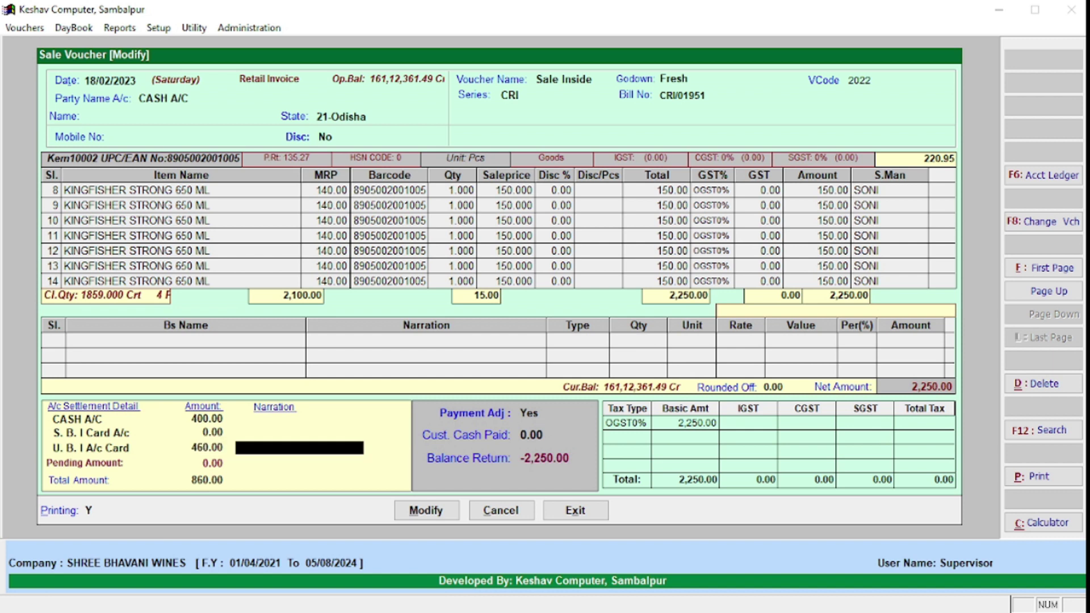
key("Return")
key("Return")
key("Return")
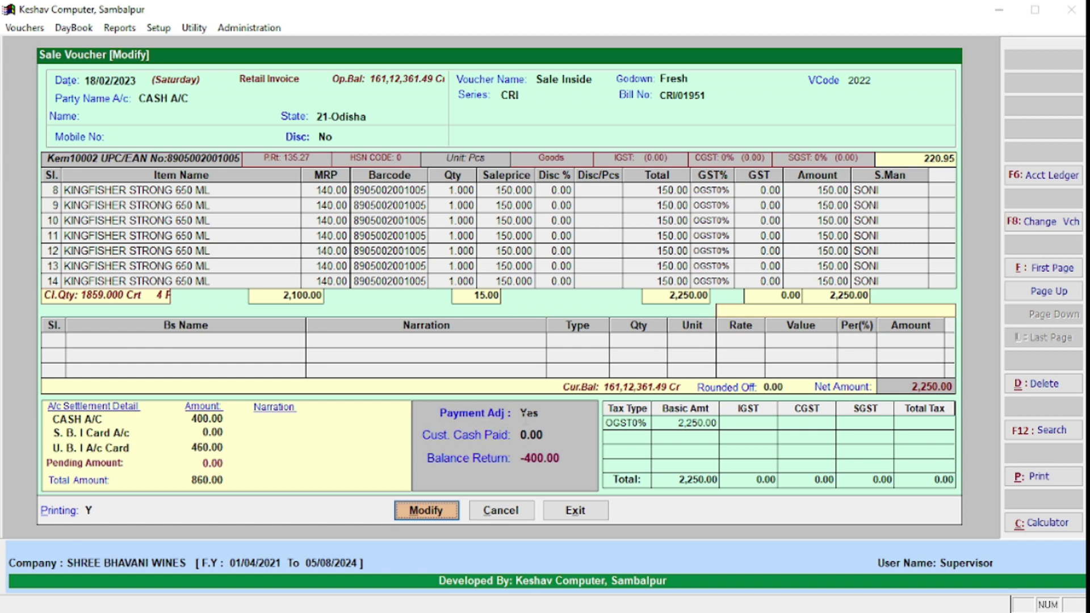
key("Return")
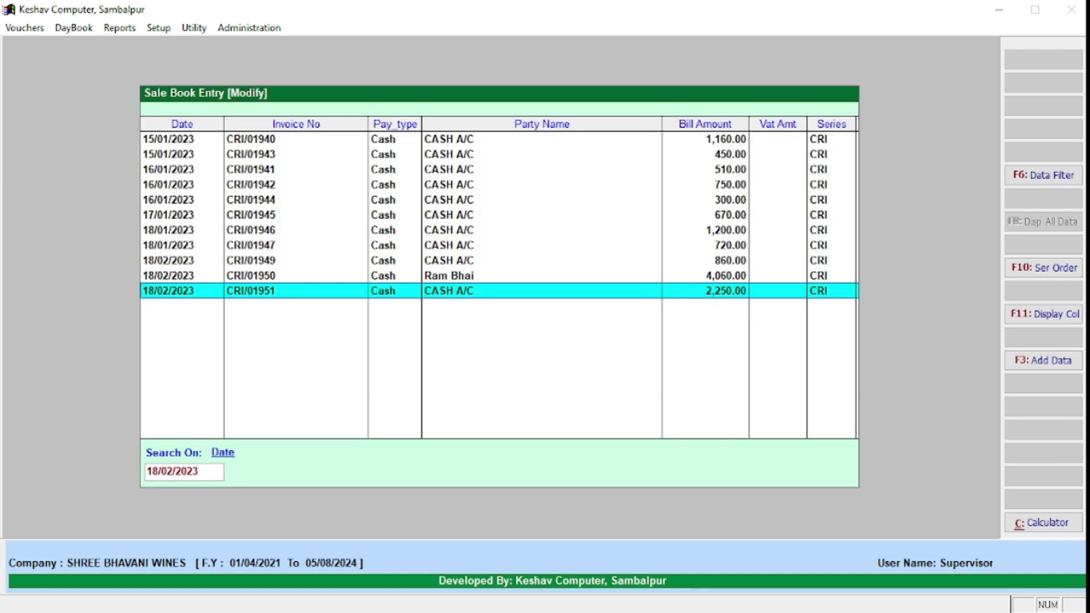
Step: Leave sale voucher CRI/01951 and close the sale book list
key("Return")
key("Escape")
key("Return")
key("Escape")
key("Return")
Step: Open Purchase Book Entry and view the first existing purchase voucher APR/1
key("Escape")
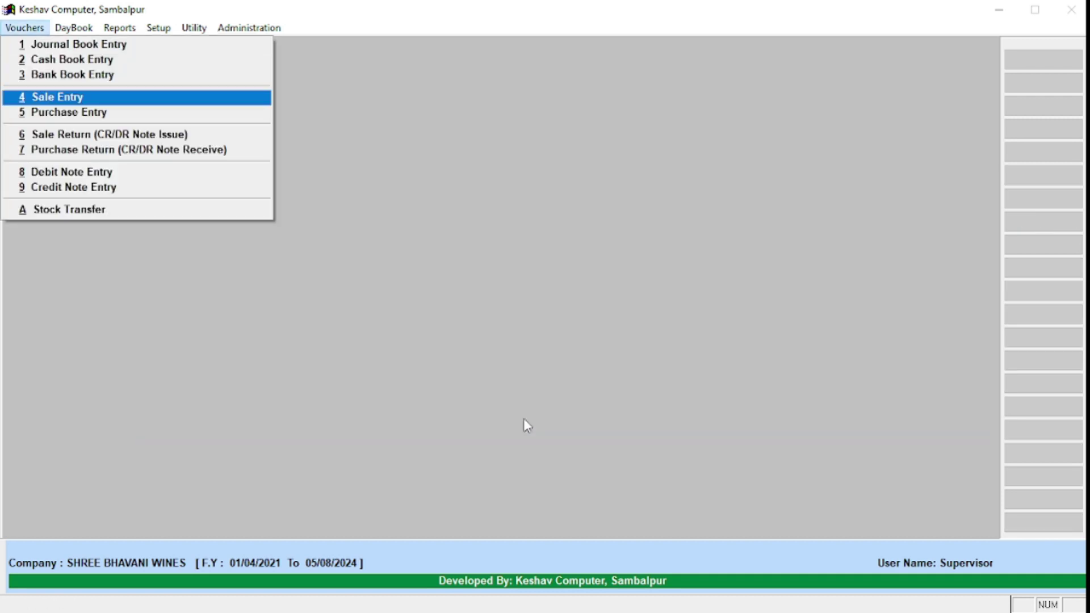
key("5")
key("Right")
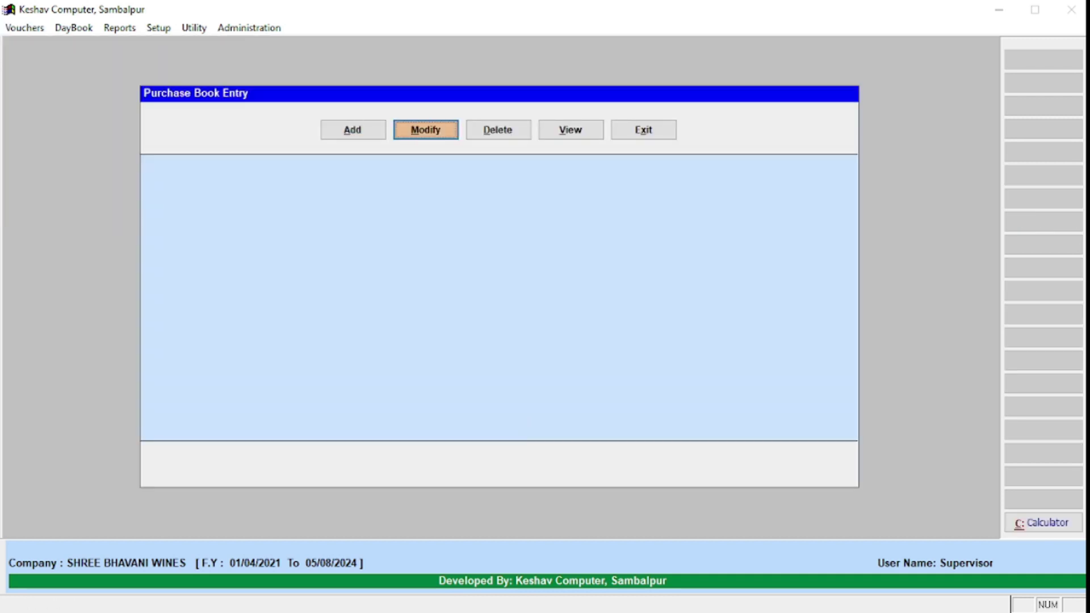
key("Left")
key("Escape")
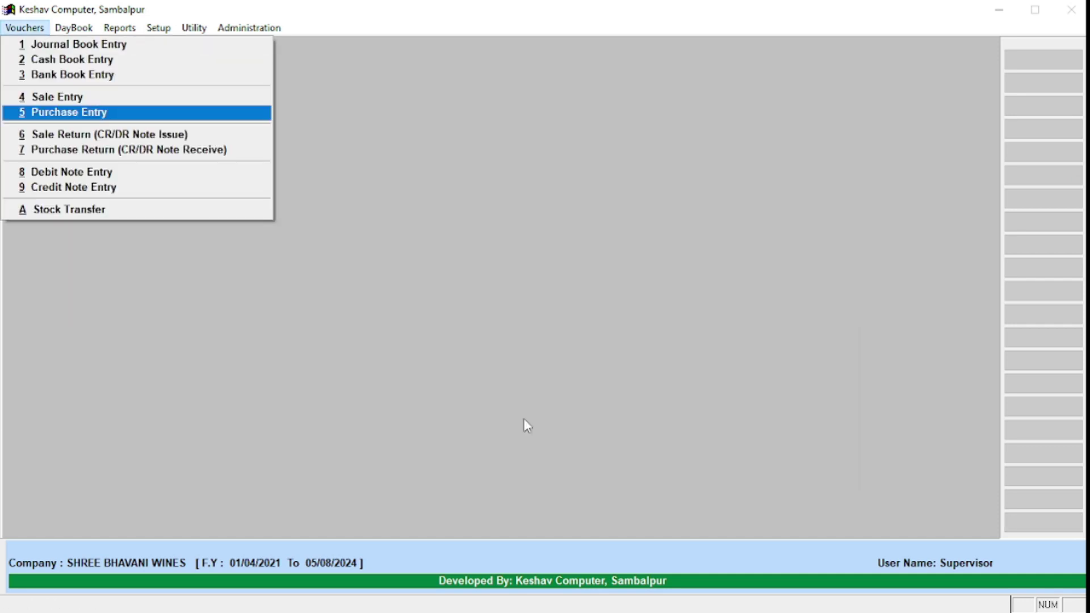
key("Return")
key("Right")
key("Return")
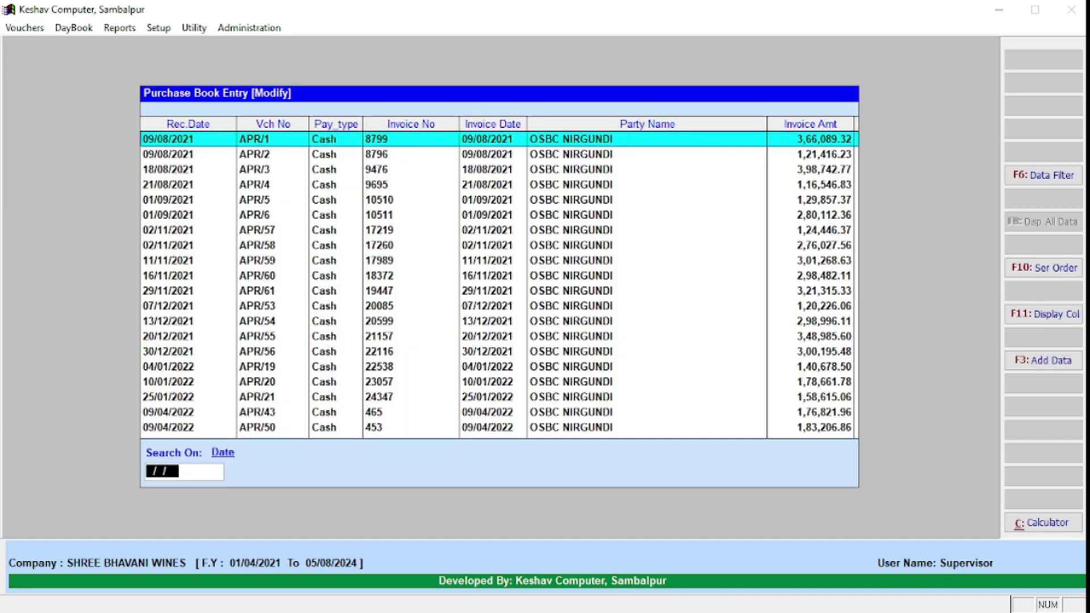
key("Return")
key("Escape")
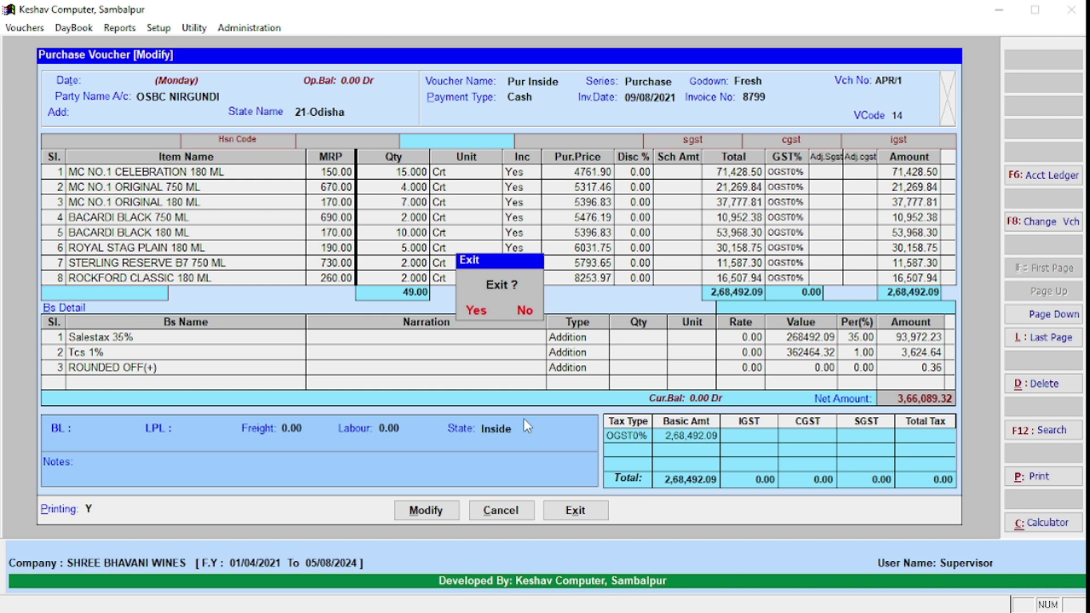
key("Return")
key("Escape")
key("Return")
Step: Start a new purchase voucher after rechecking the existing purchases list
key("Left")
key("Return")
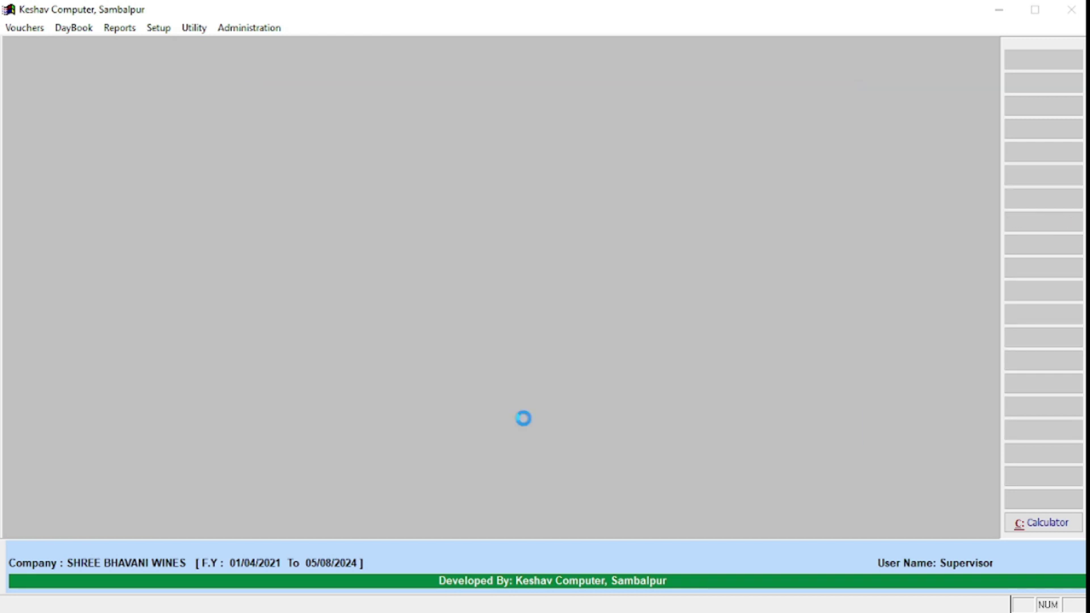
type("Os")
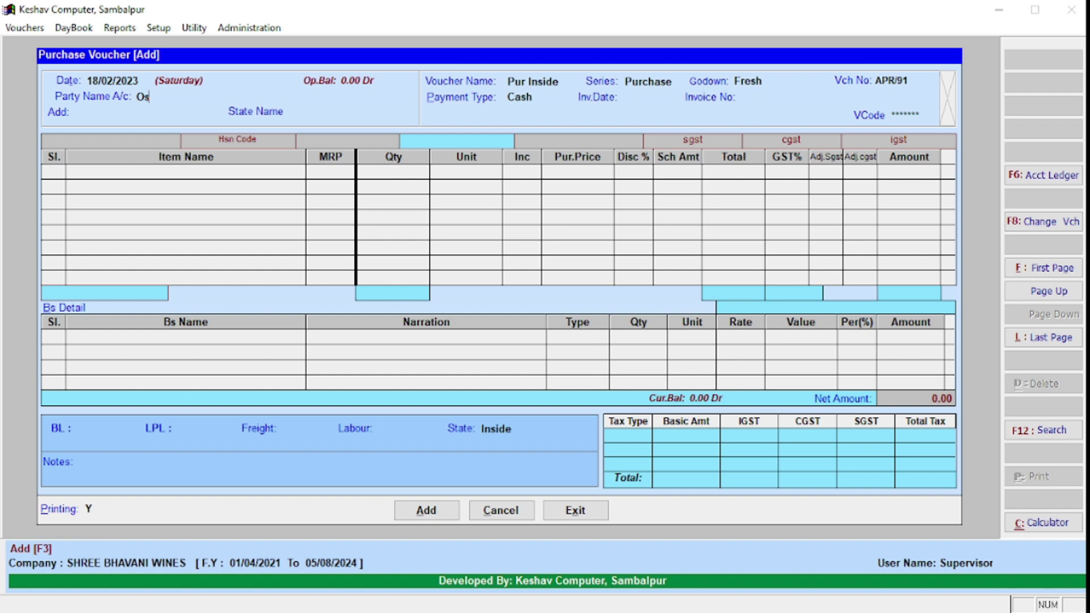
key("Escape")
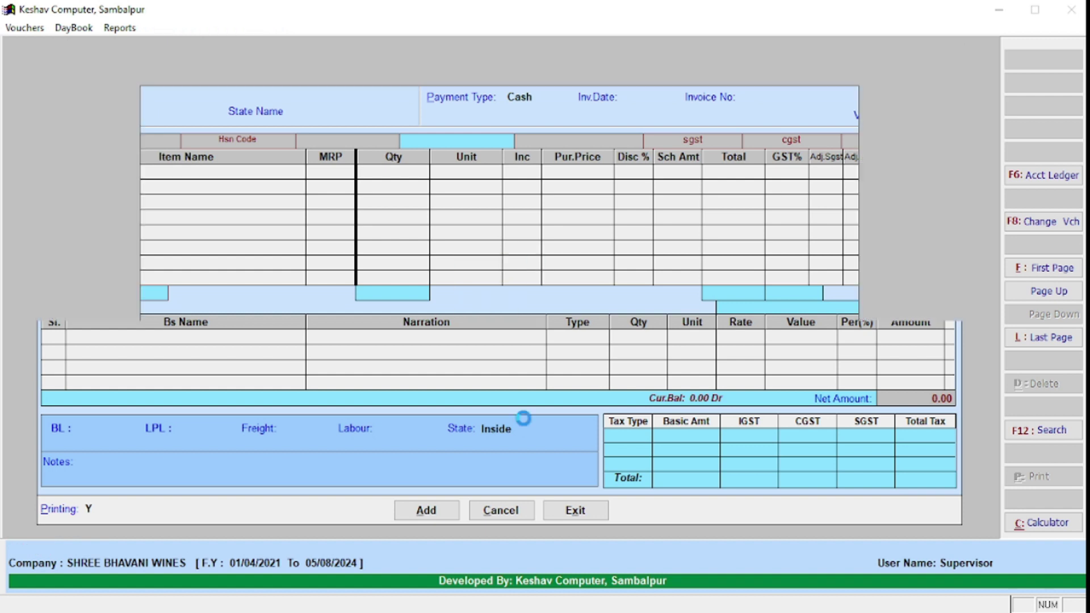
key("Right")
key("Return")
key("Escape")
key("Left")
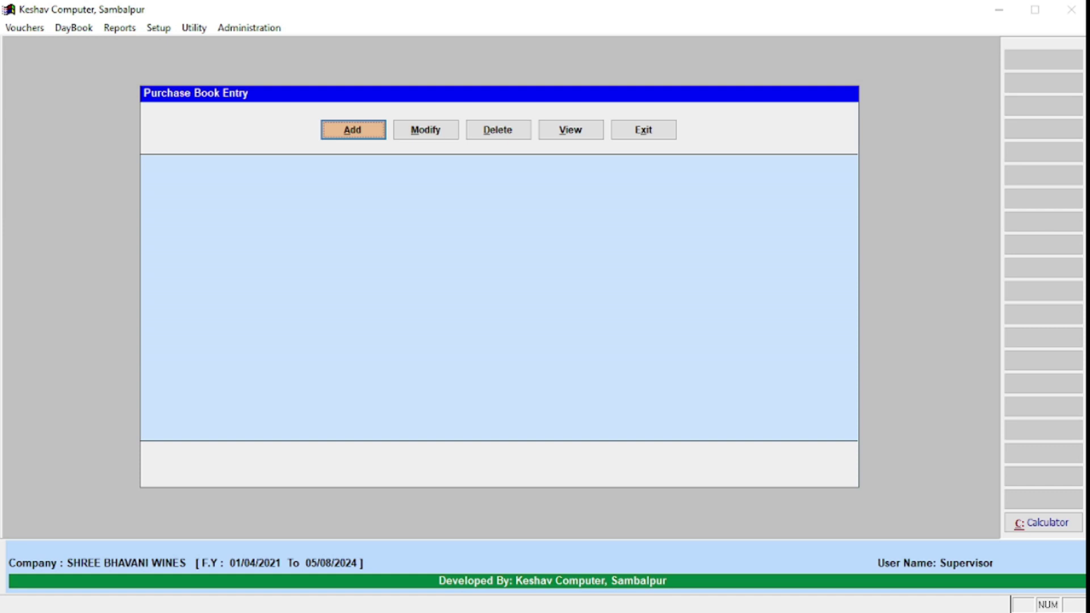
key("Return")
Step: Search 'Os' in Party Name and select OSBC NIRGUNDI as the party
key("Return")
type("Os")
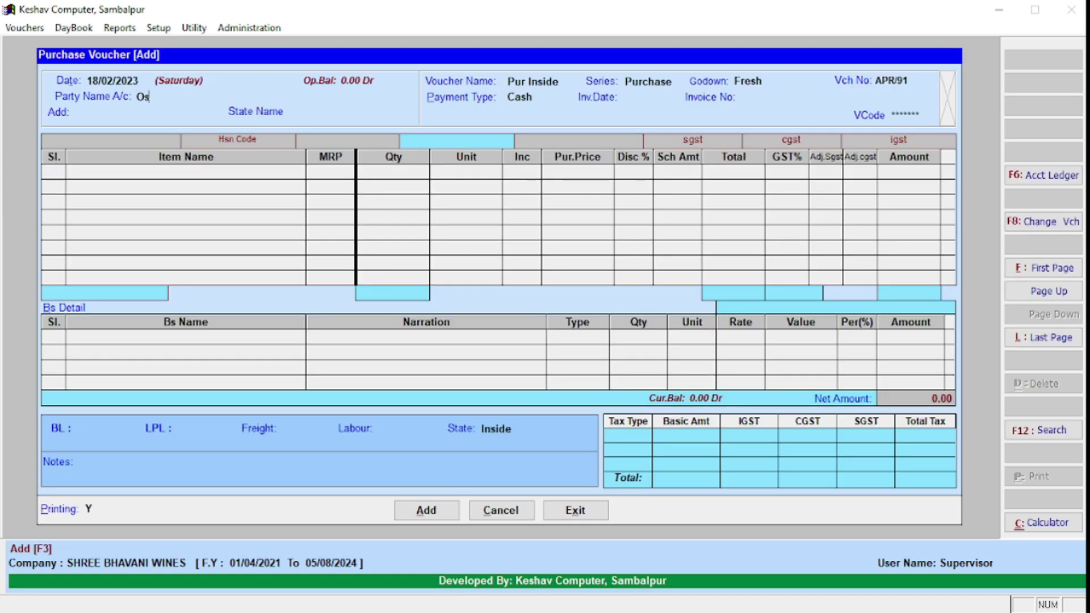
key("Return")
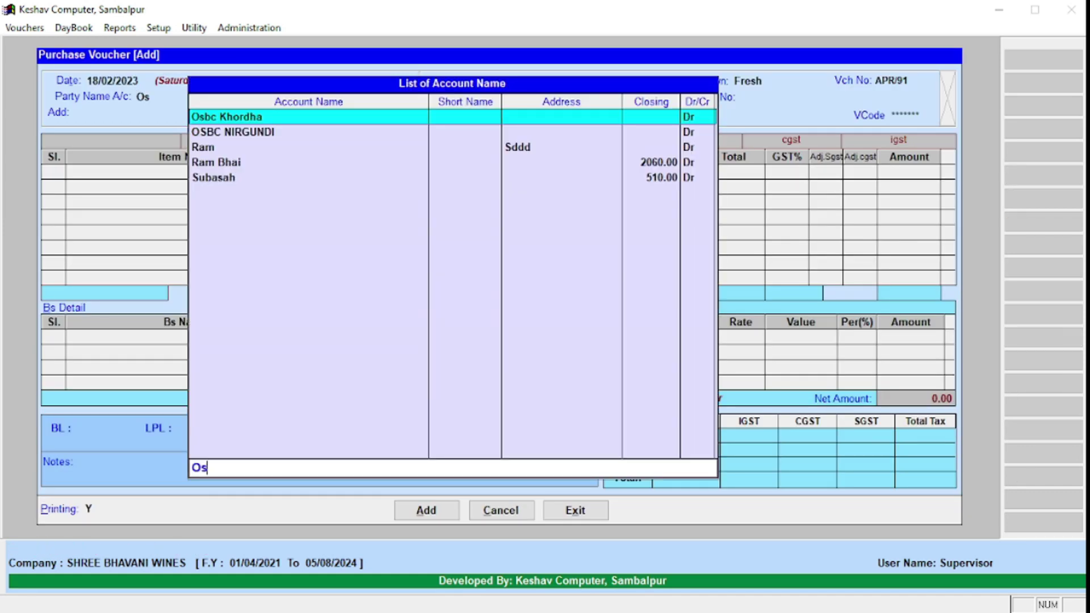
key("Down")
key("Return")
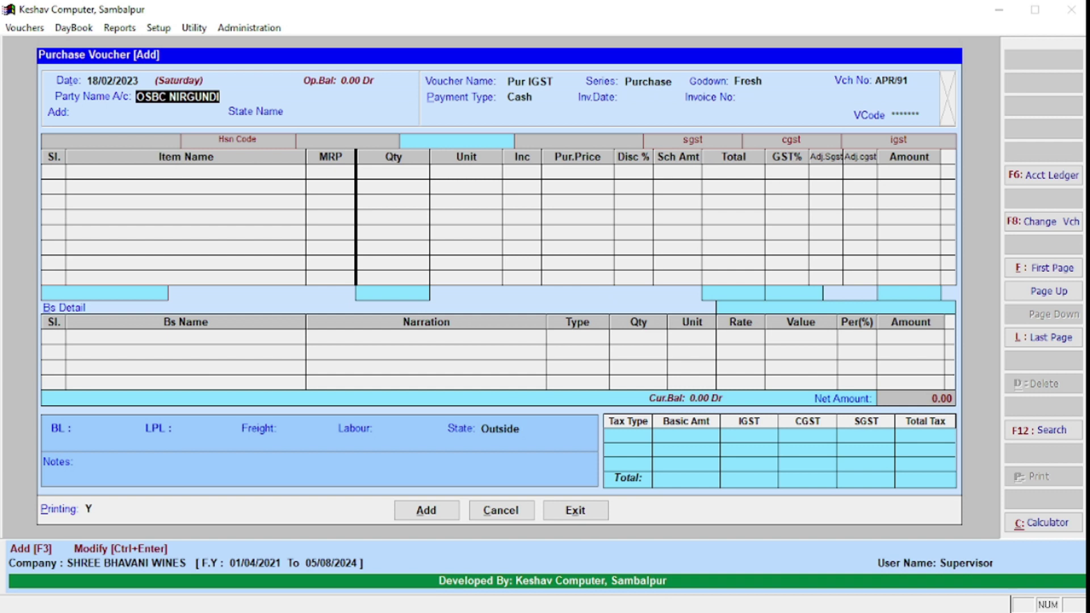
Step: Inspect OSBC NIRGUNDI's account ledger, keeping group Sundry Creditors, and reconfirm the party
key("F6")
key("Return")
key("Return")
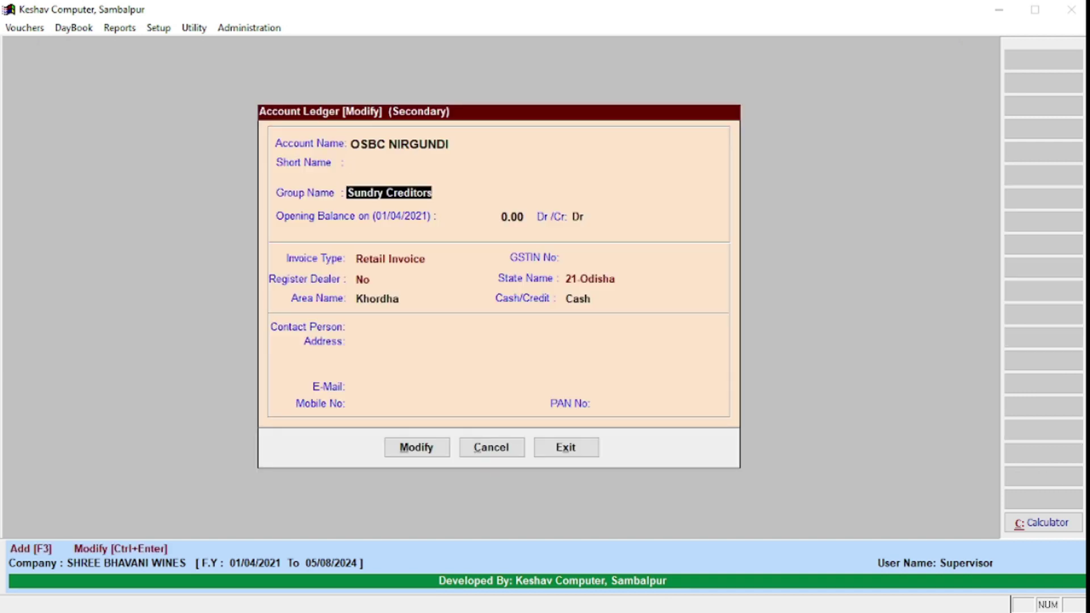
key("BackSpace")
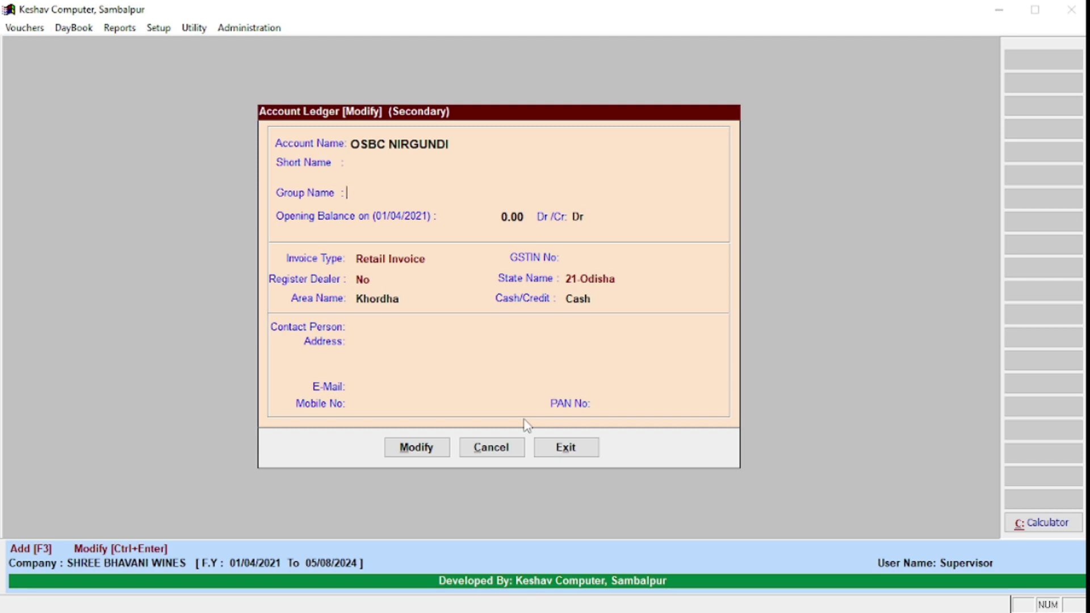
key("Return")
key("Escape")
key("Return")
key("BackSpace")
key("Return")
key("Escape")
key("Return")
key("Return")
key("Return")
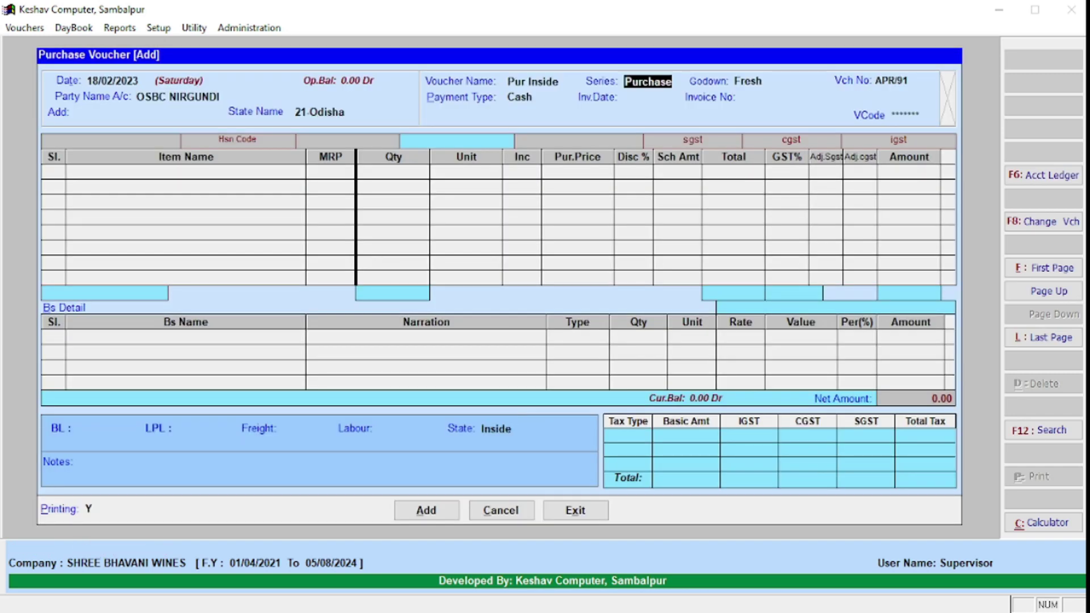
Step: Enter invoice date 18/02/2023 and invoice number 12 on the Pur Inside voucher
key("Up")
key("Up")
key("Up")
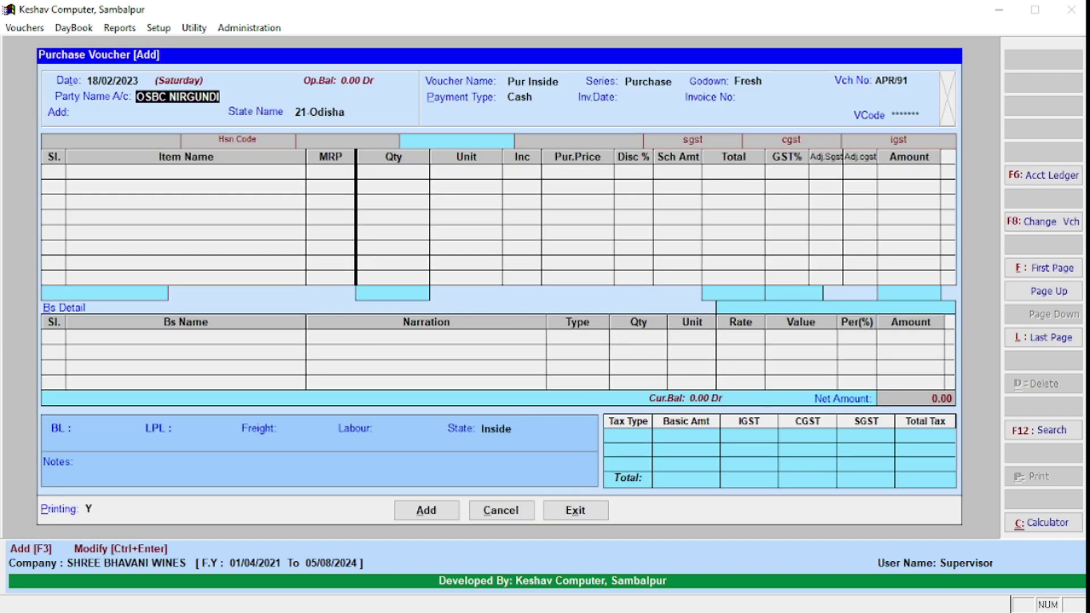
key("F6")
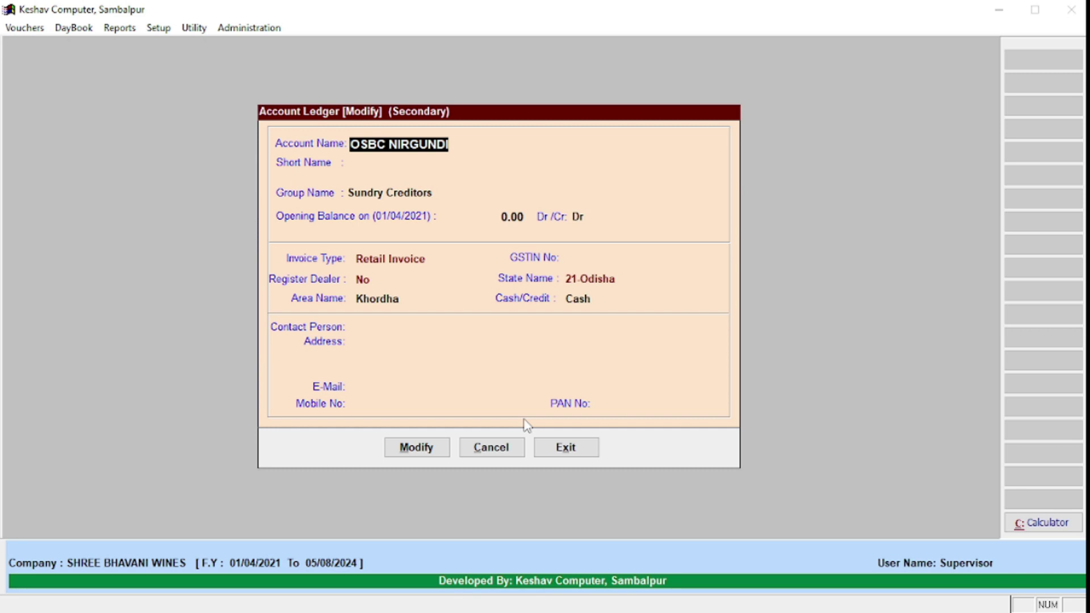
key("Return")
key("Escape")
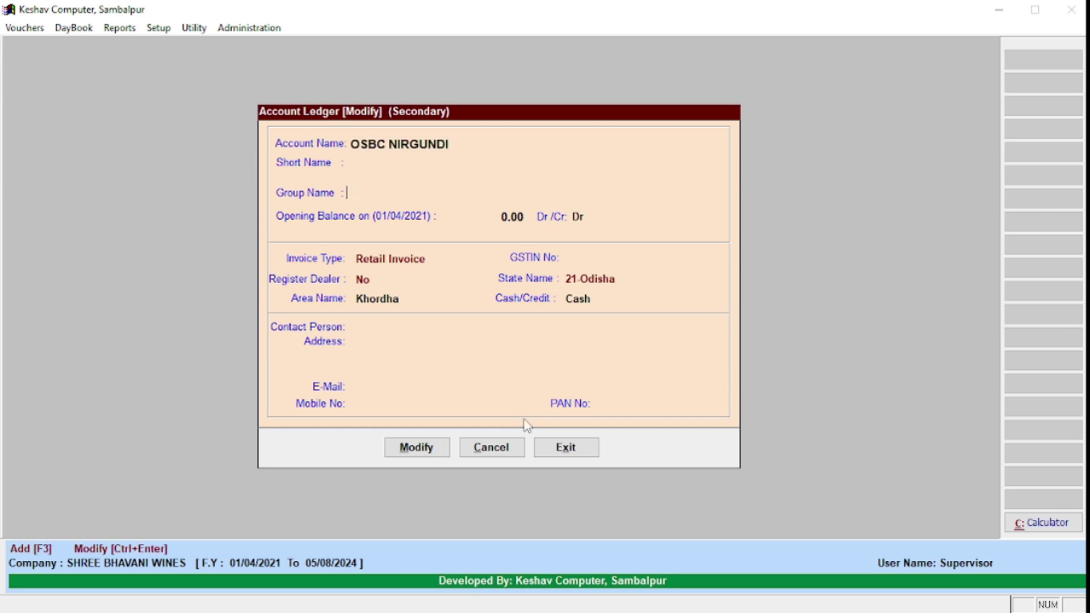
key("Escape")
key("Return")
key("Return")
key("Return")
key("Return")
type("1802")
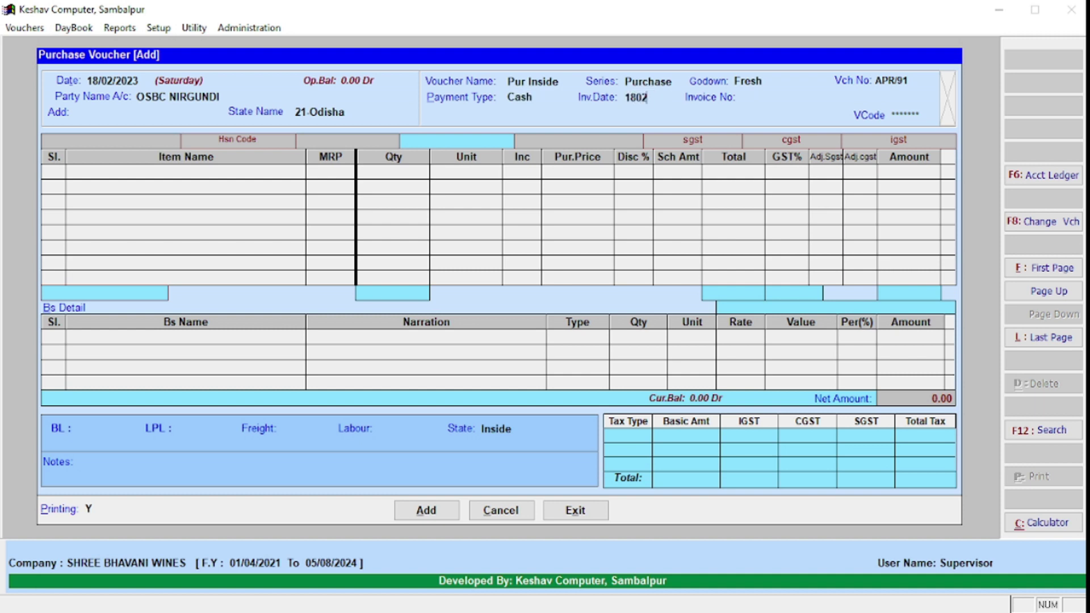
key("Return")
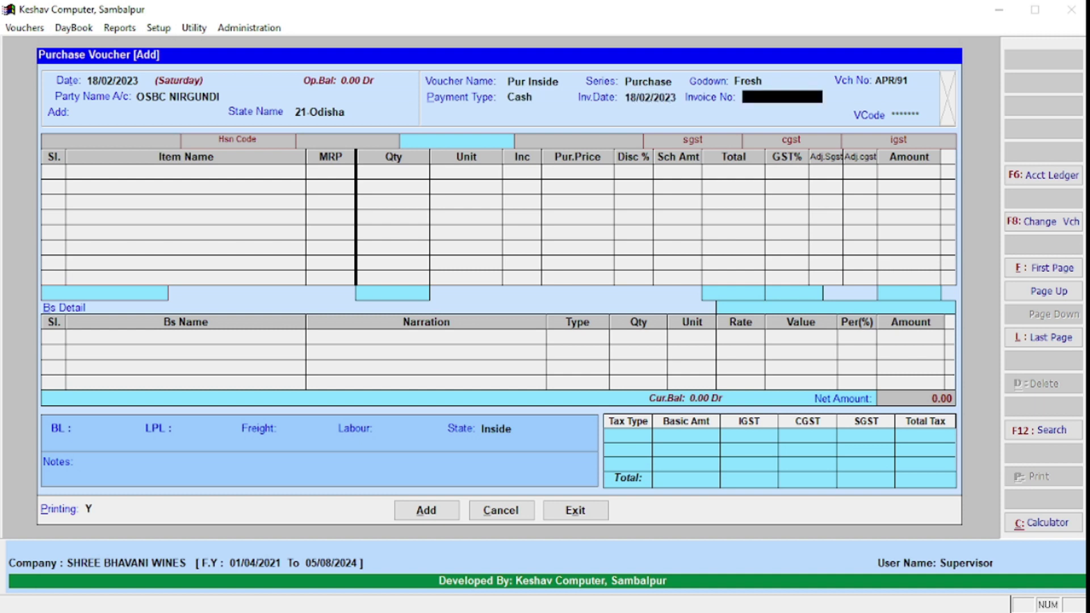
type("12")
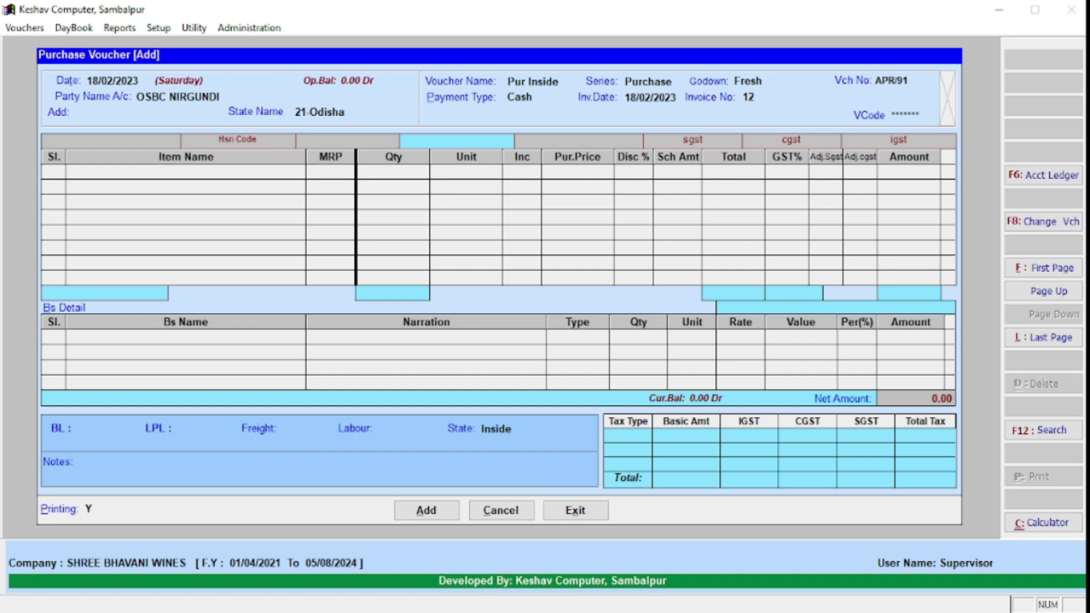
key("Return")
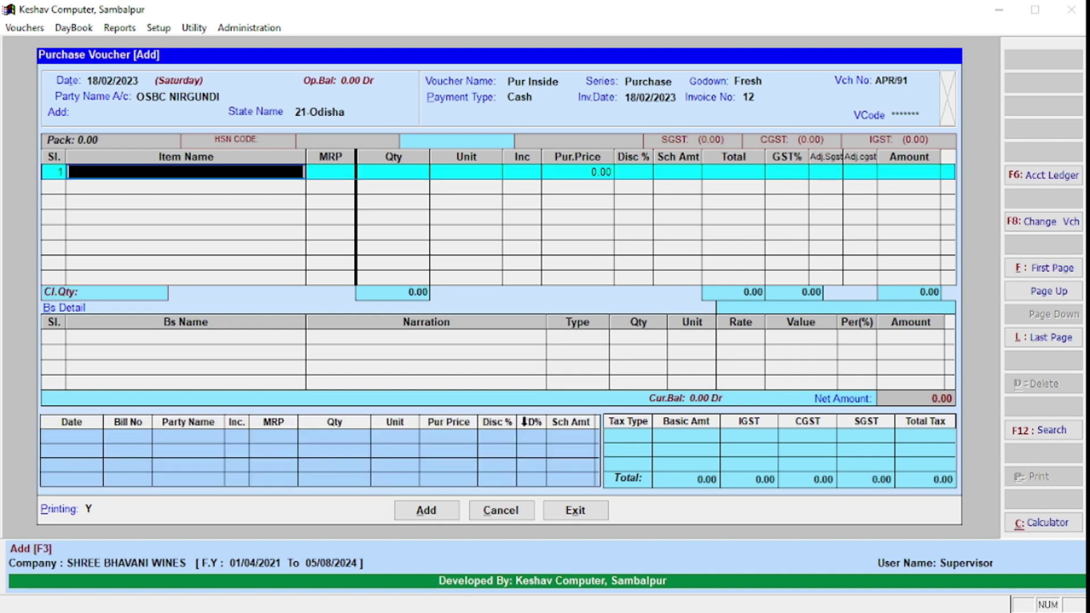
Step: Enter LEMME LEMON 180 ML with quantity 10 on the first voucher line
type("le")
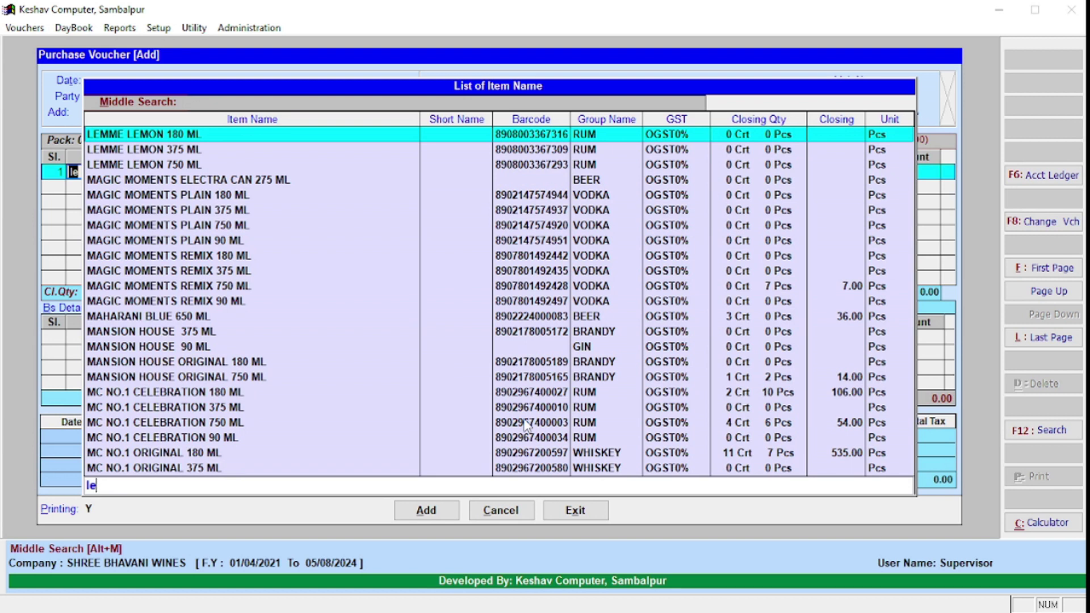
key("Return")
key("Return")
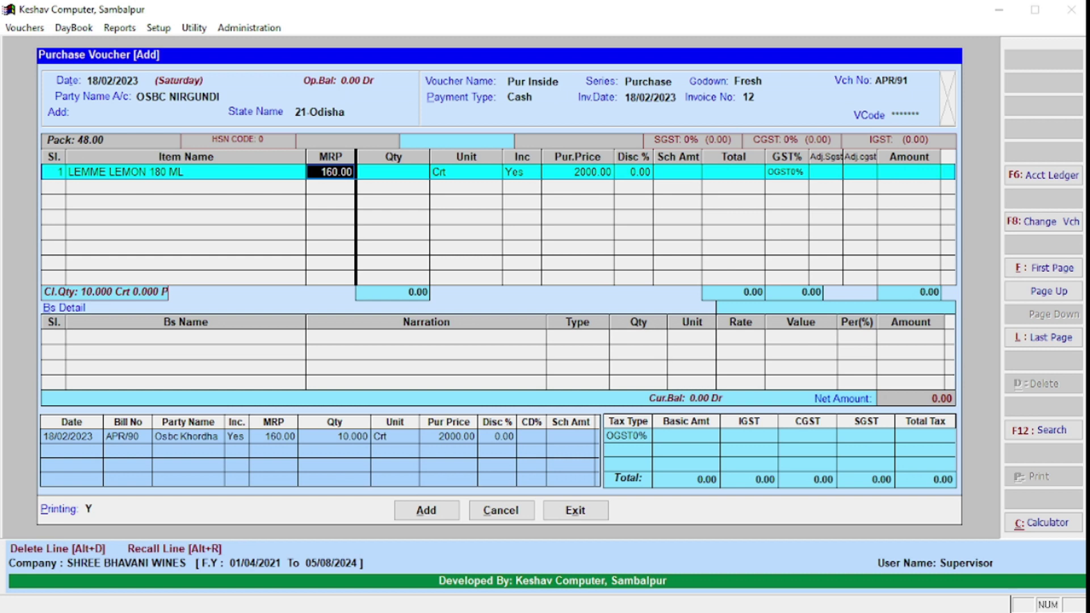
key("Return")
type("10 .")
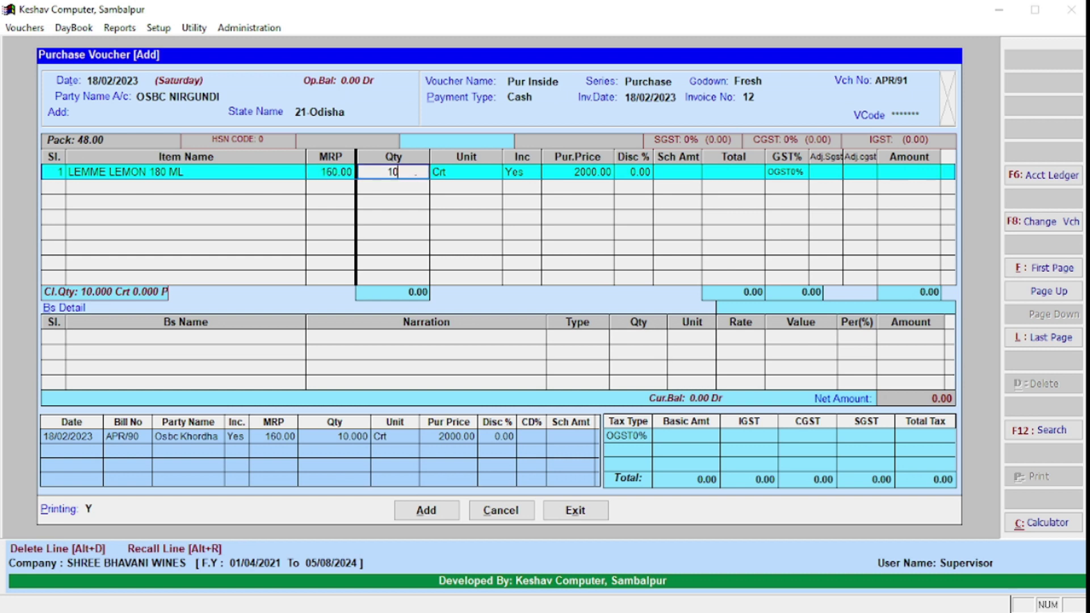
key("Return")
key("Return")
key("Return")
key("Return")
Step: Replace line 1 with KINGFISHER STRONG 500 ML, quantity 100
key("Left")
key("Left")
key("Left")
key("Left")
key("Left")
key("Left")
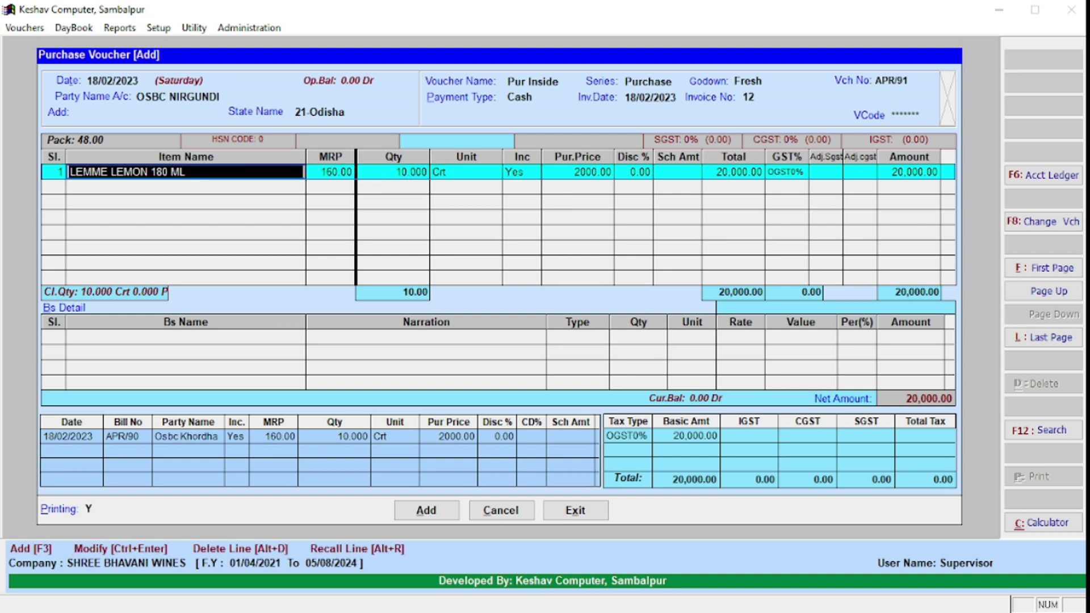
type("kingf")
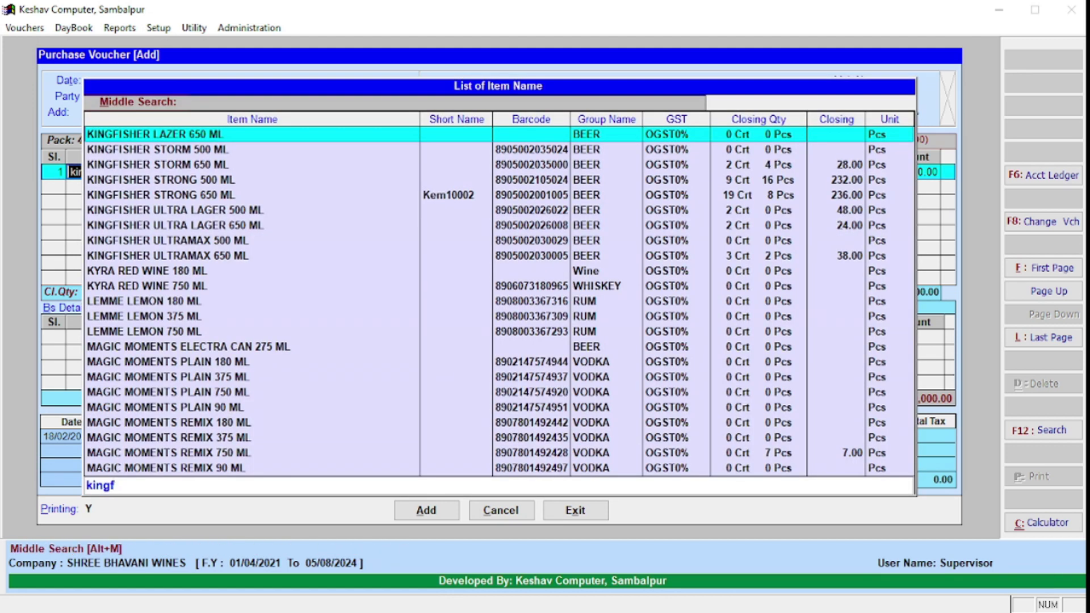
key("Down")
key("Down")
key("Down")
key("Down")
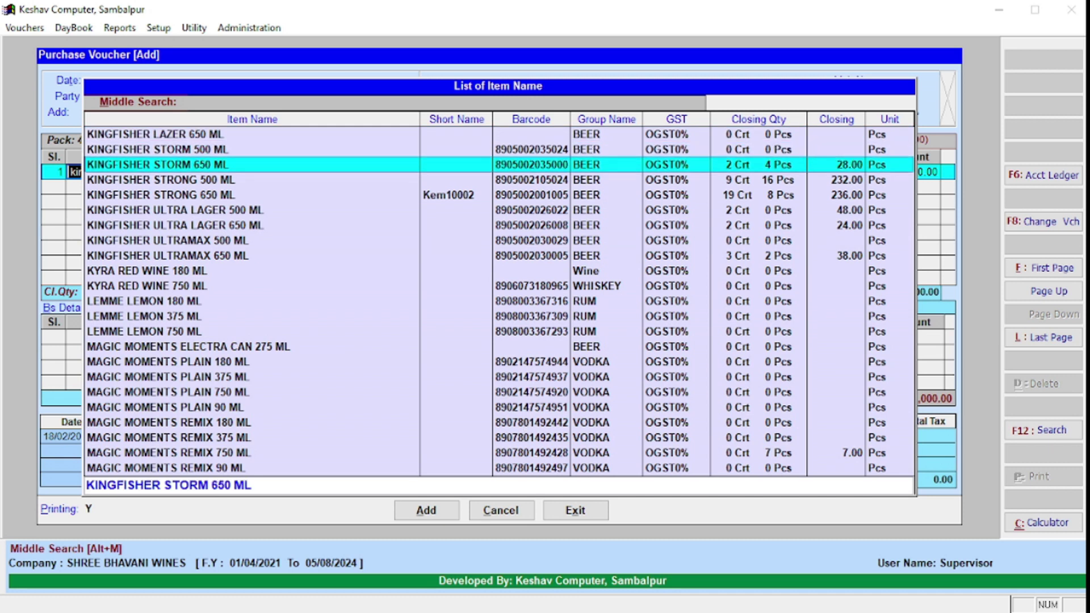
key("Return")
key("Return")
key("Return")
type("100")
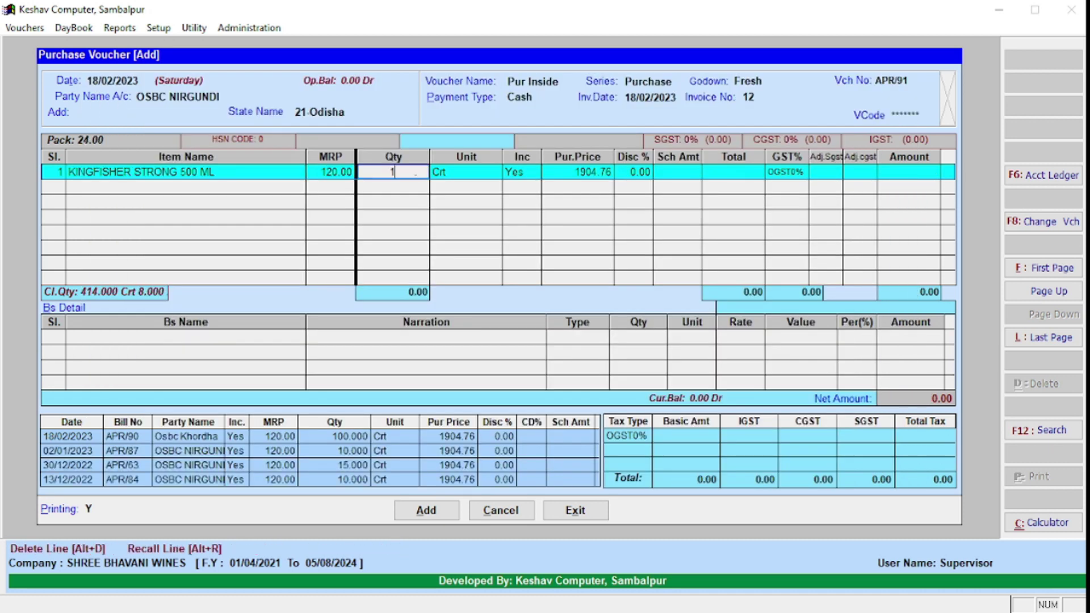
key("Return")
key("Return")
key("Return")
key("Return")
key("Return")
key("Return")
key("Return")
key("Return")
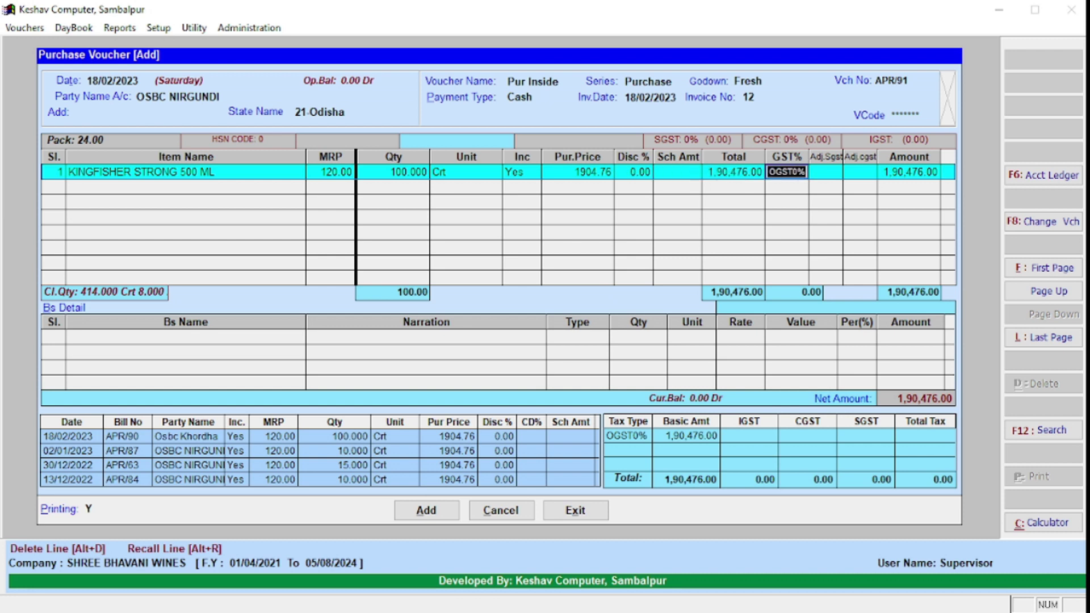
Step: Add LEMME LEMON 180 ML, 45 crates, as line 2 and complete the row
type("lemm")
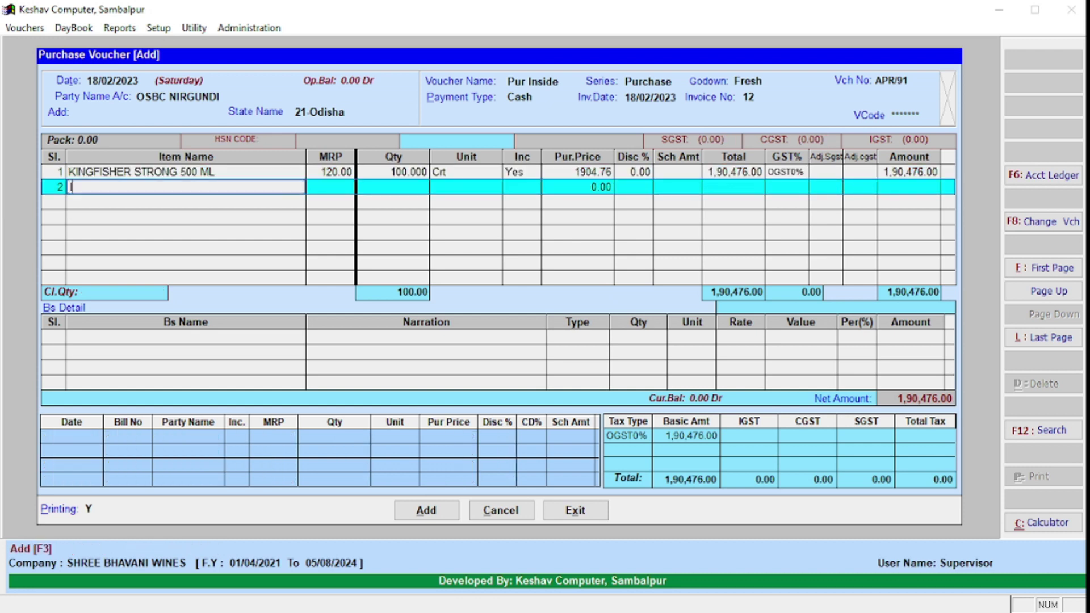
key("Return")
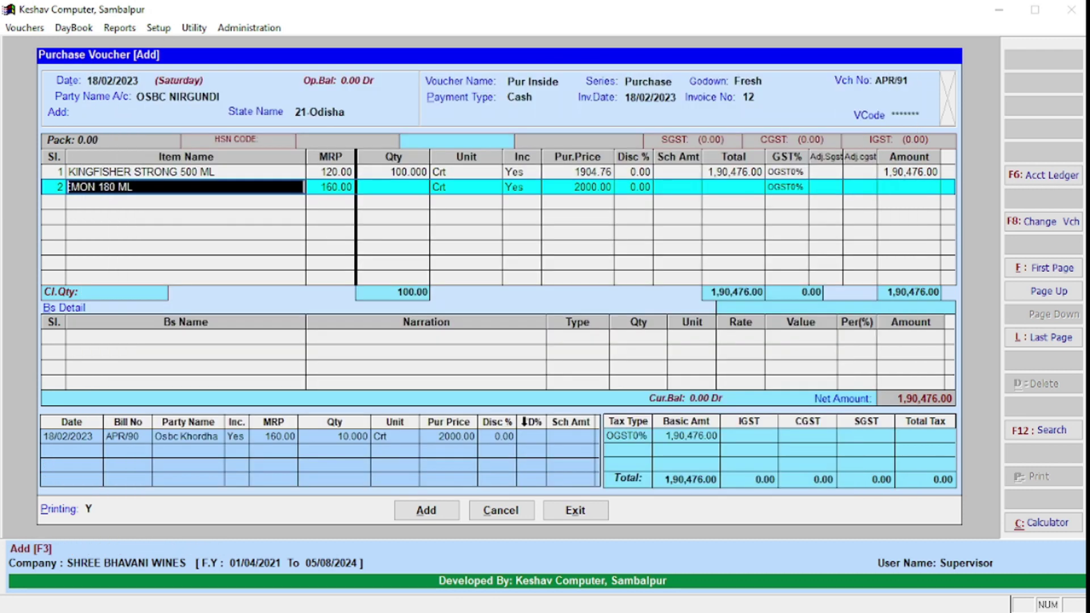
type("45")
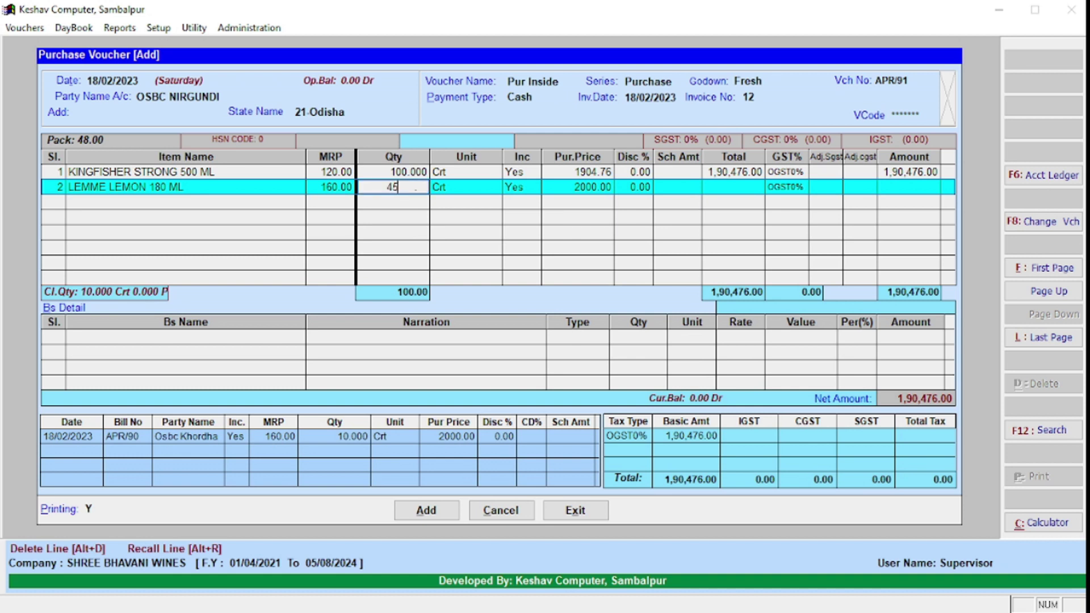
key("Return")
key("Return")
key("Return")
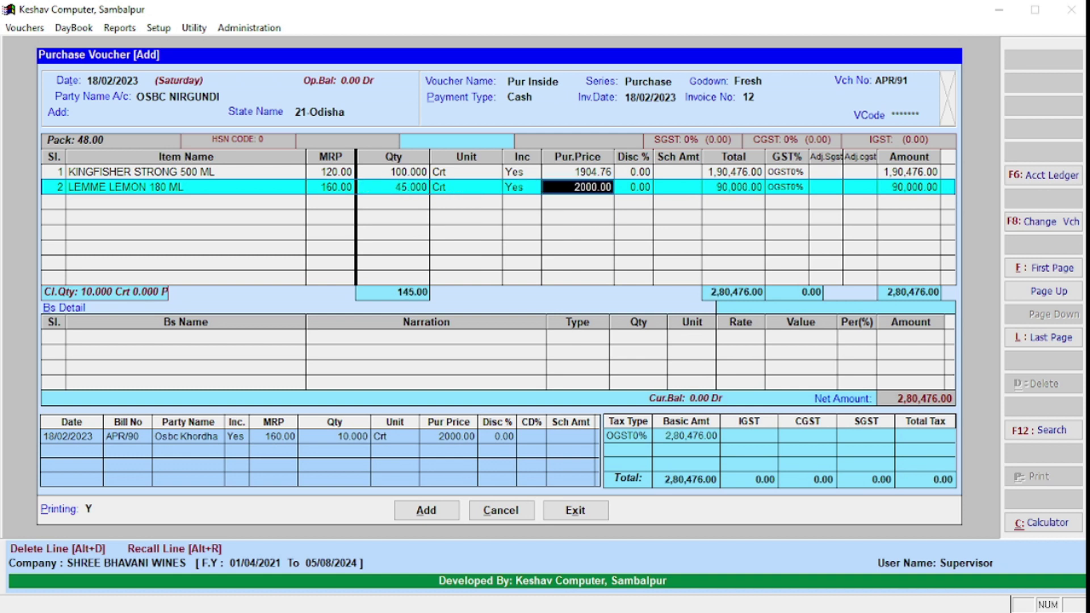
key("Return")
key("Return")
key("Return")
key("Return")
key("Return")
key("Return")
key("Return")
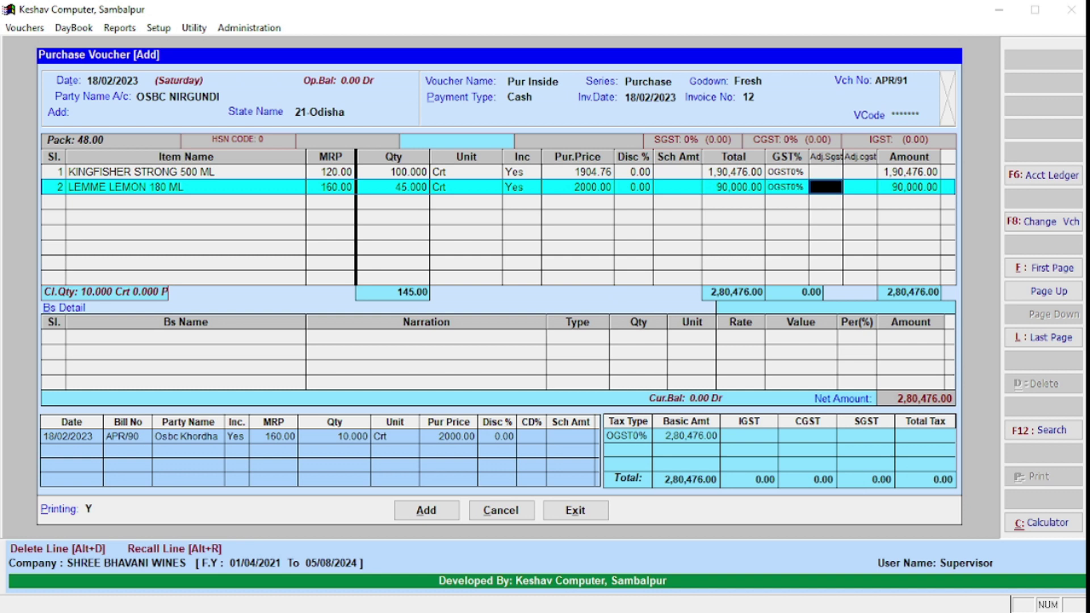
key("Return")
key("Return")
key("Return")
key("Return")
Step: Review the Kingfisher and LEMME LEMON item lines, settling on the LEMME LEMON line
key("Up")
key("Up")
key("Up")
key("Up")
key("Up")
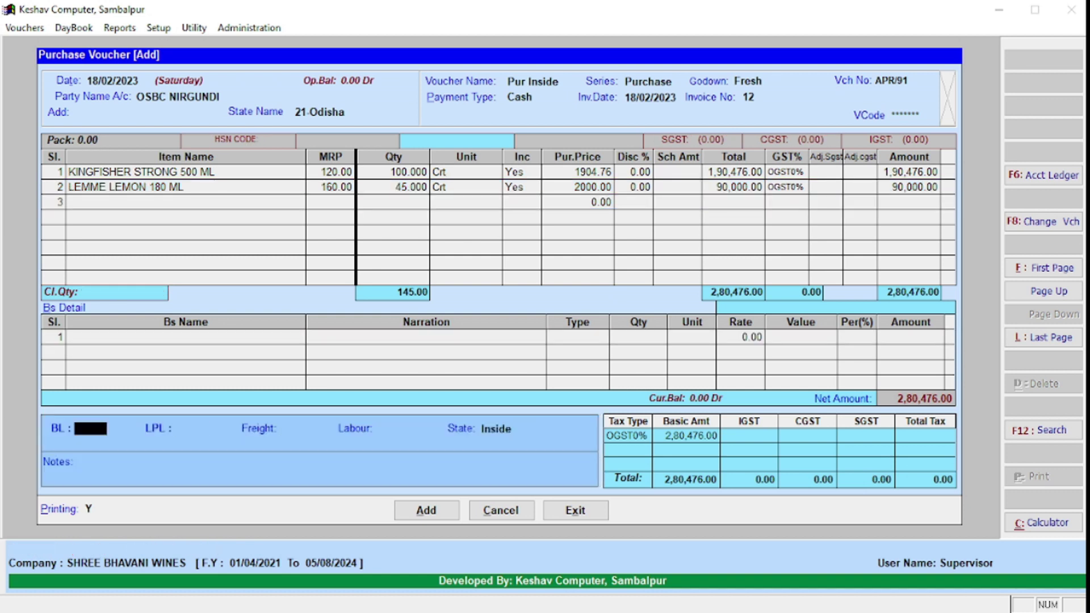
key("Down")
key("Down")
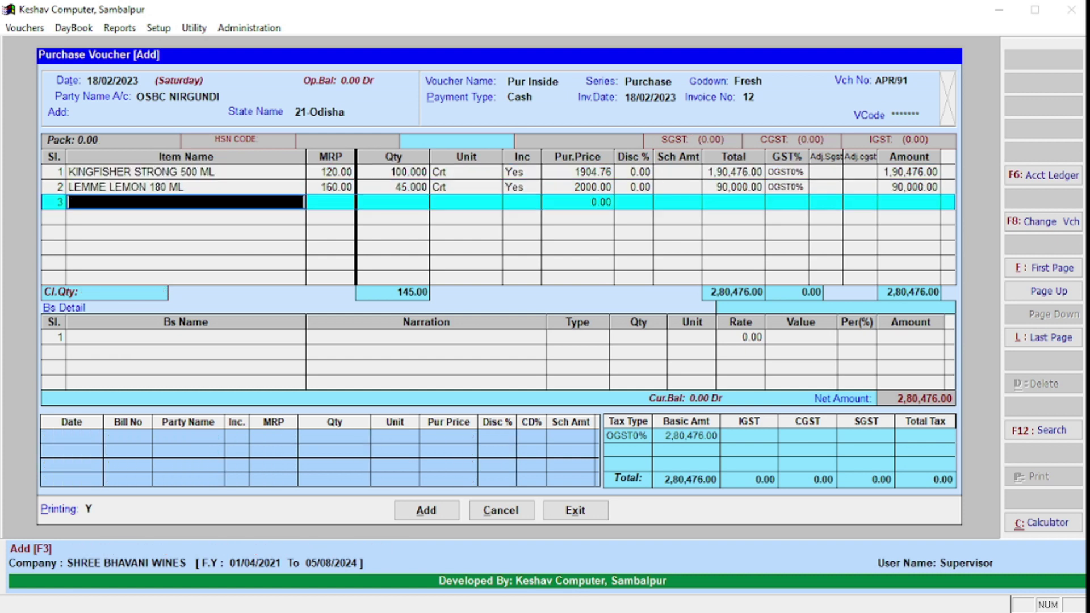
key("Up")
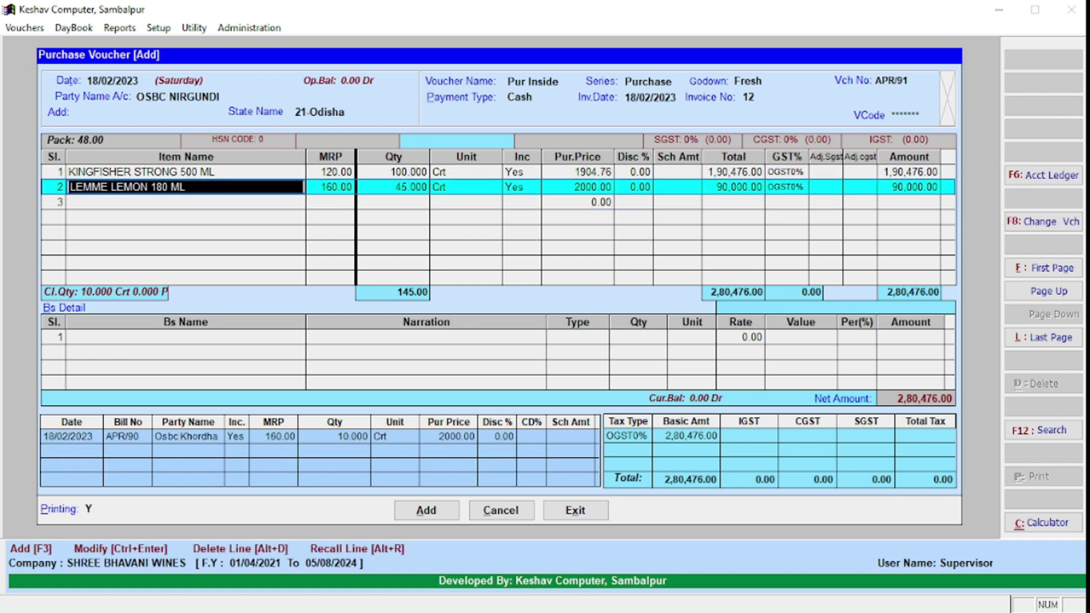
key("Up")
key("Down")
key("Up")
key("Down")
key("Up")
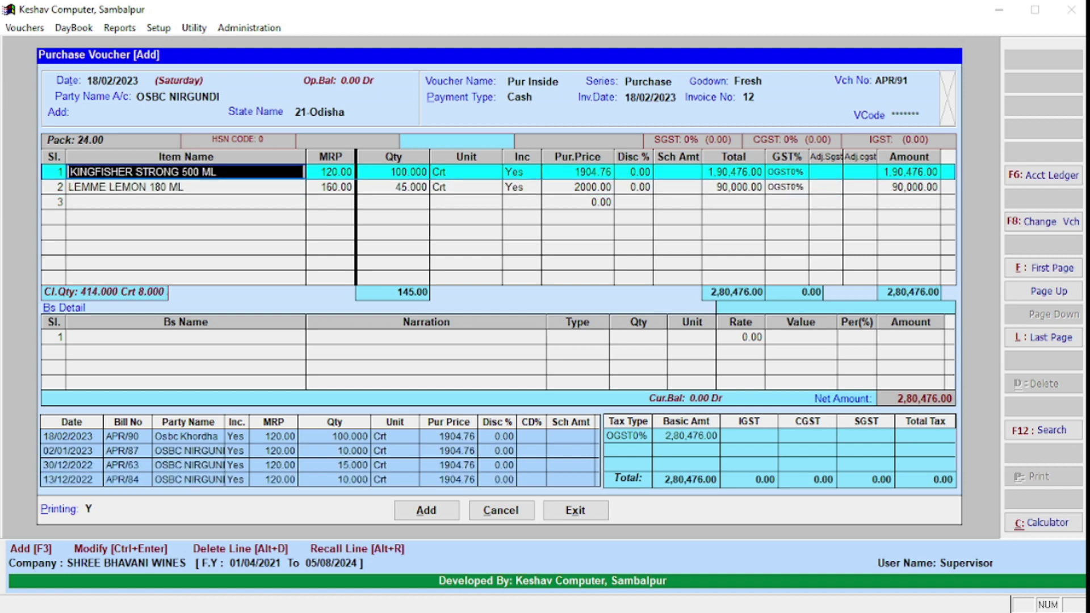
key("Down")
key("Down")
key("Down")
key("Down")
key("Up")
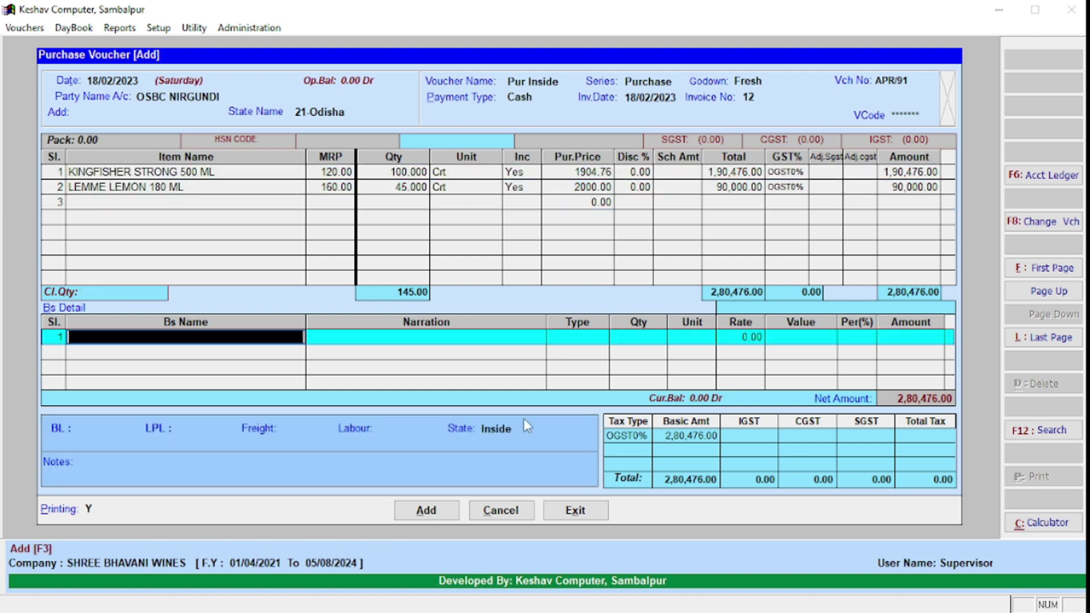
key("Up")
key("Up")
Step: Check the LEMME LEMON line's fields and its item settings without changes
key("Return")
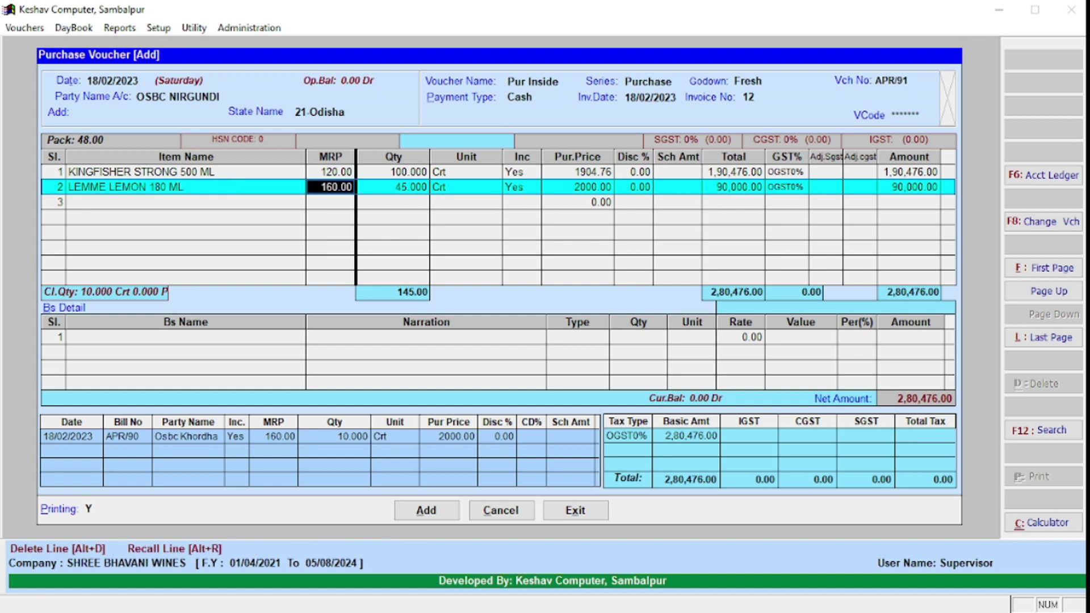
key("Return")
key("Return")
key("Return")
key("Return")
key("Return")
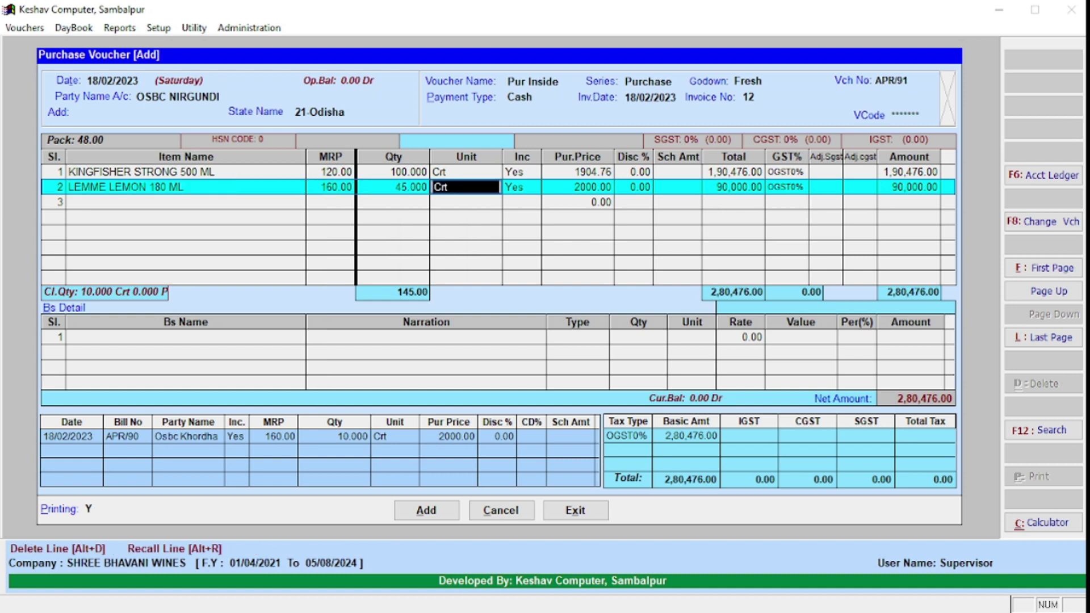
key("Return")
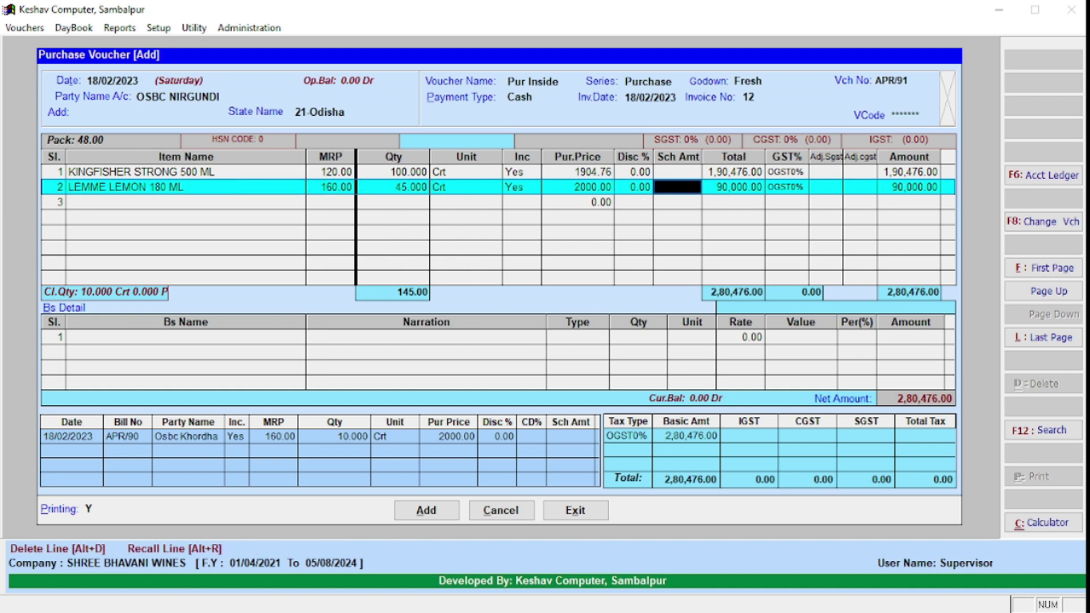
key("Return")
key("Return")
key("Return")
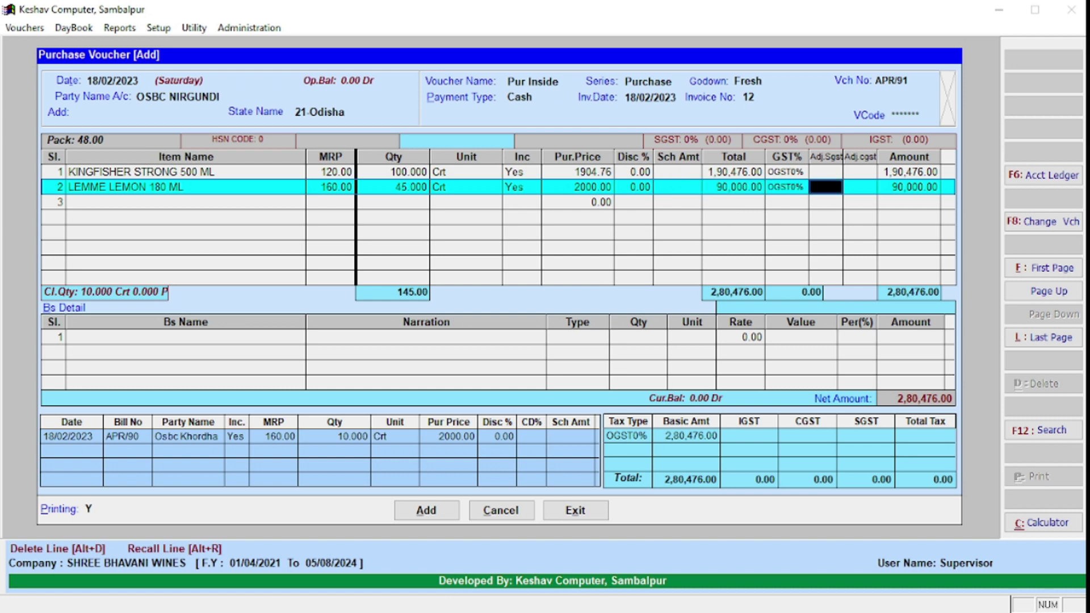
key("Left")
key("Left")
key("Left")
key("Left")
key("Left")
key("Left")
key("Left")
key("Left")
key("Left")
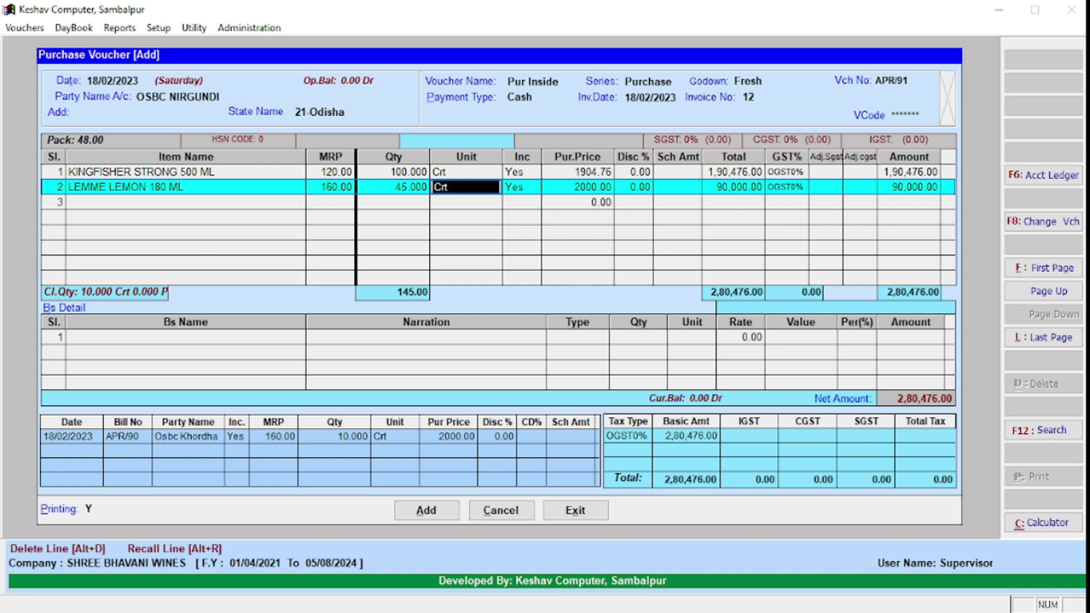
key("Left")
key("ctrl+Return")
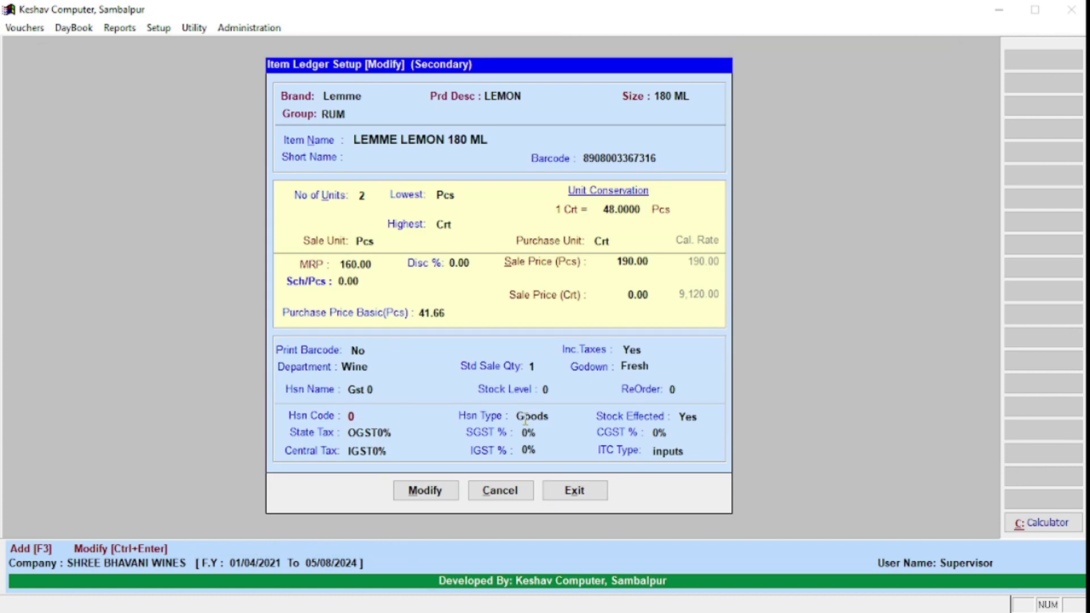
key("Escape")
key("Return")
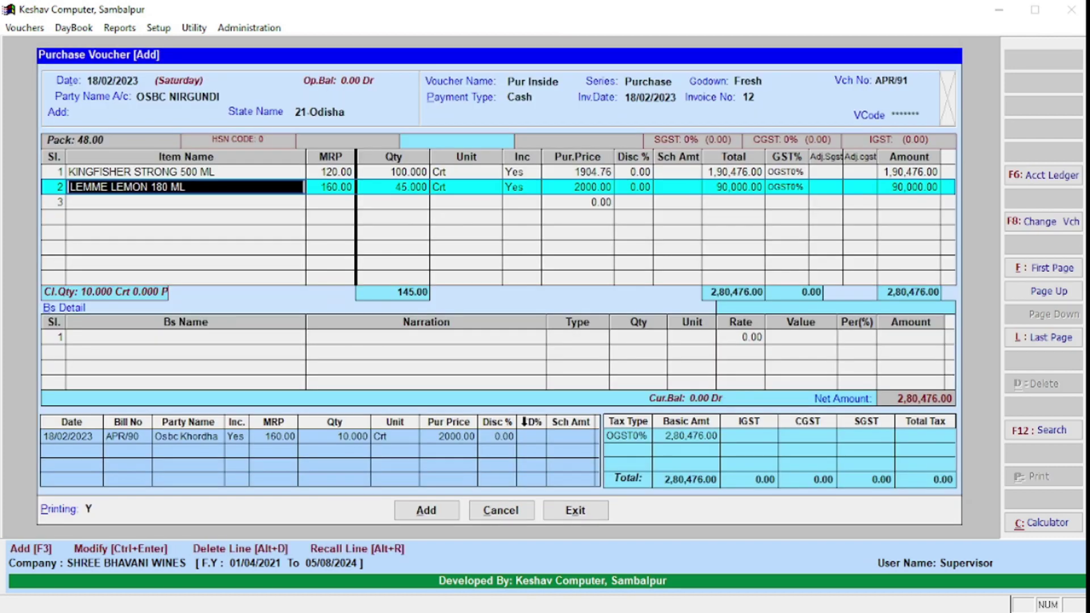
Step: Change the LEMME LEMON 180 ML quantity from 45 to 10 crates
key("Return")
type("10")
key("Return")
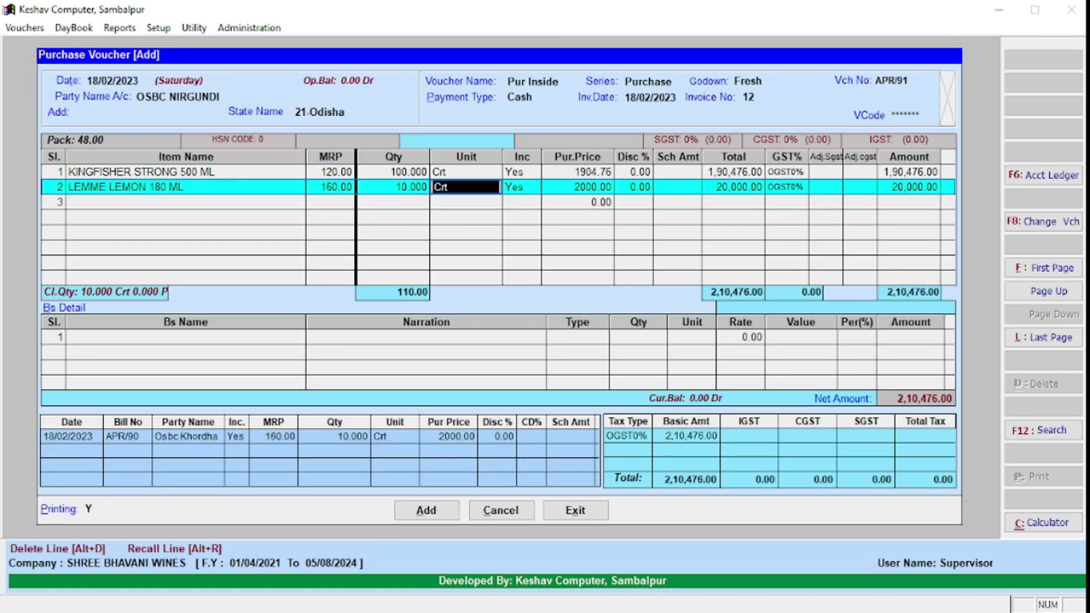
key("Left")
key("Left")
key("Left")
key("ctrl+Return")
key("Escape")
key("Right")
key("Right")
key("Right")
Step: Move through the BL, LPL, Freight and Labour footer fields of the voucher
key("Return")
key("Return")
key("Return")
key("Return")
key("Return")
key("Return")
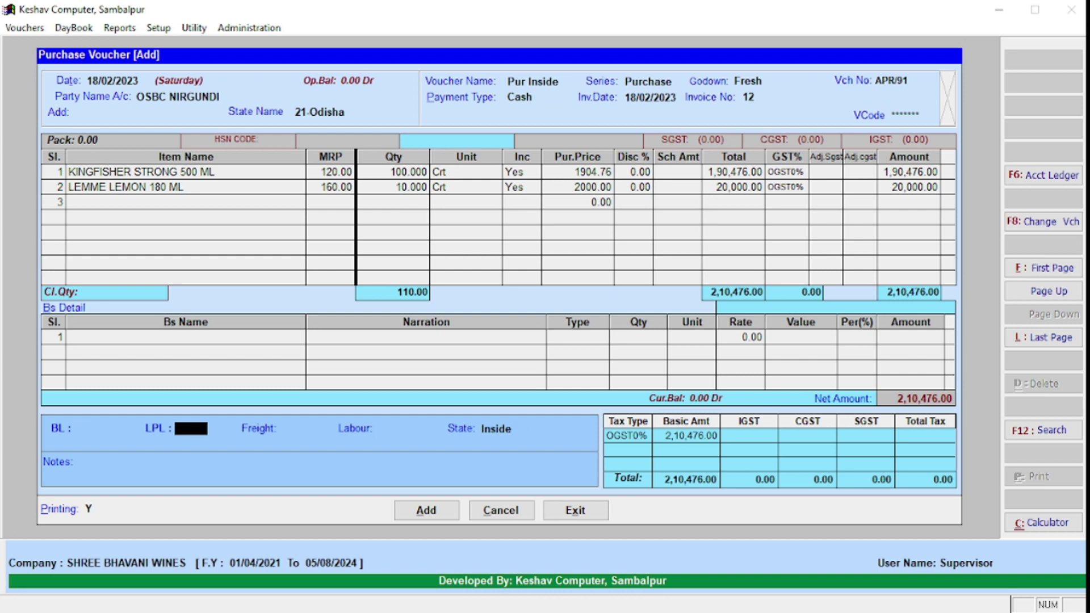
key("Left")
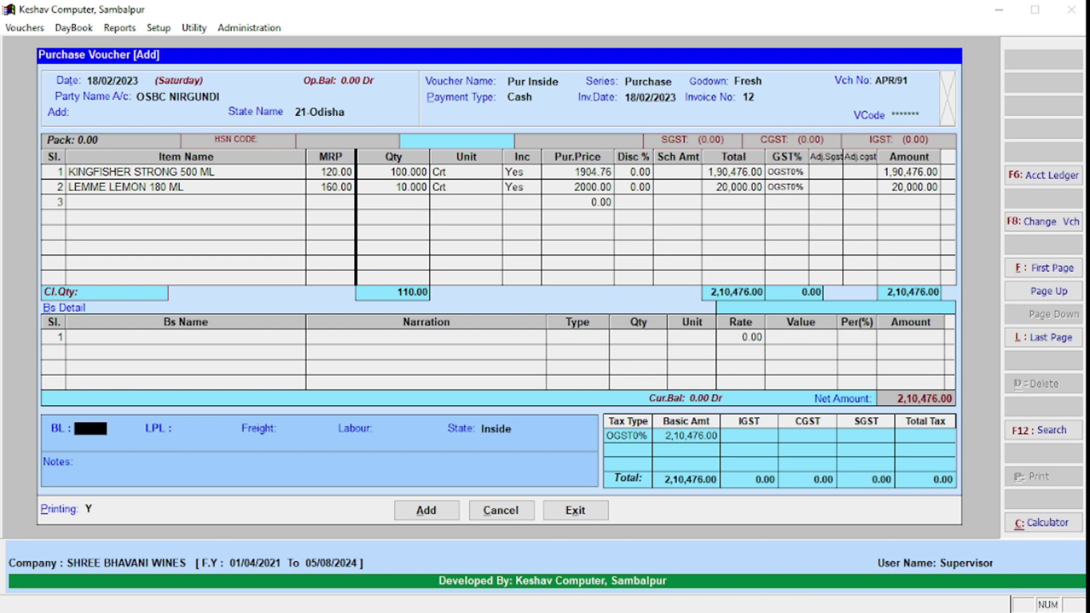
key("Up")
key("Return")
key("Return")
key("Return")
key("Up")
key("Up")
key("Return")
key("Return")
key("Return")
key("Up")
key("Up")
key("Up")
key("Return")
key("Return")
key("Return")
key("Up")
key("Up")
key("Up")
key("Up")
key("Return")
key("Return")
key("Return")
key("Return")
key("Up")
key("Up")
key("Up")
key("Up")
key("Up")
key("Down")
key("Return")
key("Return")
key("Return")
key("Return")
key("Return")
key("Up")
key("Up")
key("Up")
key("Up")
key("Up")
key("Return")
key("Return")
key("Return")
key("Return")
key("Return")
key("Return")
key("Return")
key("Return")
key("Return")
key("Return")
Step: Save voucher APR/91, skip barcode printing, and leave the new blank voucher
key("Return")
key("Return")
key("Escape")
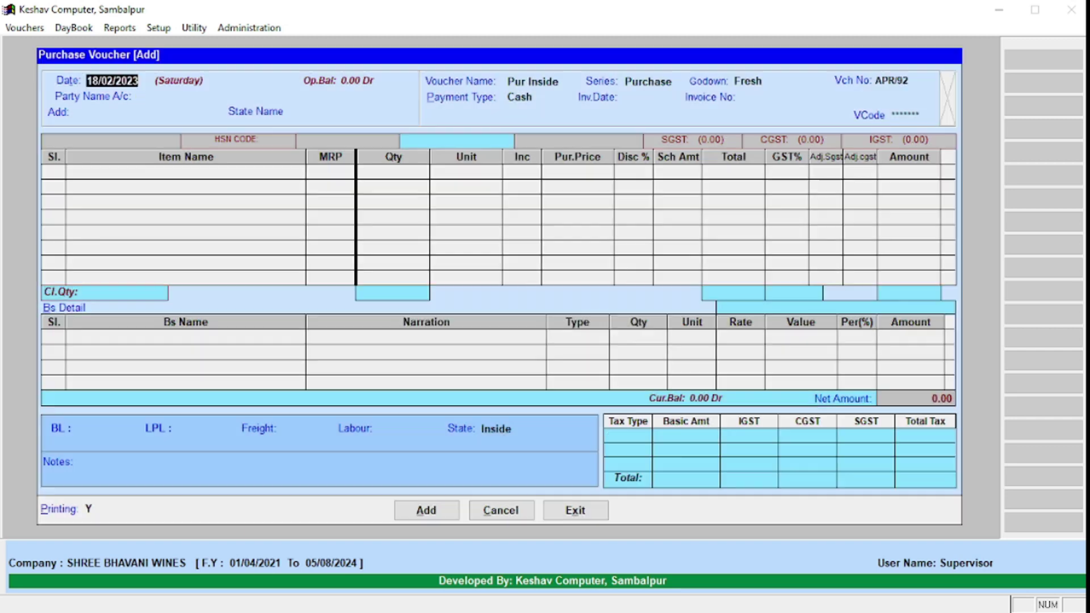
key("Escape")
key("Return")
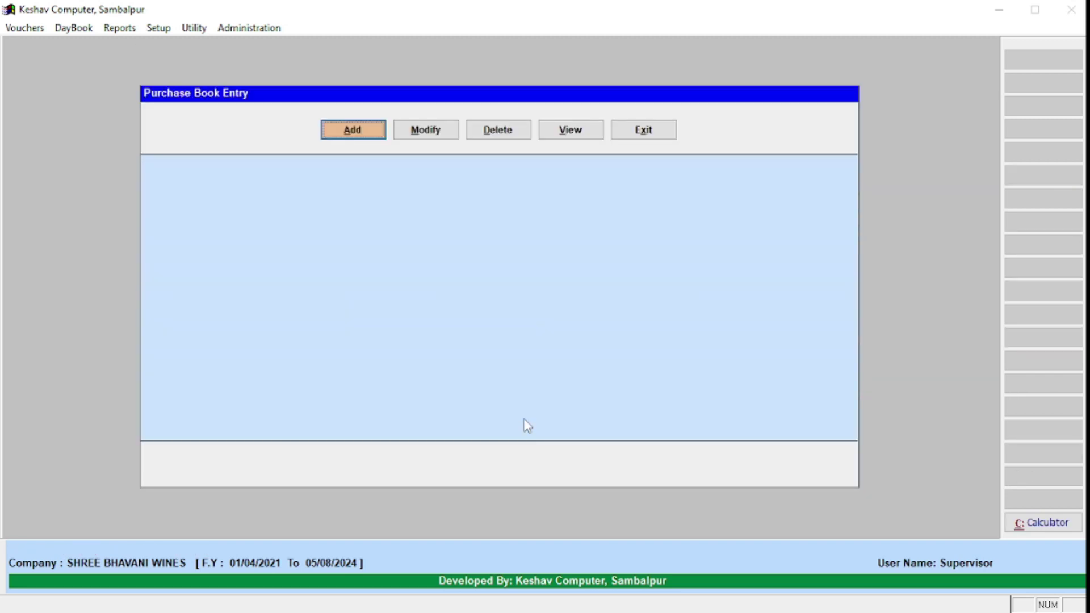
Step: Open the stock ledger report for LEMME LEMON 180 ML
key("Escape")
key("Right")
key("Right")
key("Down")
key("Down")
key("Down")
key("Down")
key("Down")
key("Down")
key("Down")
key("Down")
key("Down")
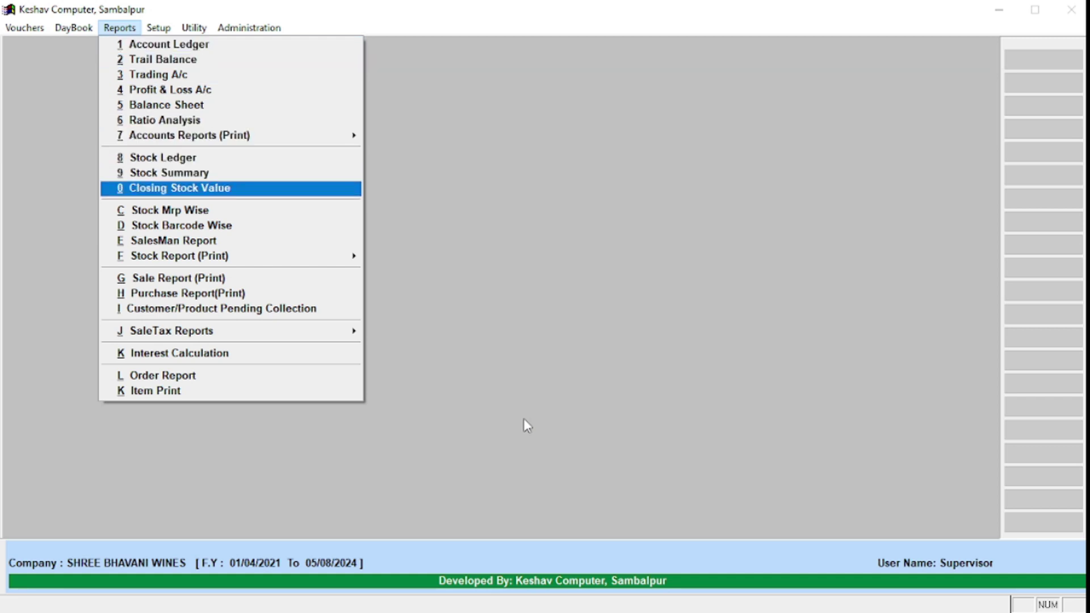
key("Up")
key("Up")
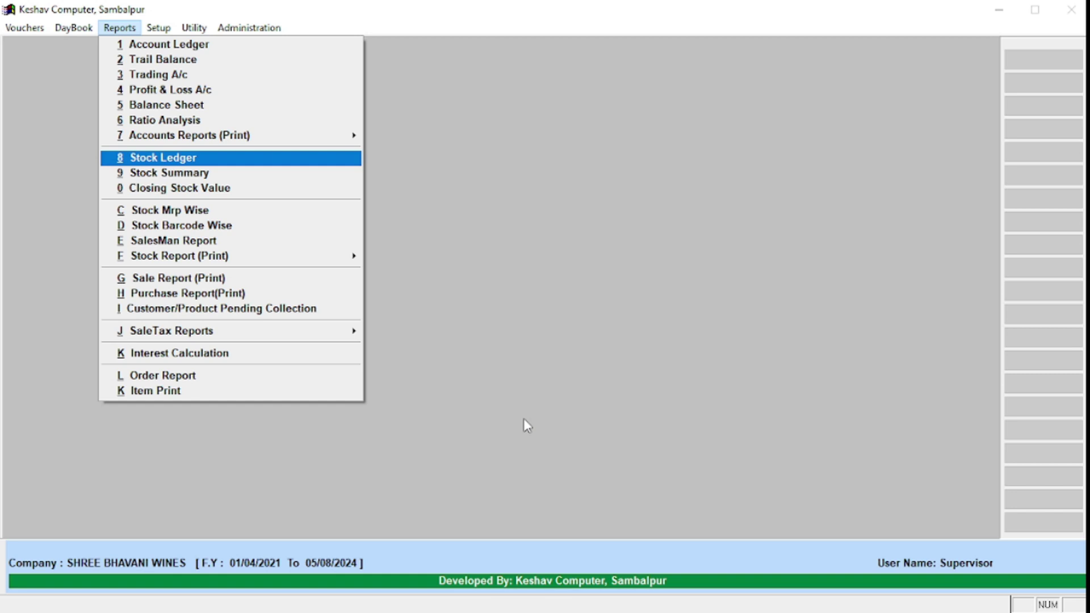
key("Return")
type("Lemm")
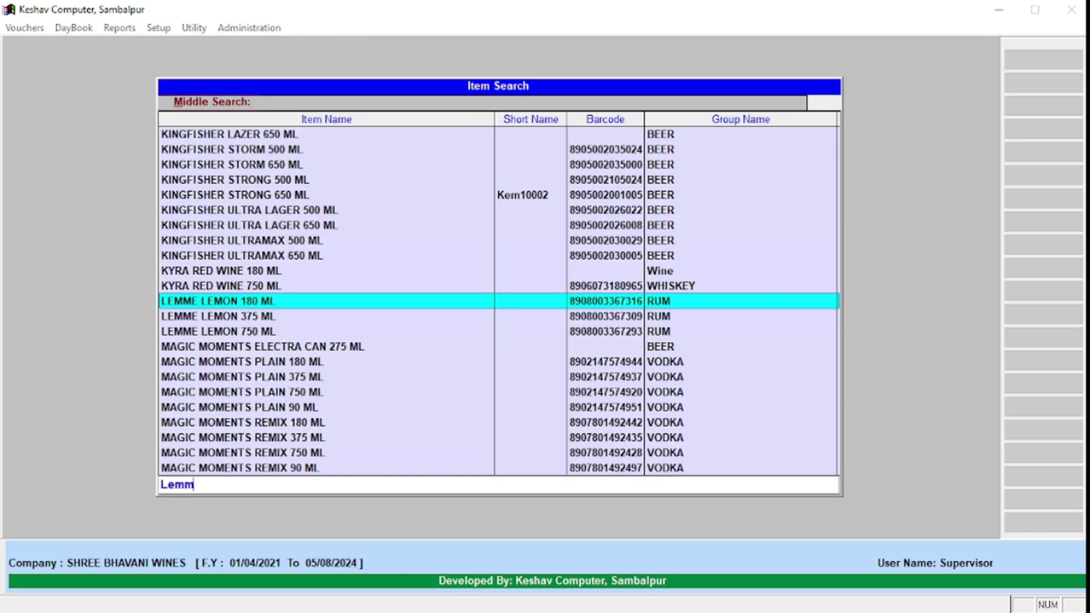
key("Return")
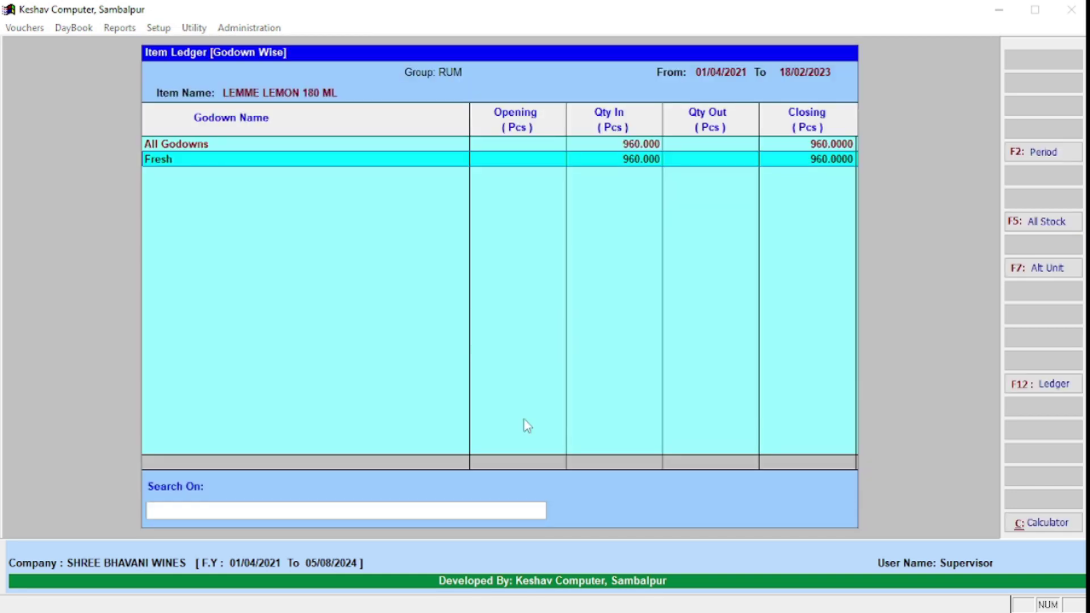
Step: Drill into the Fresh godown's February ledger down to the OSBC NIRGUNDI purchase entry
key("Return")
key("Page_Down")
key("Page_Down")
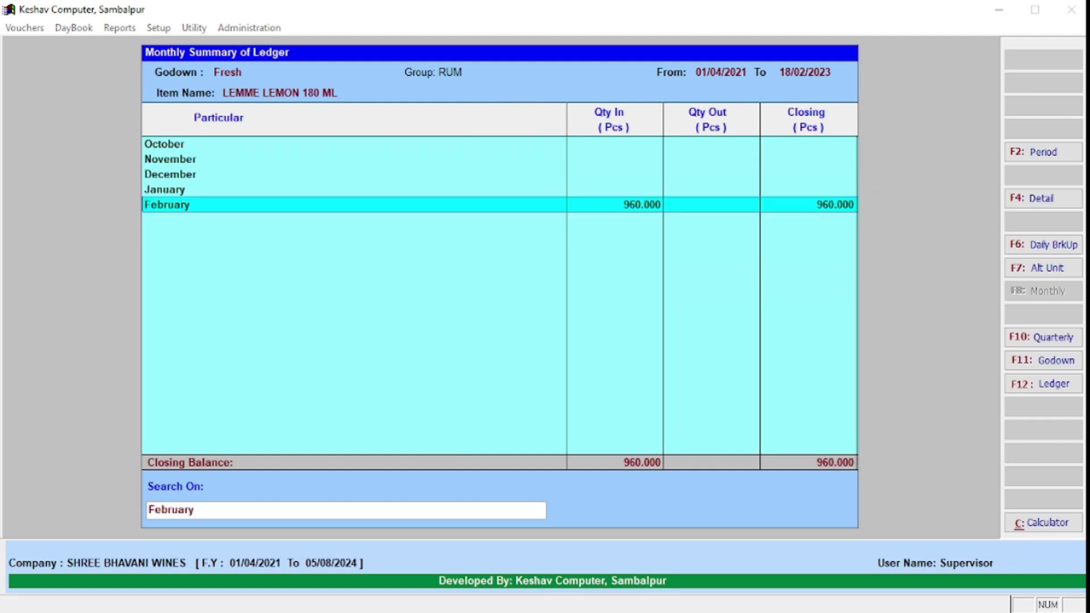
key("Return")
key("Down")
key("Up")
key("Down")
key("Up")
key("Down")
key("Up")
key("Down")
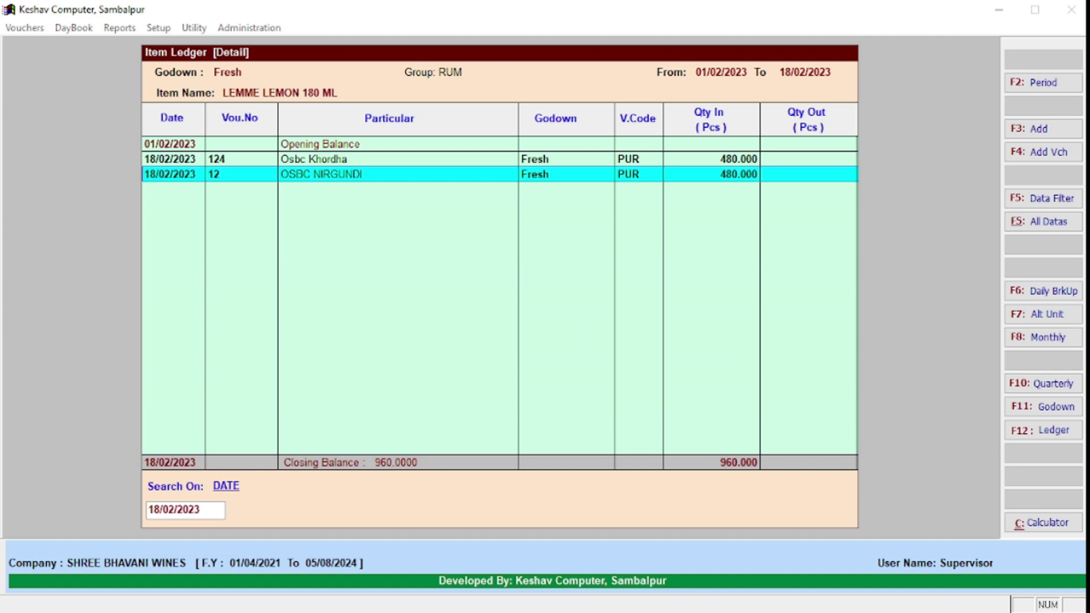
Step: View the OSBC NIRGUNDI invoice 12 voucher, then back out to the reports list
key("Return")
key("Return")
key("Return")
key("Return")
key("Return")
key("Return")
key("Return")
key("Return")
key("Return")
key("Return")
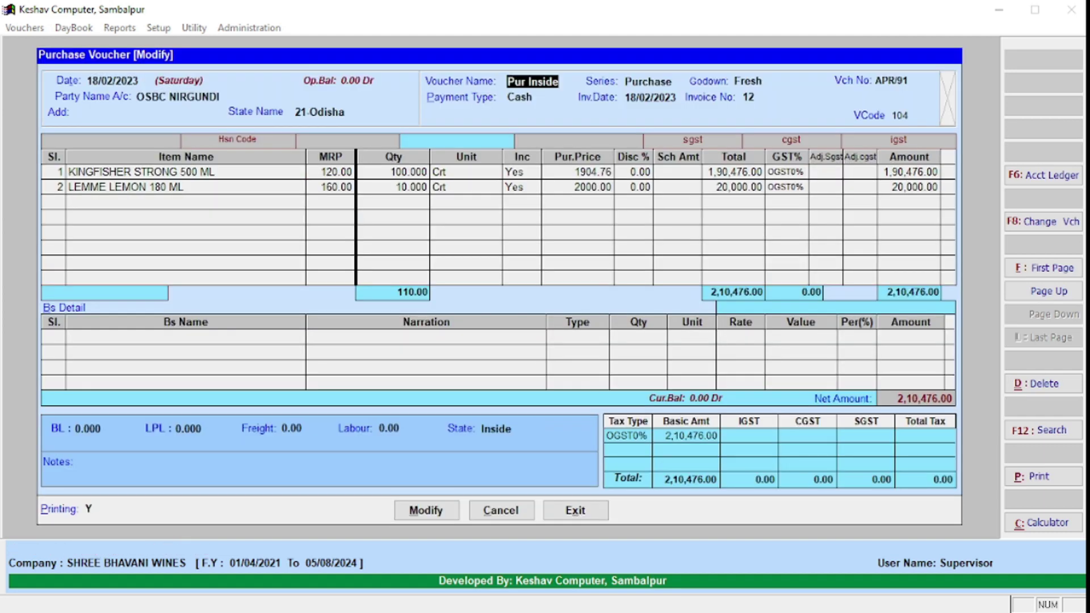
key("Return")
key("Return")
key("Return")
key("Return")
key("Return")
key("Return")
key("Return")
key("Return")
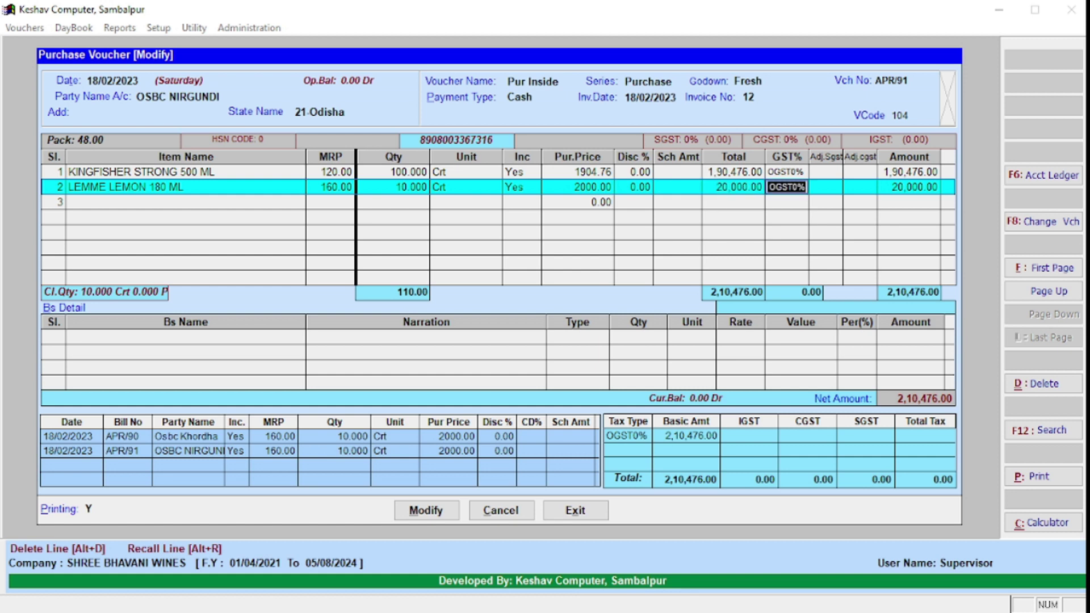
key("Escape")
key("Return")
key("Escape")
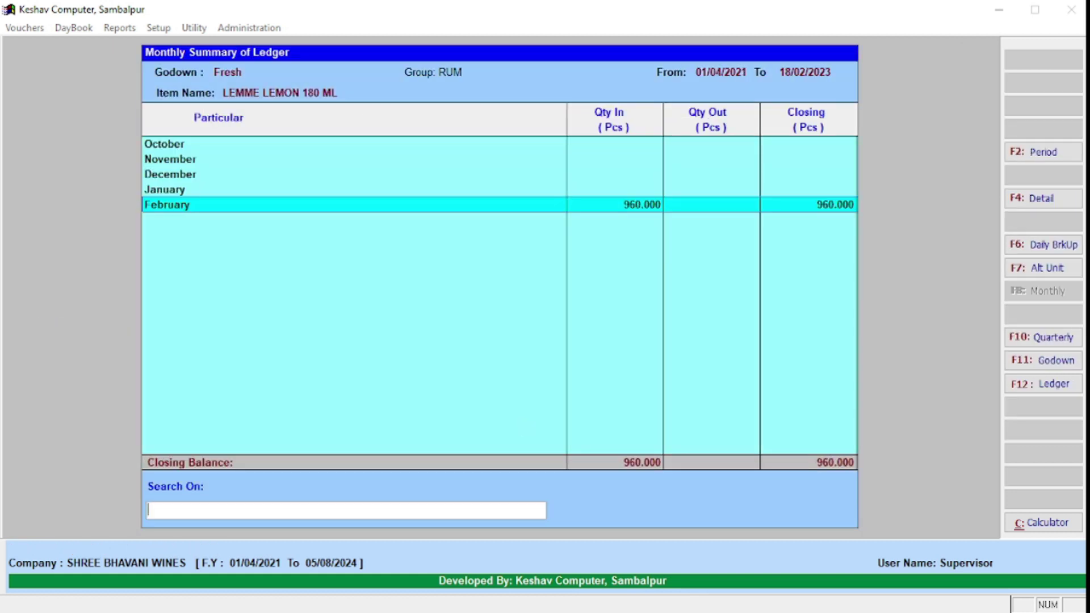
key("Escape")
key("Escape")
key("Return")
key("Escape")
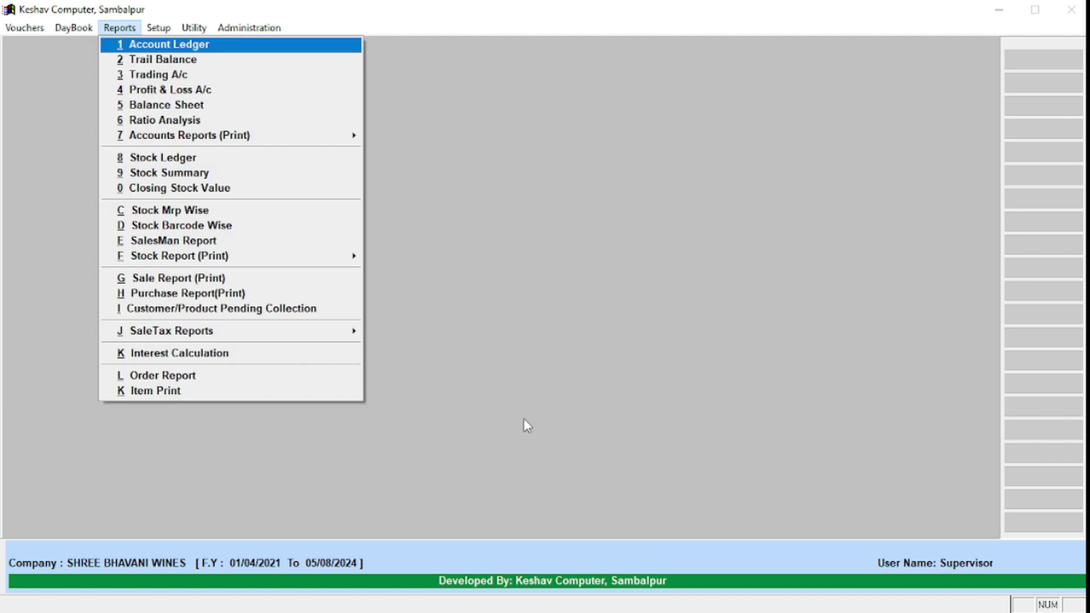
key("Down")
key("Down")
key("Down")
key("Down")
key("Down")
key("Down")
key("Down")
Step: Start a new cash book voucher dated 18/02/2023 with type Receipts
key("Left")
key("Left")
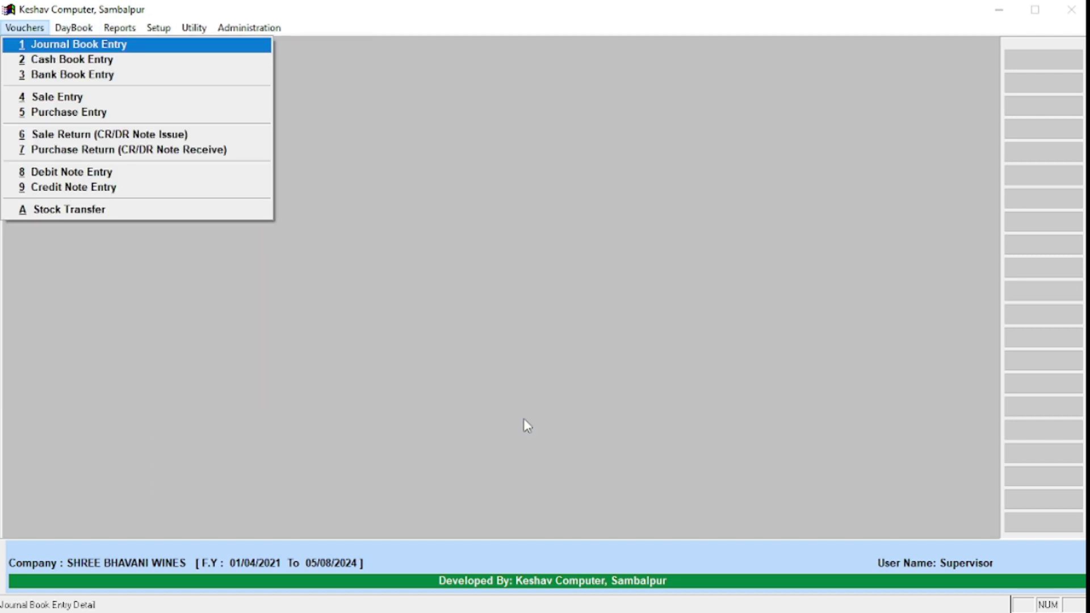
key("Down")
key("Down")
key("Up")
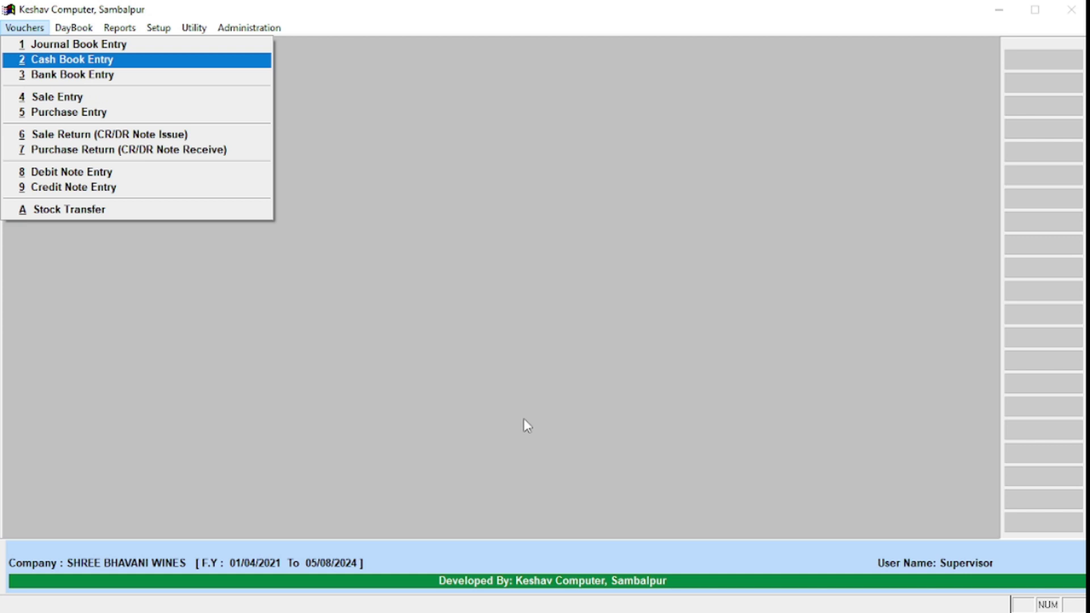
key("Return")
key("Return")
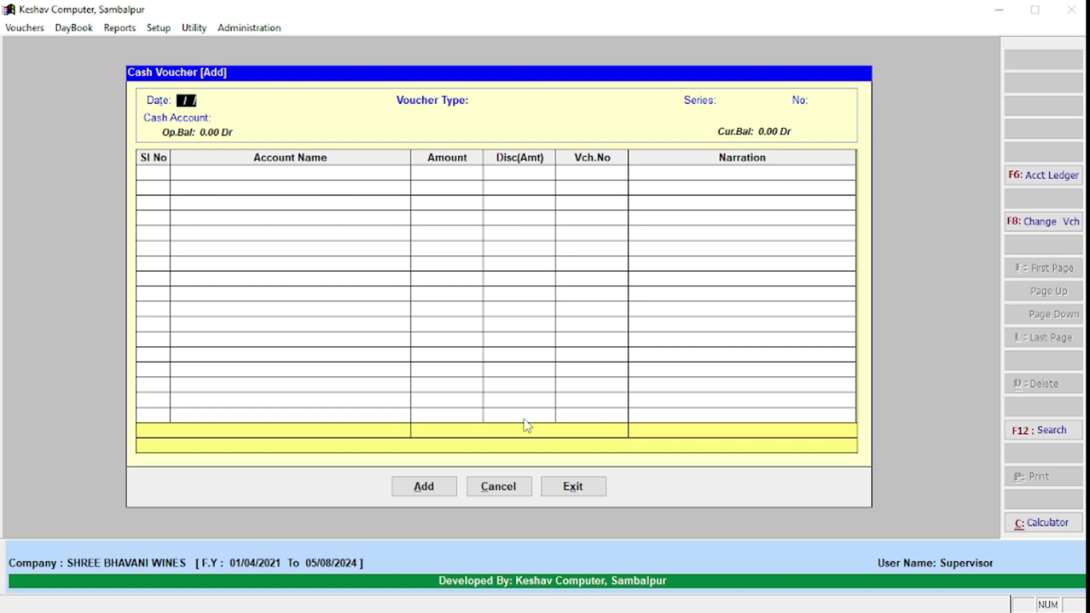
type("18")
key("Return")
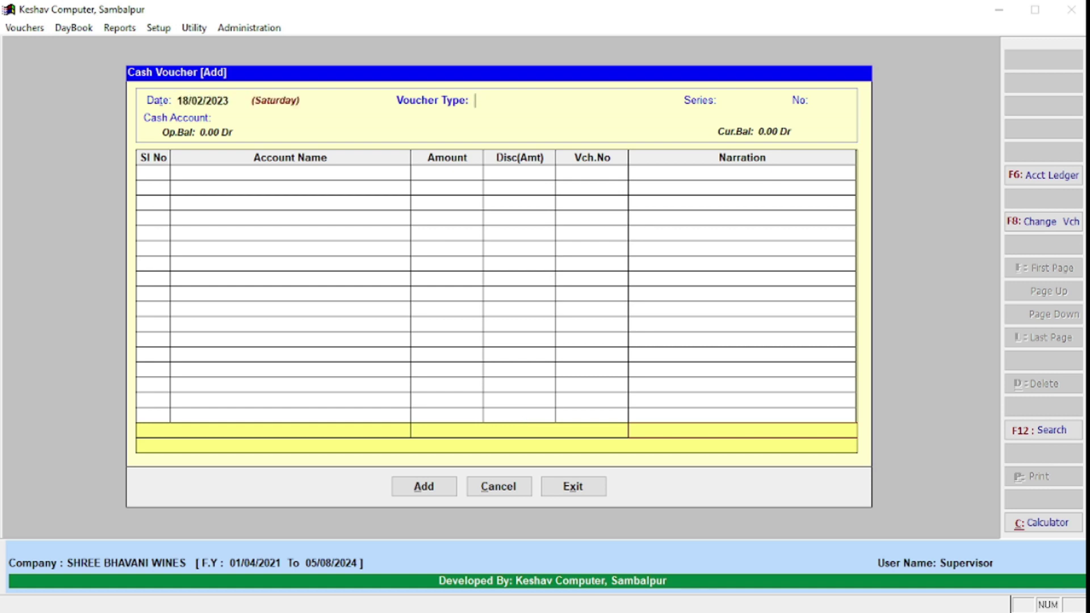
type("re")
key("Return")
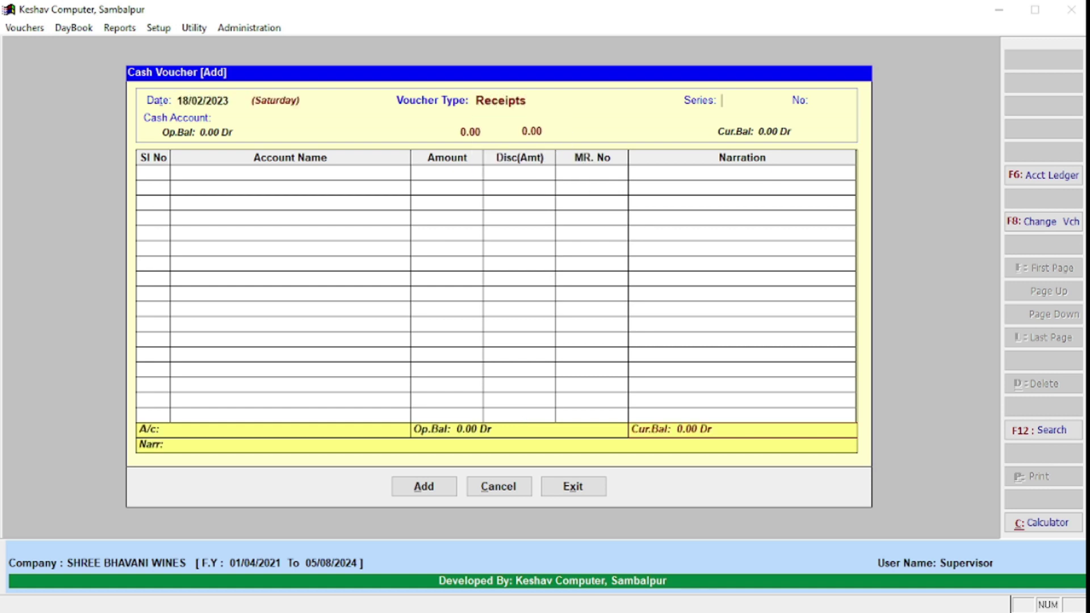
key("Return")
key("Return")
key("Return")
Step: Set CASH A/C as the cash account and pick the customer's account
type("c")
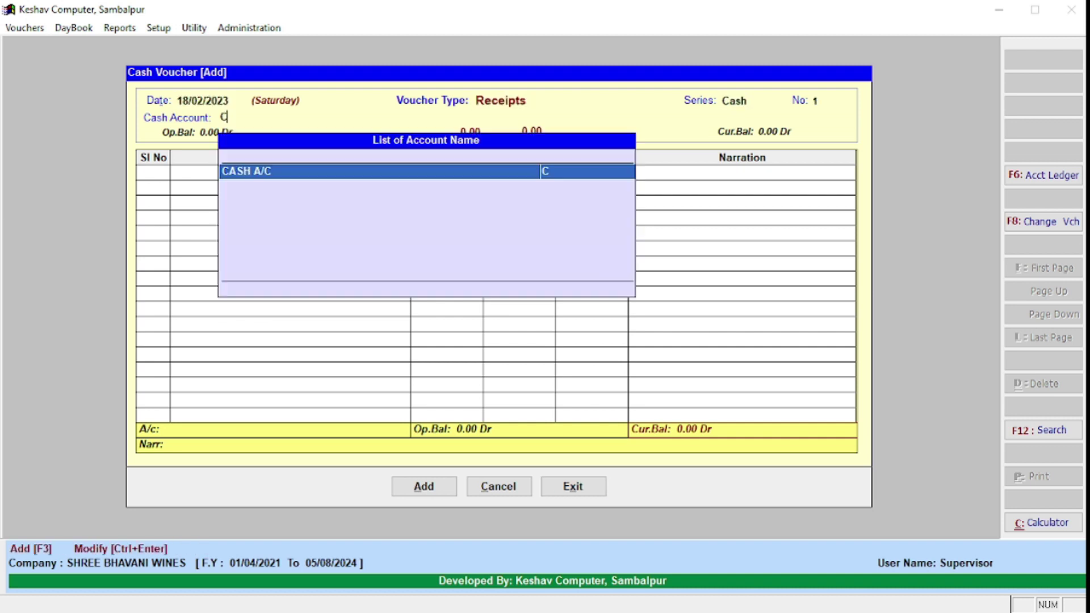
key("Return")
type("Ram")
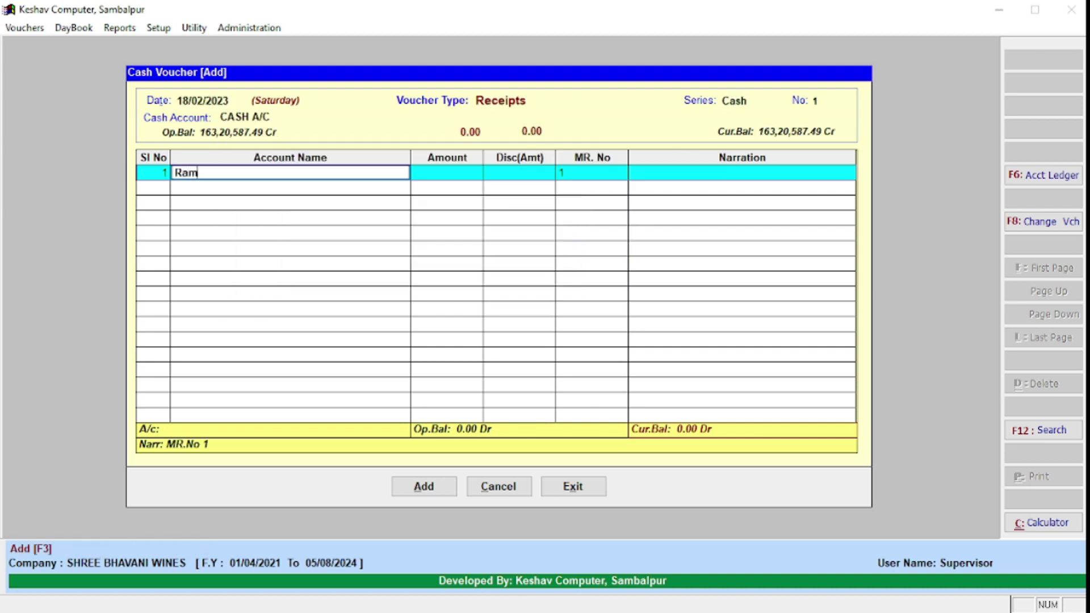
key("Return")
key("Left")
key("BackSpace")
type("m")
key("Return")
key("Left")
type("R")
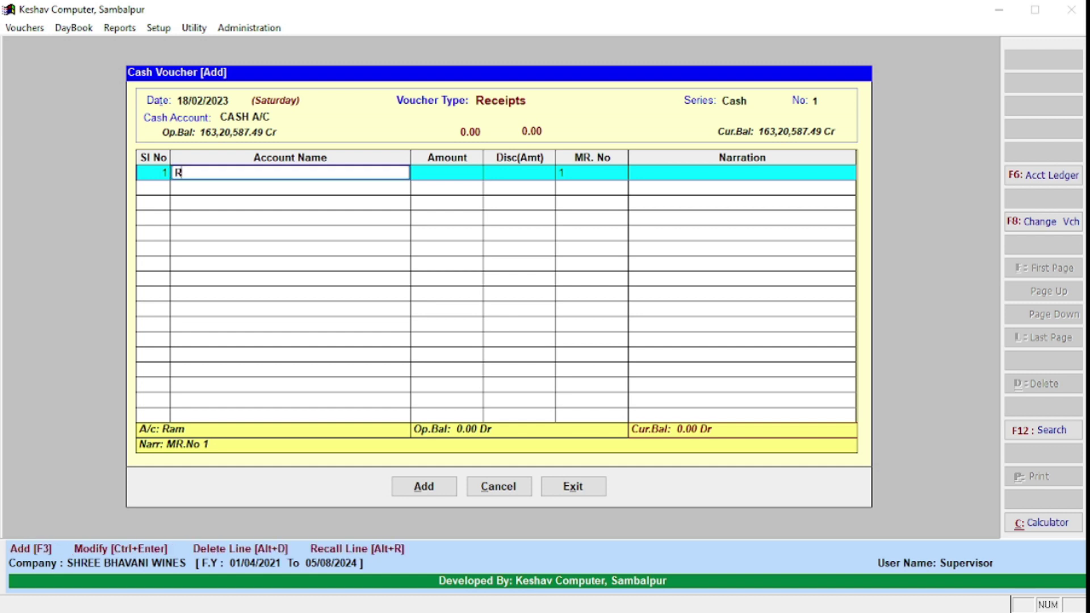
type("am Bh")
key("Return")
key("Return")
Step: Enter the amount 2060 and keep Receipts as the voucher type
type("2060")
key("Escape")
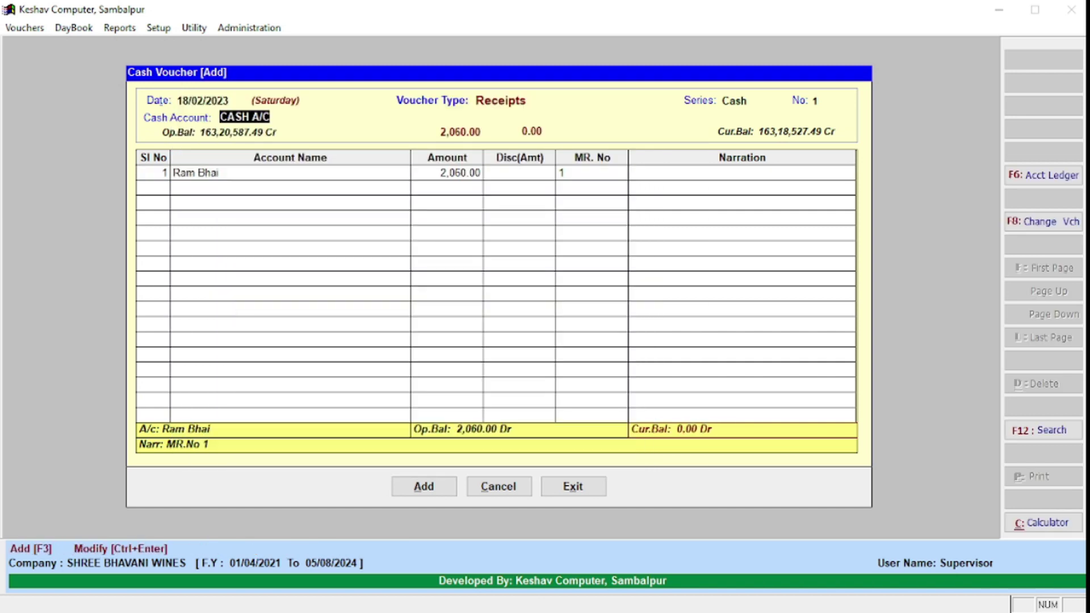
key("Escape")
key("Return")
key("Down")
key("Up")
key("Down")
key("Up")
key("Down")
key("Up")
key("Down")
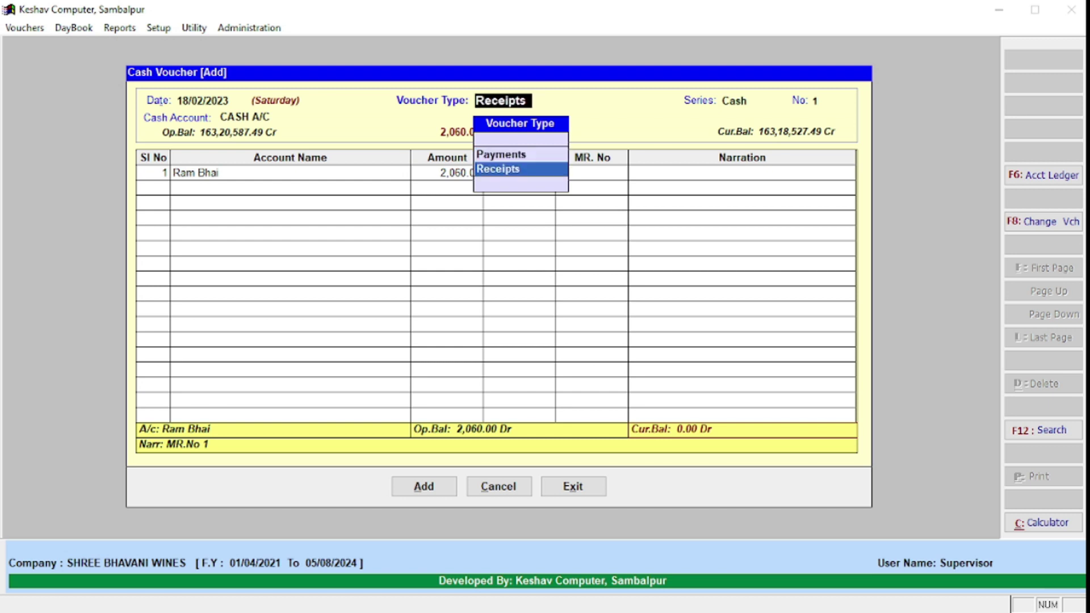
key("Up")
key("Down")
key("Up")
key("Down")
Step: Save the receipt and exit the cash voucher form
key("Return")
key("Return")
key("Return")
key("Return")
key("Return")
key("Return")
key("Return")
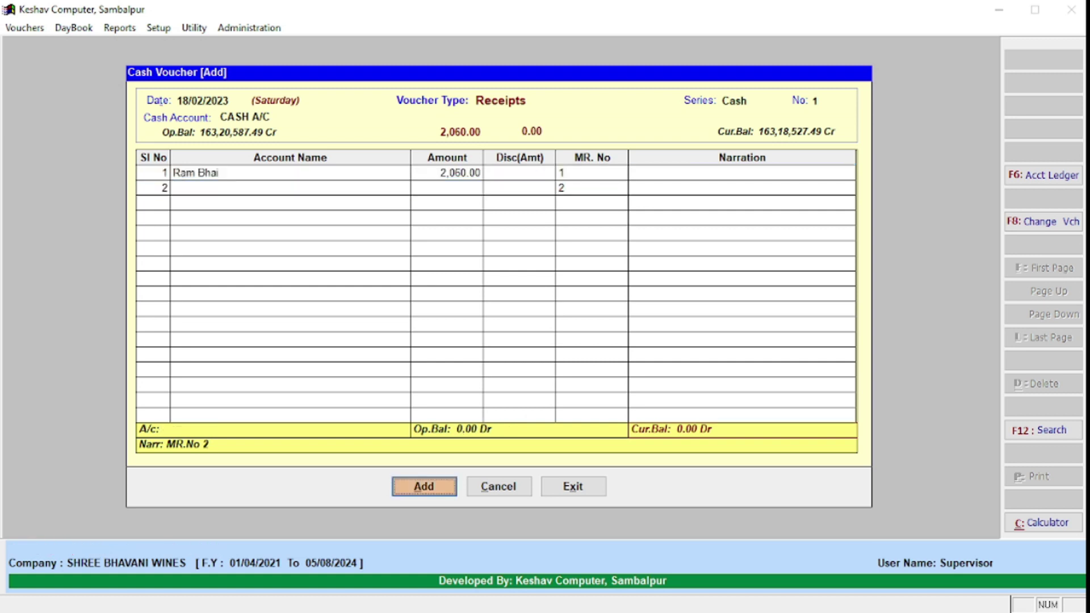
key("Return")
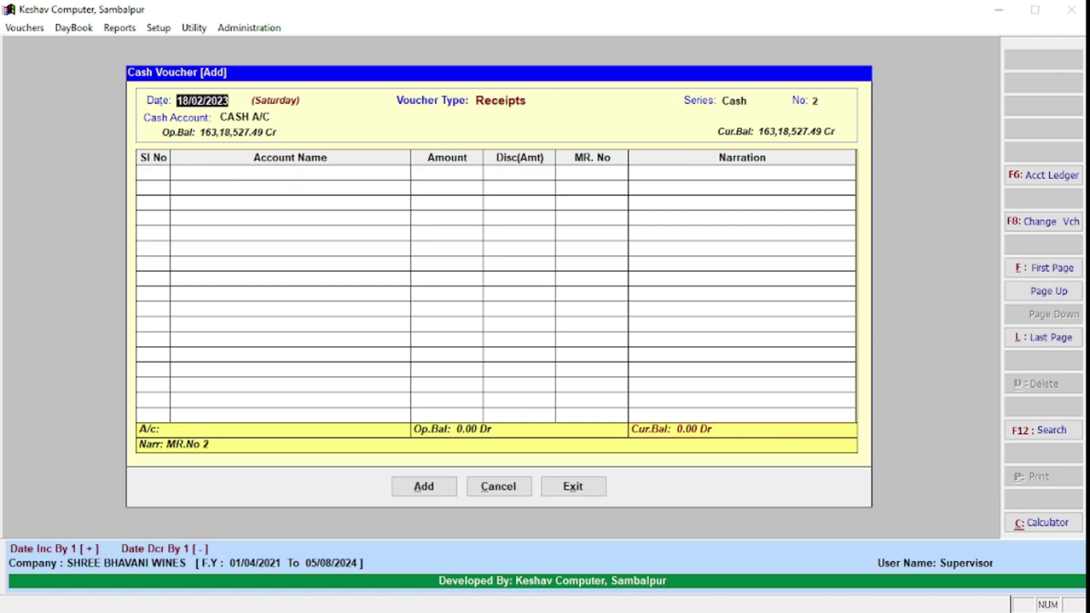
key("Escape")
Step: Exit the cash voucher and open the customer's monthly Account Ledger summary
key("Return")
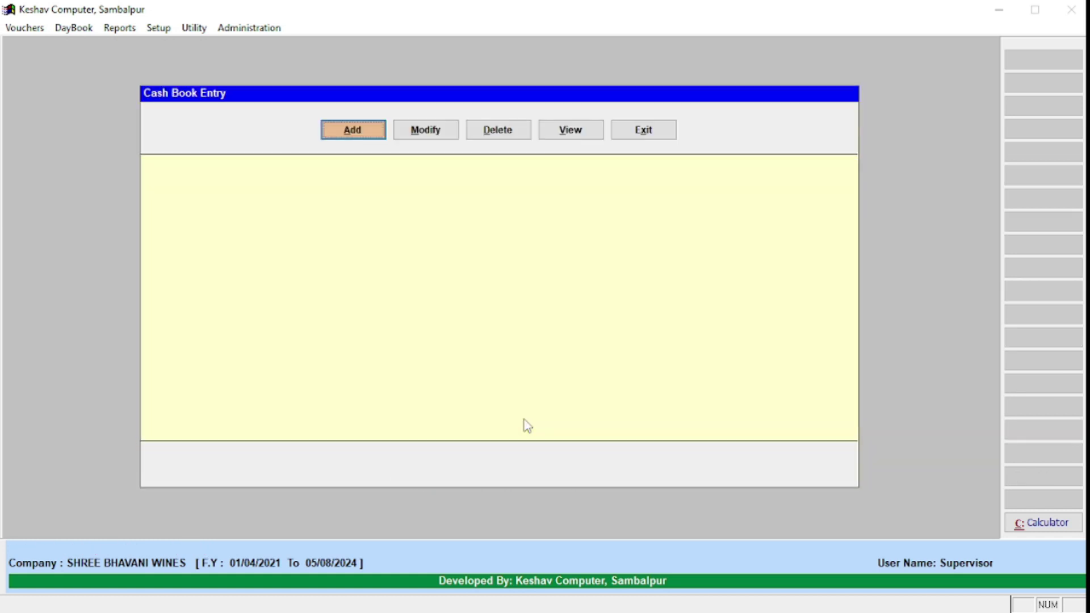
key("Escape")
key("Right")
key("Right")
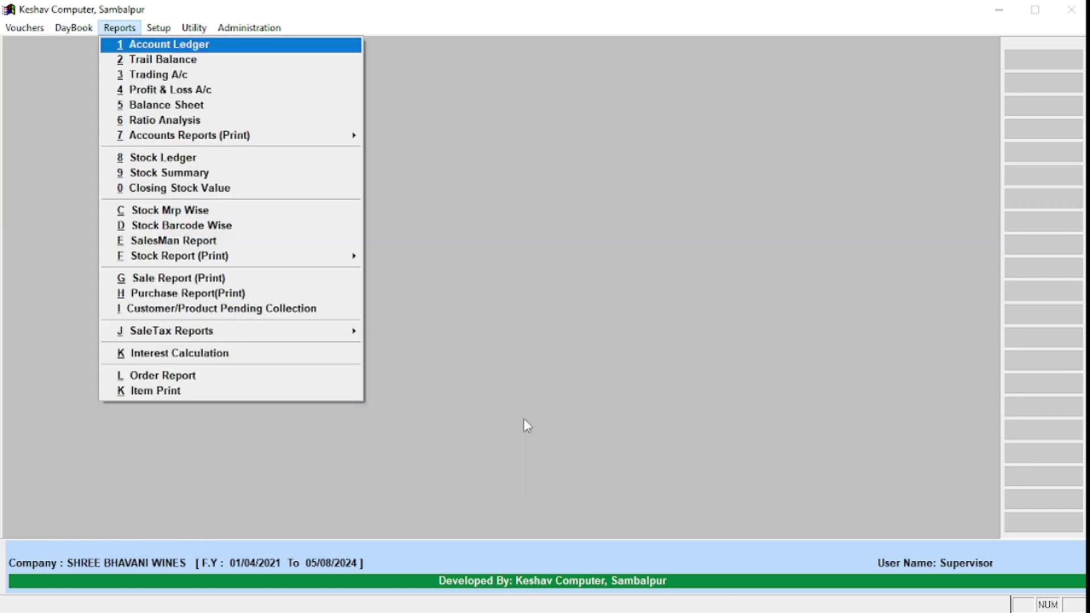
key("Return")
type("Ra")
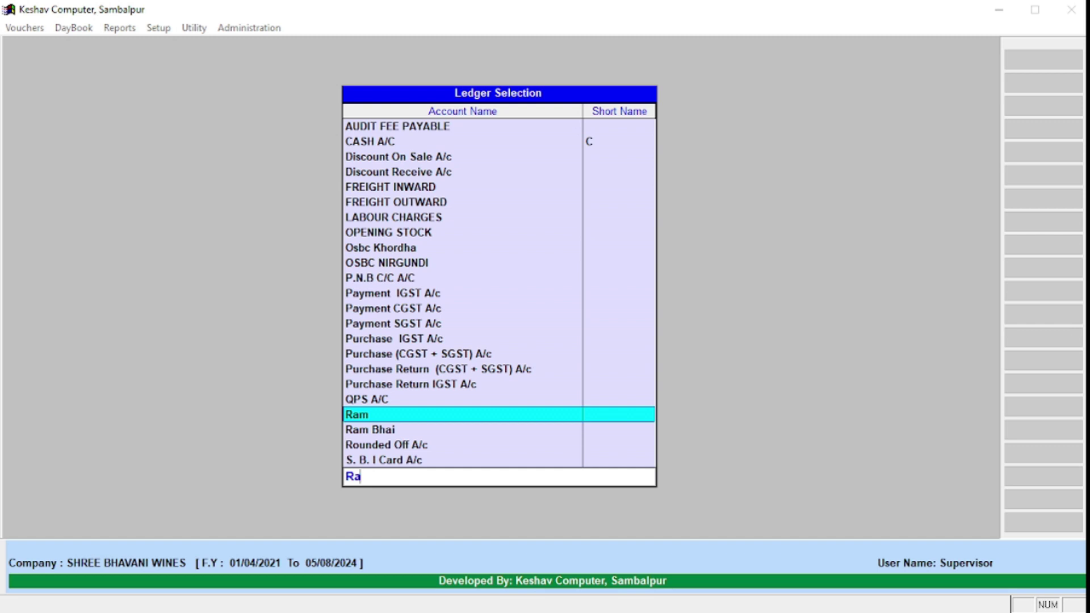
type("m B")
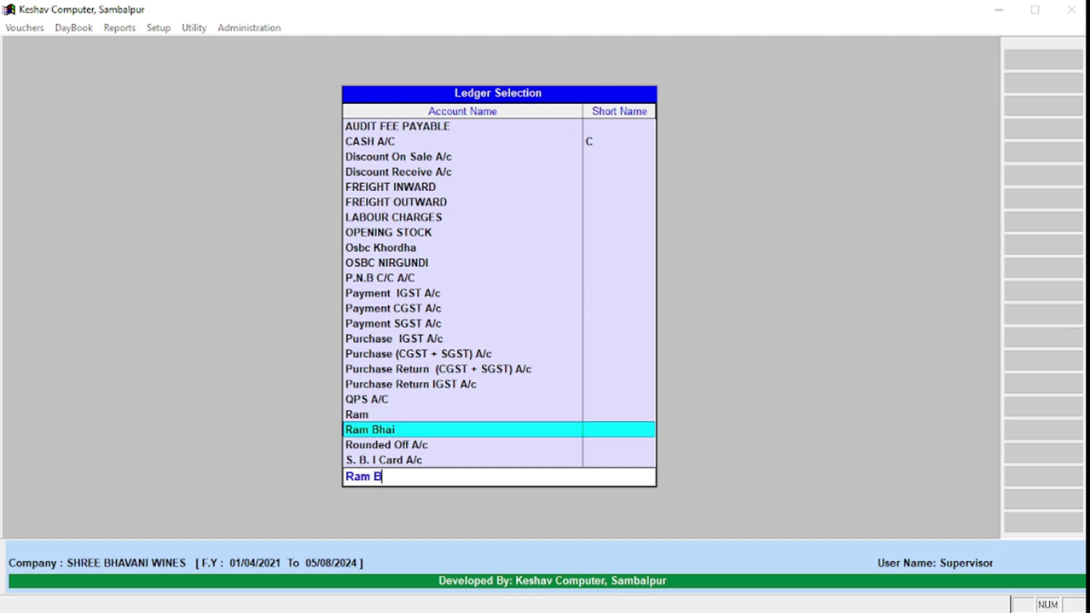
key("Escape")
key("Escape")
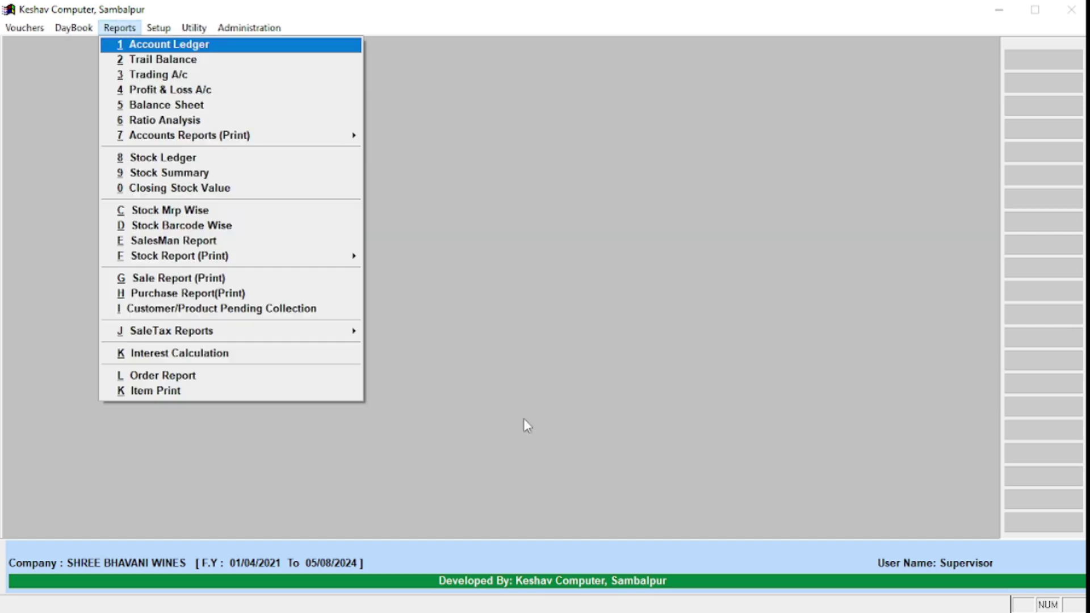
key("Return")
type("R")
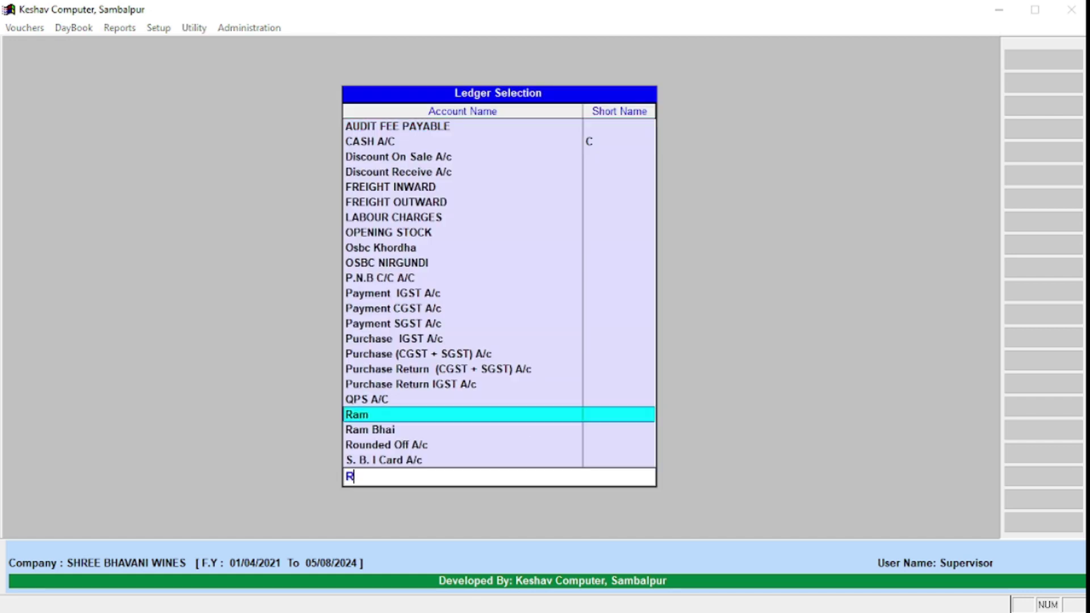
type("am Bh")
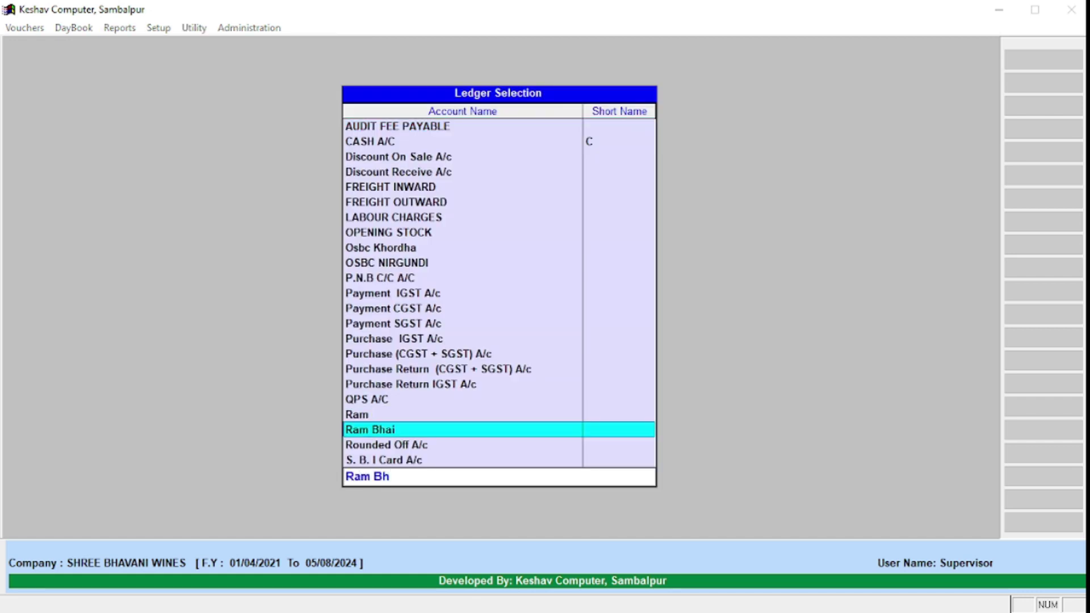
key("Return")
Step: Preview the detailed February ledger showing 2,060.00 squared to 0.00 Dr, then close it
key("Page_Down")
key("Page_Down")
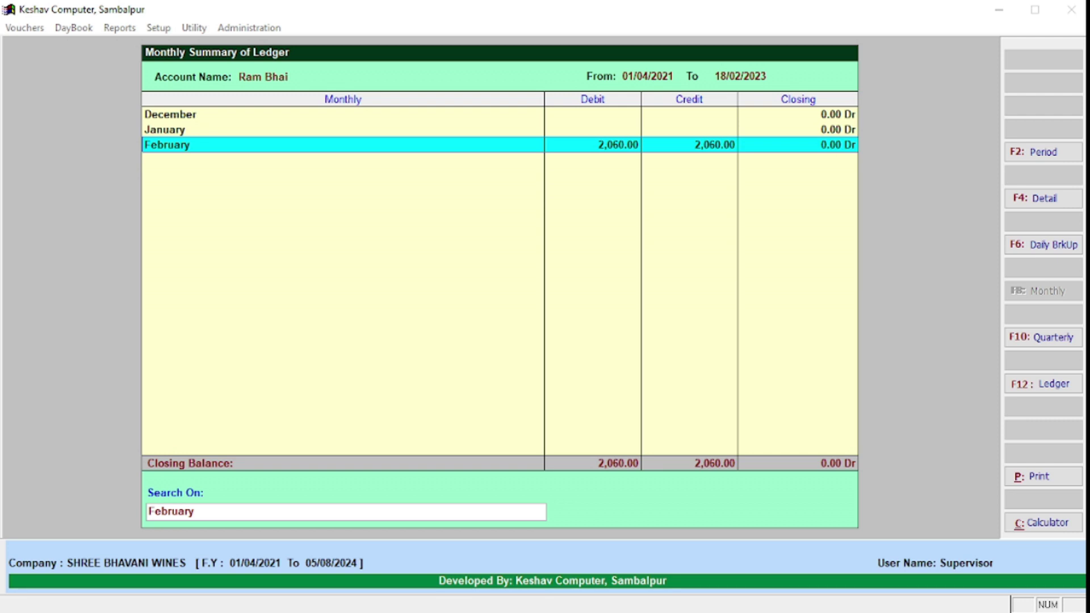
key("Return")
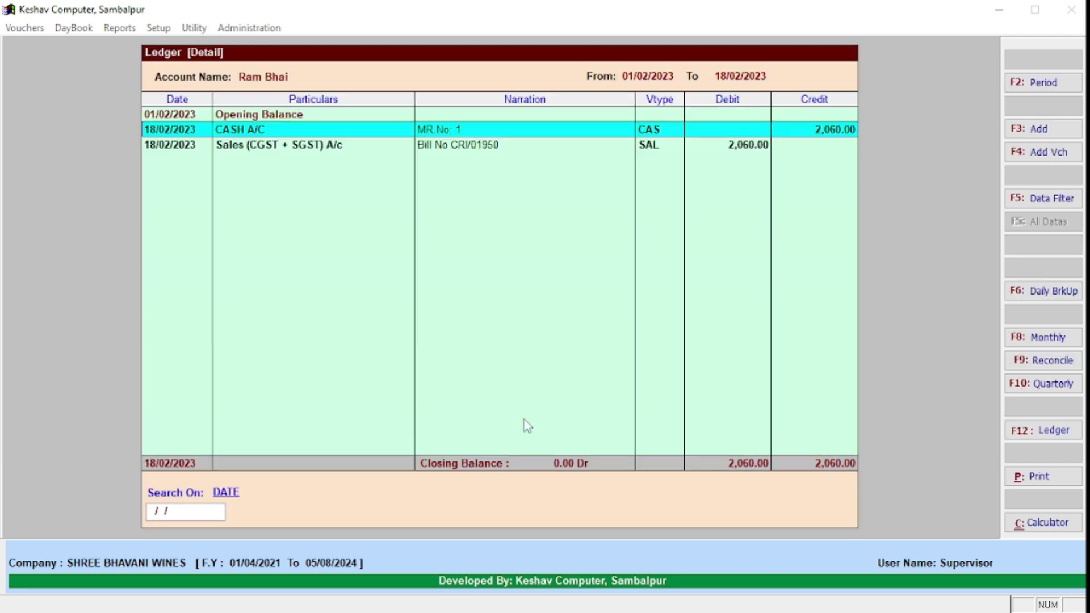
key("p")
key("Return")
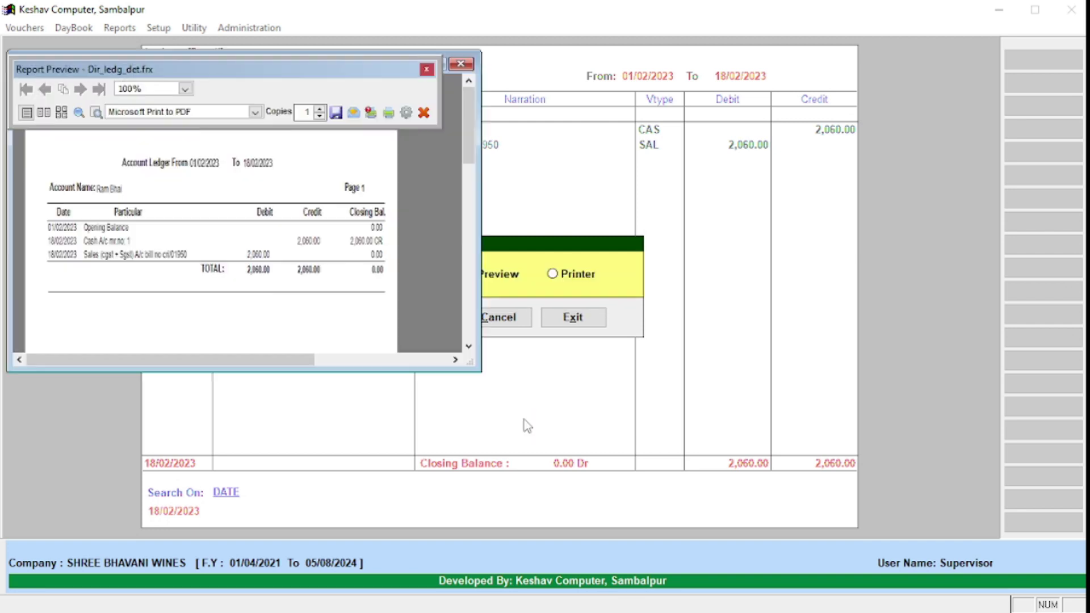
key("Escape")
key("Escape")
key("Escape")
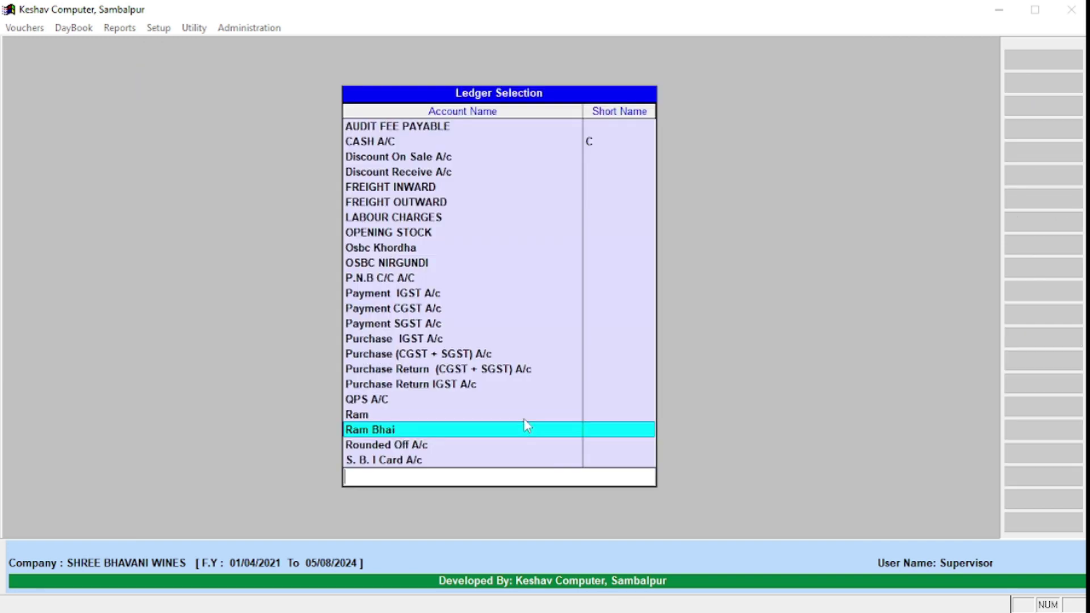
key("Escape")
key("Left")
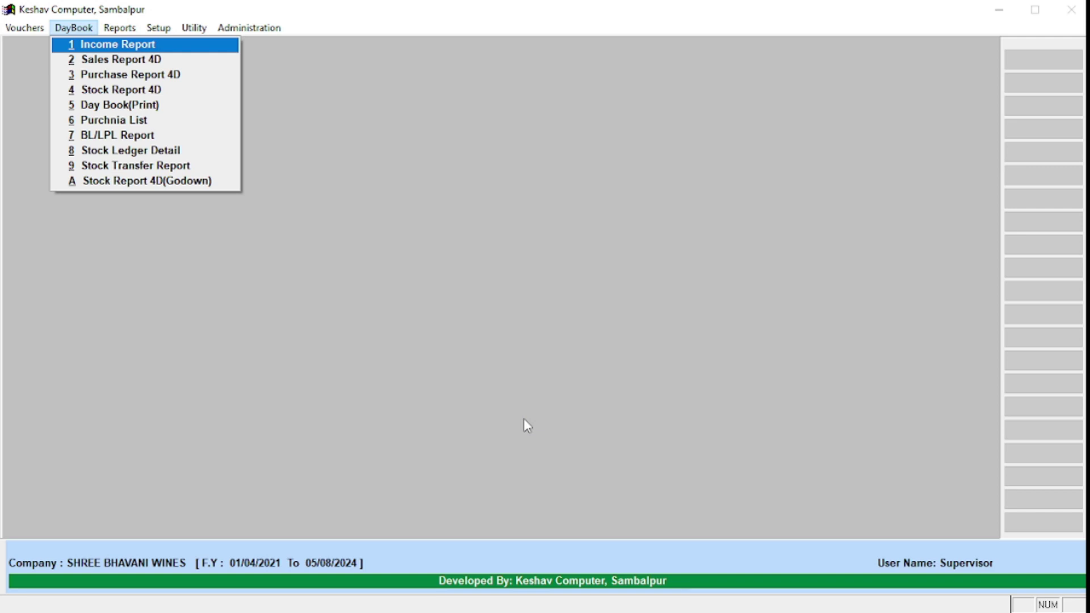
Step: Open the DayBook Income Report and choose the DayWise Summary report
key("Down")
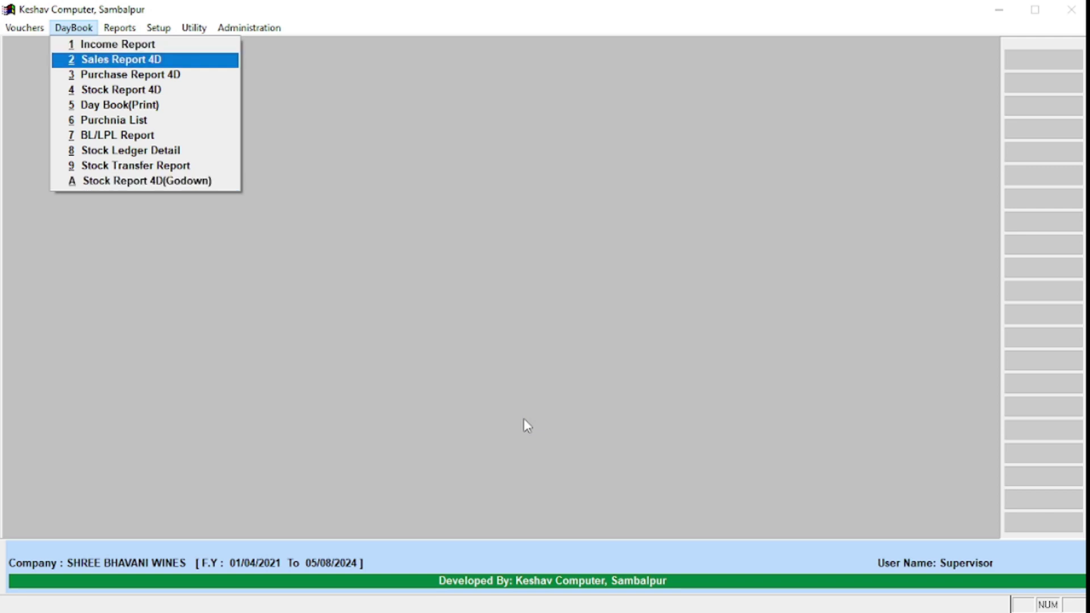
key("Up")
key("Down")
key("Down")
key("Down")
key("Down")
key("Down")
key("Down")
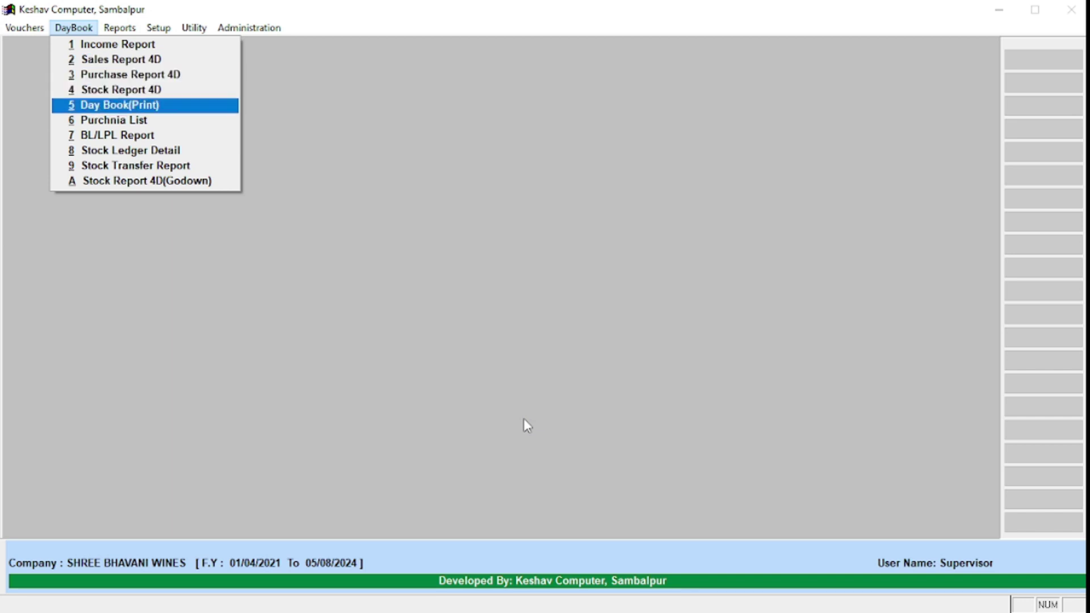
key("Down")
key("Down")
key("Down")
key("Up")
key("Up")
key("Up")
key("Up")
key("Up")
key("Up")
key("Up")
key("Up")
key("Up")
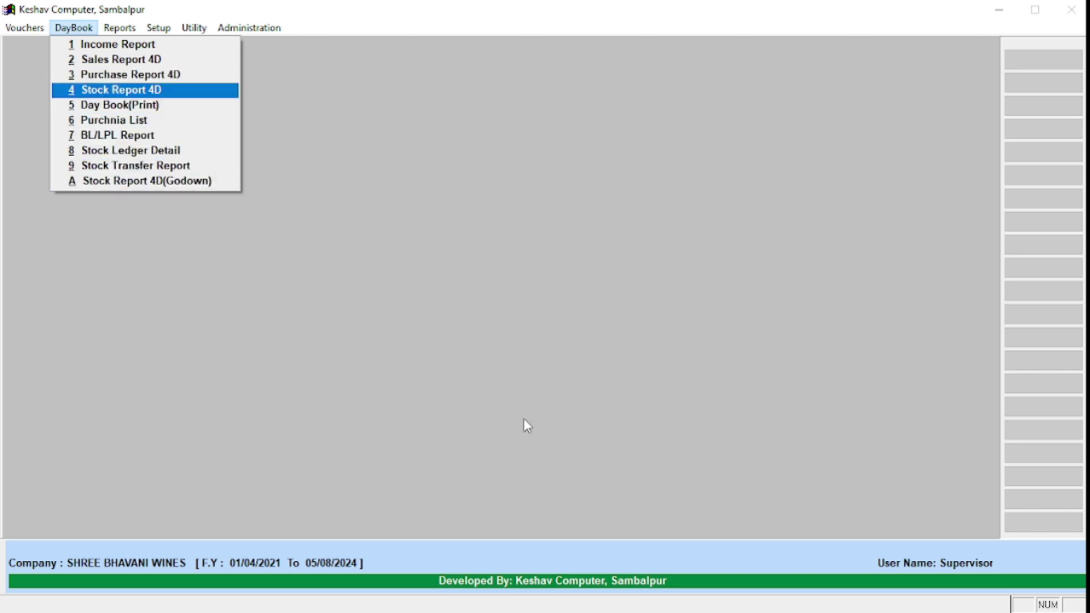
key("Down")
key("Down")
key("Down")
key("Down")
key("Down")
key("Down")
key("Down")
key("Down")
key("Down")
key("Up")
key("Up")
key("Up")
key("Up")
key("Up")
key("Up")
key("Up")
key("Up")
key("Up")
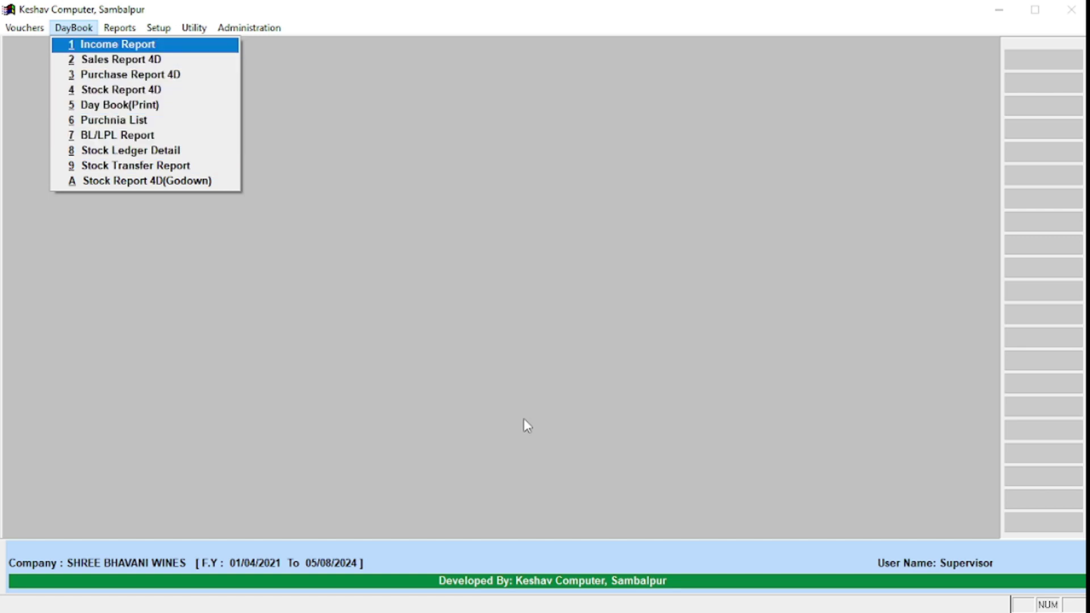
key("Return")
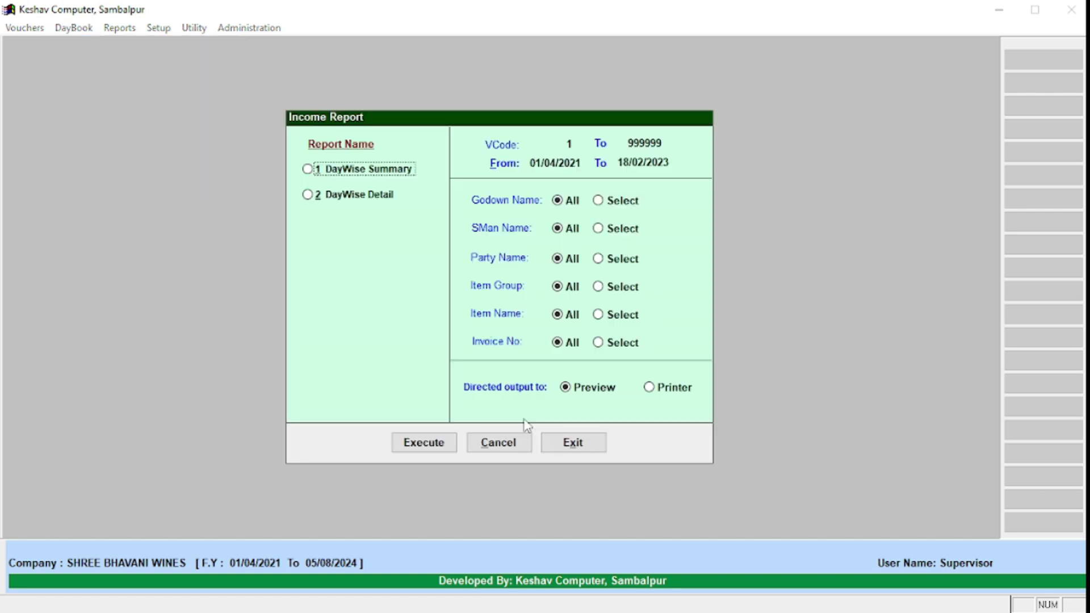
key("Return")
Step: Preview the summary for 15/01/2023, maximized at 100%, showing income 1,135.89
key("Up")
key("Up")
key("Return")
key("Return")
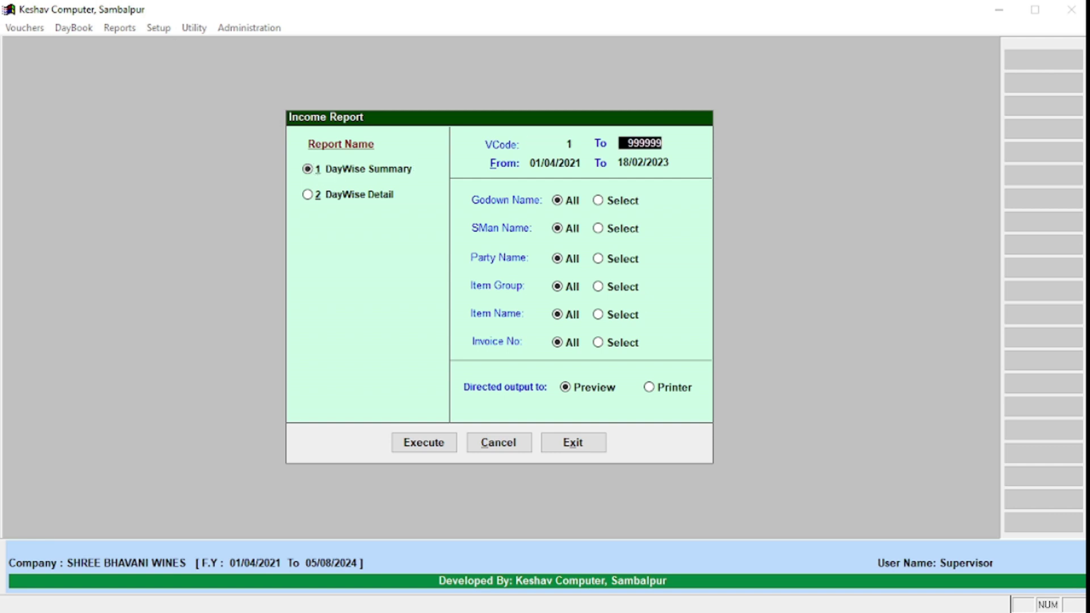
key("Return")
type("15/01/2023")
key("Return")
type("1501")
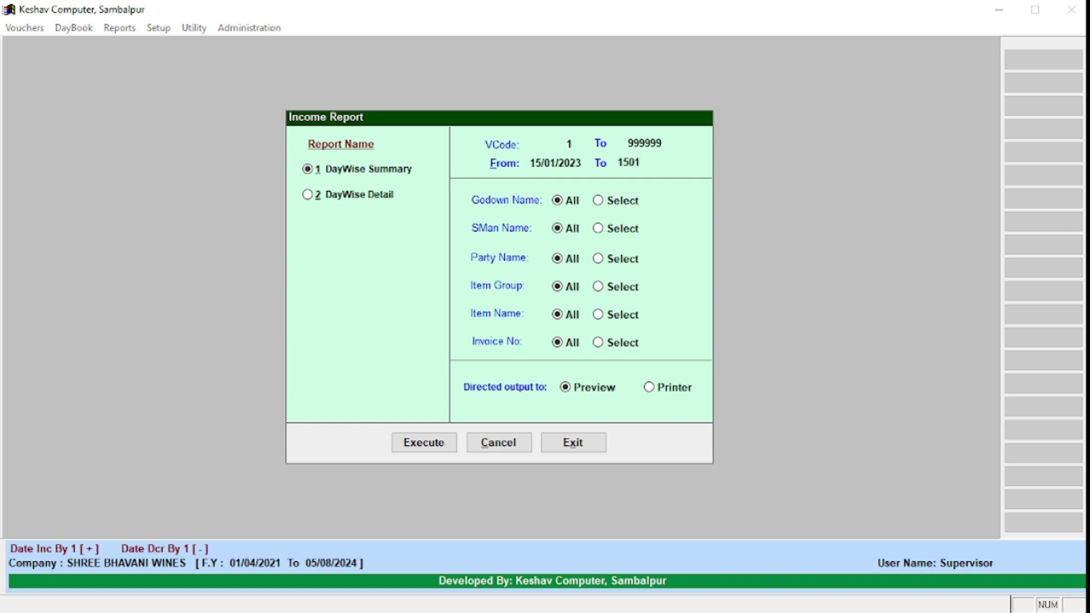
type("2023")
key("Return")
key("Return")
key("Return")
key("Return")
key("Return")
key("Return")
key("Return")
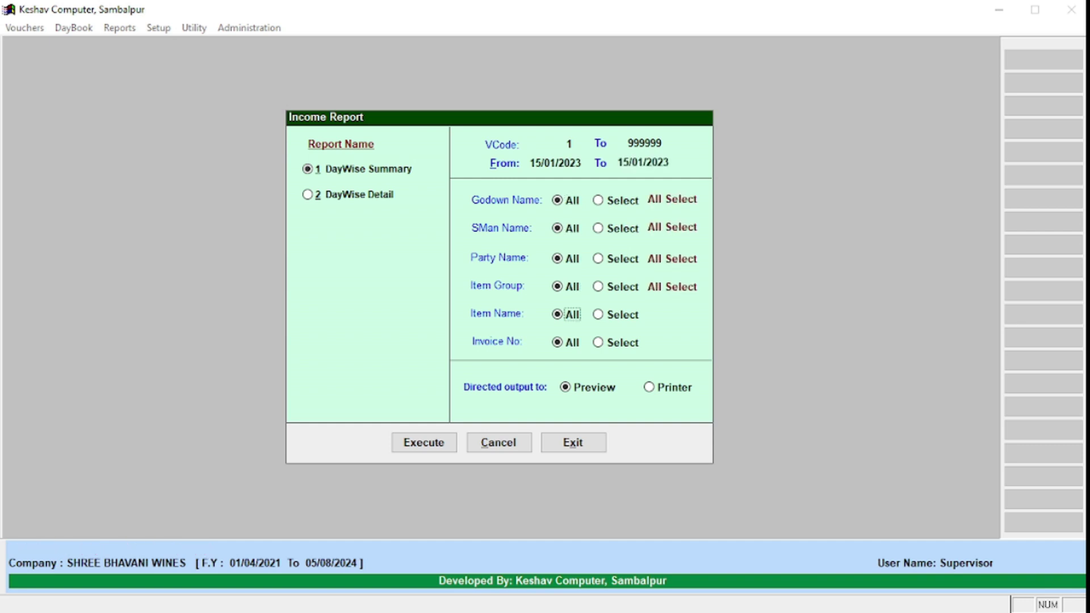
key("Return")
key("Return")
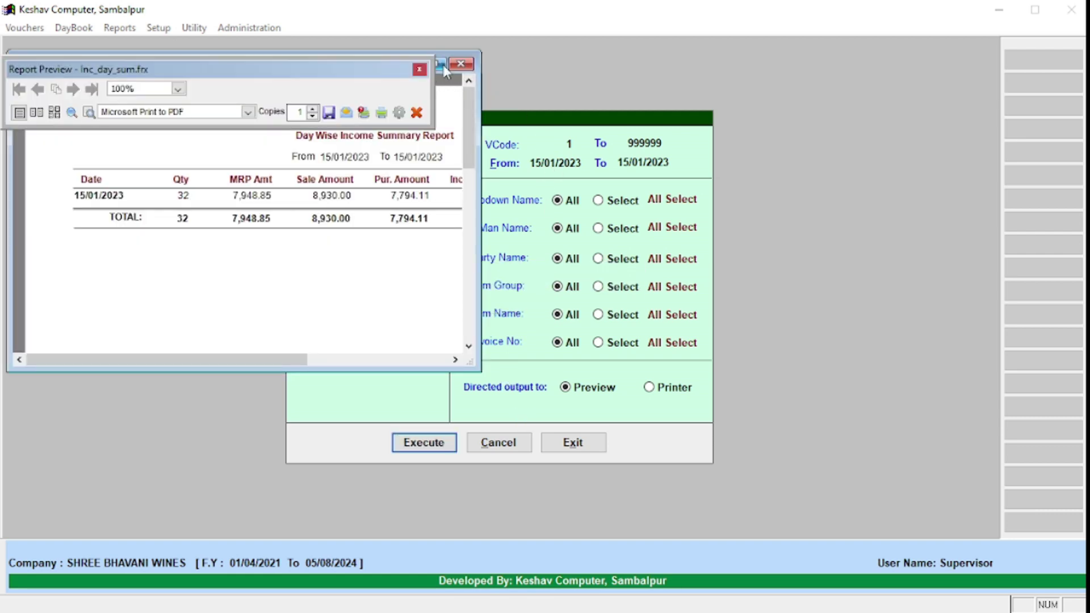
left_click(438, 63)
left_click(177, 163)
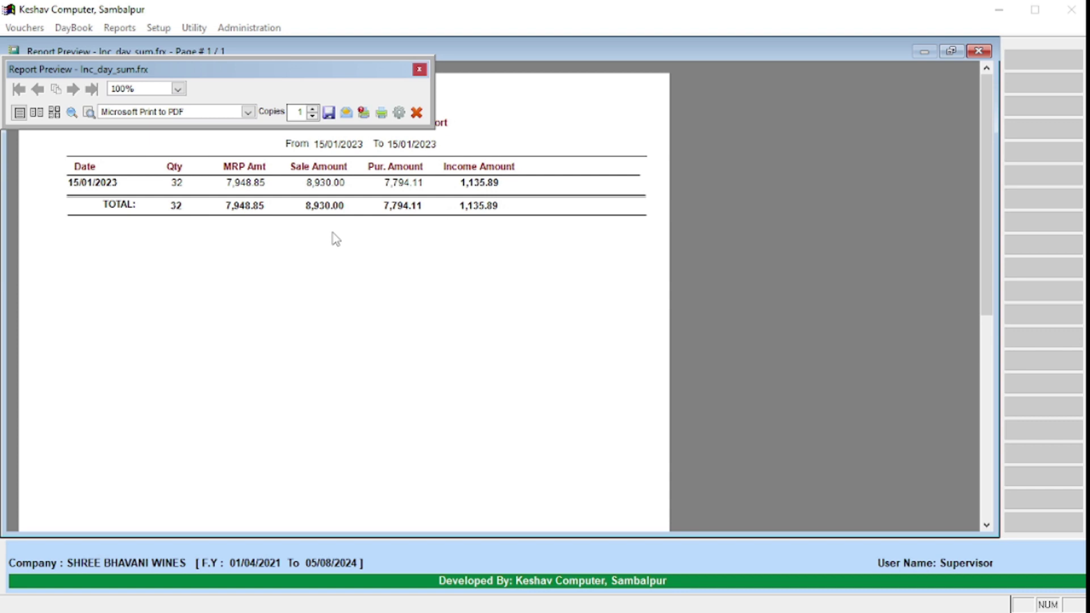
Step: Close the income summary preview, re-run it once more, and close it again
key("Escape")
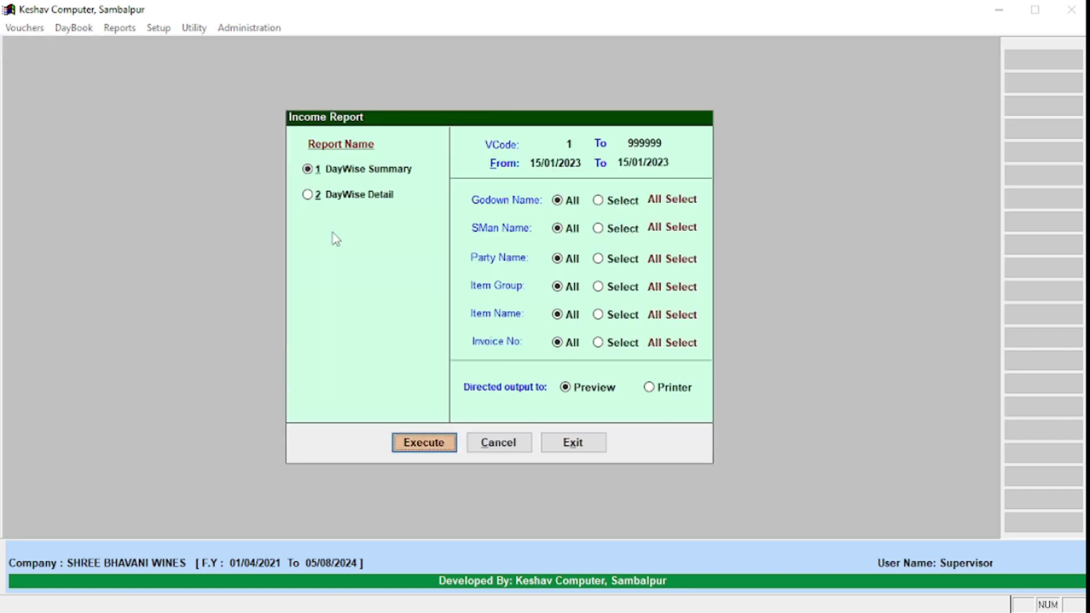
left_click(379, 174)
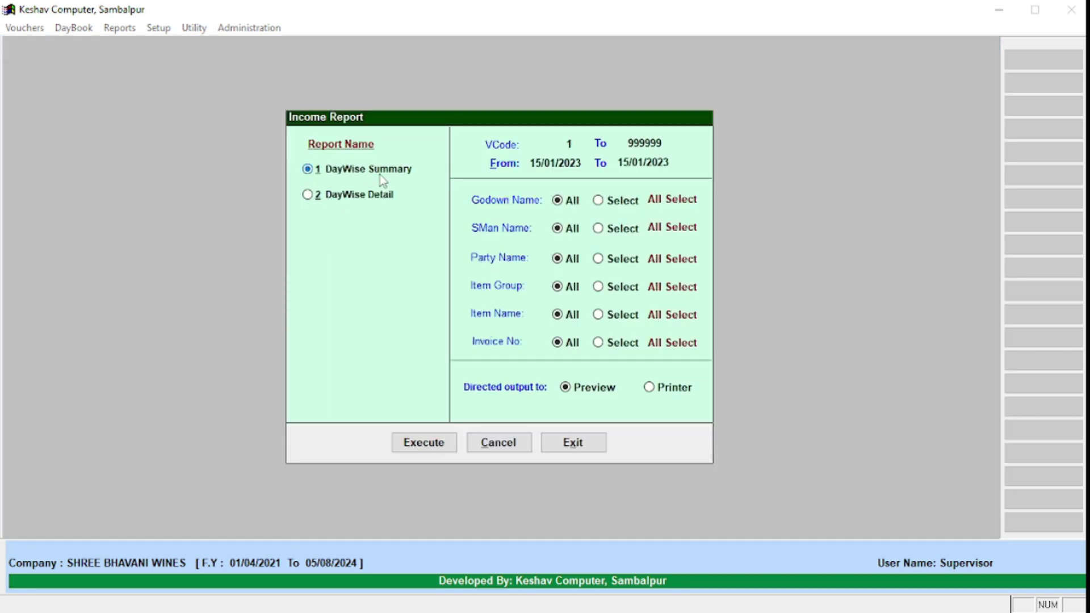
left_click(442, 443)
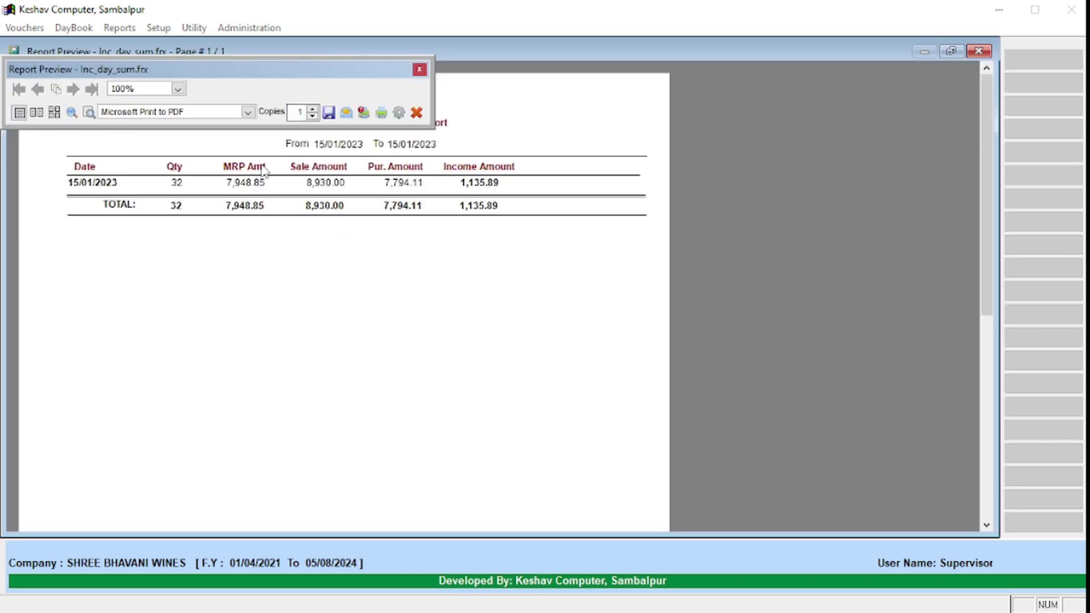
key("Escape")
Step: Preview the DayWise Detail income report for 15/01/2023 maximized, review its bills, then close it
left_click(308, 195)
left_click(321, 199)
left_click(331, 196)
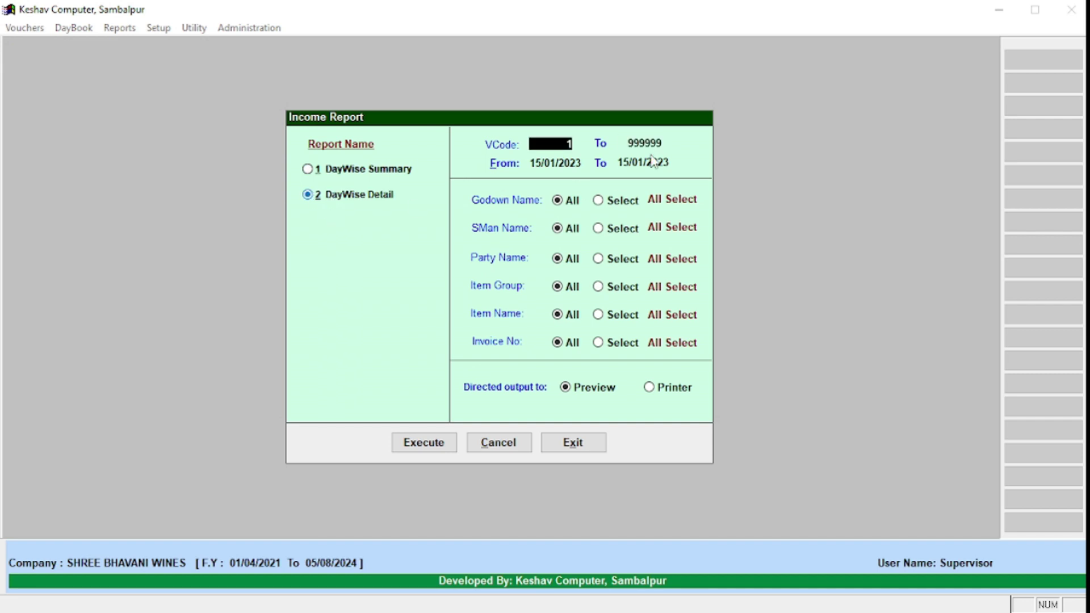
key("Return")
key("Return")
key("Return")
key("Return")
key("Return")
key("Return")
key("Return")
key("Return")
key("Return")
key("Return")
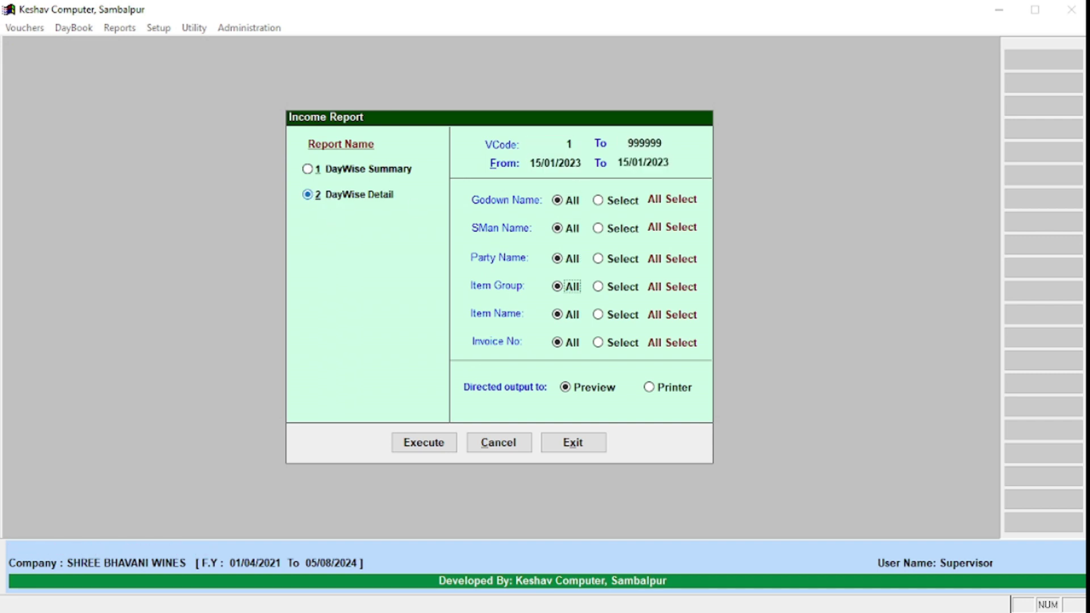
key("Return")
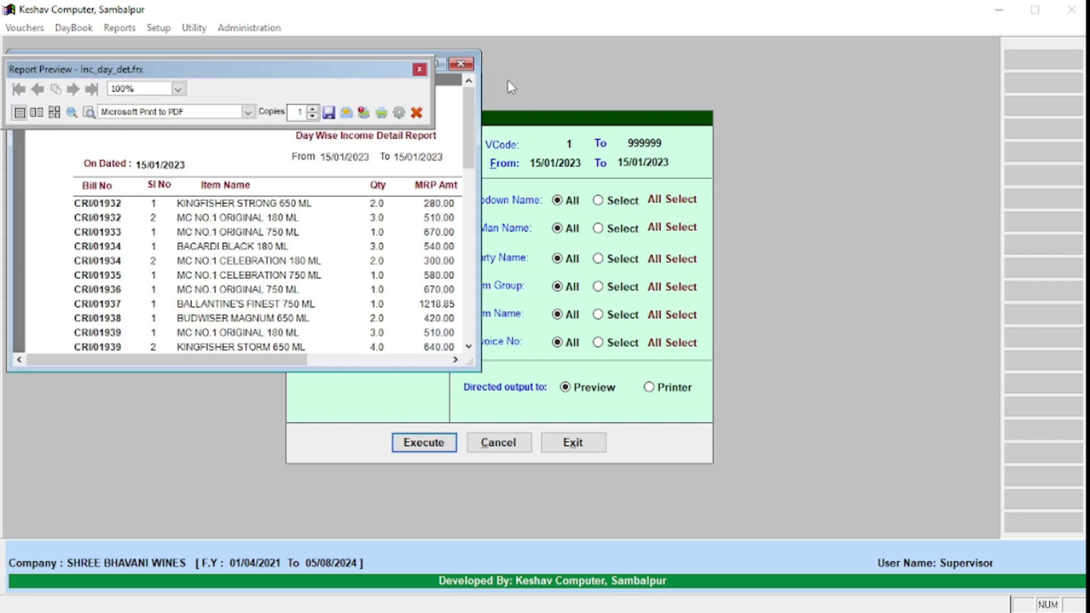
left_click(442, 64)
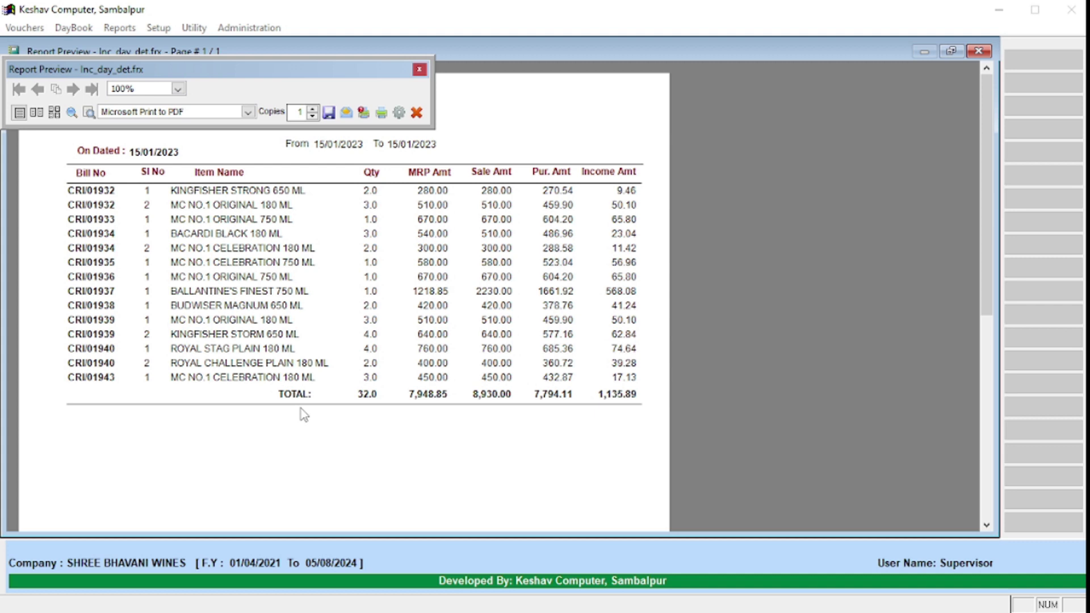
scroll(250, 318, "down", 1)
scroll(248, 325, "up", 1)
scroll(248, 320, "down", 4)
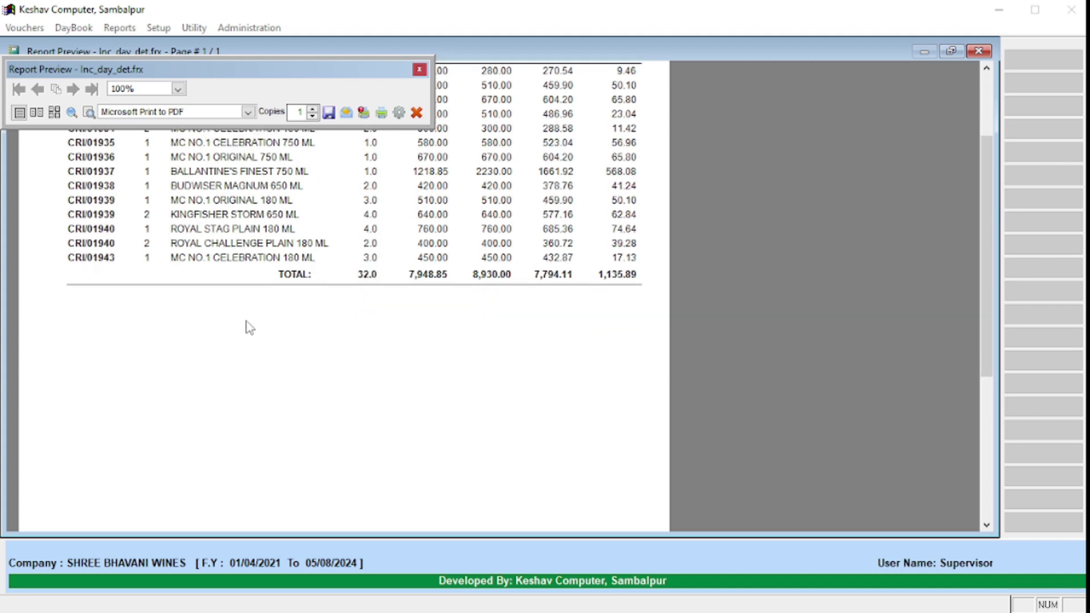
scroll(248, 328, "up", 3)
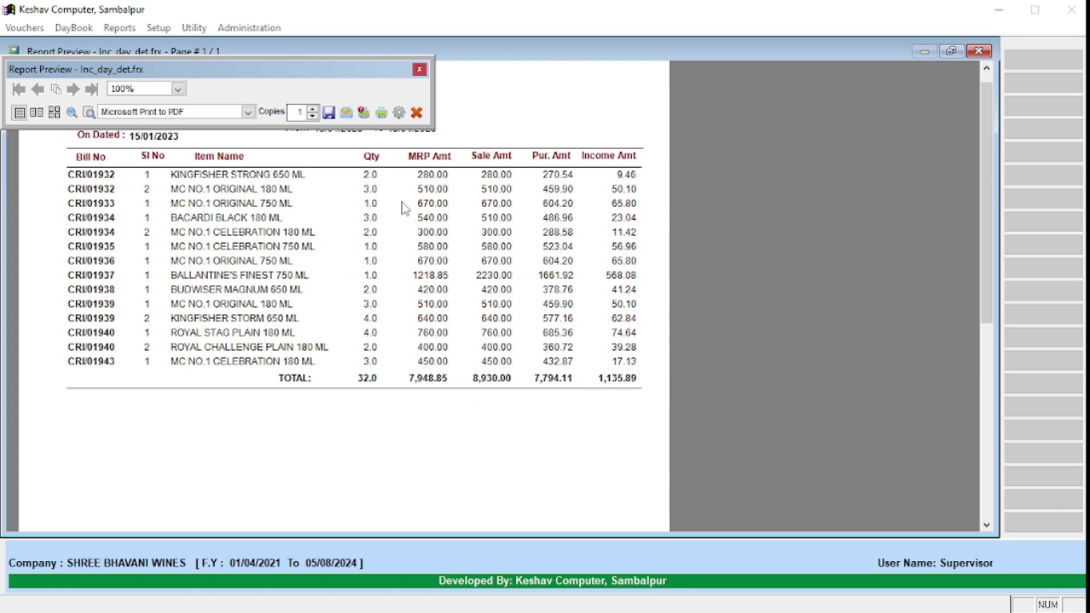
key("Escape")
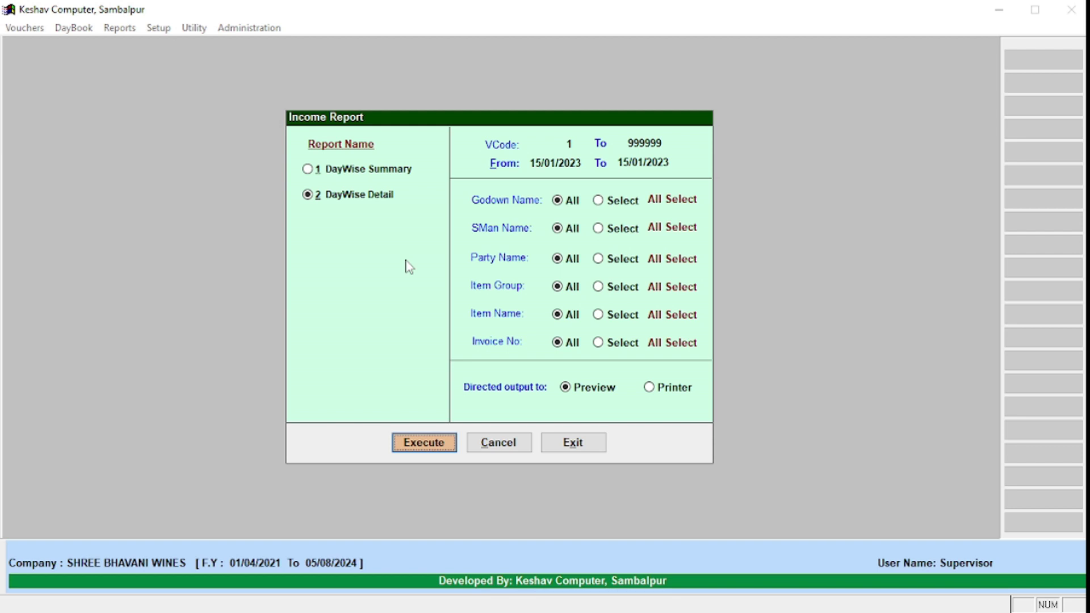
Step: Leave the Income Report and open the Sales Report 4D options
key("Escape")
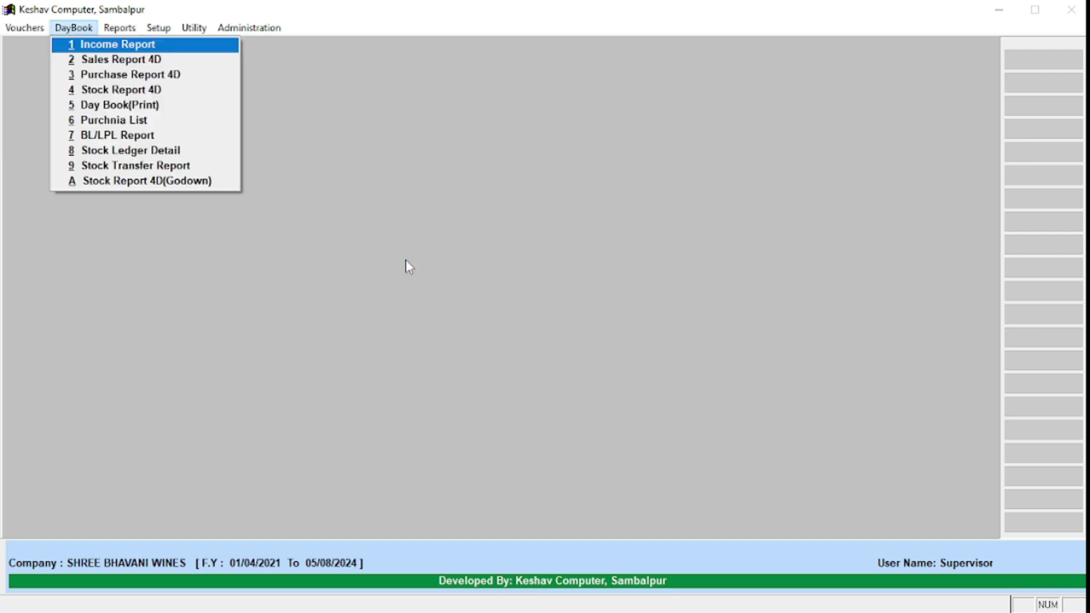
key("Return")
key("Down")
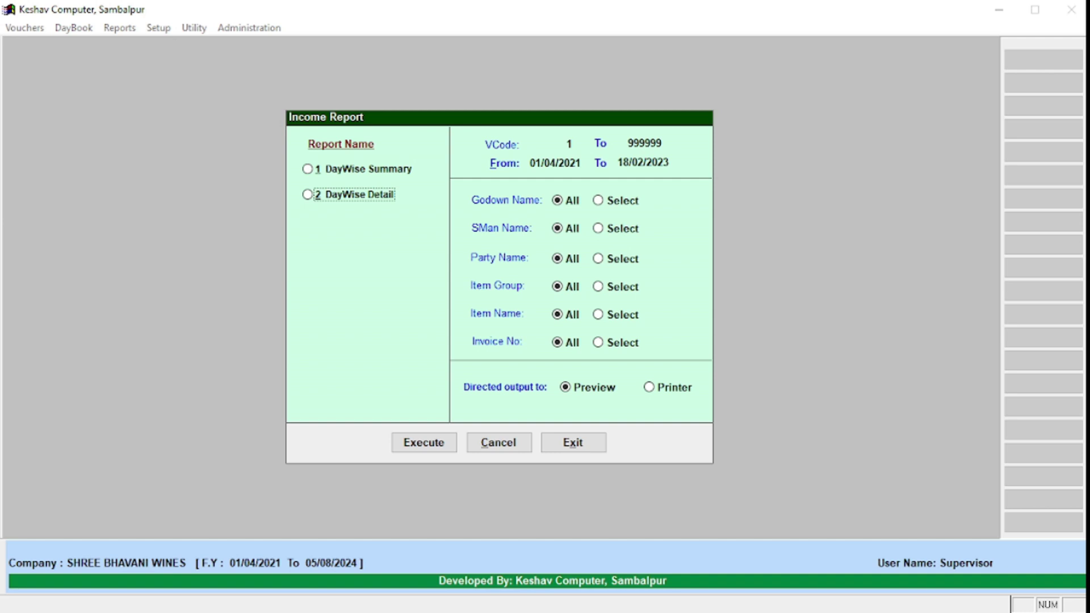
key("Return")
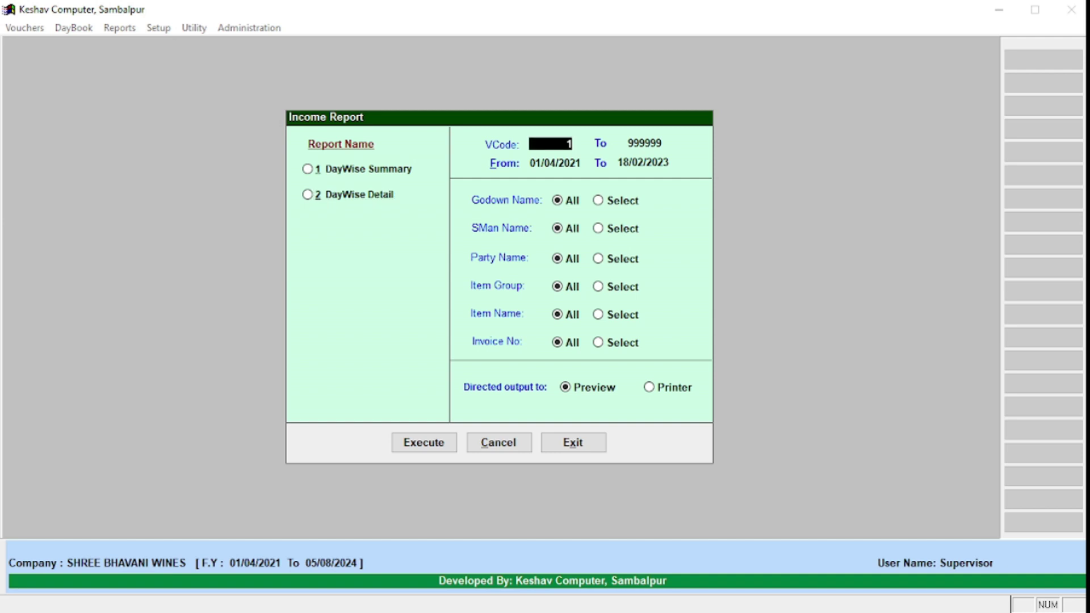
key("Escape")
key("Down")
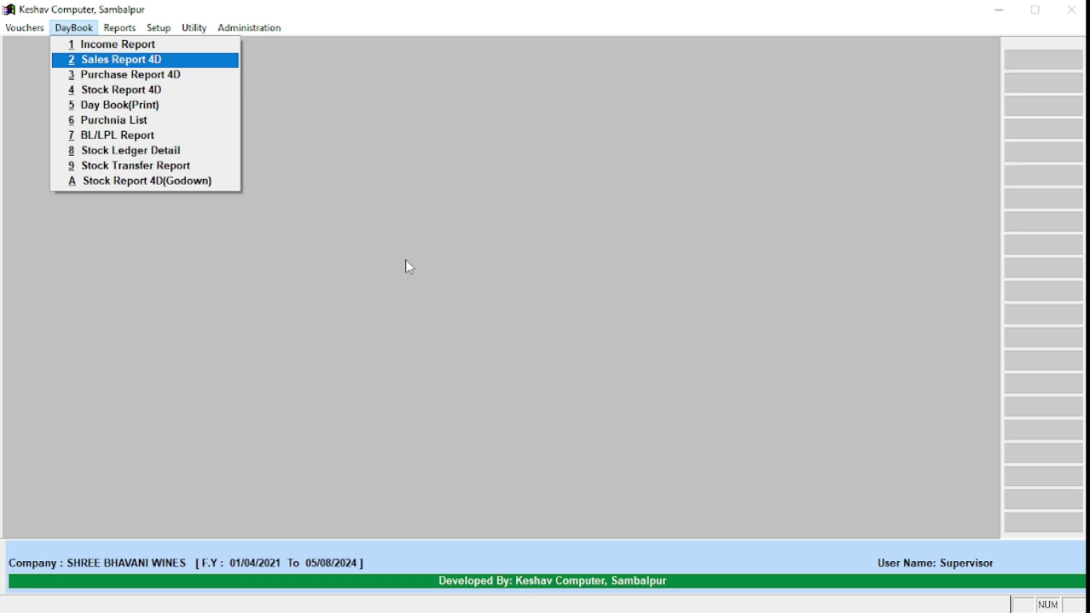
key("Return")
key("Return")
key("Return")
key("Return")
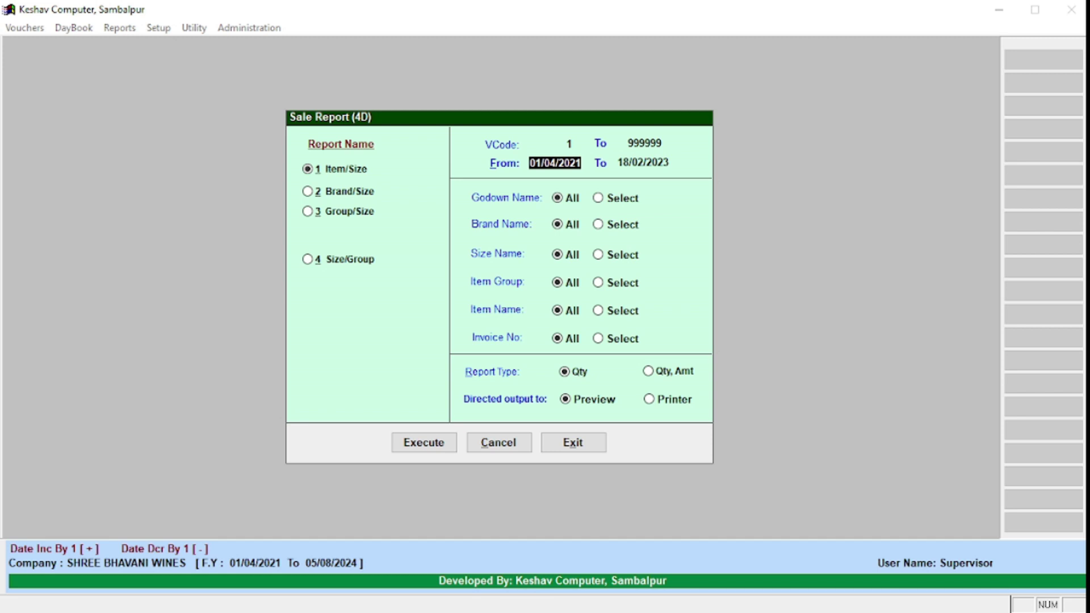
Step: Preview the sales summary from 15/01/2023 to 20/01/2023 at 100%: 52 pieces, 13,080.00
key("Up")
key("Return")
type("15")
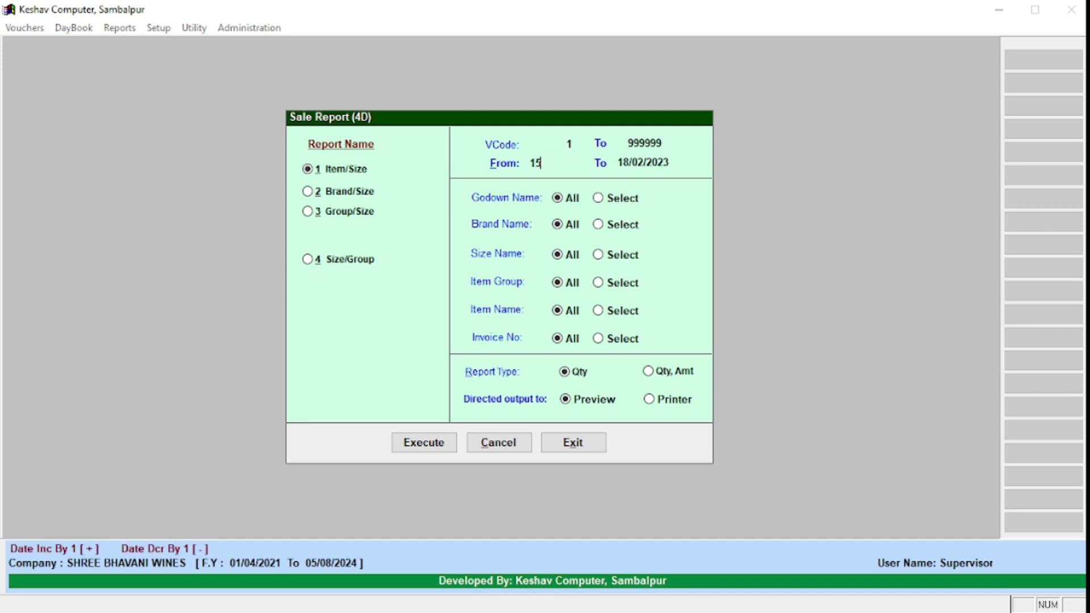
type("/01/2023")
key("Return")
type("20/01/2023")
key("Return")
key("Return")
key("Return")
key("Return")
key("Return")
key("Return")
key("Return")
key("Return")
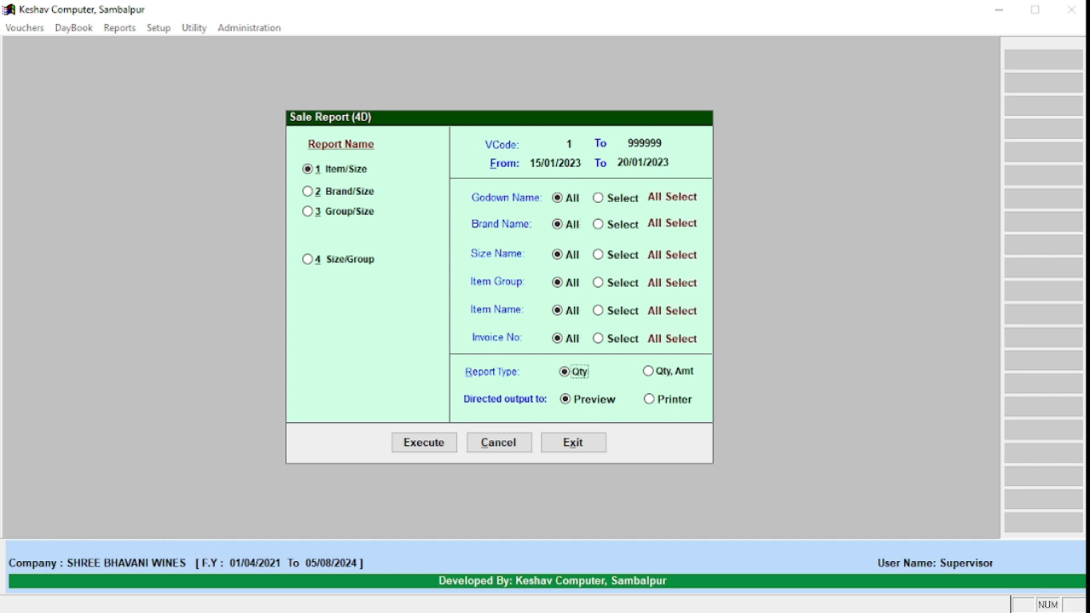
key("Return")
key("Return")
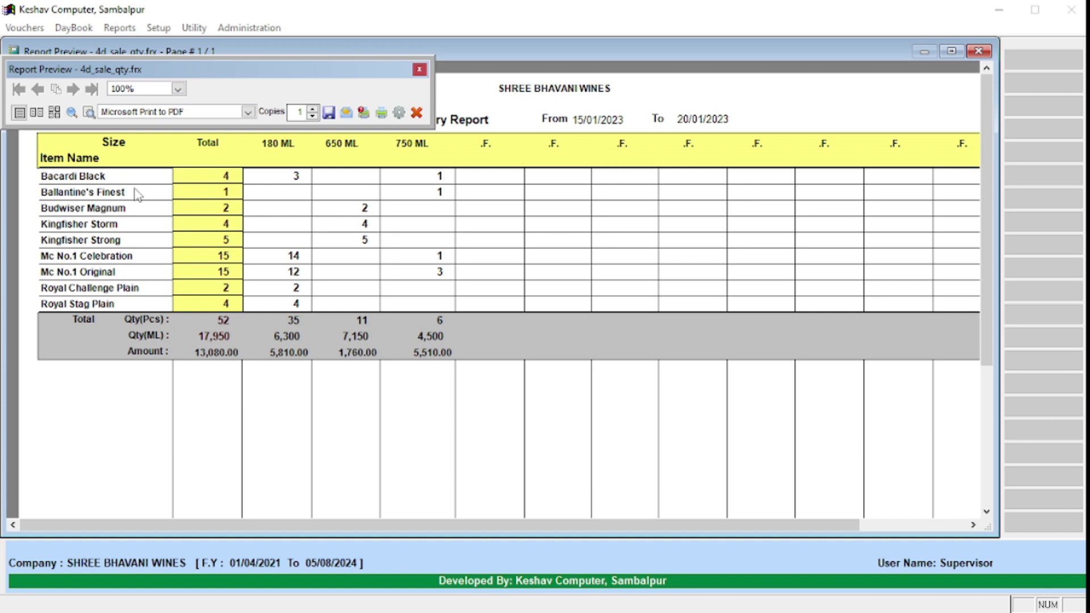
left_click(419, 69)
left_click(90, 181)
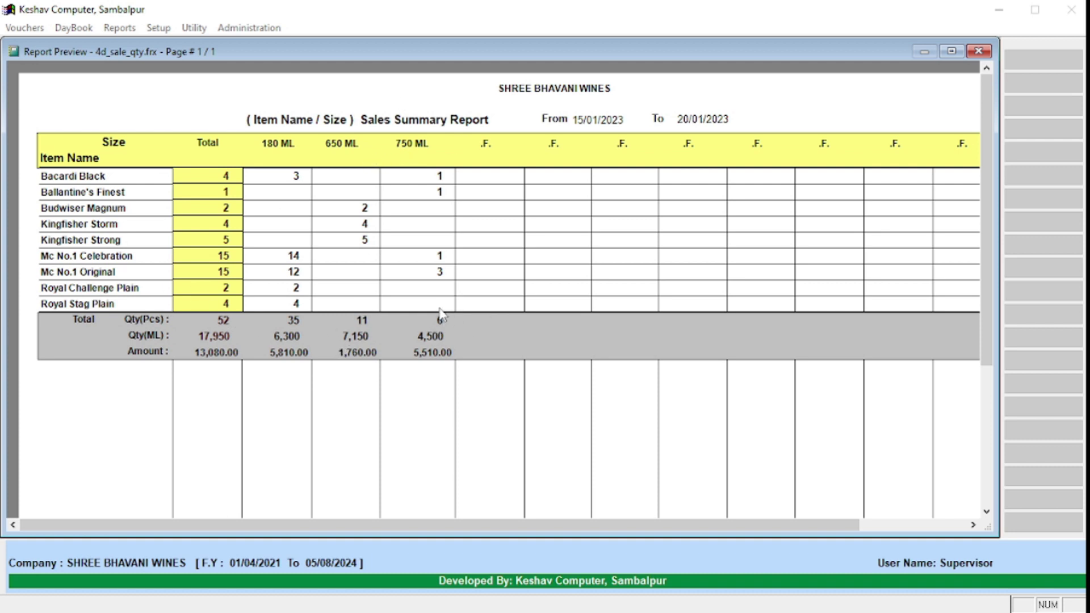
Step: Review the 15–20 January item/size sales summary preview, then close it to return to the Sale Report options
double_click(257, 263)
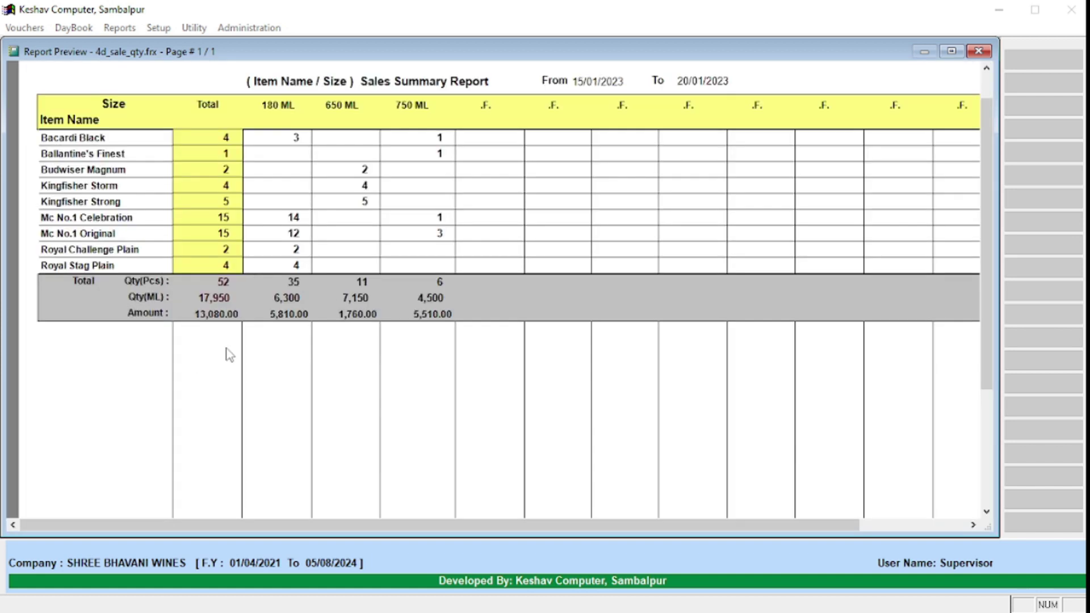
scroll(238, 323, "up", 1)
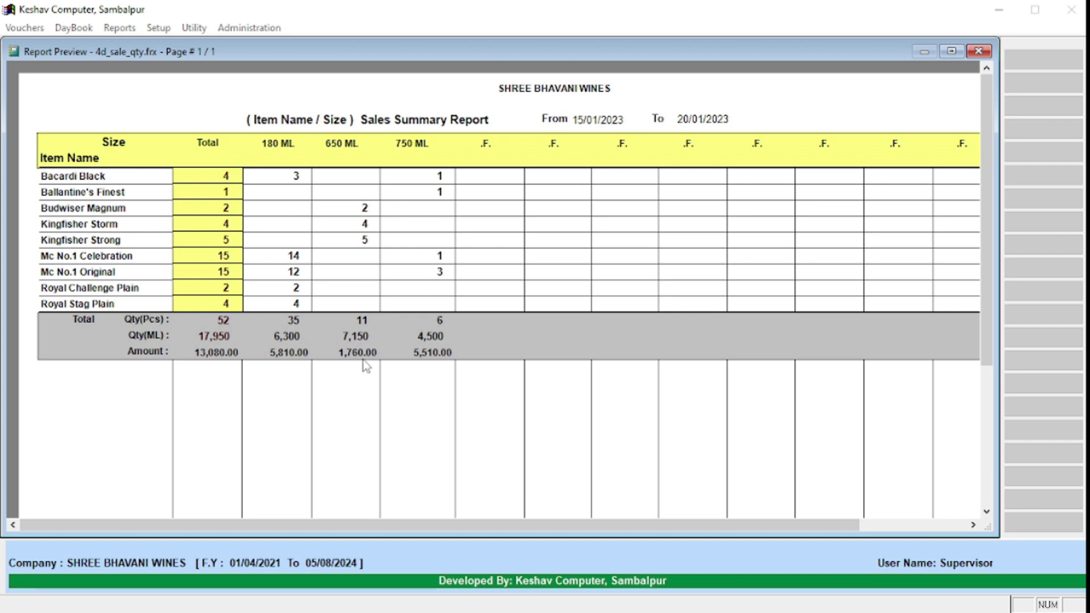
key("Escape")
key("Up")
key("Up")
key("Up")
key("Up")
key("Up")
key("Up")
key("Up")
key("Up")
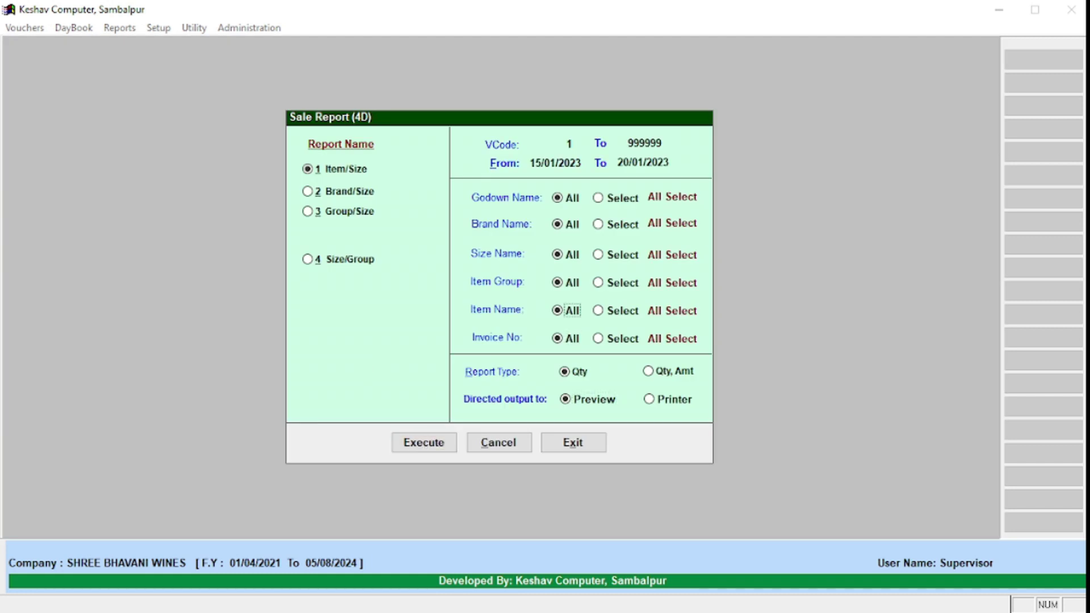
Step: Run the item/size sale report for 01/01/2023 to 31/01/2023
key("Up")
key("Up")
type("01/01/2023")
key("Return")
type("3")
type("1/0")
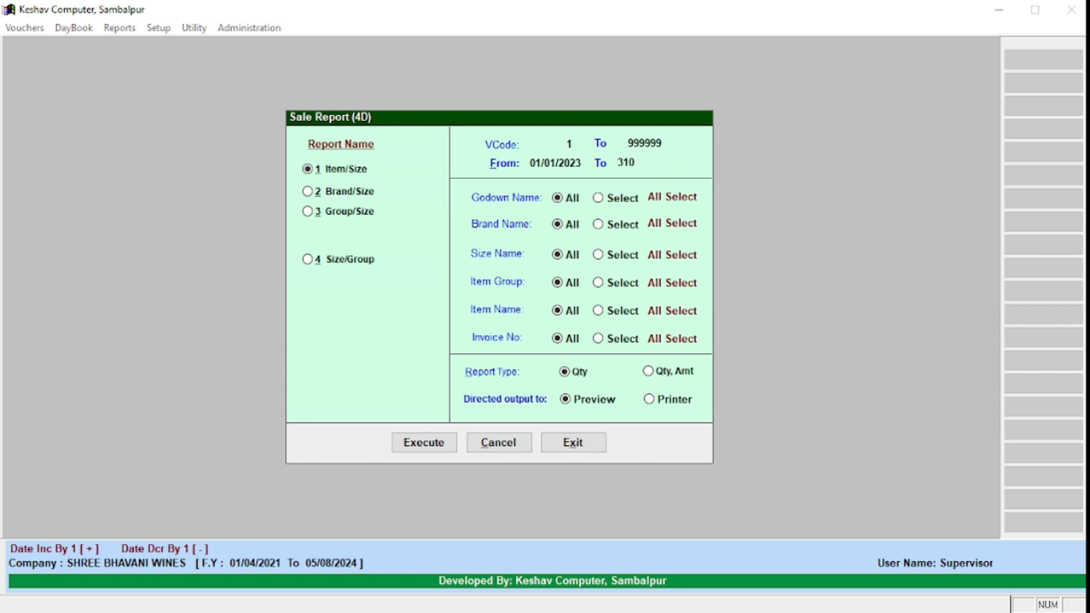
type("1/2023")
key("Return")
key("Return")
key("Return")
key("Return")
key("Return")
key("Return")
key("Return")
key("Return")
key("Return")
key("Return")
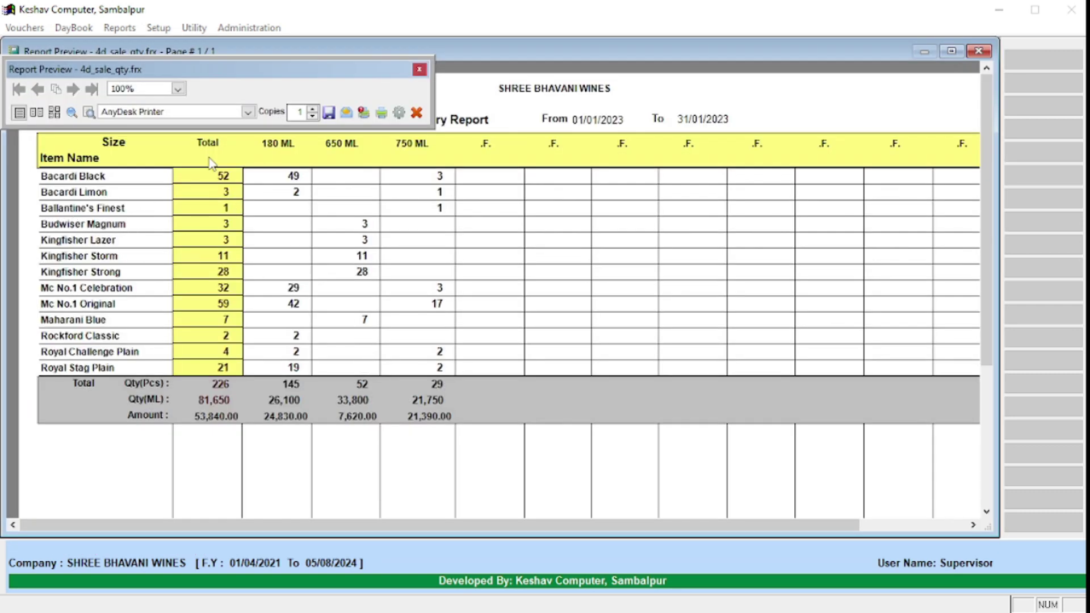
Step: Start saving the January preview as XLS, cancel it, then review and close the preview
left_click(330, 112)
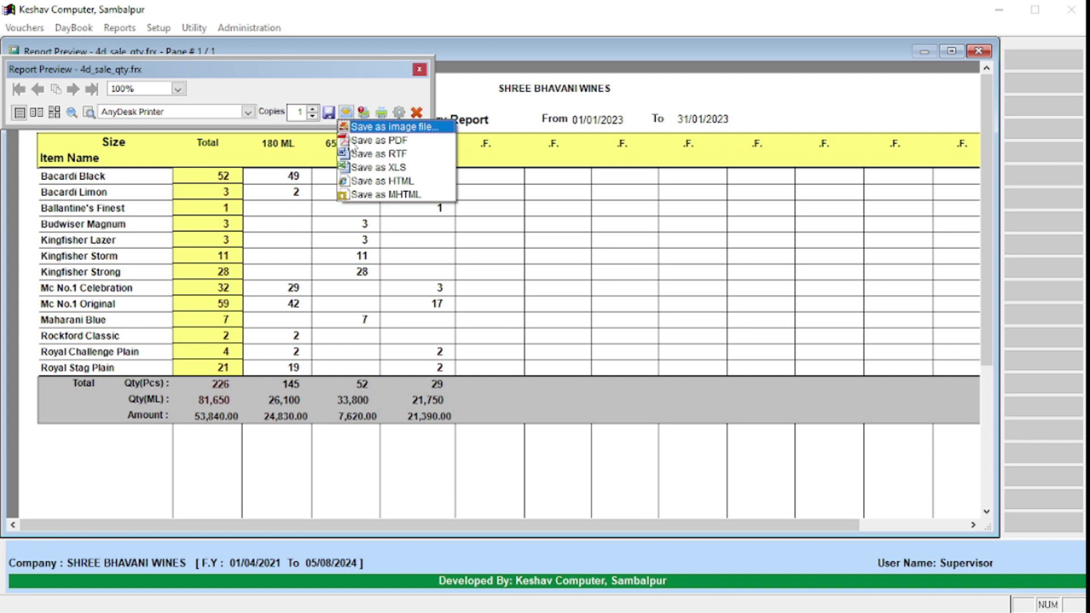
left_click(403, 168)
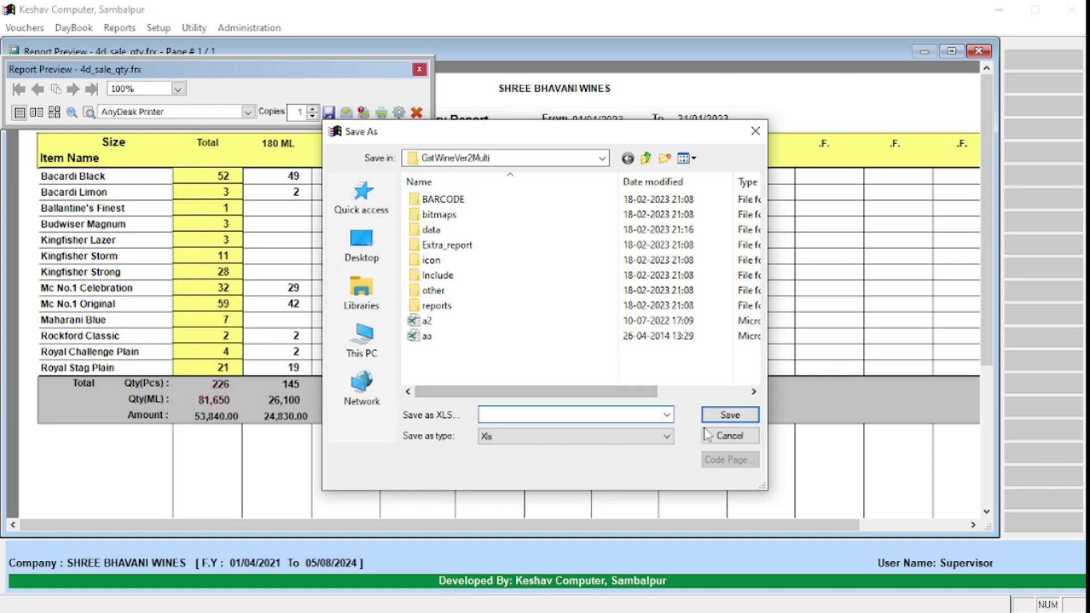
left_click(729, 435)
scroll(404, 309, "down", 3)
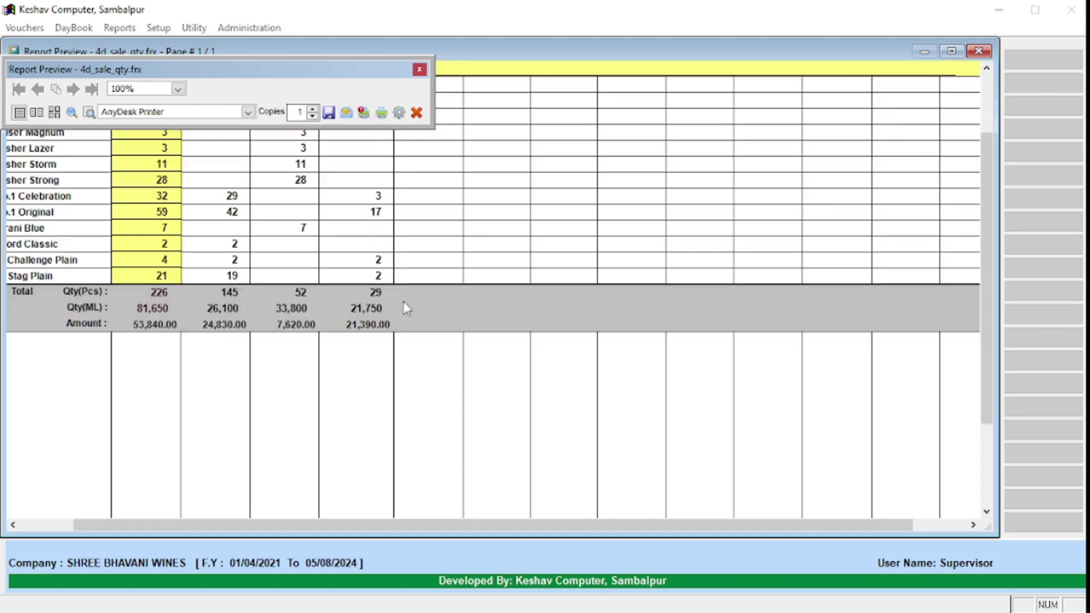
scroll(250, 341, "up", 3)
scroll(239, 295, "left", 3)
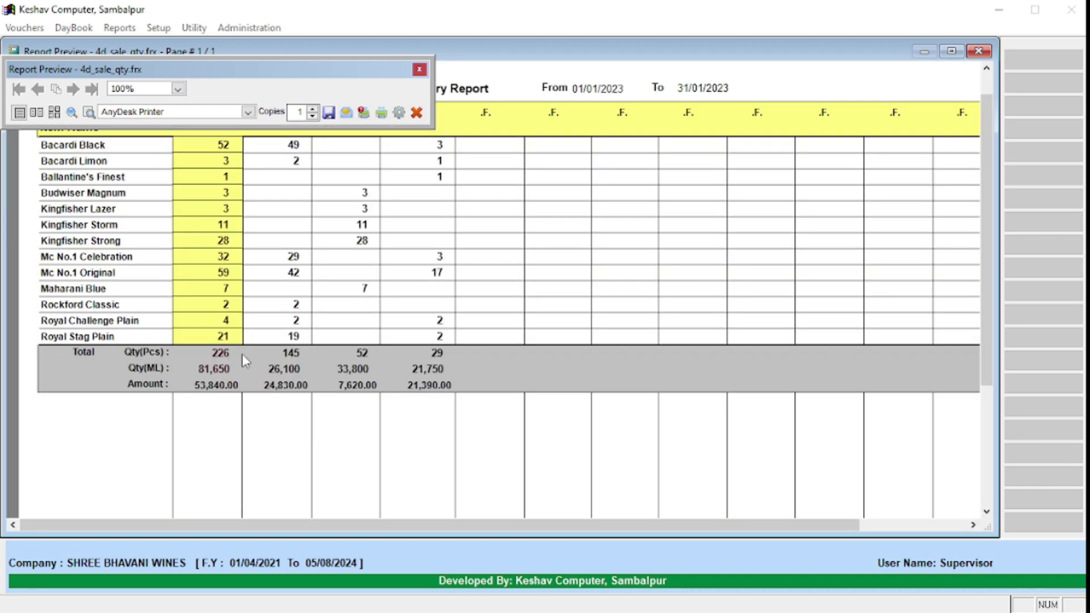
left_click(324, 293)
left_click(322, 291)
key("Escape")
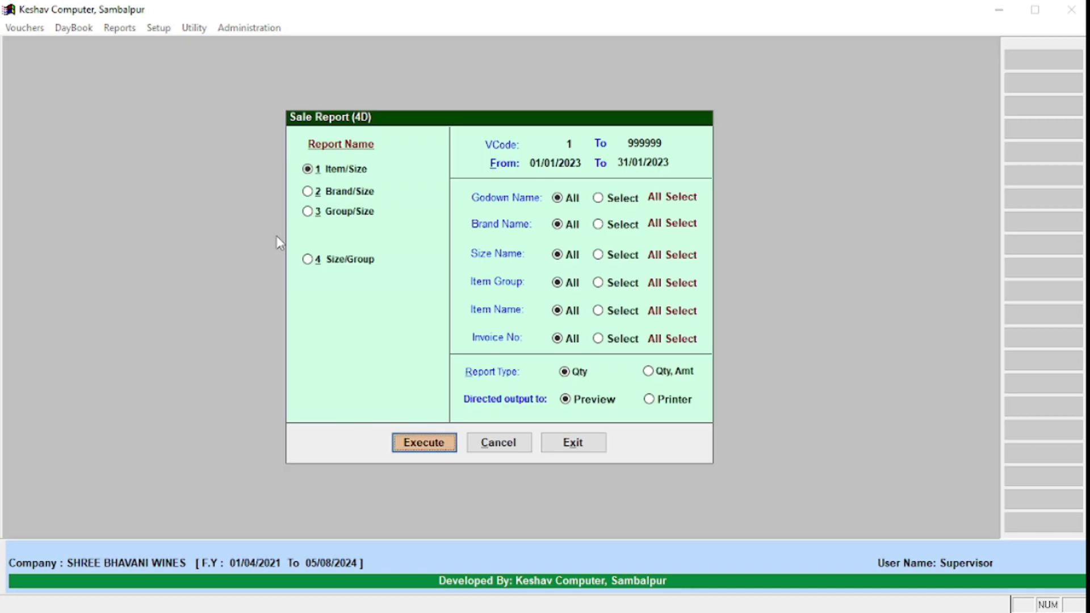
Step: Preview the January Brand/Size sales summary, then close it
left_click(370, 194)
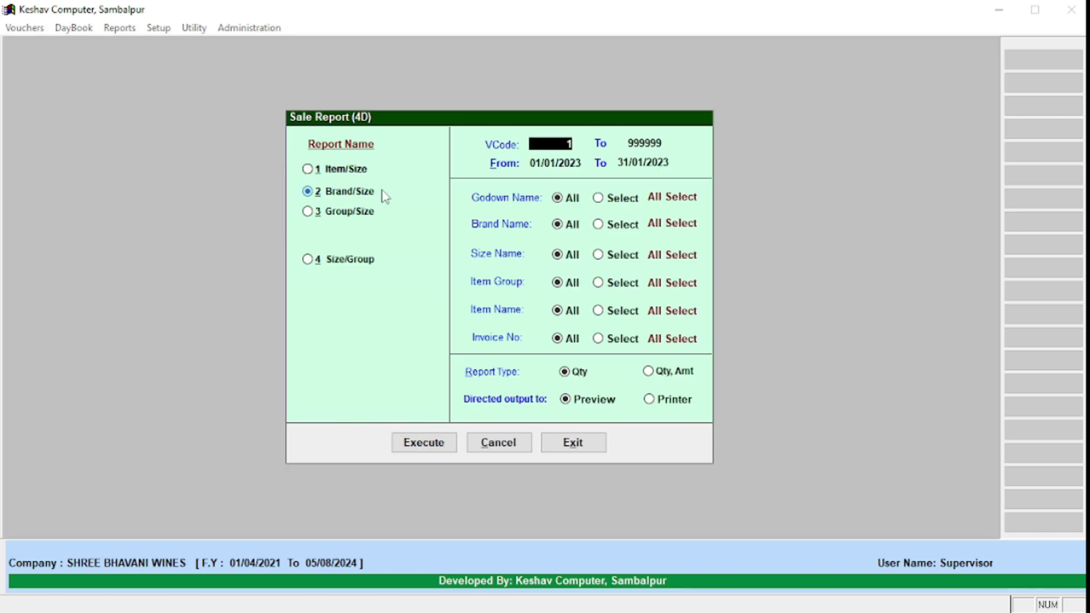
key("Return")
key("Return")
key("Return")
key("Return")
key("Return")
key("Return")
key("Return")
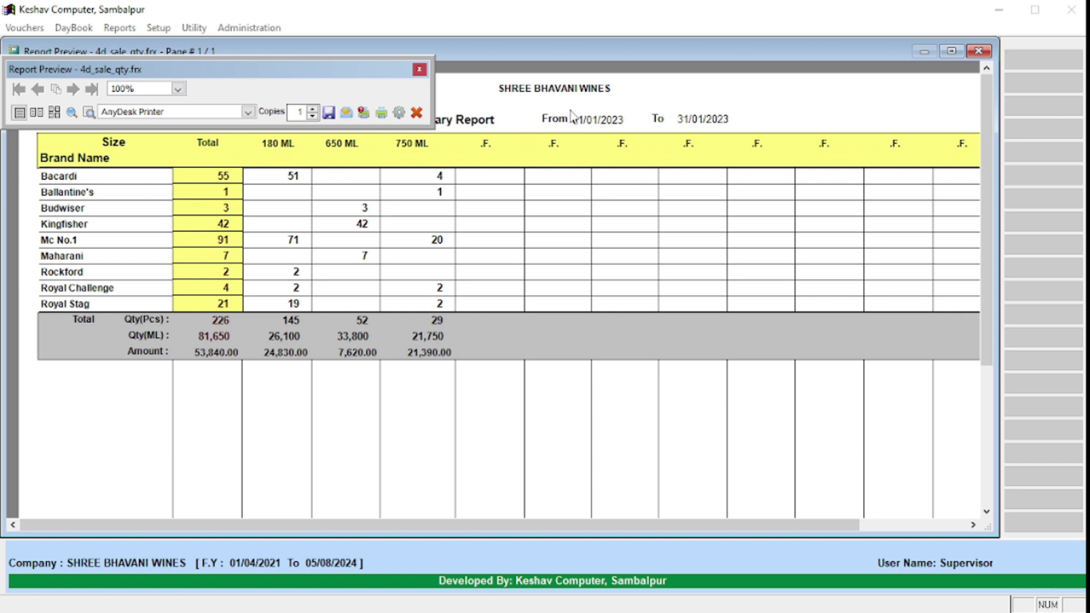
left_click(421, 68)
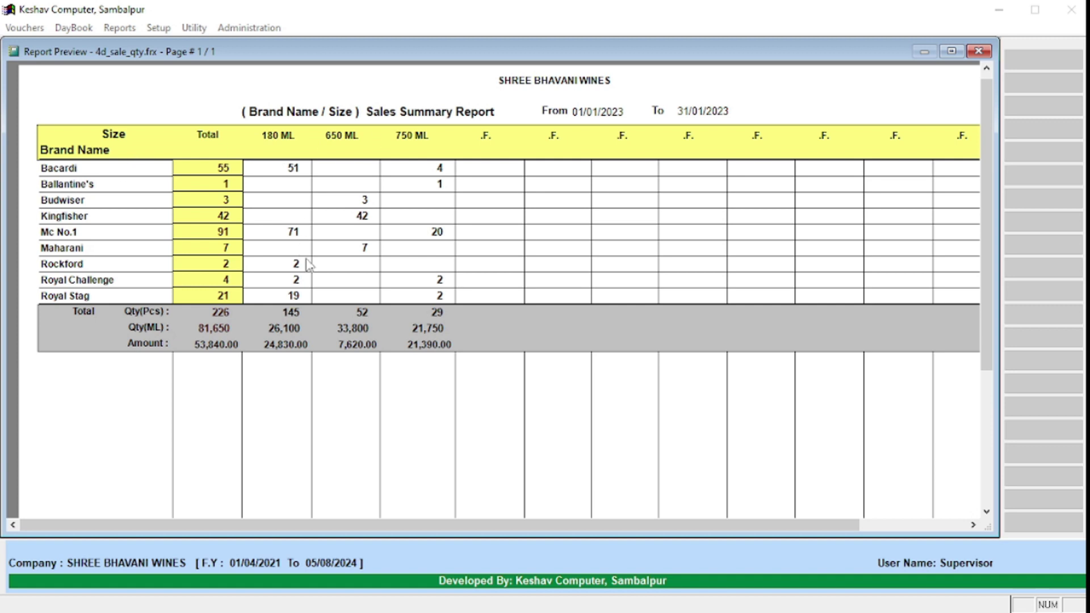
scroll(382, 199, "up", 1)
double_click(379, 195)
double_click(294, 202)
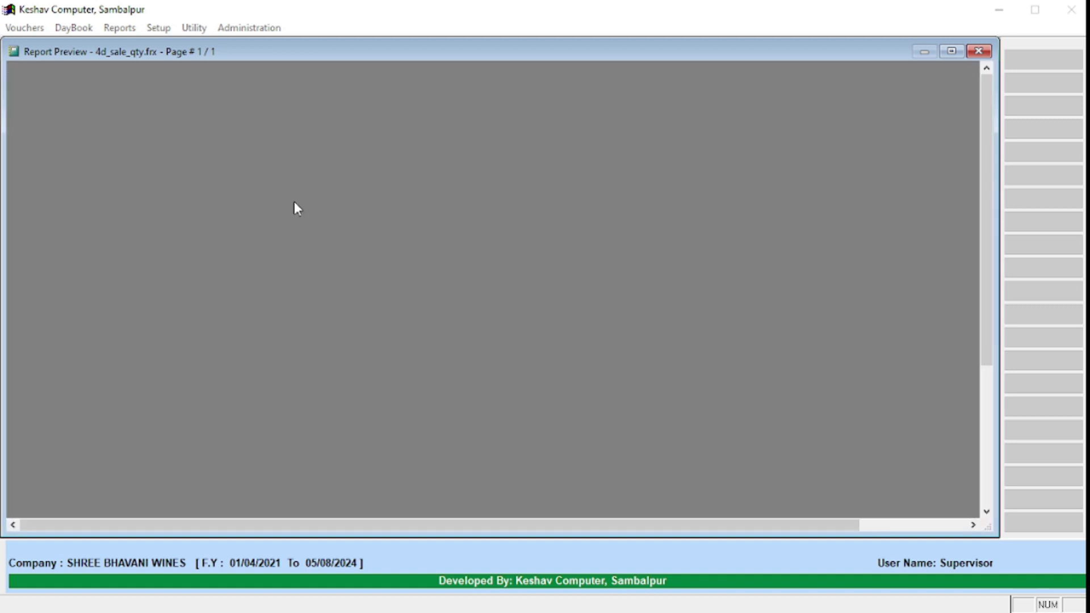
key("Escape")
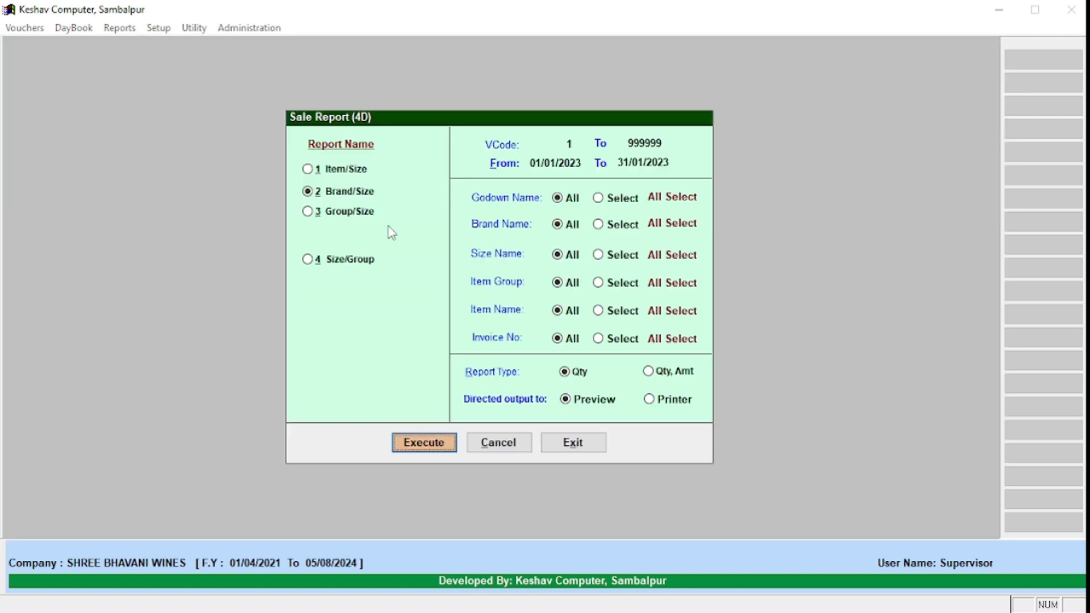
Step: Preview the January Group/Size sales summary, then close it
key("Return")
key("Escape")
left_click(367, 214)
key("Return")
key("Return")
key("Return")
key("Return")
key("Return")
key("Return")
key("Return")
key("Return")
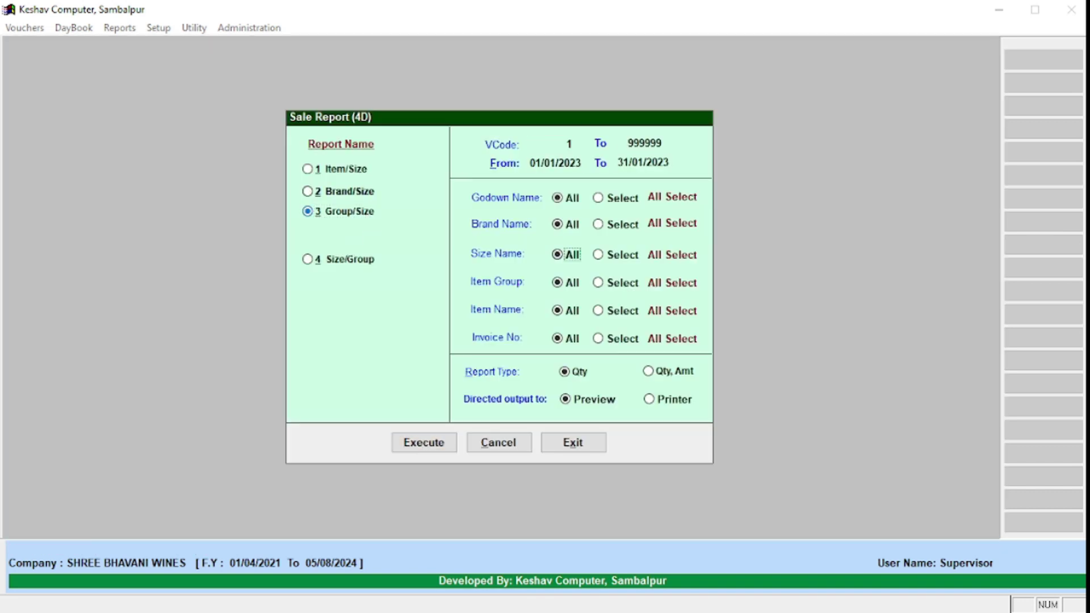
key("Return")
key("Return")
key("Return")
key("Return")
key("Return")
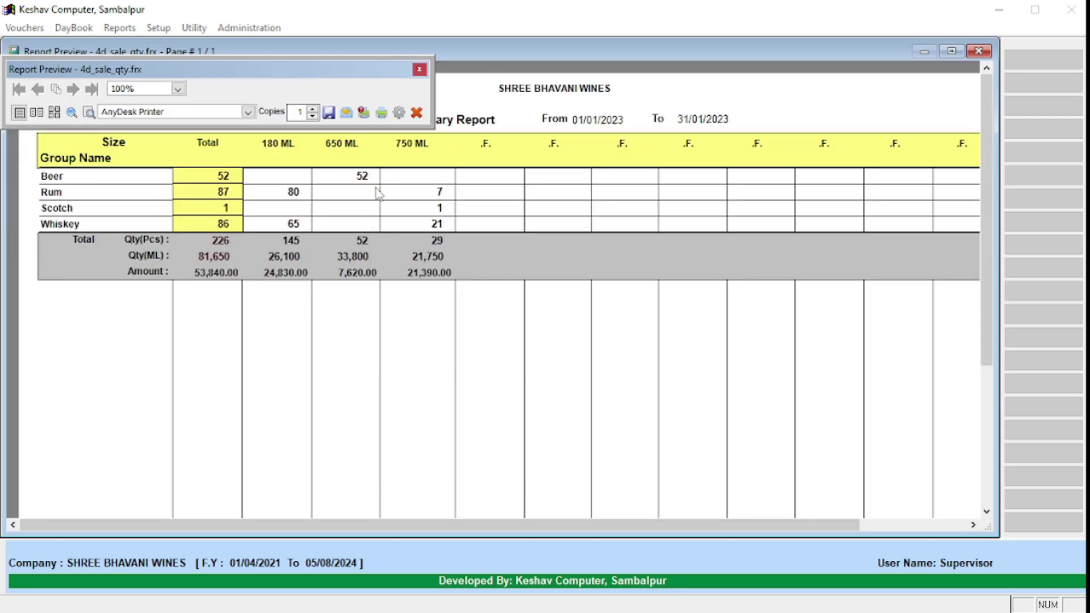
left_click(420, 69)
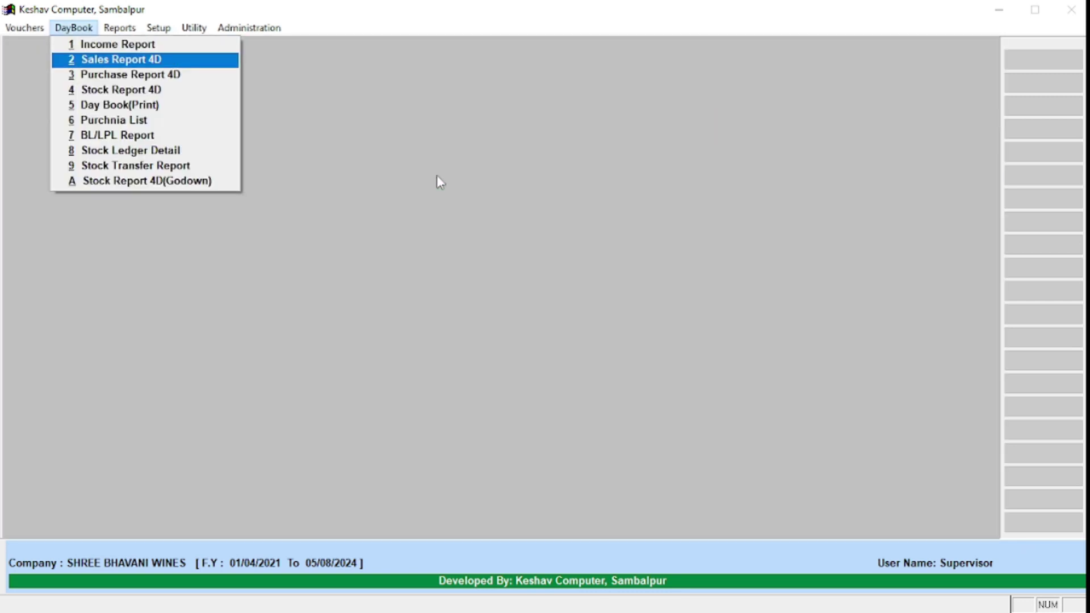
Step: Run the 4D purchase summary for 01/01/2023 to 31/01/2023
key("Down")
key("Return")
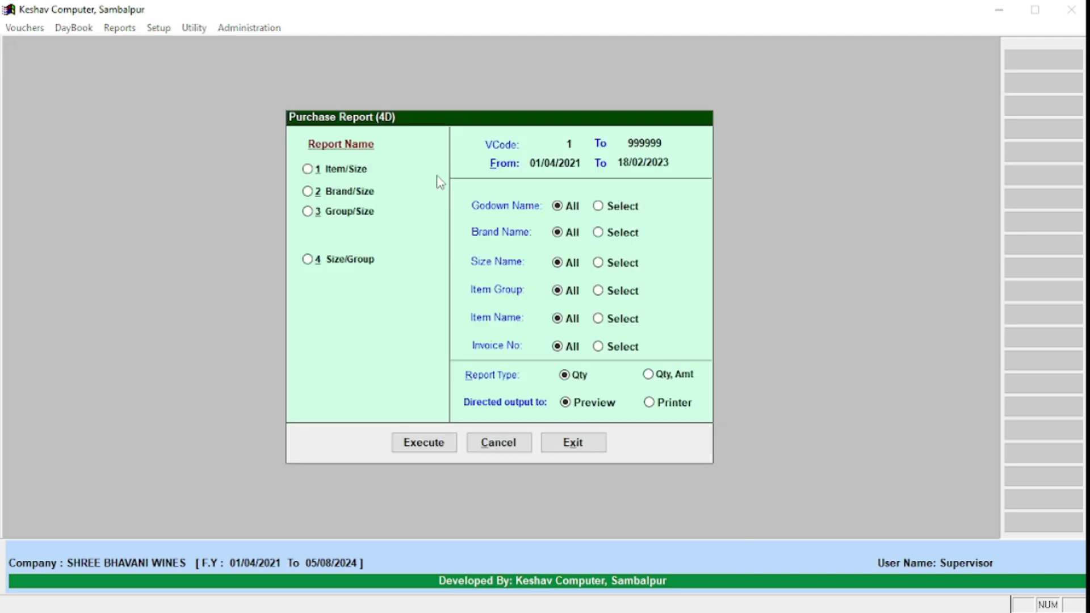
key("Return")
key("Return")
type("01/01/2023")
key("Return")
type("31/0")
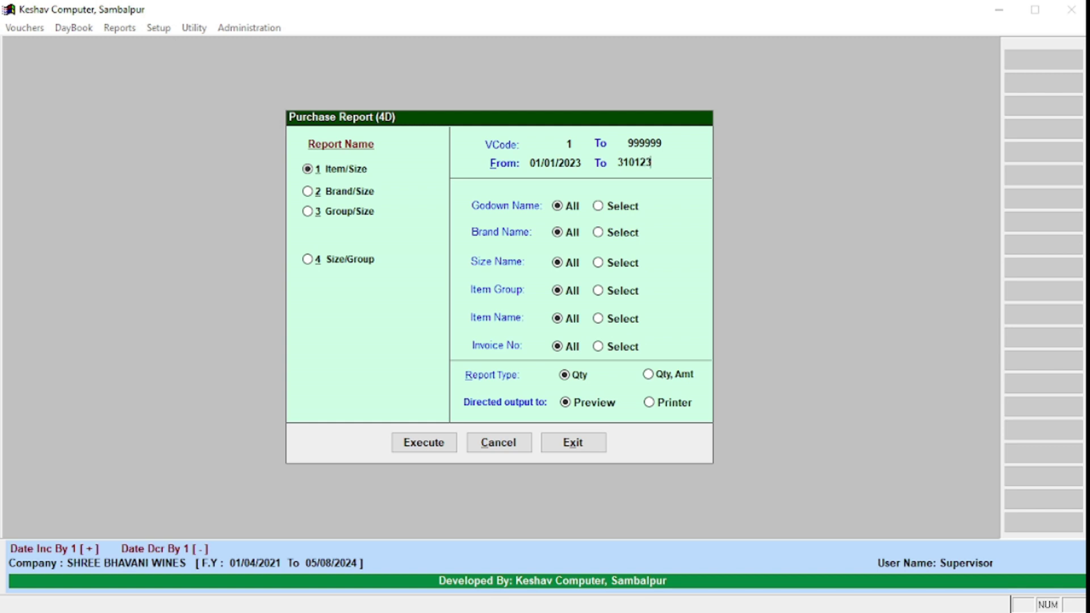
type("1/2023")
key("Return")
key("Return")
key("Return")
key("Return")
key("Return")
key("Return")
key("Return")
key("Return")
key("Return")
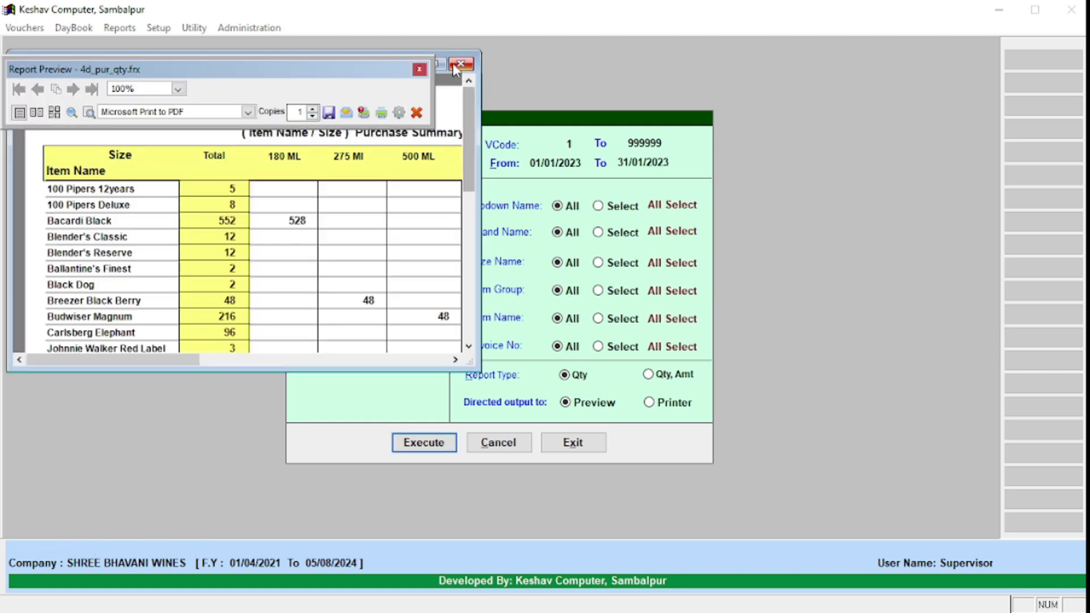
Step: Enlarge the purchase summary preview and page through it to the totals
left_click(445, 63)
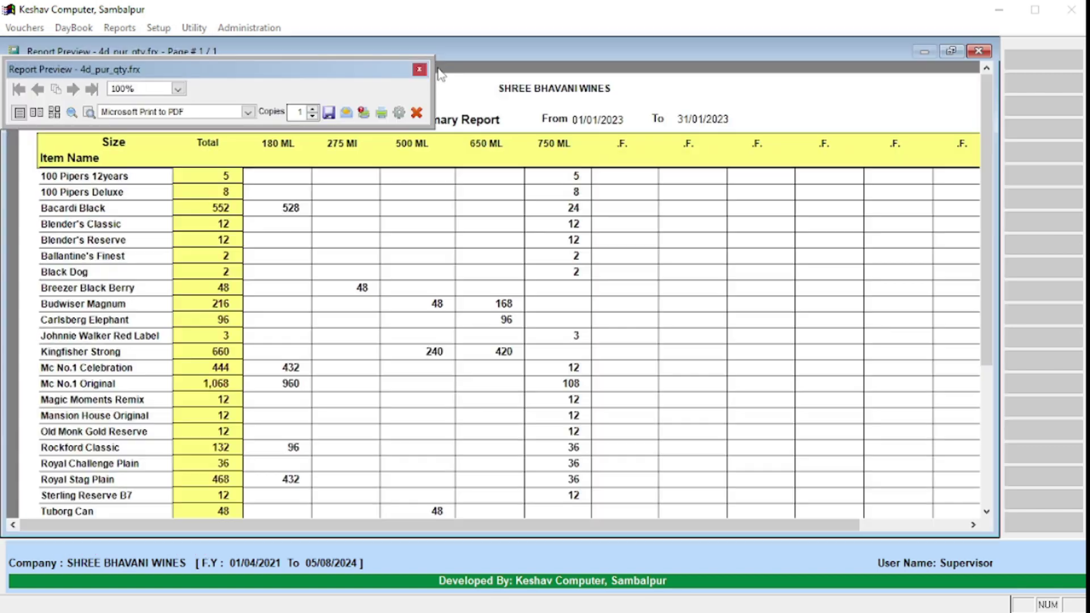
left_click(226, 175)
left_click(224, 177)
right_click(240, 198)
left_click(262, 239)
right_click(274, 257)
left_click(528, 374)
left_click(218, 469)
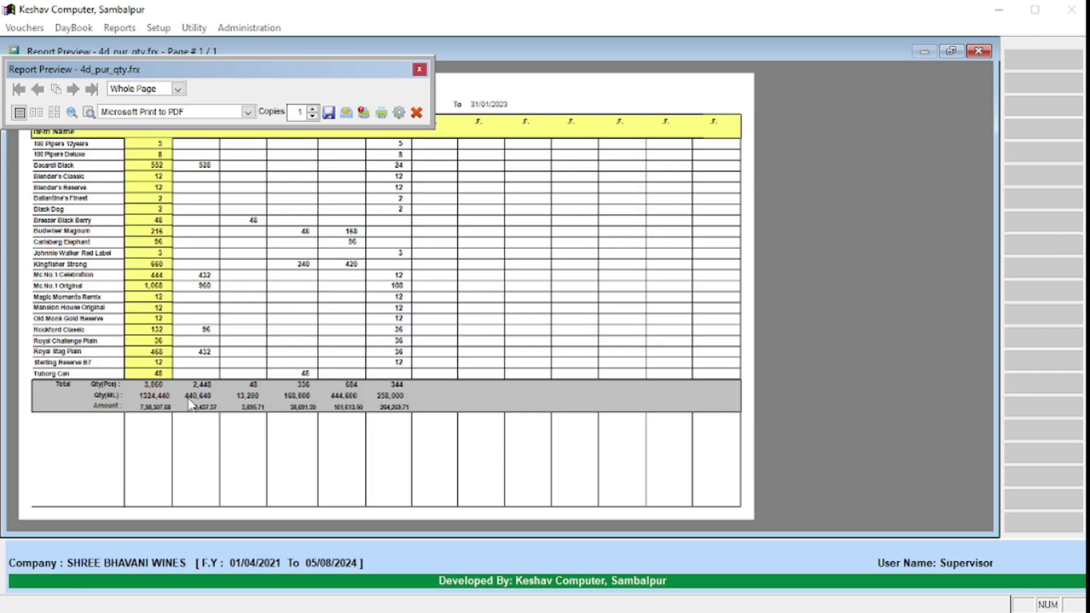
left_click(172, 404)
Step: Review the 3,860-piece purchase totals, then close the purchase summary preview
scroll(234, 365, "up", 5)
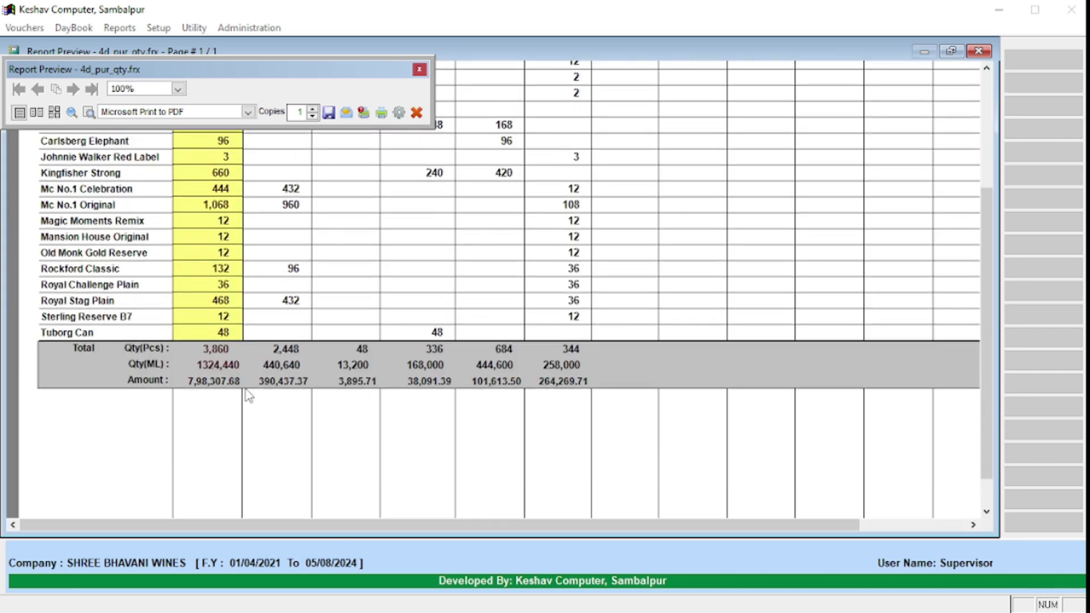
scroll(247, 401, "up", 3)
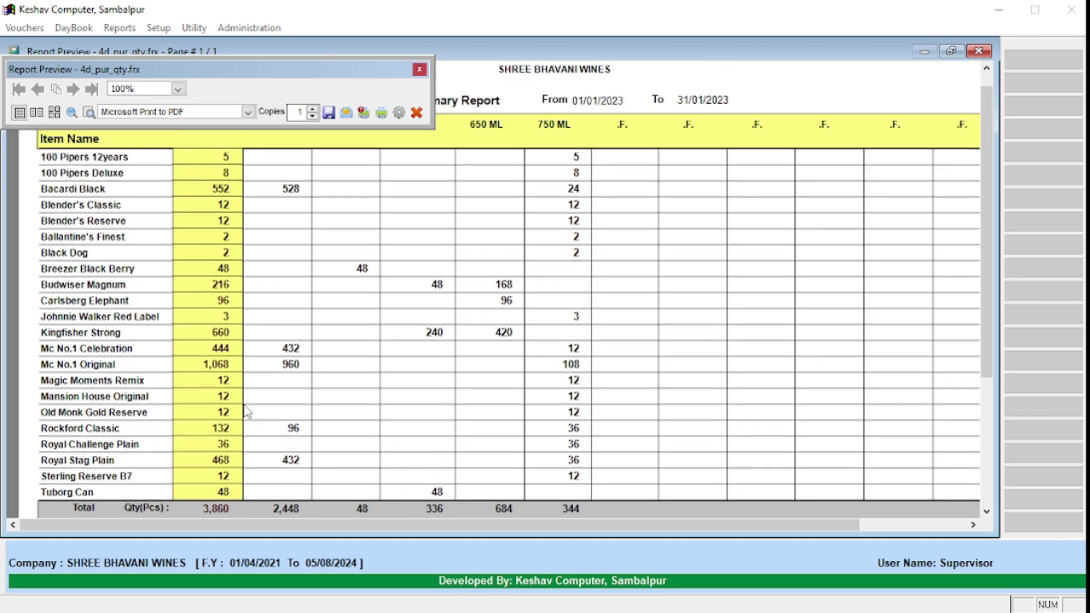
scroll(247, 405, "down", 2)
scroll(247, 403, "down", 3)
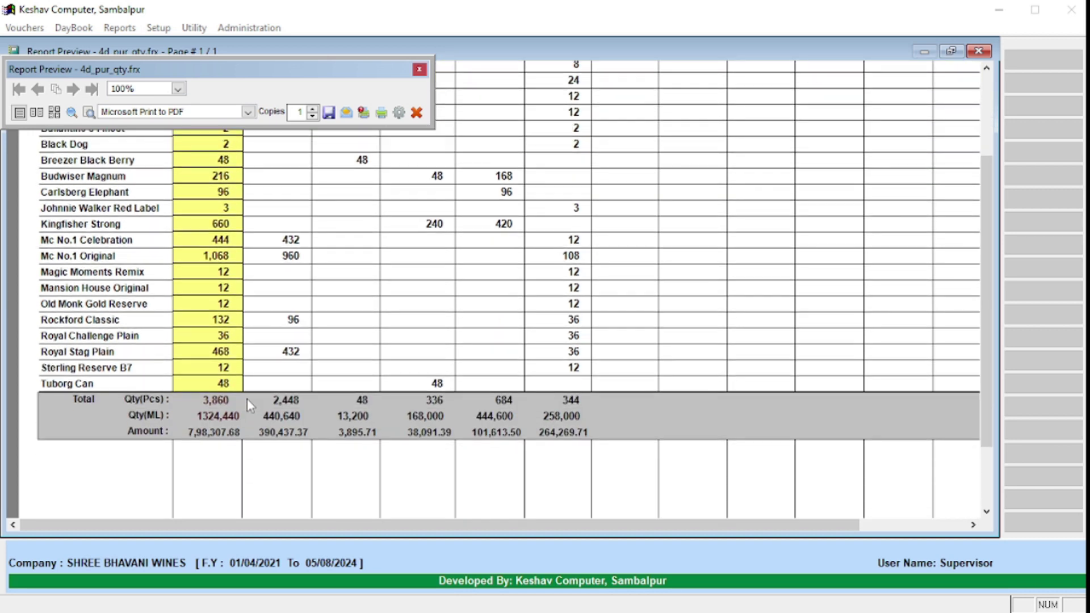
scroll(247, 399, "up", 2)
scroll(247, 447, "up", 3)
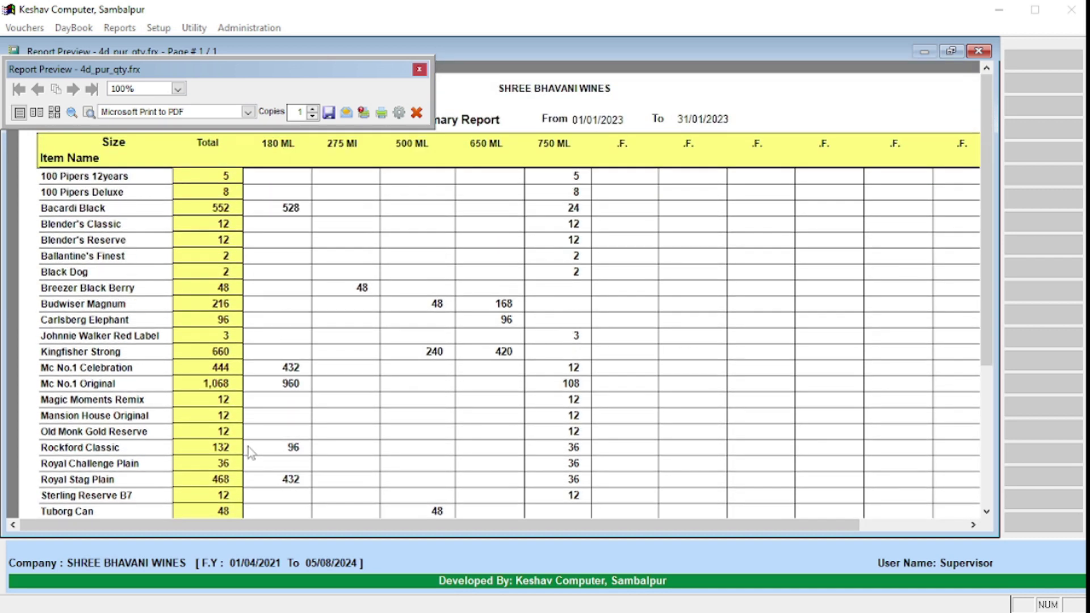
scroll(301, 403, "down", 3)
scroll(301, 403, "down", 2)
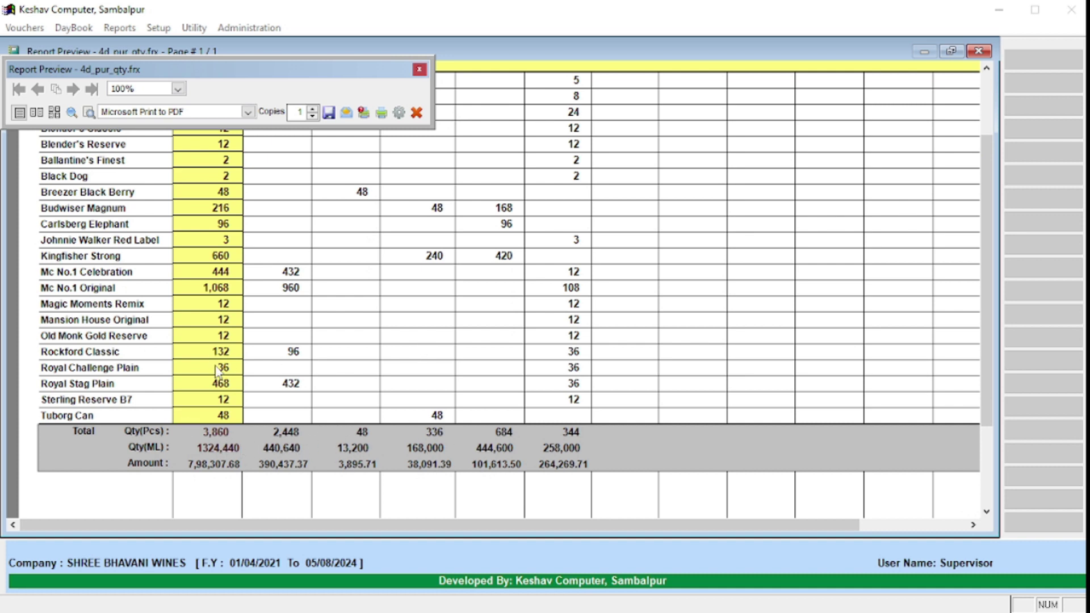
scroll(266, 360, "up", 3)
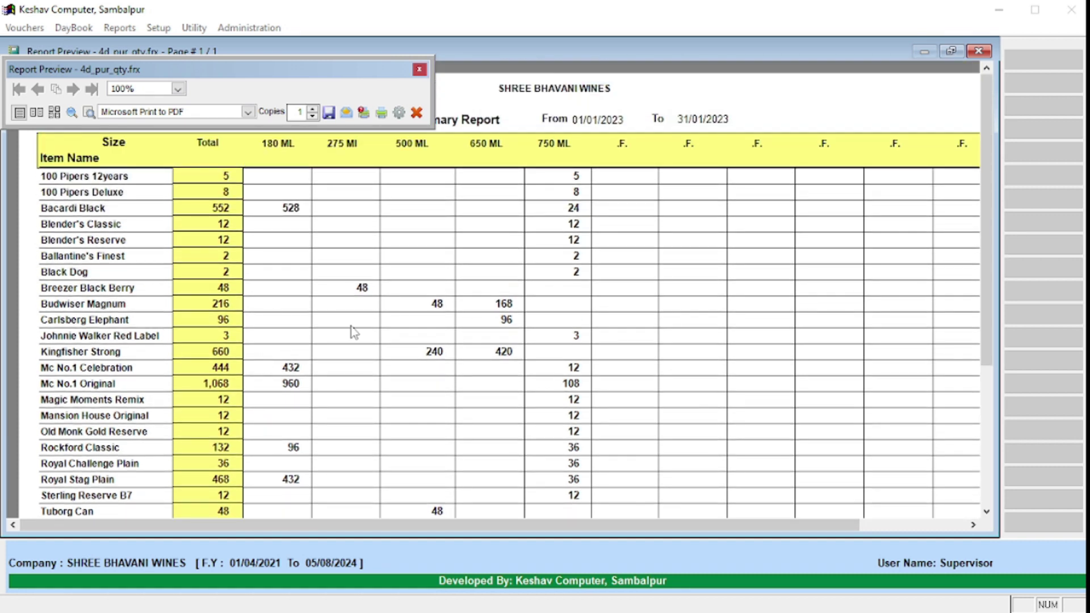
key("Escape")
key("Escape")
key("Down")
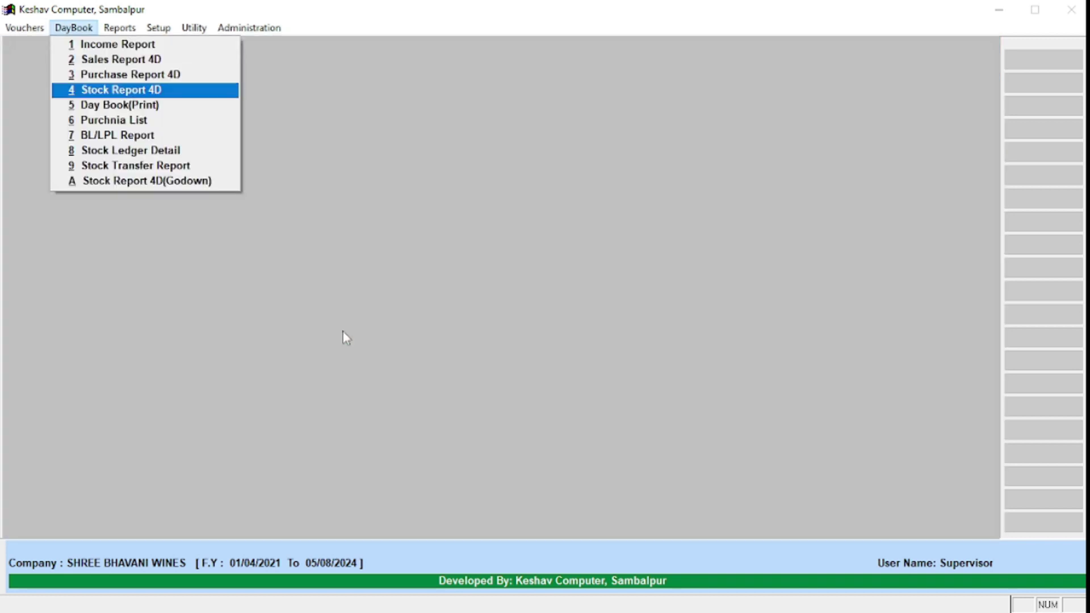
key("Return")
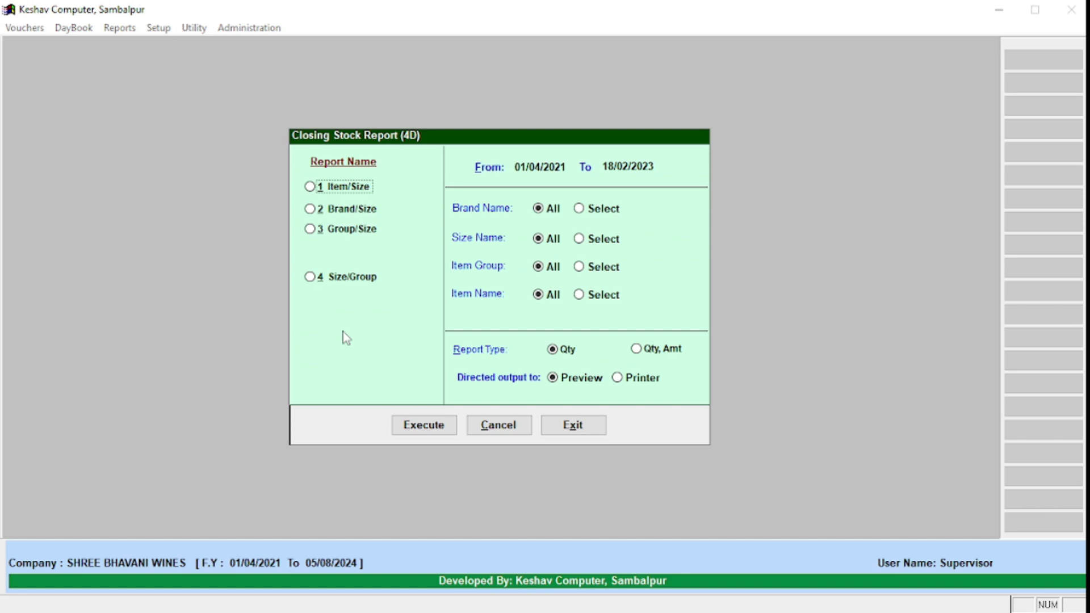
key("Return")
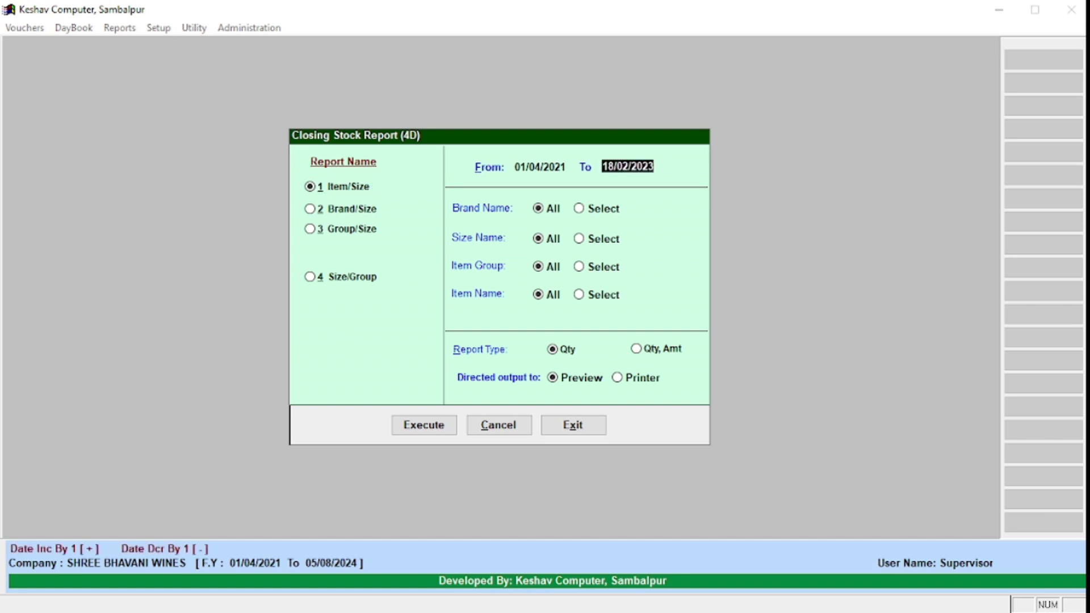
type("31/01/2023")
key("Return")
key("Return")
key("Return")
key("Return")
key("Return")
key("Return")
key("Return")
key("Return")
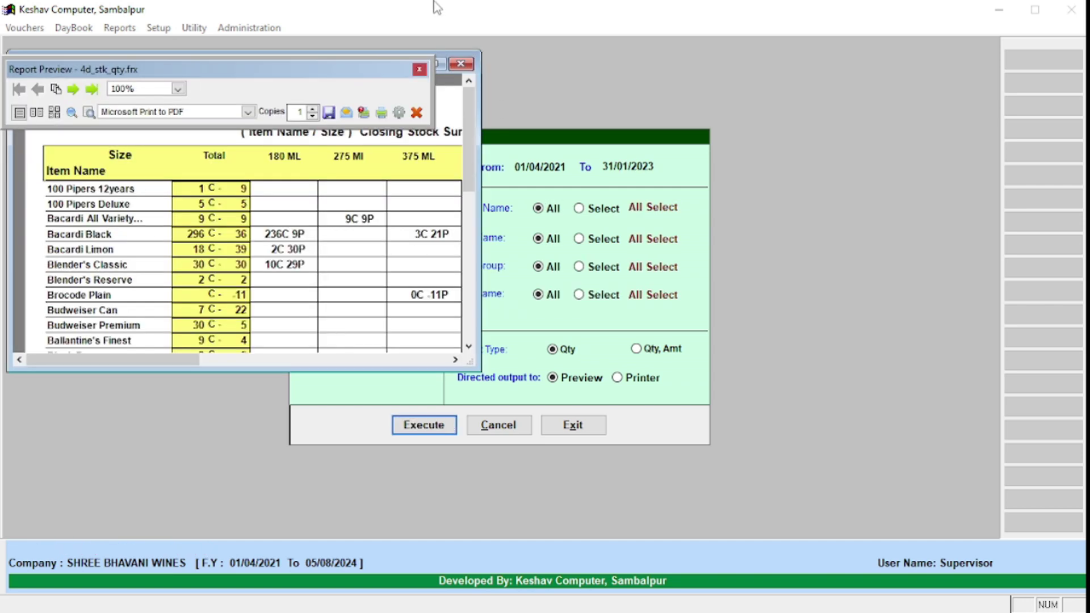
left_click(441, 64)
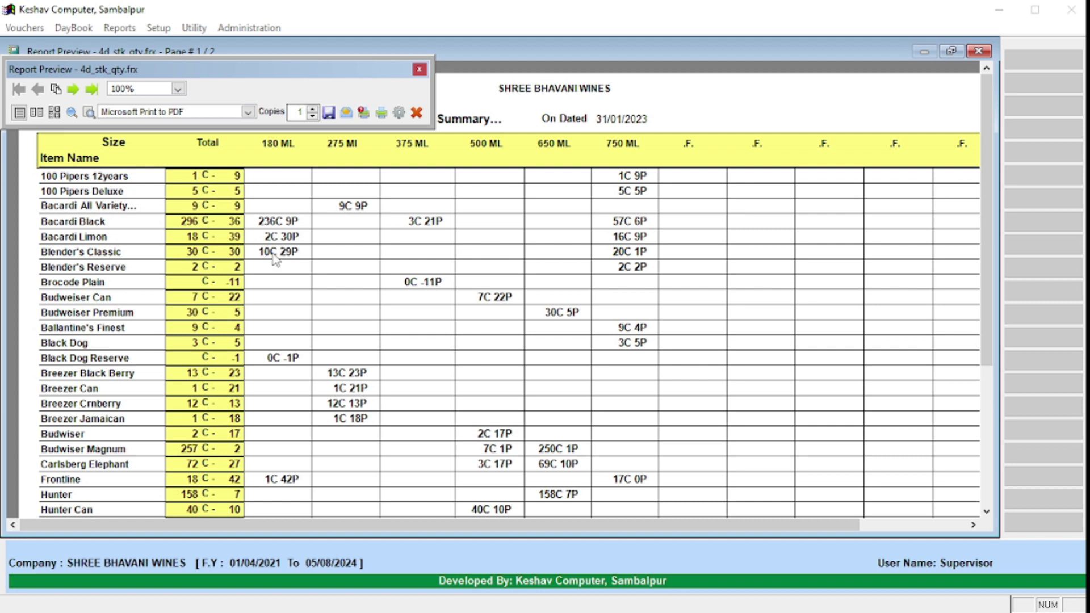
scroll(295, 274, "down", 5)
scroll(295, 273, "down", 3)
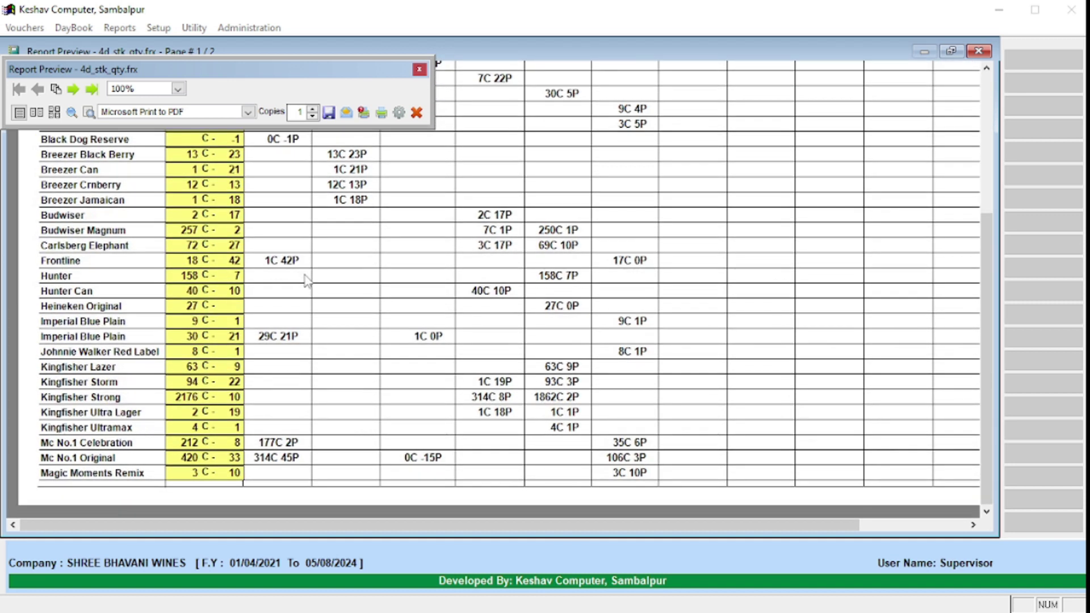
right_click(325, 209)
left_click(360, 250)
scroll(359, 249, "up", 1)
right_click(334, 192)
left_click(366, 218)
scroll(379, 250, "up", 3)
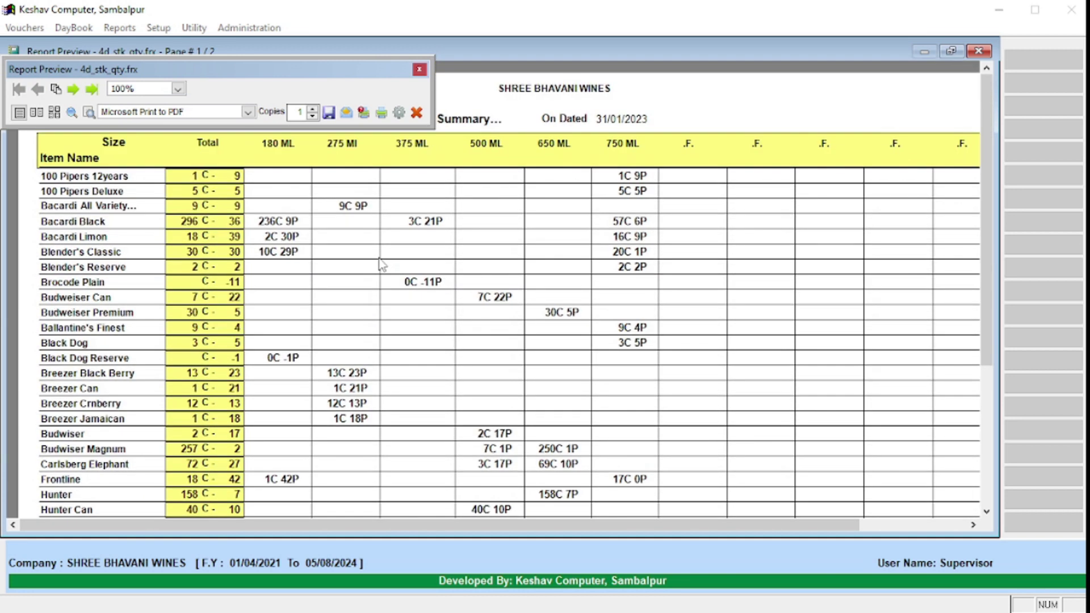
key("Escape")
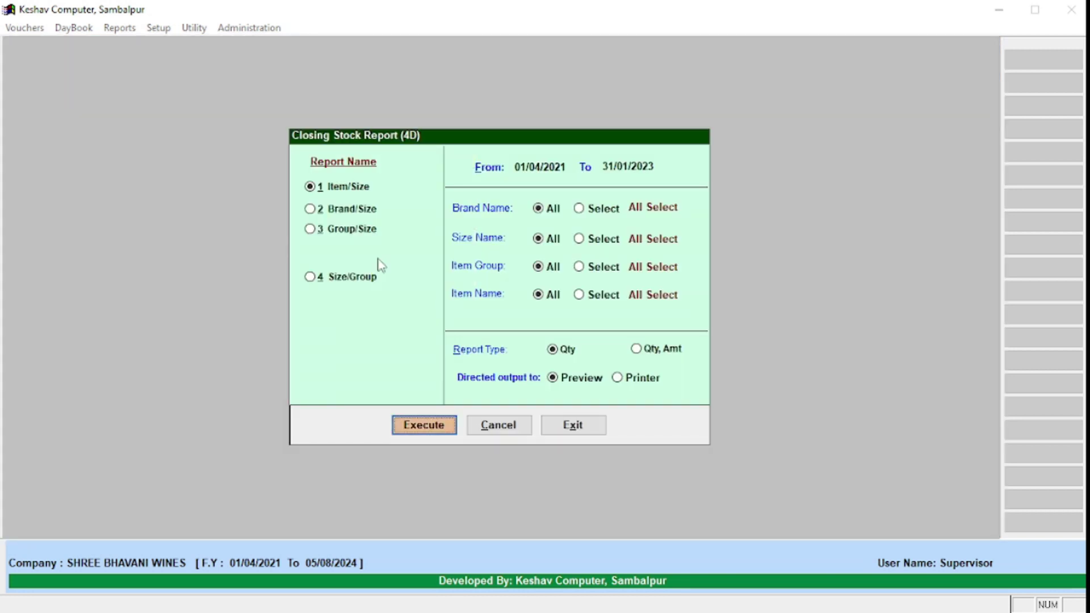
key("Up")
key("Up")
key("Up")
key("Up")
key("Up")
key("Right")
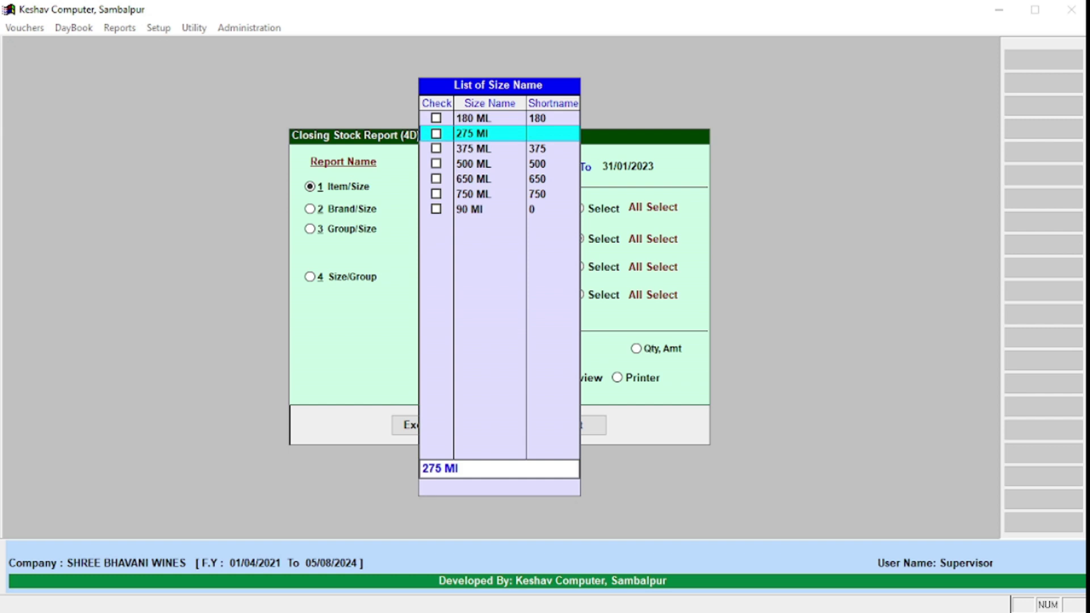
key("Down")
key("Escape")
key("Escape")
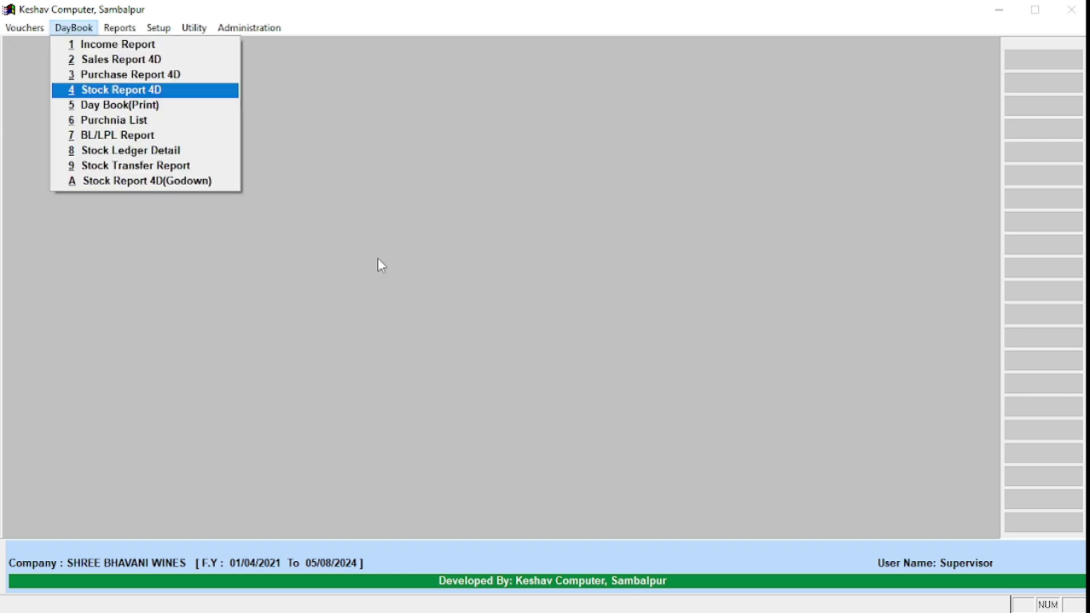
Step: Navigate the report menus to Closing Stock Value Print, opening its 01/04/2021–18/02/2023 settings
key("Right")
key("Down")
key("Down")
key("Down")
key("Down")
key("Down")
key("Down")
key("Down")
key("Down")
key("Down")
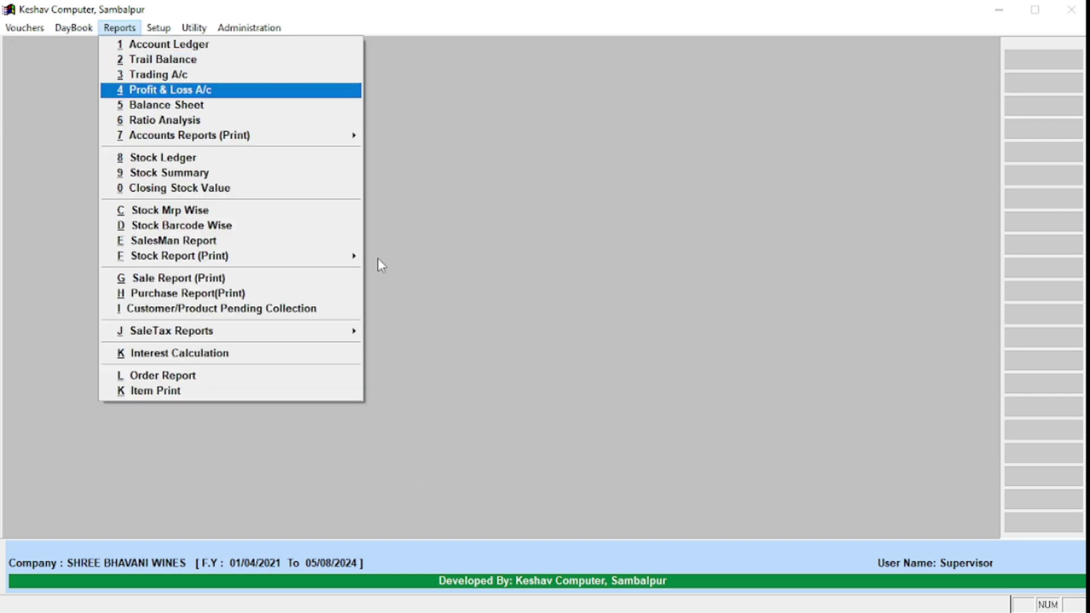
key("Down")
key("Down")
key("Down")
key("Down")
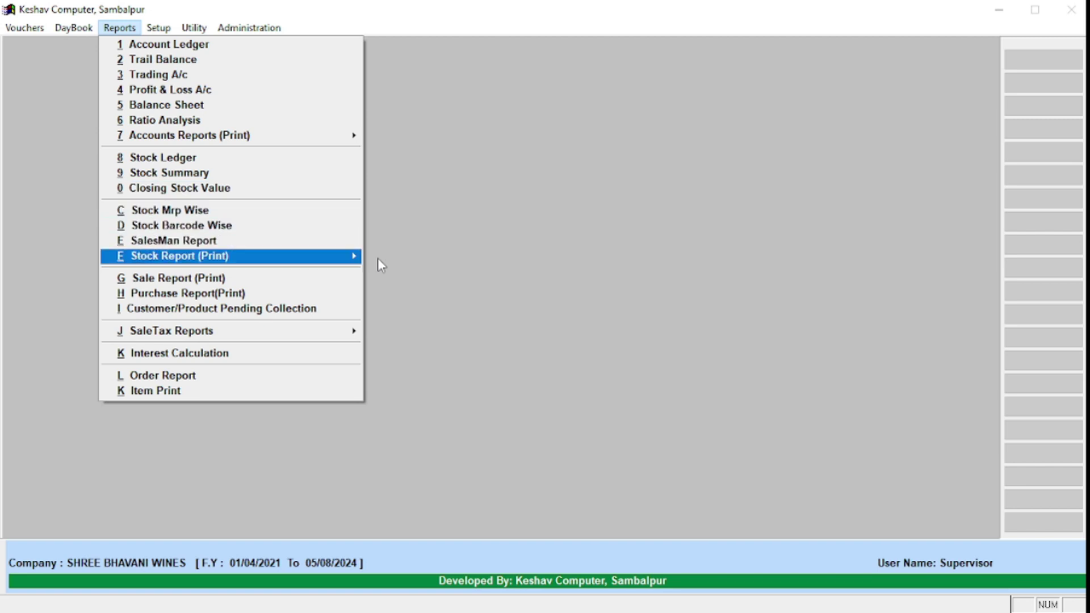
key("Right")
key("Left")
key("Left")
key("Down")
key("Down")
key("Down")
key("Right")
key("Left")
key("Right")
key("Down")
key("Down")
key("Down")
key("Down")
key("Down")
key("Down")
key("Down")
key("Down")
key("Down")
key("Down")
key("Down")
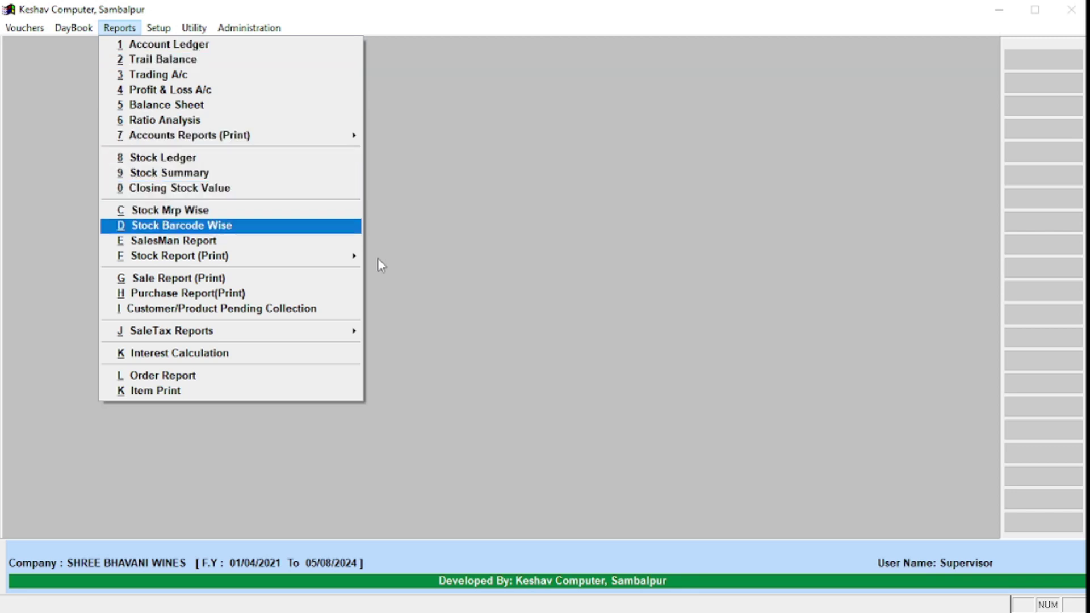
key("Down")
key("Down")
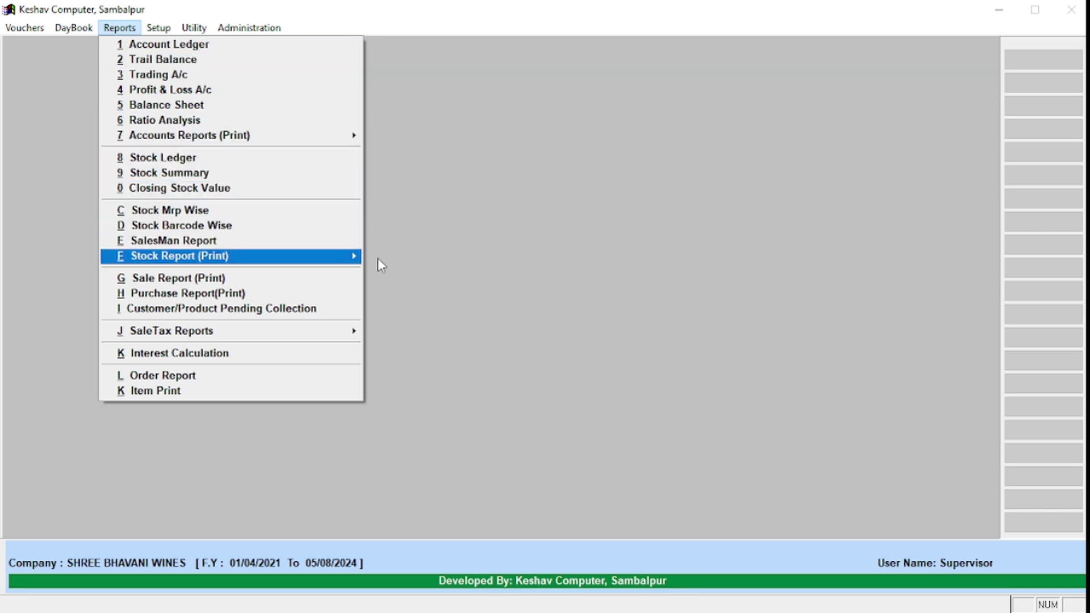
key("Right")
key("Down")
key("Down")
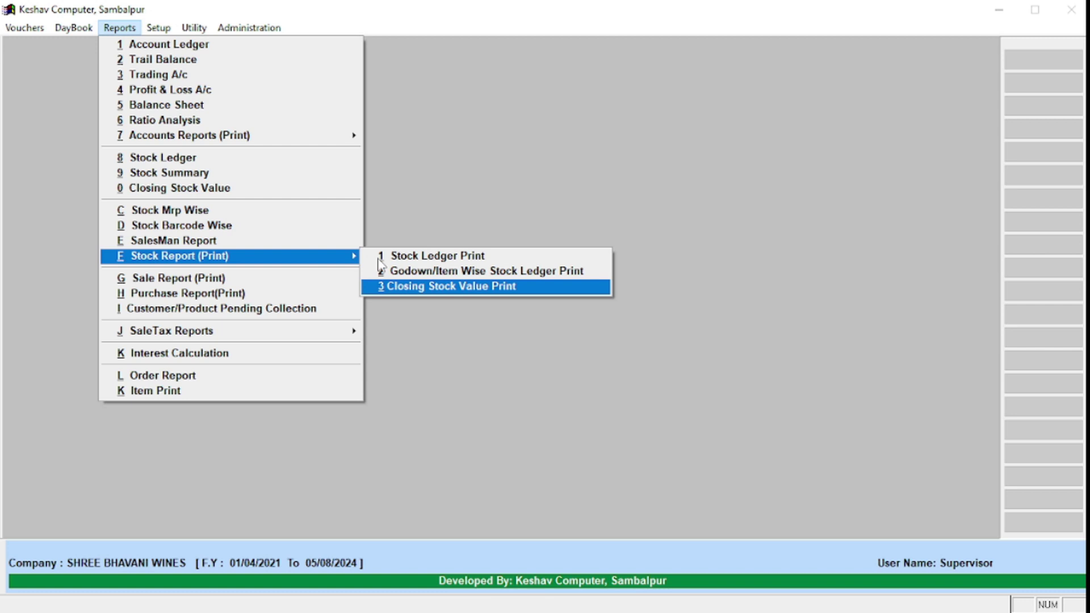
key("Return")
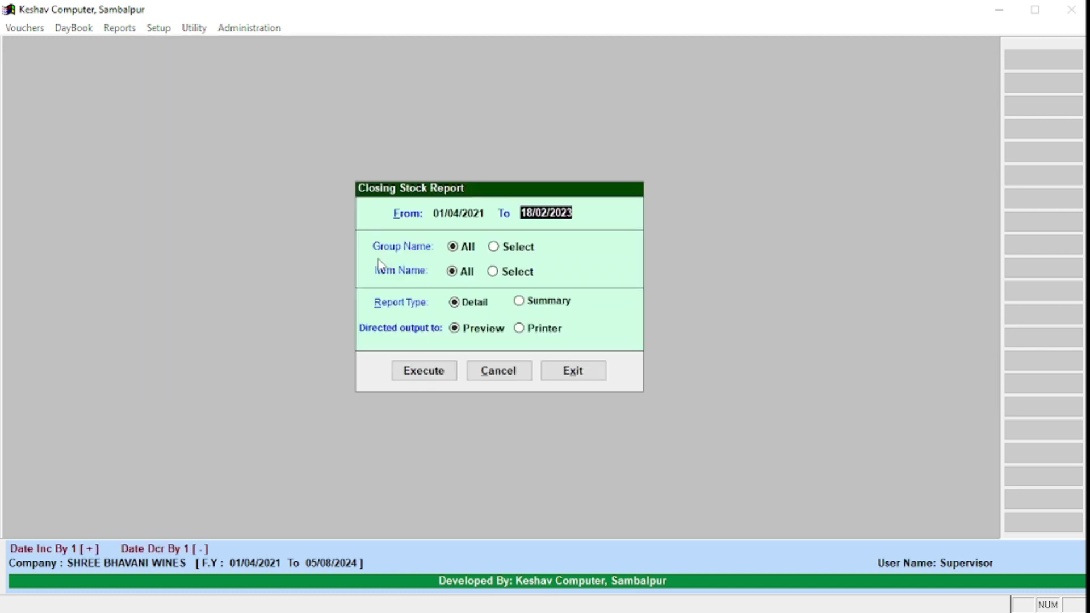
Step: Run the closing stock summary up to 31/01/2023 for all item groups and items
type("31/01/2023")
key("Return")
key("Return")
key("Right")
key("Return")
key("Right")
key("Return")
key("Return")
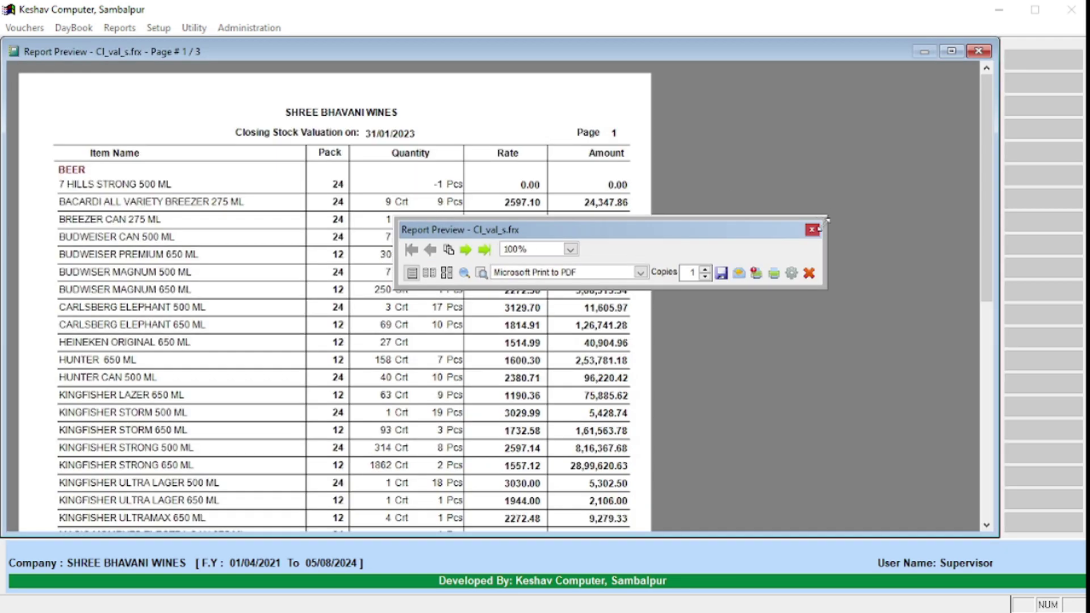
Step: Clear the floating preview toolbar and scroll through the first valuation page
left_click(815, 229)
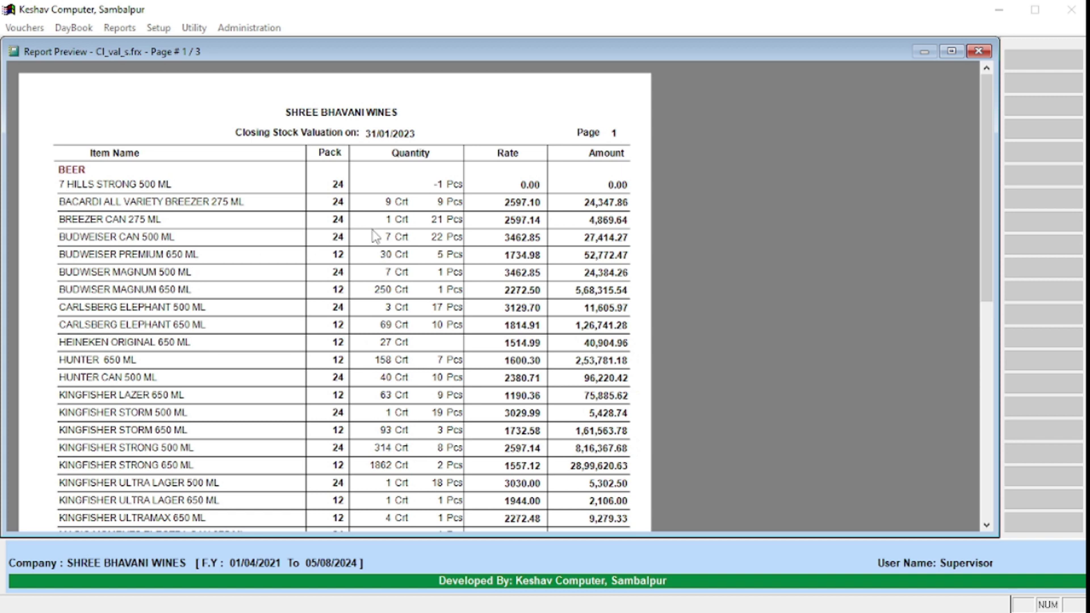
scroll(256, 258, "down", 3)
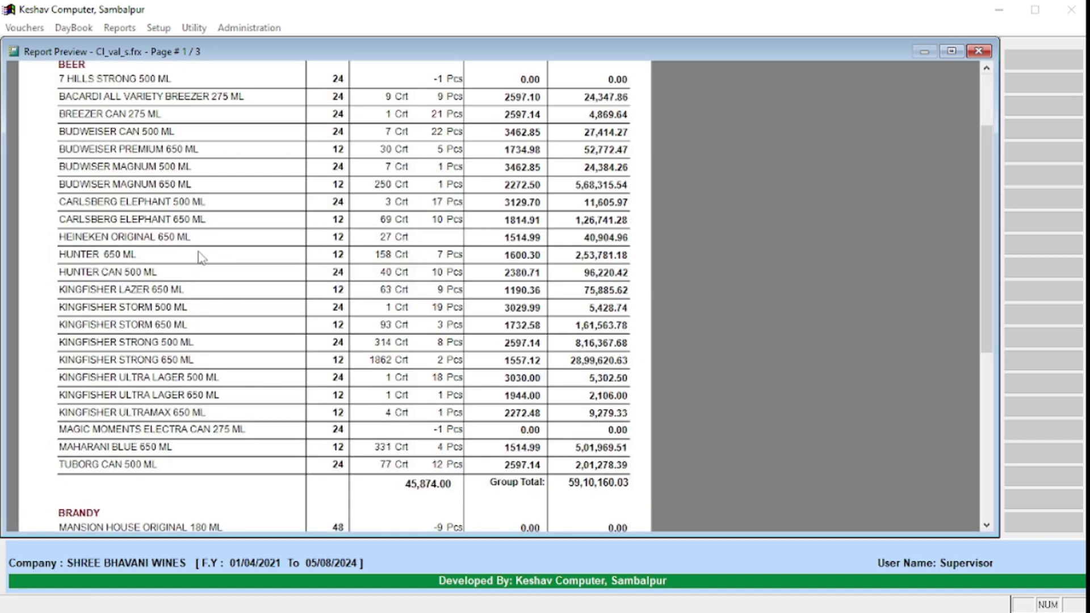
scroll(200, 257, "up", 3)
scroll(203, 259, "down", 3)
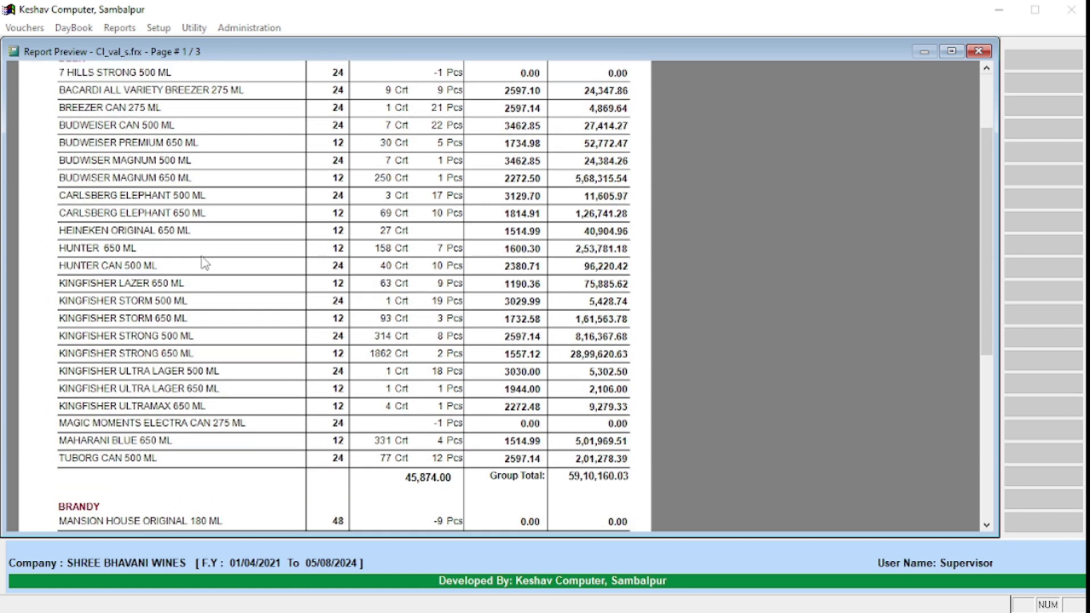
scroll(205, 262, "up", 3)
scroll(201, 269, "down", 8)
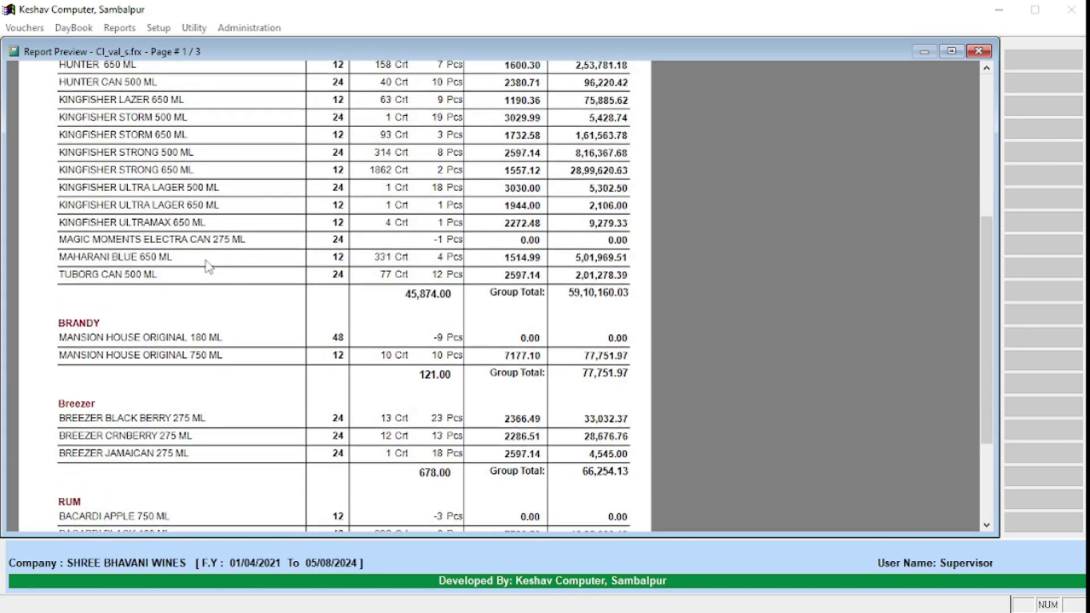
Step: Page through pages 2 and 3 to the total stock of 1,70,53,613.25
right_click(261, 178)
left_click(286, 216)
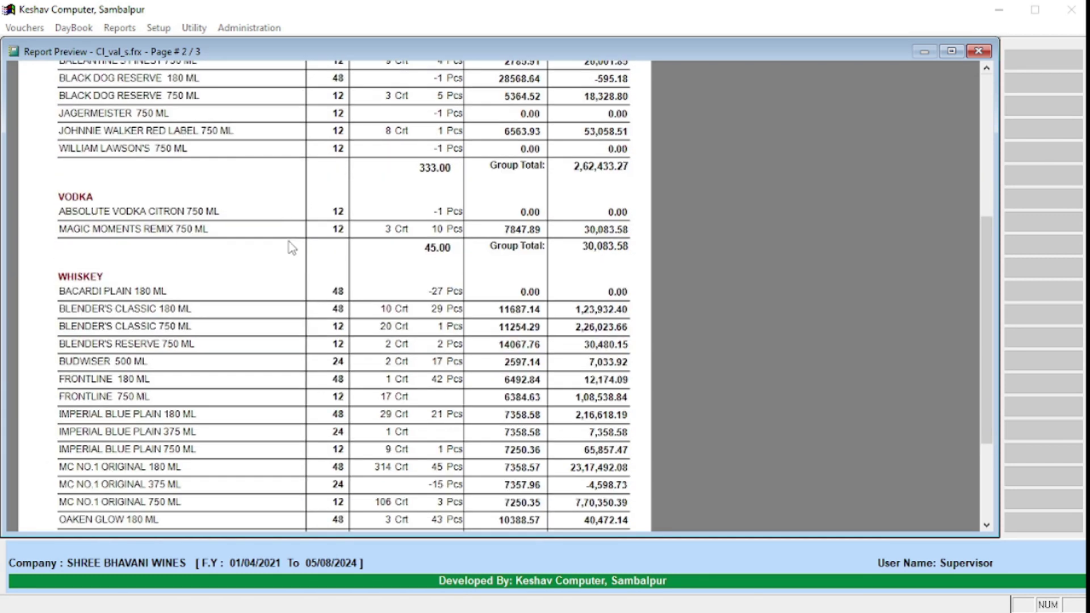
scroll(287, 238, "down", 1)
right_click(287, 219)
left_click(325, 262)
scroll(325, 263, "up", 8)
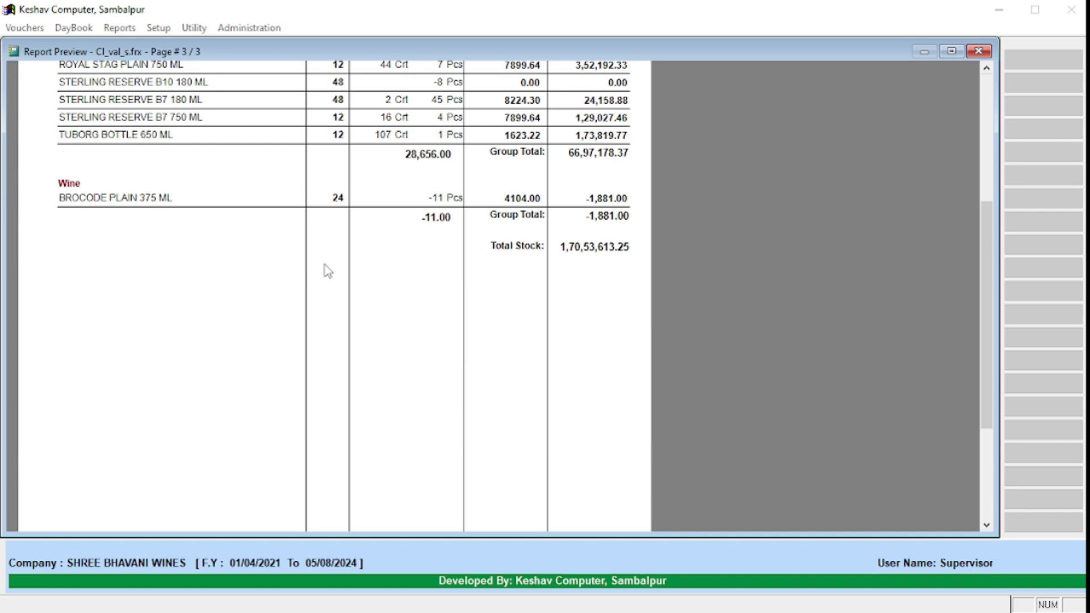
scroll(323, 273, "down", 3)
scroll(324, 273, "up", 4)
right_click(378, 193)
left_click(398, 215)
right_click(379, 193)
left_click(418, 230)
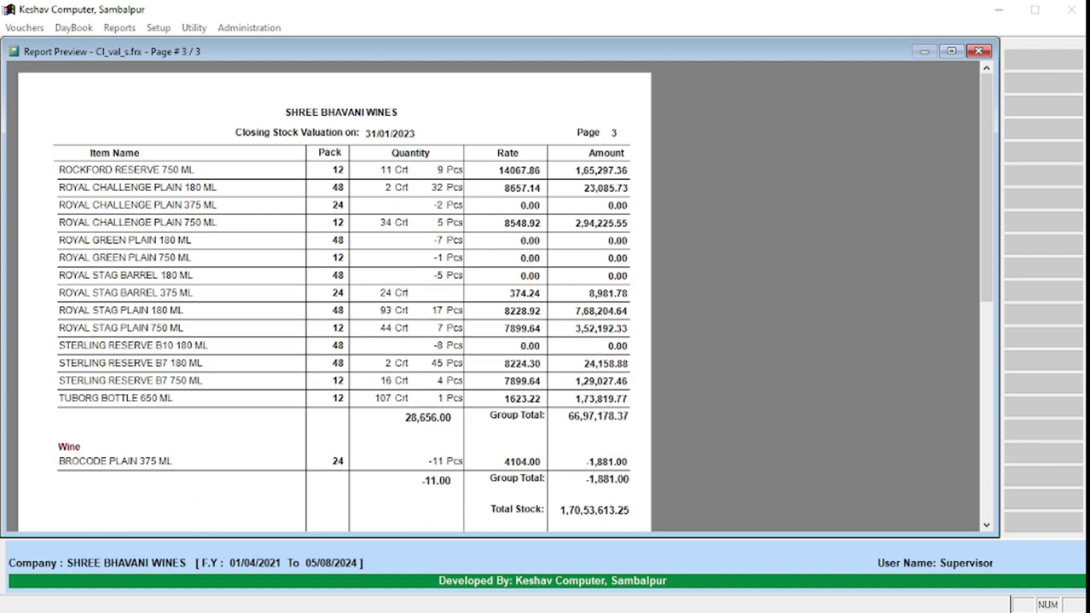
scroll(574, 459, "down", 2)
Step: Close the closing stock report and briefly check the 4D closing stock settings
key("Escape")
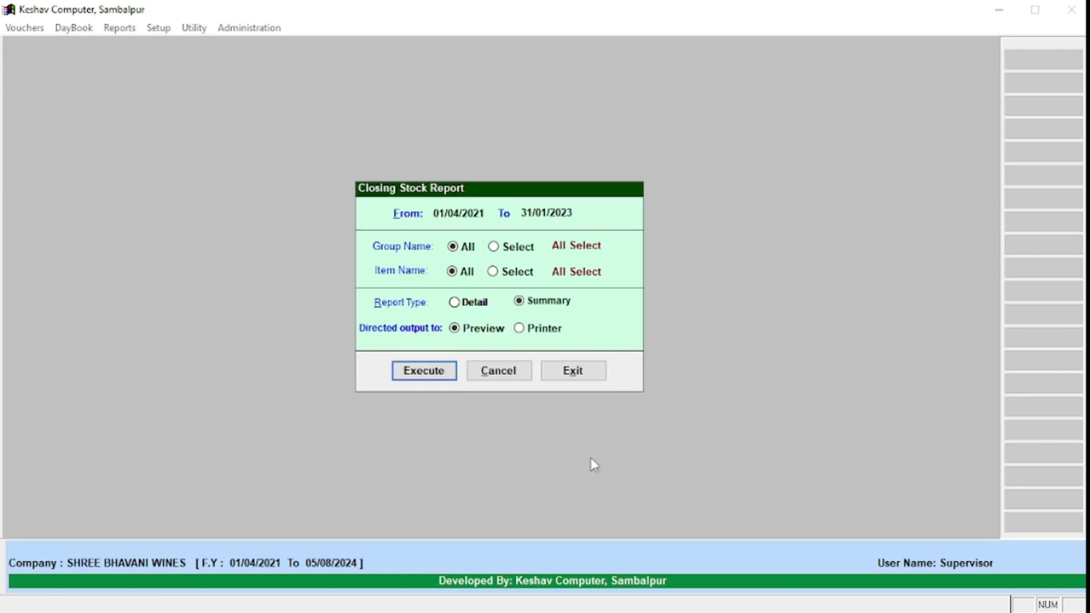
key("Escape")
key("Left")
key("Left")
key("Down")
key("Down")
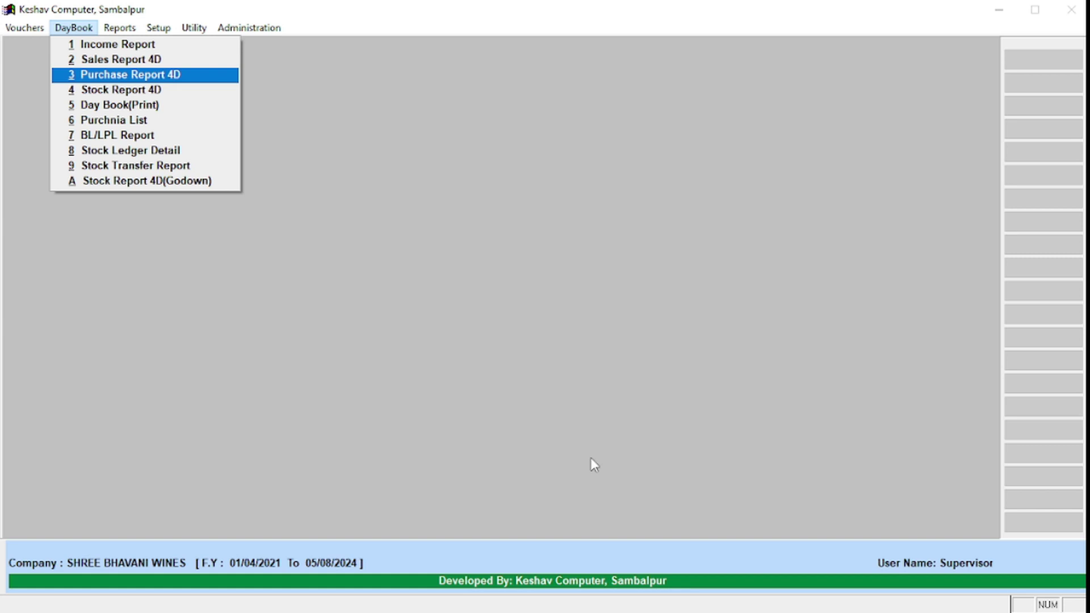
key("Down")
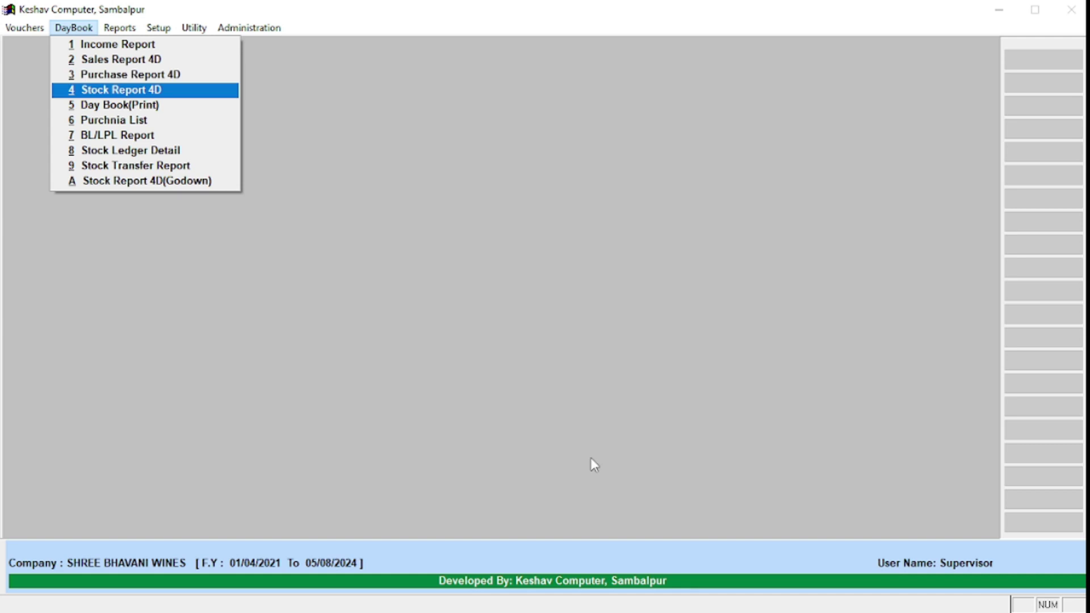
key("Return")
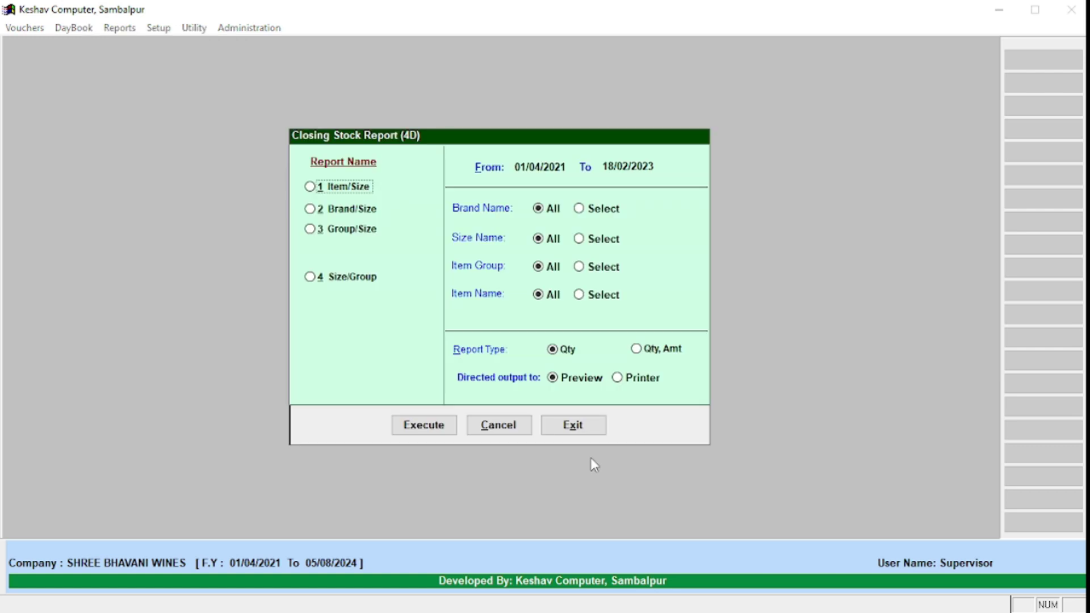
key("Escape")
Step: View the Fresh godown item ledger at KINGFISHER STRONG 500 ML, then close it
key("Right")
key("Down")
key("Down")
key("Down")
key("Down")
key("Down")
key("Down")
key("Down")
key("Down")
key("Down")
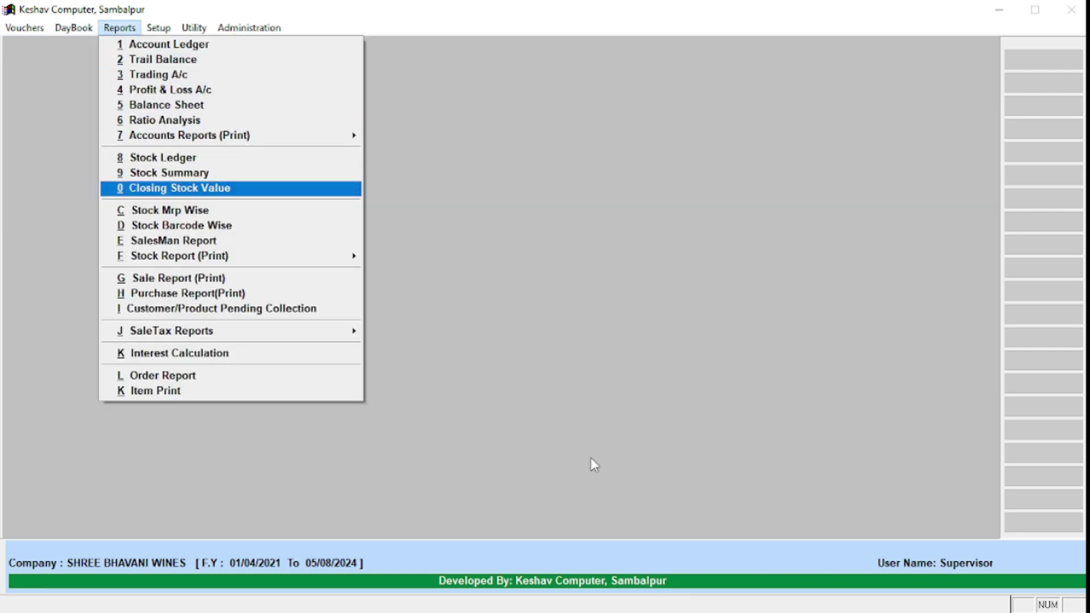
key("Left")
key("Down")
key("Down")
key("Down")
key("Down")
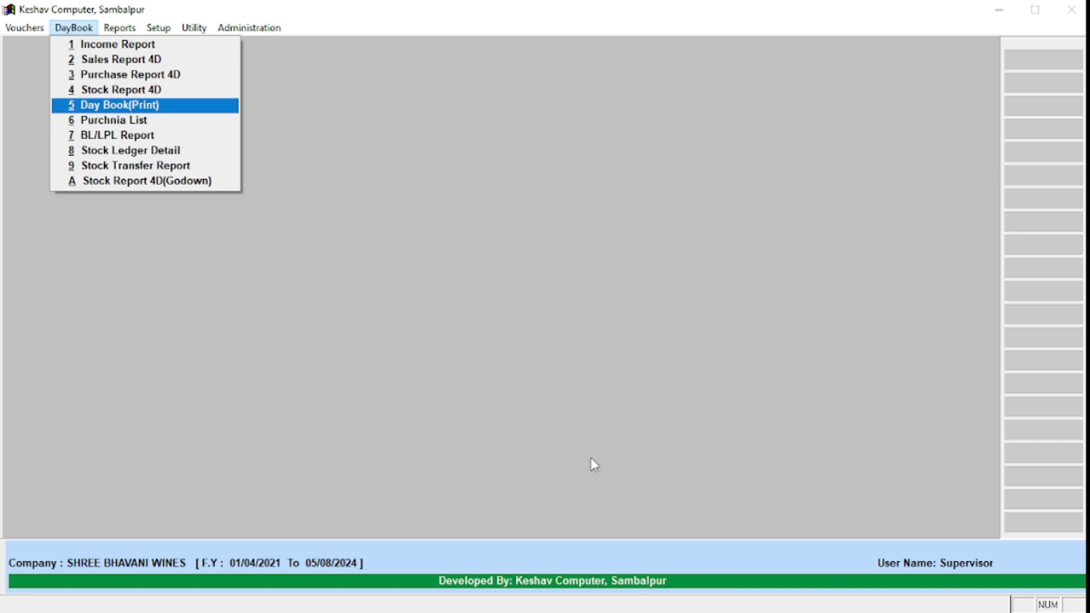
key("Return")
key("Down")
key("Down")
key("Return")
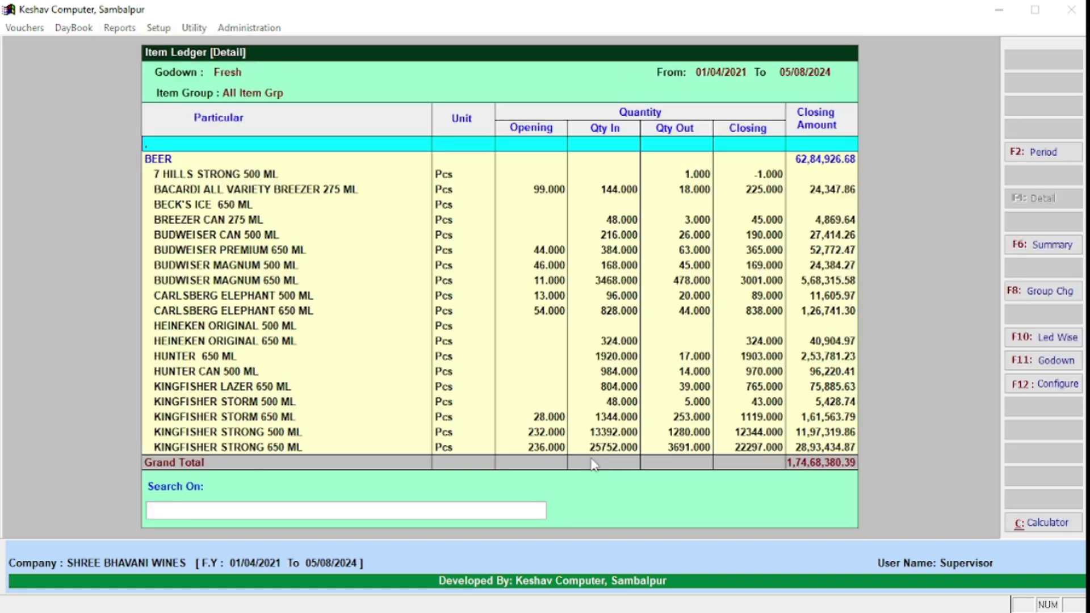
key("Page_Down")
Step: Open the Day Book (Print) settings, dated 01/04/2021 with output to preview
key("Down")
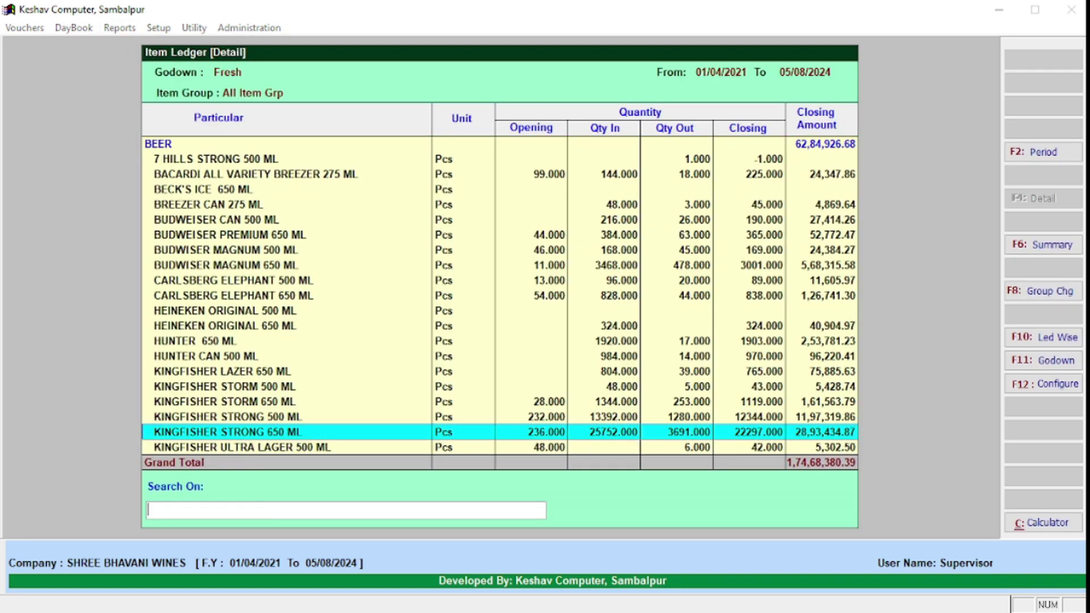
key("Escape")
key("Escape")
key("Escape")
key("Left")
key("Down")
key("Down")
key("Down")
key("Down")
key("Down")
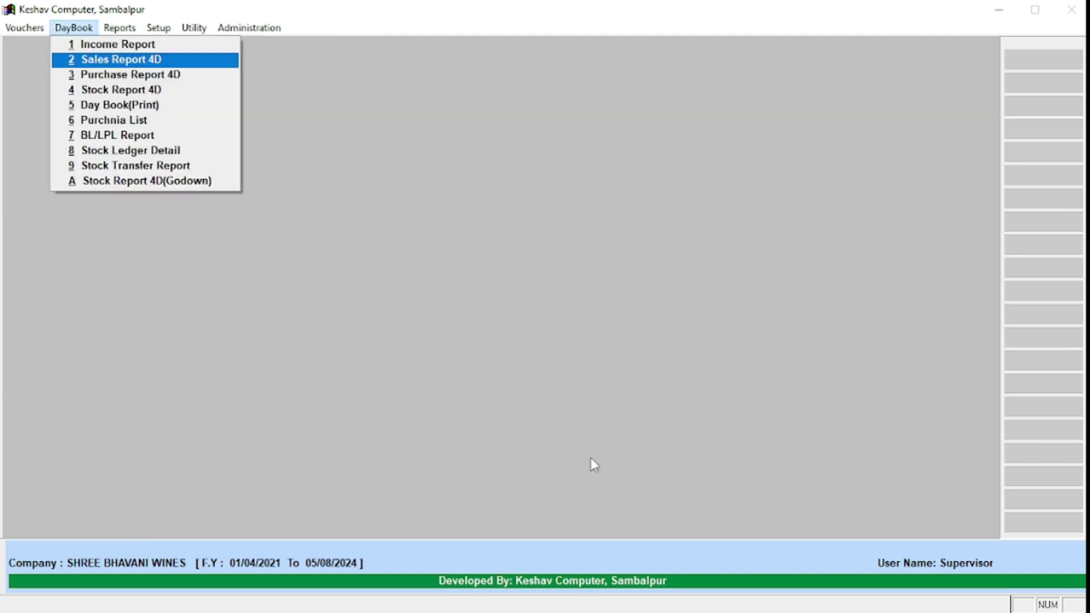
key("Up")
key("Return")
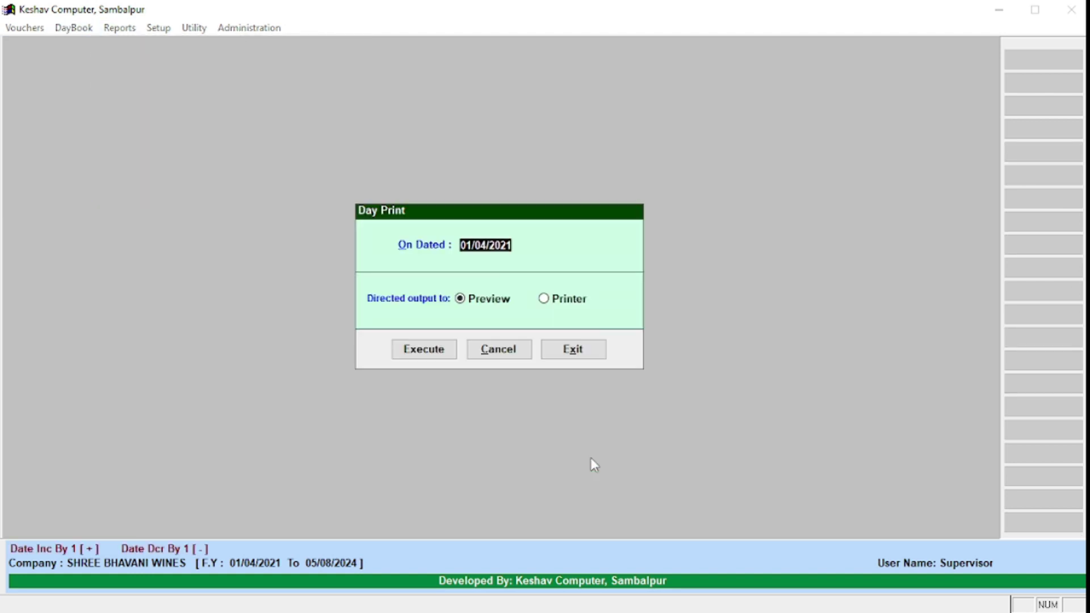
Step: Run the Daily Summary preview for 01/01/2023 and enlarge it to full size
type("0101")
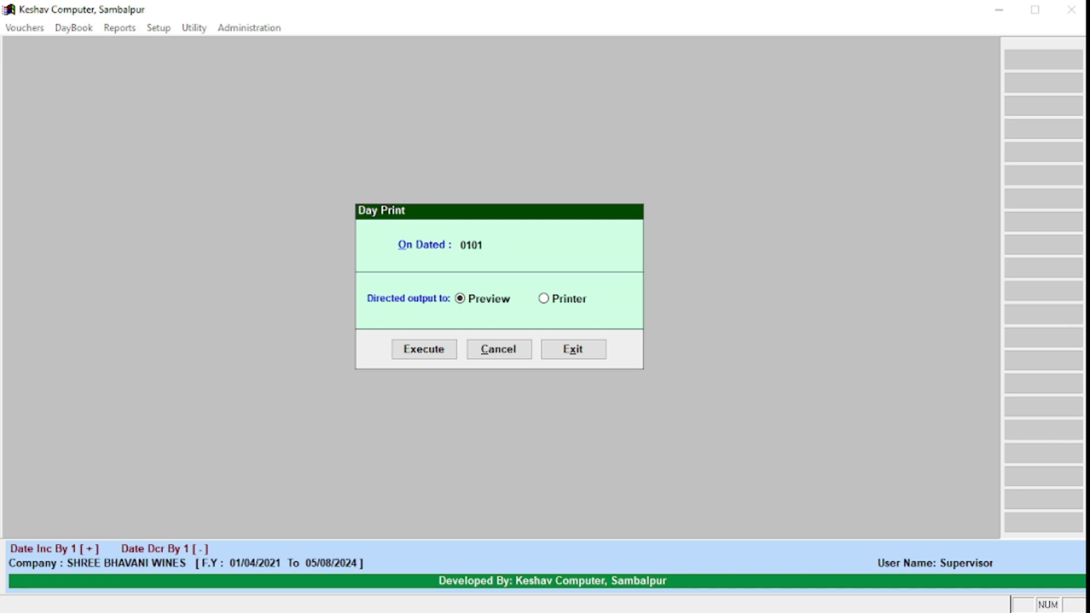
type("2023")
key("Return")
key("Return")
key("Return")
left_click(433, 63)
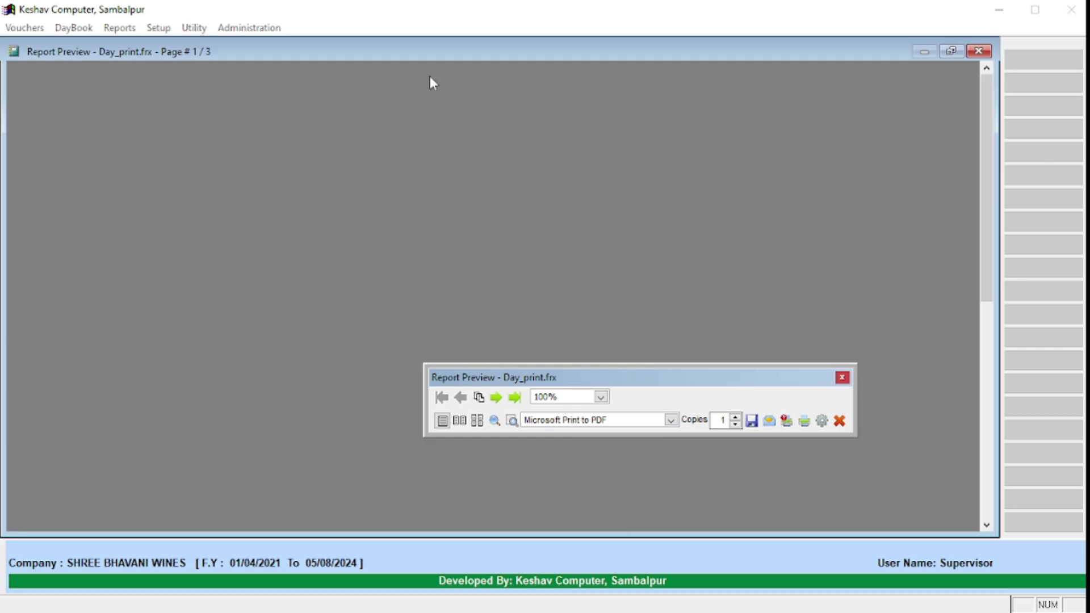
left_click(842, 376)
left_click(125, 248)
Step: Scroll the first page, then move to the next and last pages of the three-page summary
scroll(170, 289, "up", 3)
scroll(231, 311, "down", 1)
scroll(231, 311, "down", 1)
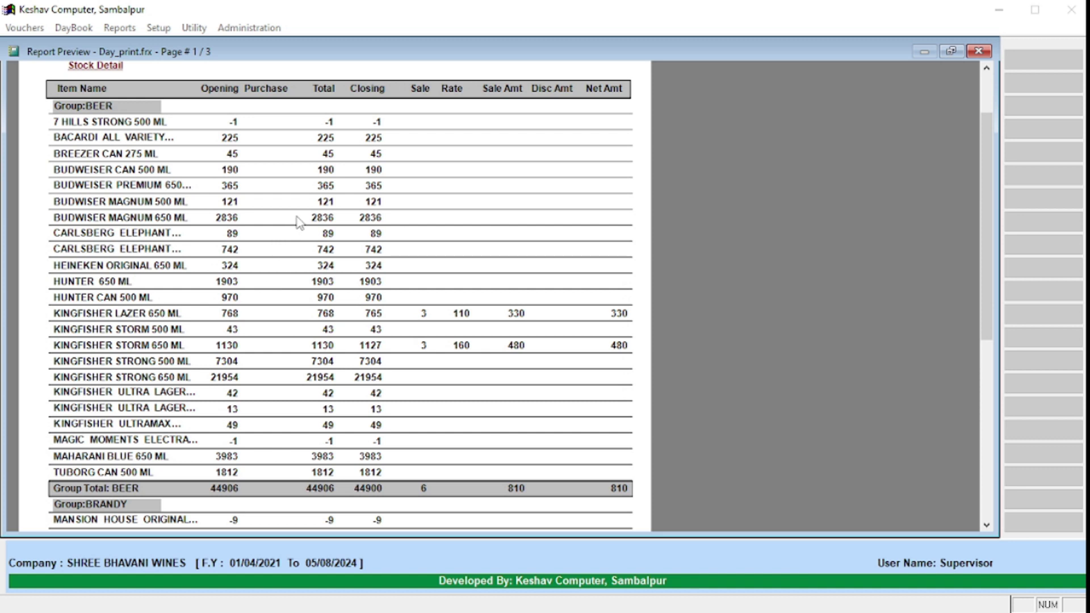
scroll(303, 221, "down", 2)
right_click(339, 169)
left_click(371, 210)
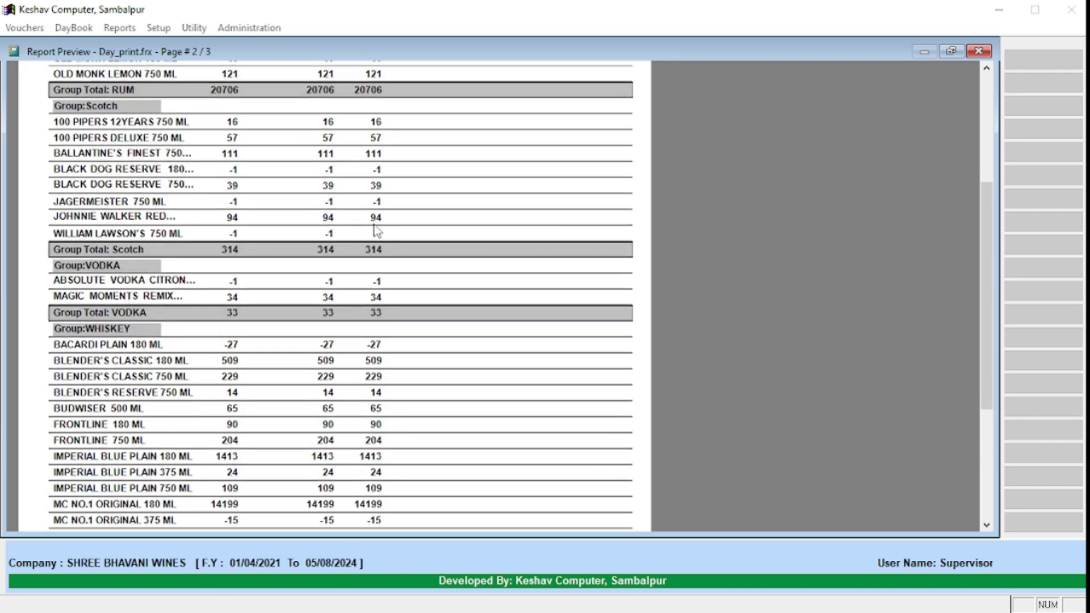
right_click(365, 197)
left_click(411, 244)
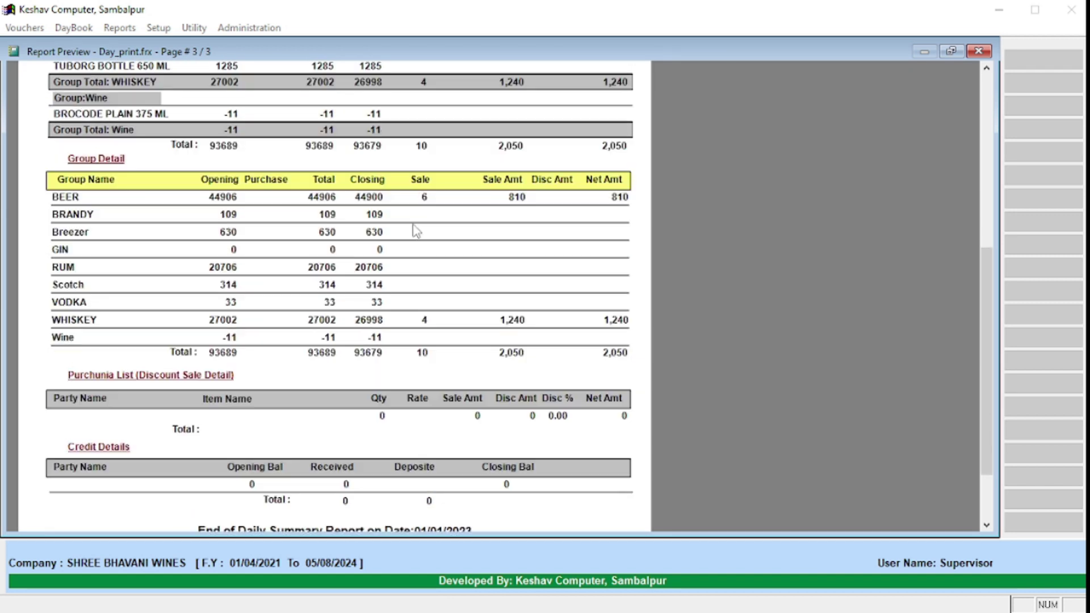
Step: Review the last page showing net sales 2,050 and page back through the report
scroll(408, 235, "up", 5)
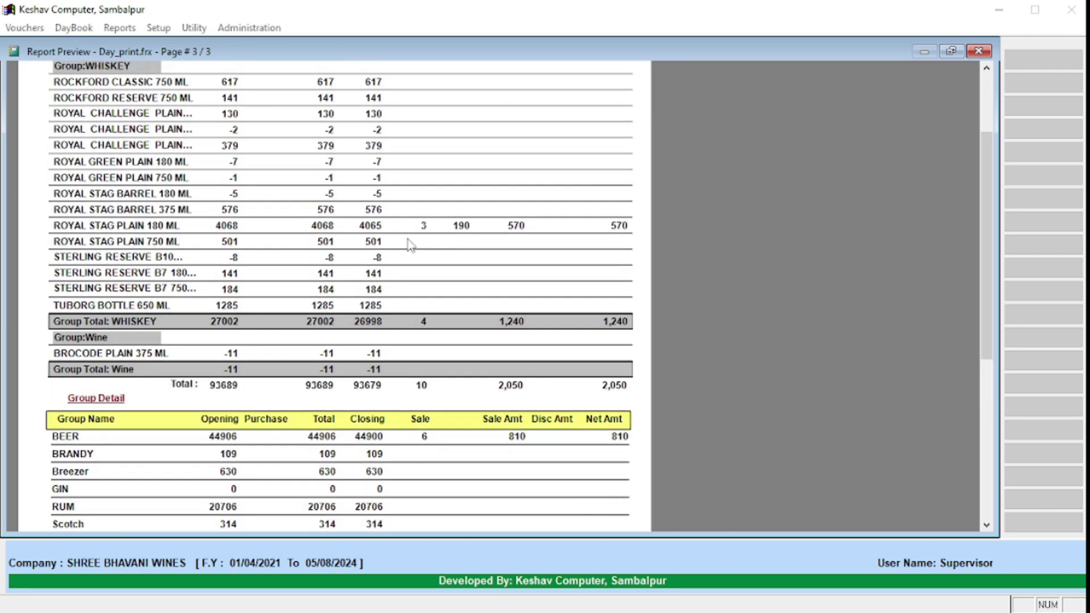
scroll(409, 256, "down", 6)
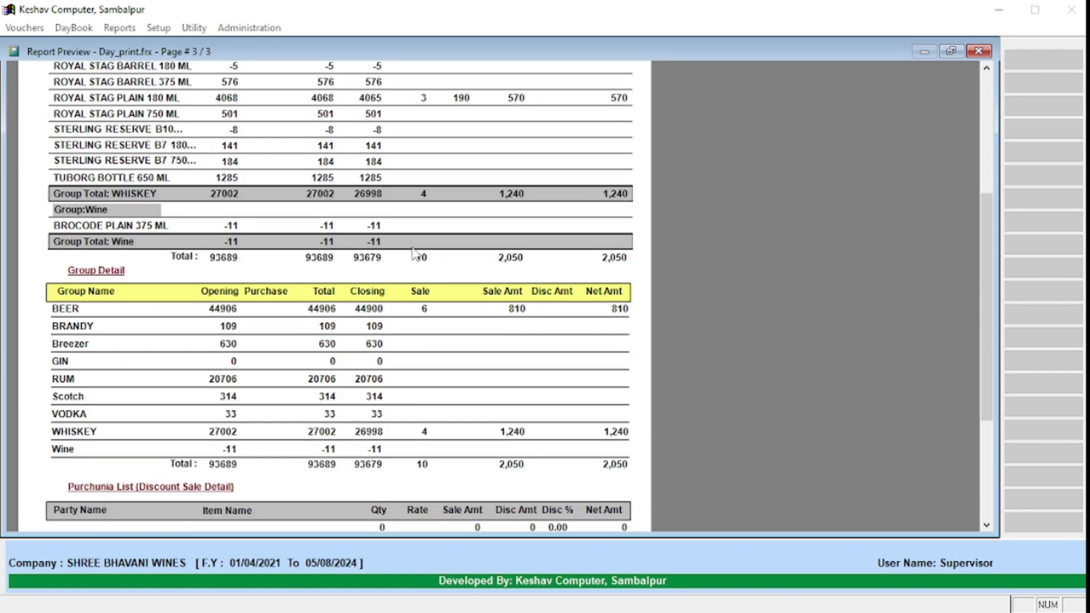
scroll(416, 258, "down", 3)
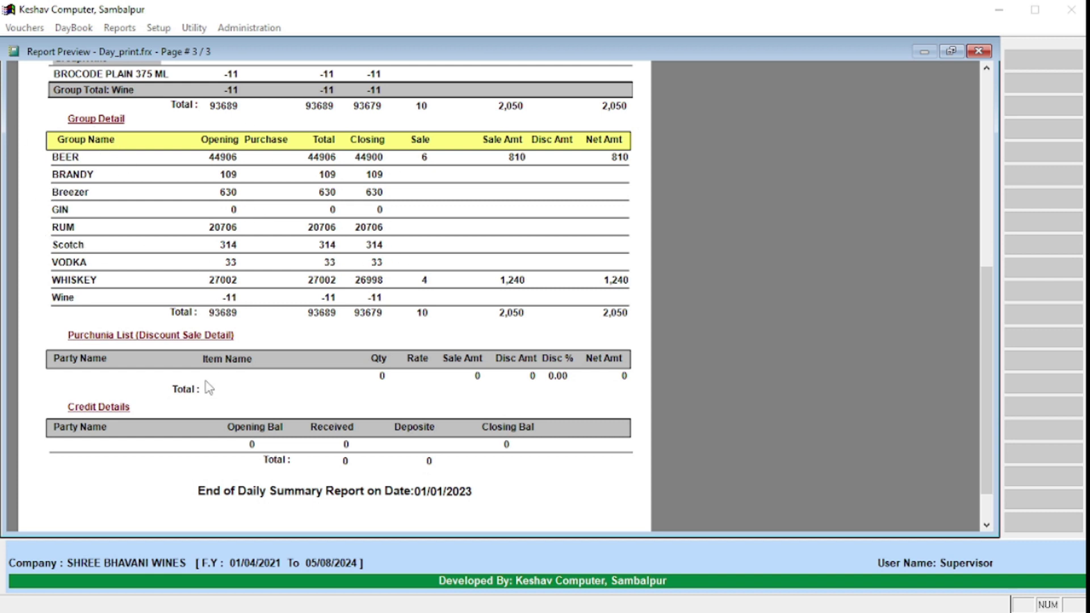
scroll(159, 434, "down", 1)
scroll(162, 420, "up", 6)
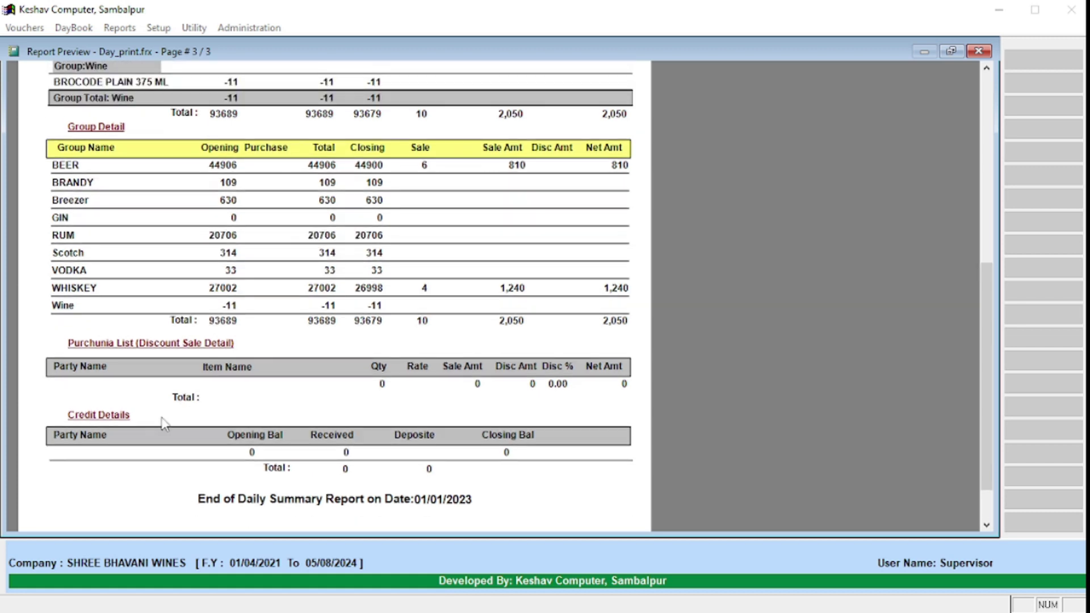
scroll(168, 416, "up", 5)
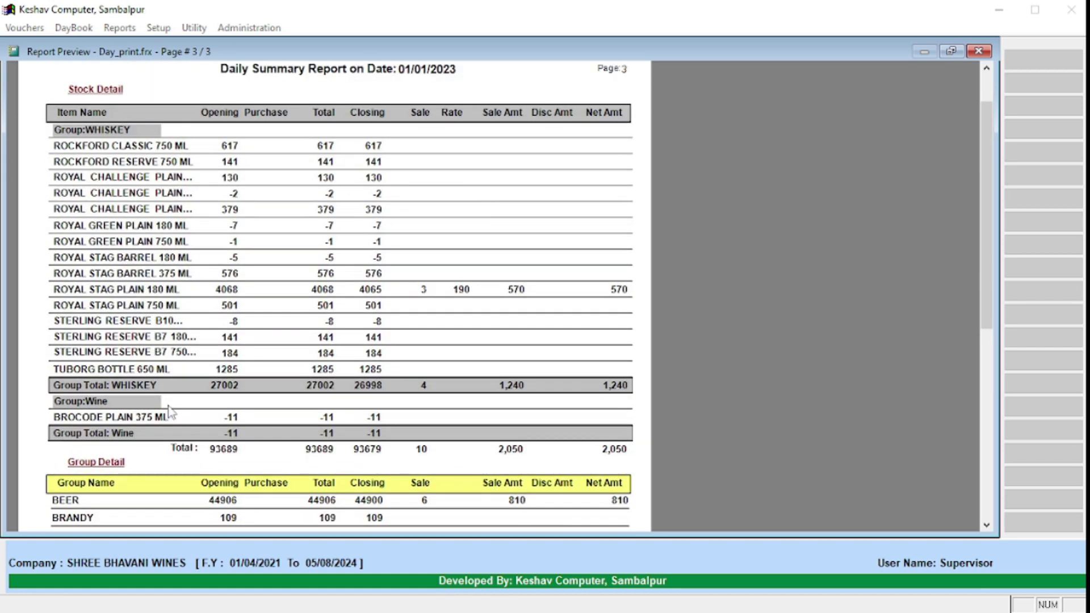
right_click(325, 131)
left_click(358, 171)
right_click(291, 216)
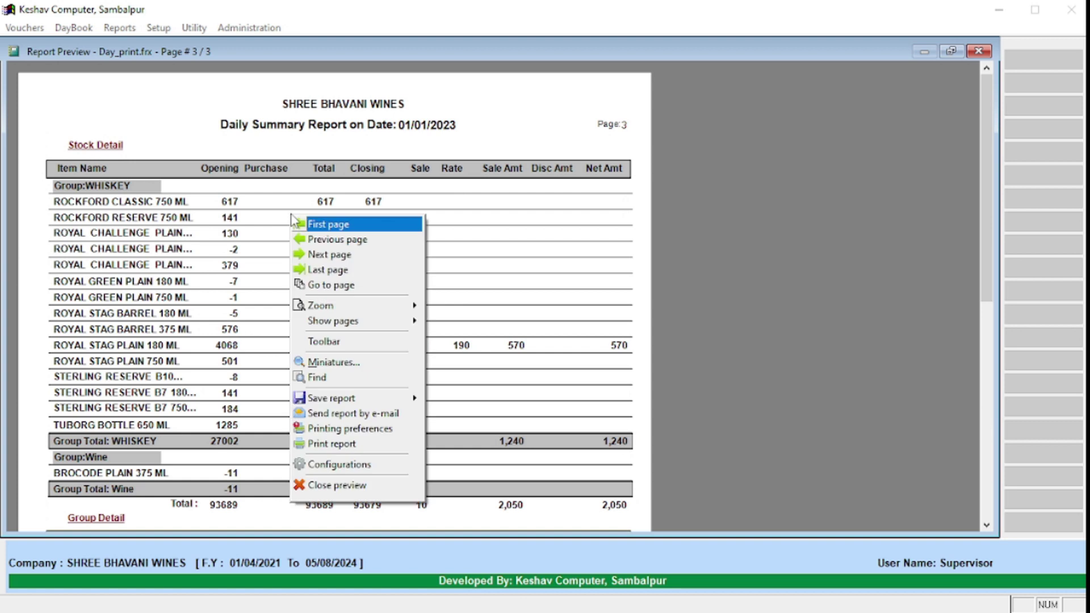
left_click(340, 255)
right_click(331, 246)
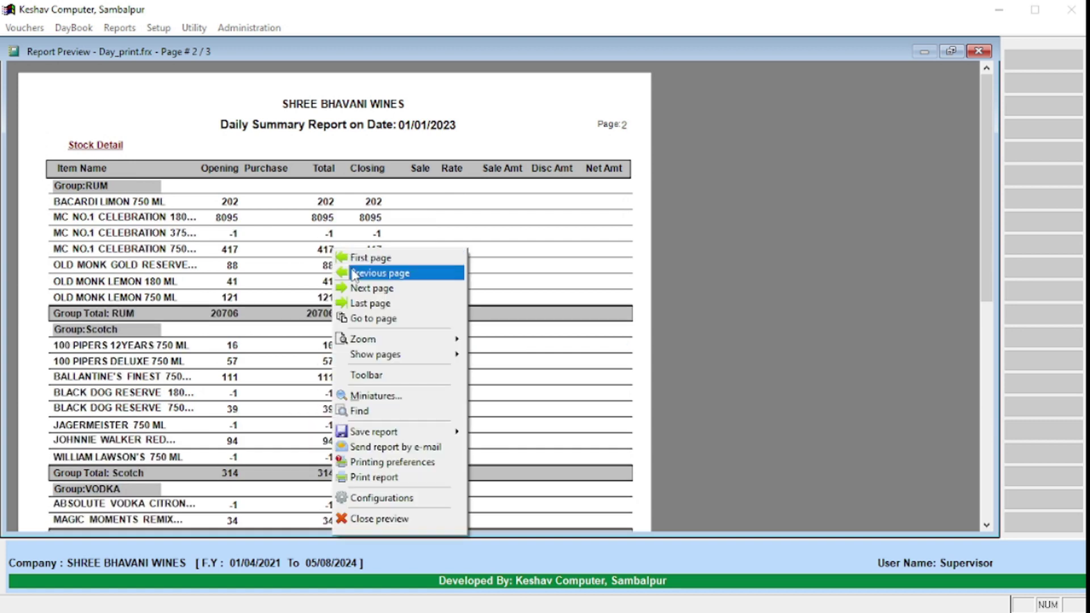
left_click(352, 284)
scroll(352, 283, "down", 1)
Step: Close the daily summary and preview the BL/LPL detail register
key("Escape")
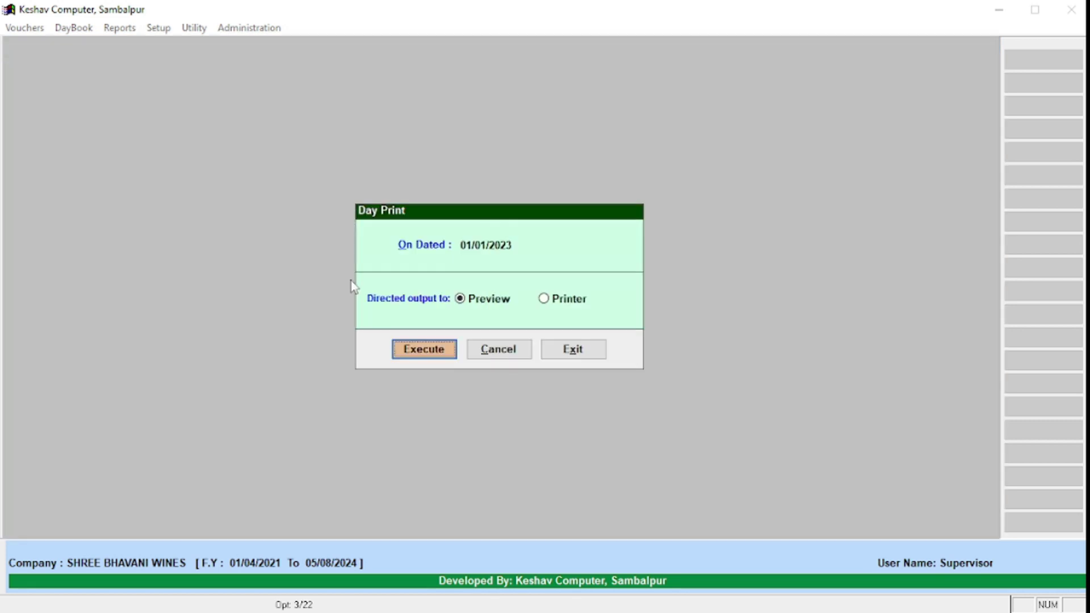
key("Escape")
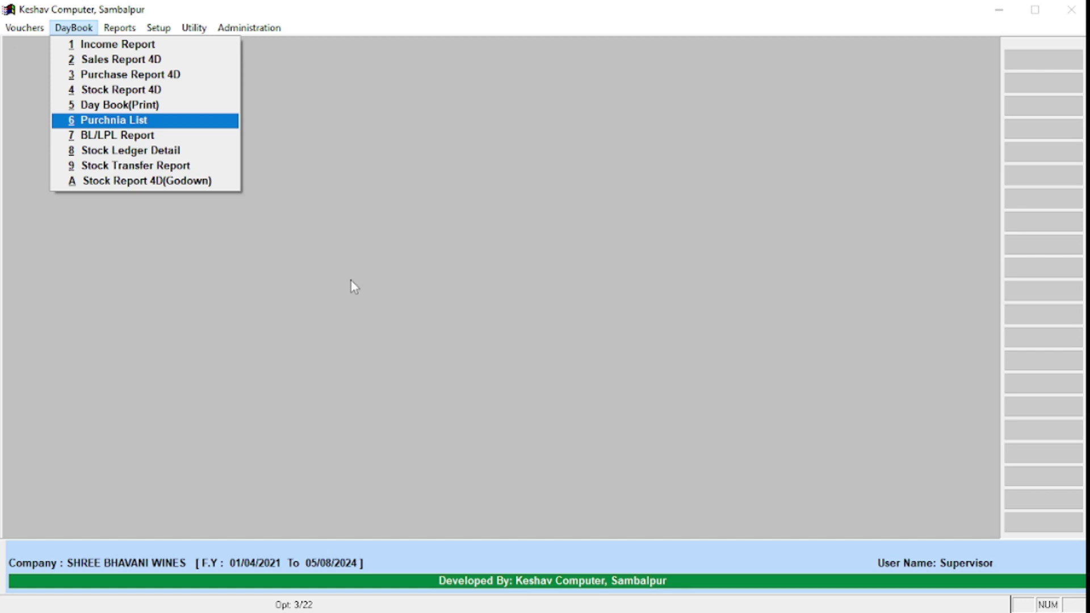
key("Down")
key("Return")
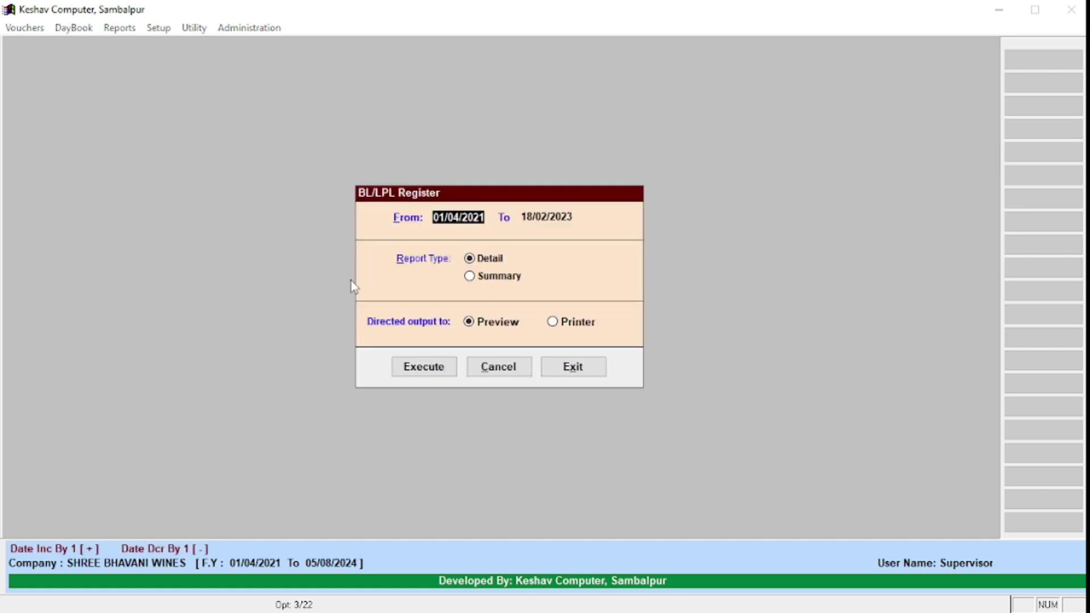
key("Return")
key("Return")
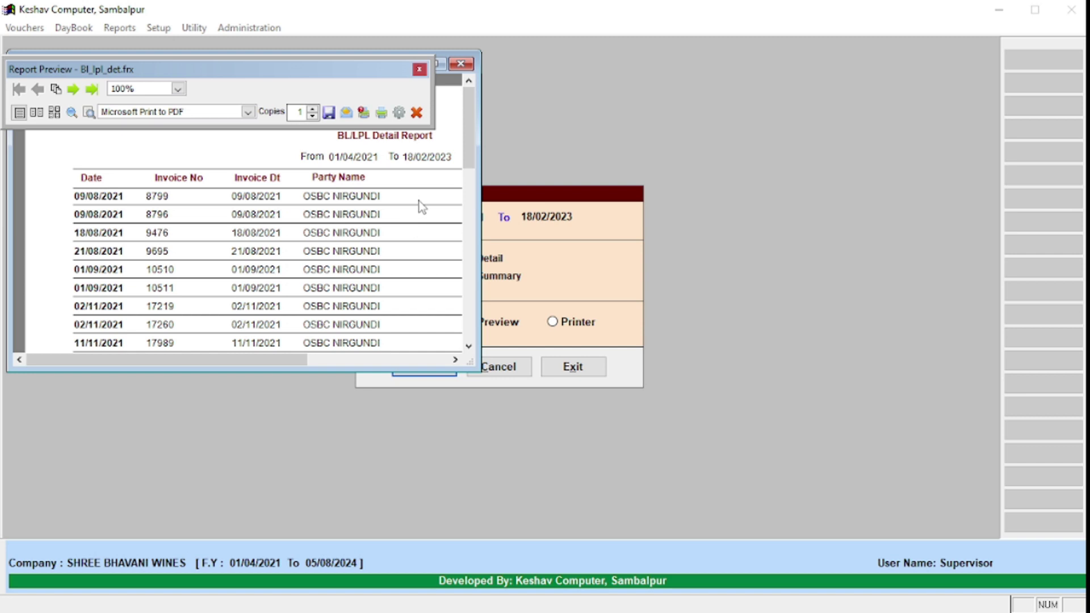
key("Escape")
key("Escape")
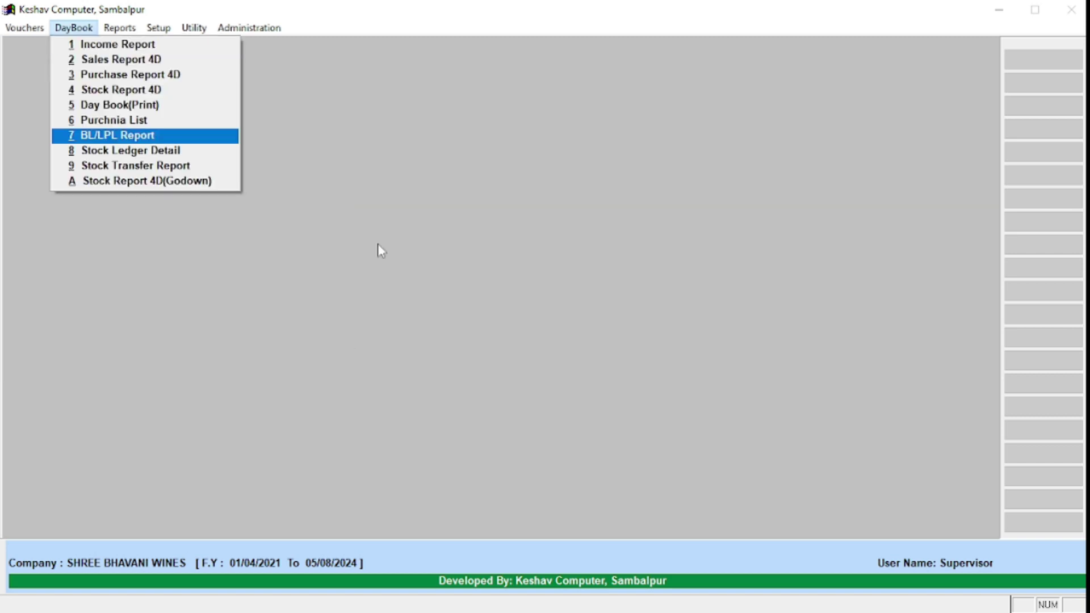
Step: Choose Stock Report 4D(Godown) from the DayBook reports list
key("Down")
key("Down")
key("Down")
key("Up")
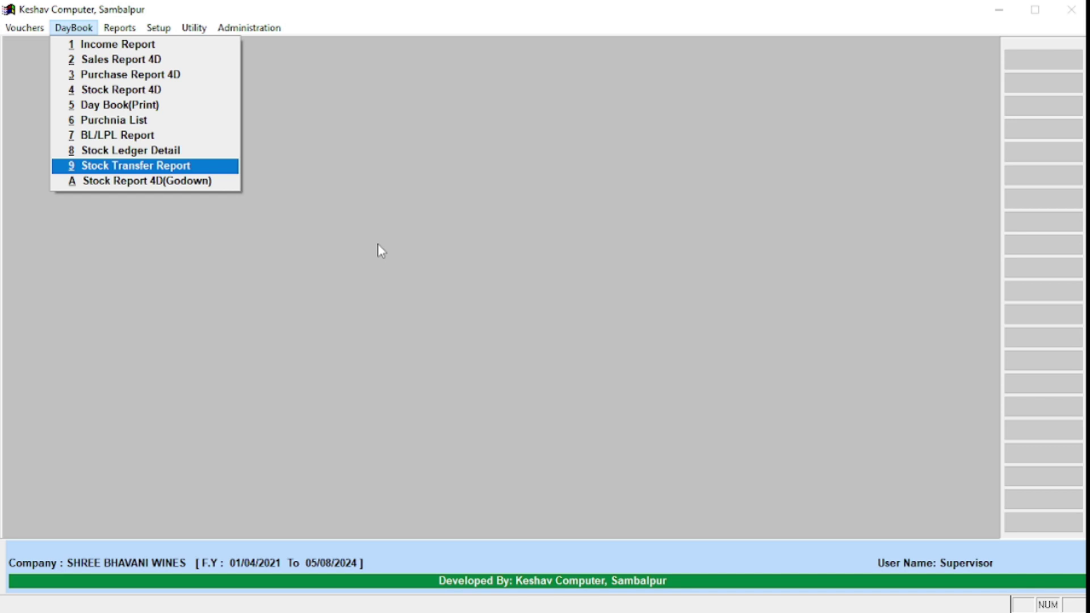
key("Up")
key("Up")
key("Down")
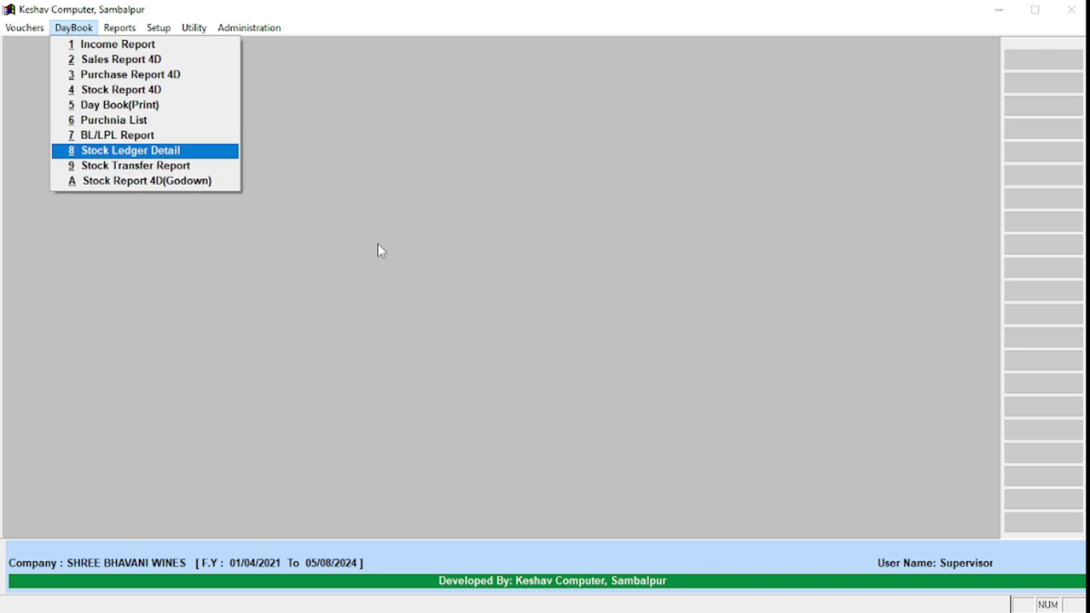
key("Down")
key("Down")
key("Up")
key("Up")
key("Up")
key("Up")
key("Up")
key("Up")
key("Up")
key("Up")
key("Up")
key("Down")
key("Down")
key("Down")
key("Up")
key("Down")
key("Down")
key("Down")
key("Up")
key("Up")
key("Down")
key("Down")
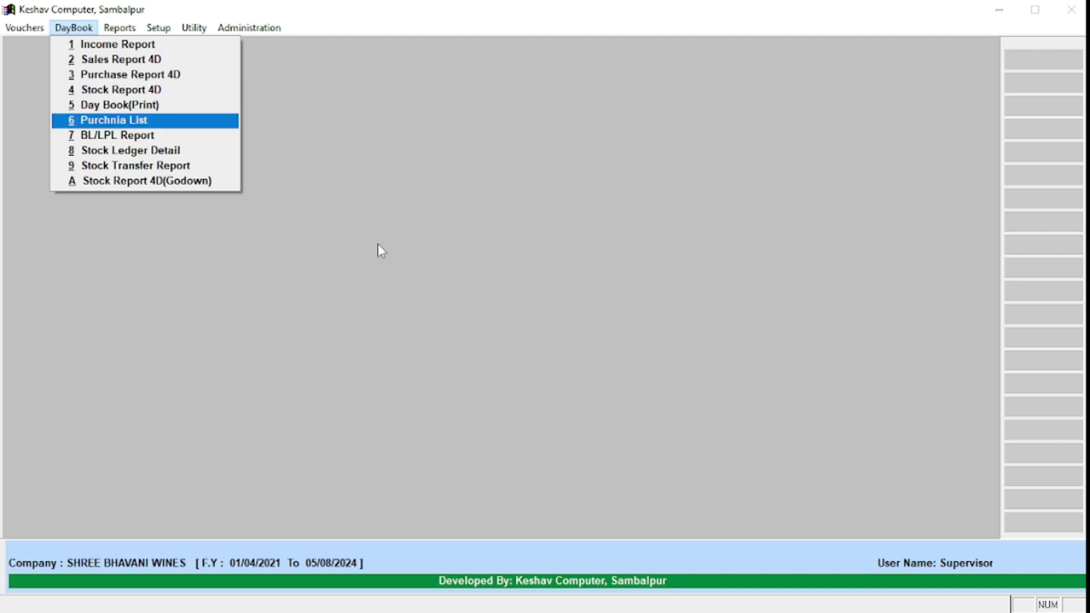
key("Down")
key("Down")
key("Down")
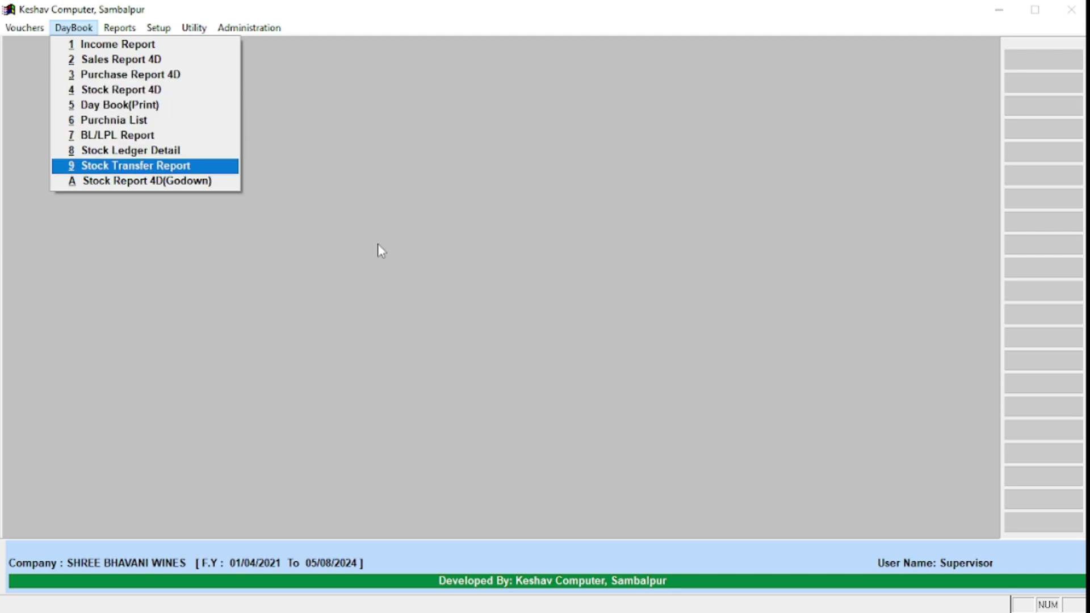
key("Down")
key("Return")
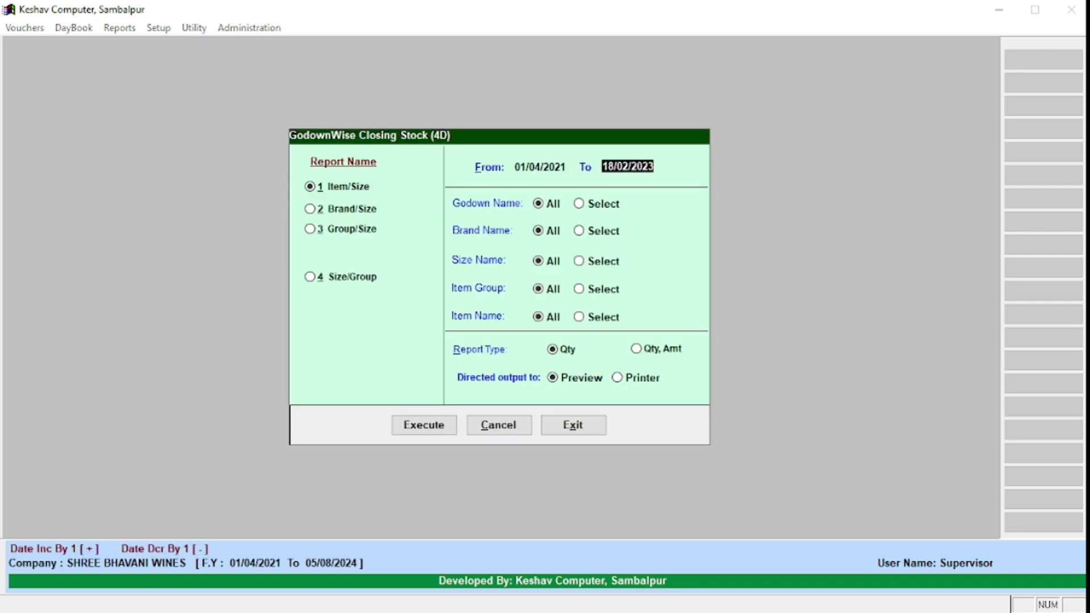
Step: Preview both pages of the Fresh godown closing stock report, close it, and switch to Vouchers
key("Return")
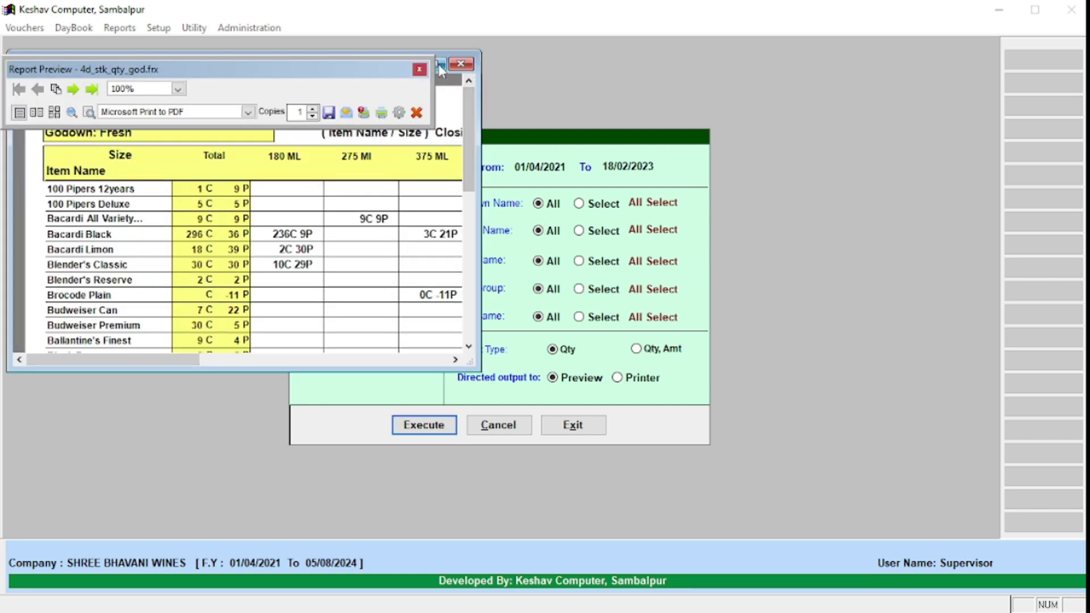
left_click(440, 64)
scroll(196, 291, "down", 5)
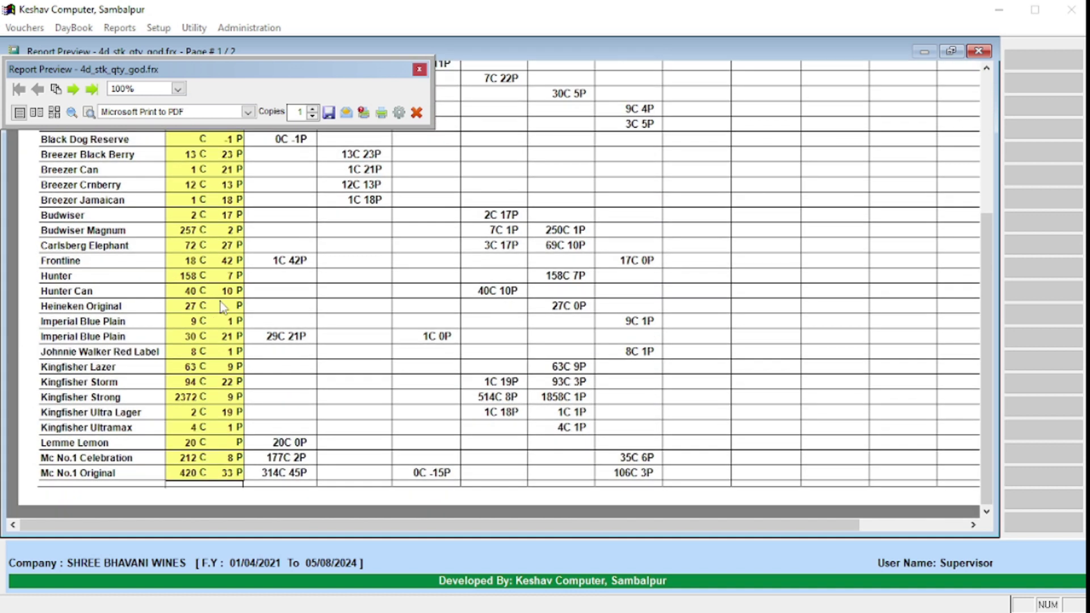
right_click(260, 228)
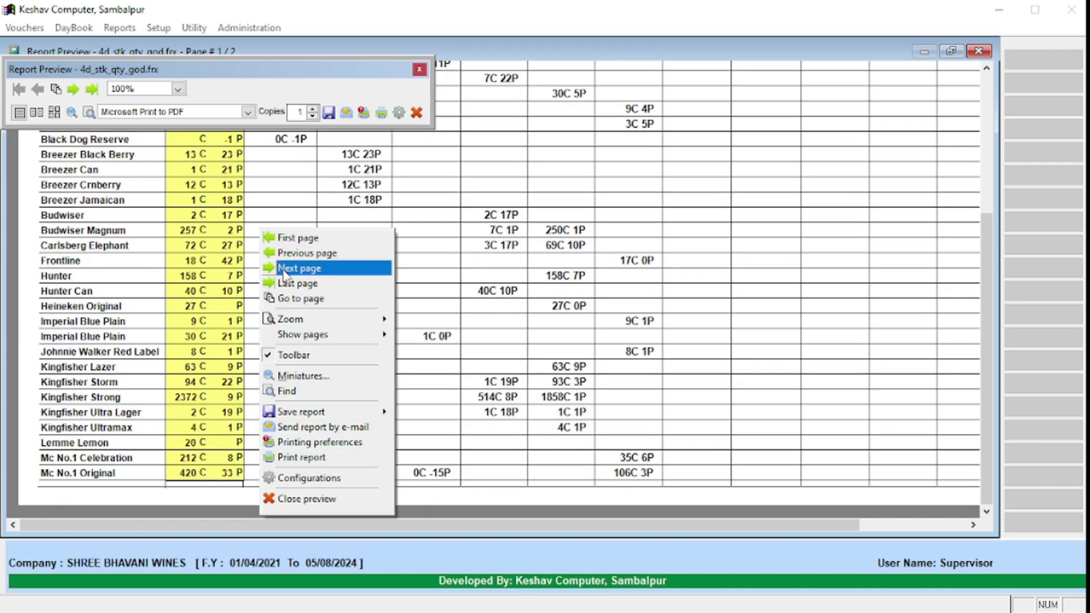
left_click(284, 269)
scroll(296, 275, "up", 3)
key("Escape")
key("Escape")
key("Up")
key("Left")
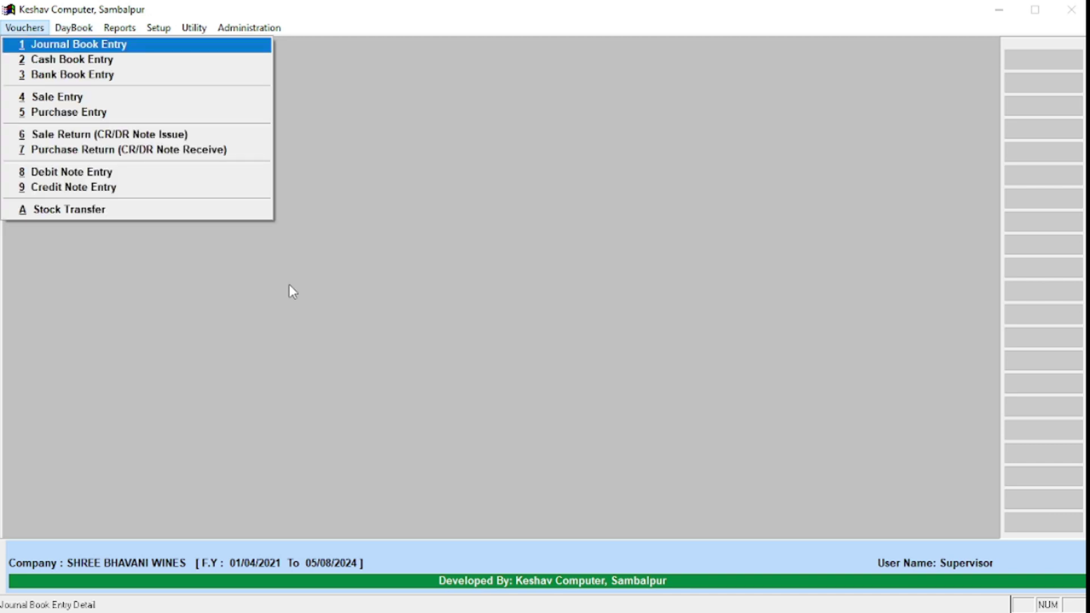
Step: Open the empty Stock Transfer (Modify) list, exit it, and return to the reports list
key("a")
key("Return")
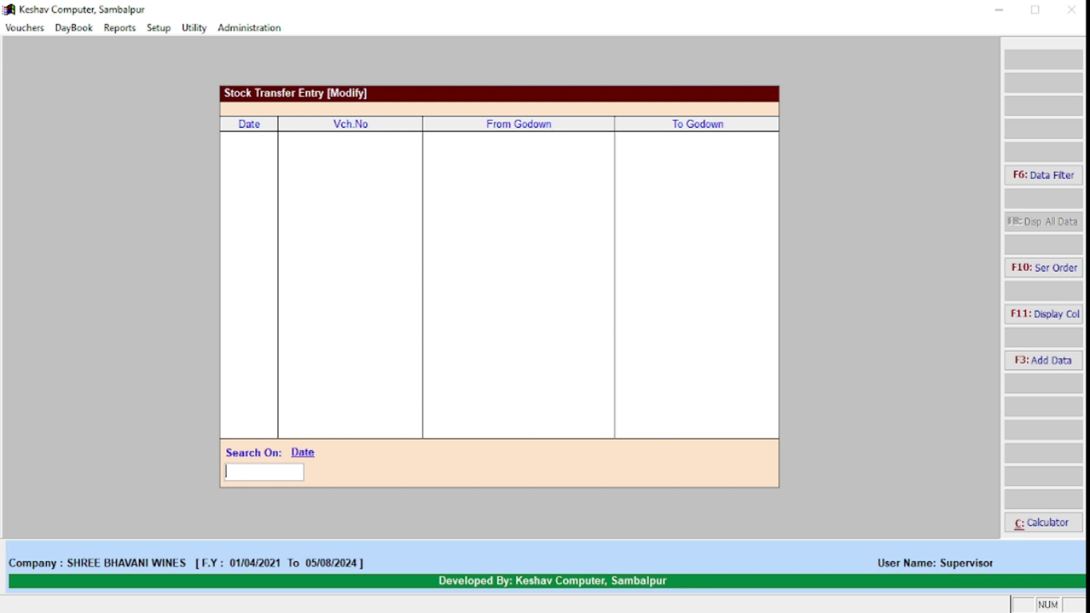
key("Escape")
key("Escape")
key("Right")
key("Down")
key("Down")
key("Down")
key("Down")
key("Down")
key("Down")
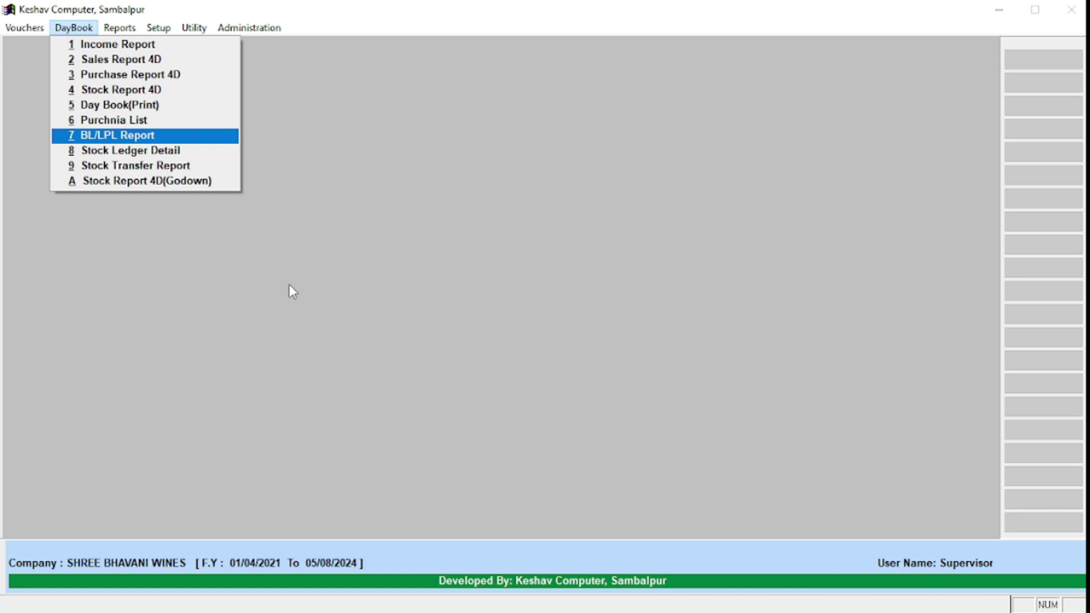
key("Up")
key("Up")
key("Up")
key("Up")
key("Up")
key("Right")
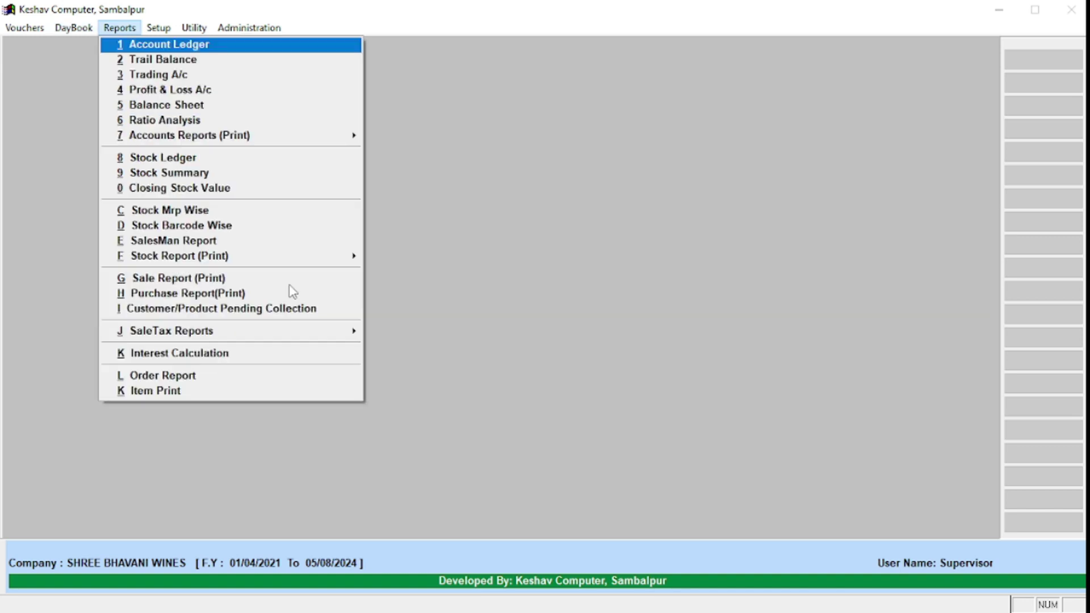
Step: Browse the Fresh godown item ledger (closing 1,74,68,380.39), then exit and confirm leaving
key("0")
key("Down")
key("Down")
key("Return")
key("Down")
key("Down")
key("Down")
key("Down")
key("Down")
key("Down")
key("Down")
key("Down")
key("Down")
key("Down")
key("Down")
key("Down")
key("Down")
key("Down")
key("Down")
key("Down")
key("Down")
key("Down")
key("Down")
key("Down")
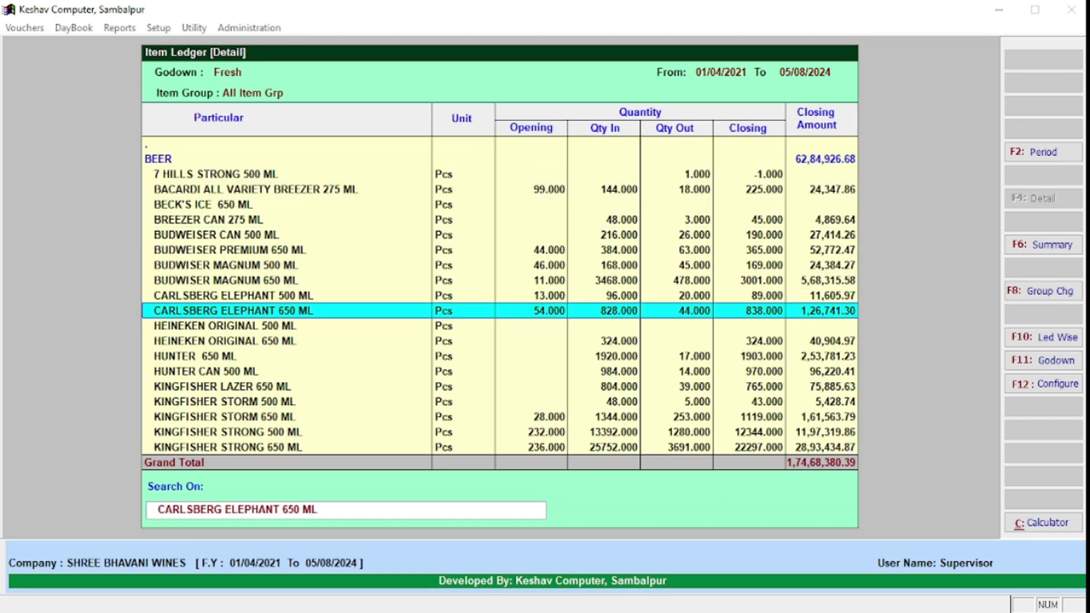
key("Down")
key("Down")
key("Down")
key("Down")
key("Down")
key("Down")
key("Down")
key("Down")
key("Down")
key("Down")
key("Down")
key("Down")
key("Down")
key("Down")
key("Down")
key("Down")
key("Down")
key("Down")
key("Down")
key("Down")
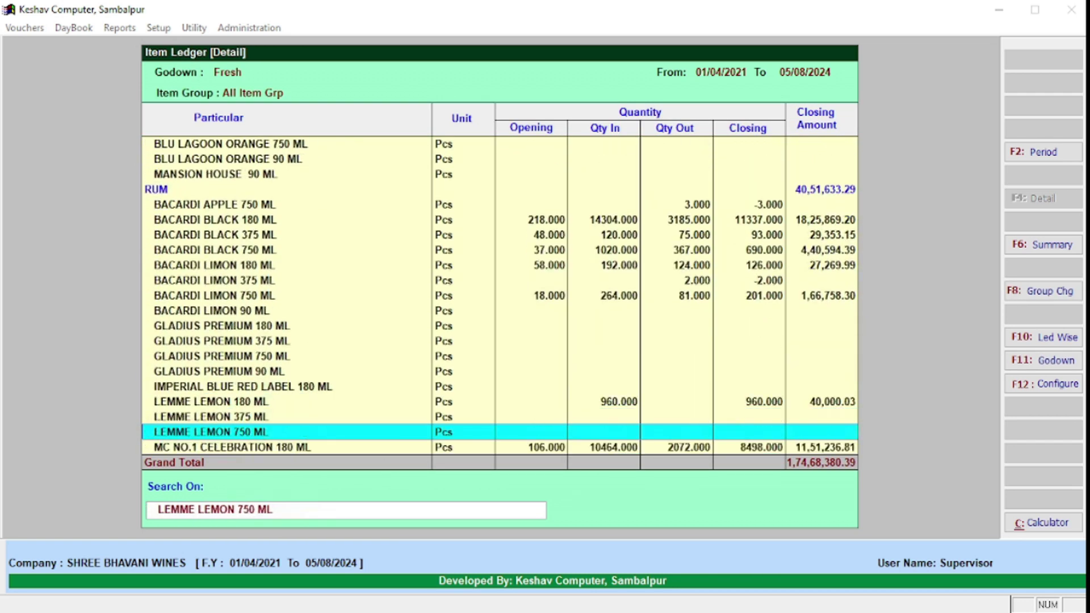
key("Down")
key("Down")
key("Down")
key("Down")
key("Down")
key("Down")
key("Down")
key("Down")
key("Down")
key("Down")
key("Down")
key("Down")
key("Down")
key("Down")
key("Down")
key("Down")
key("Down")
key("Down")
key("Down")
key("Down")
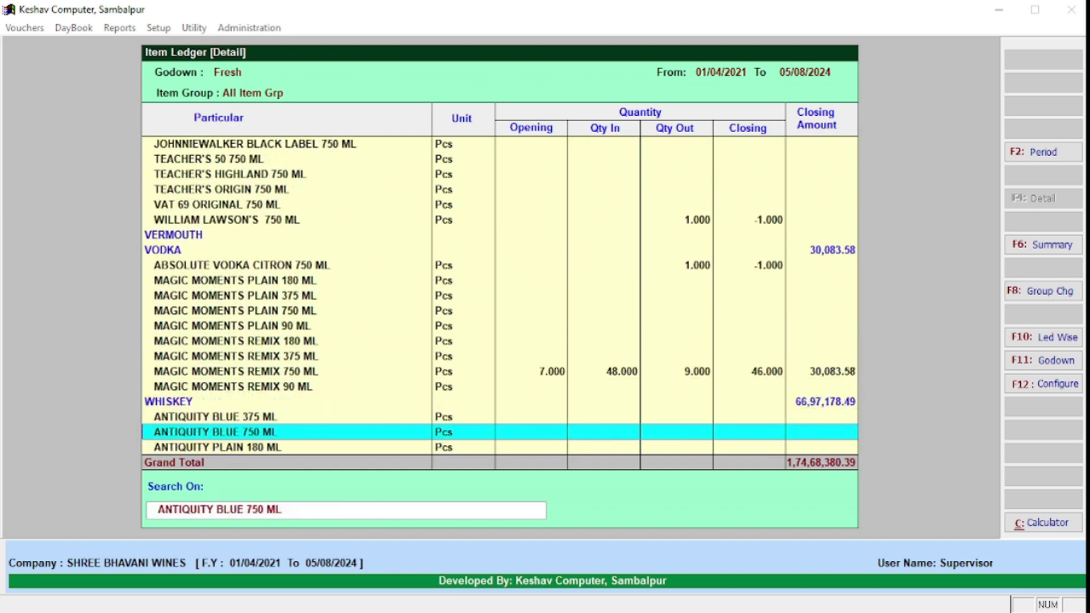
key("Down")
key("Down")
key("Down")
key("Down")
key("Down")
key("Down")
key("Down")
key("Down")
key("Down")
key("Down")
key("Down")
key("Down")
key("Down")
key("Down")
key("Down")
key("Down")
key("Down")
key("Down")
key("Down")
key("Down")
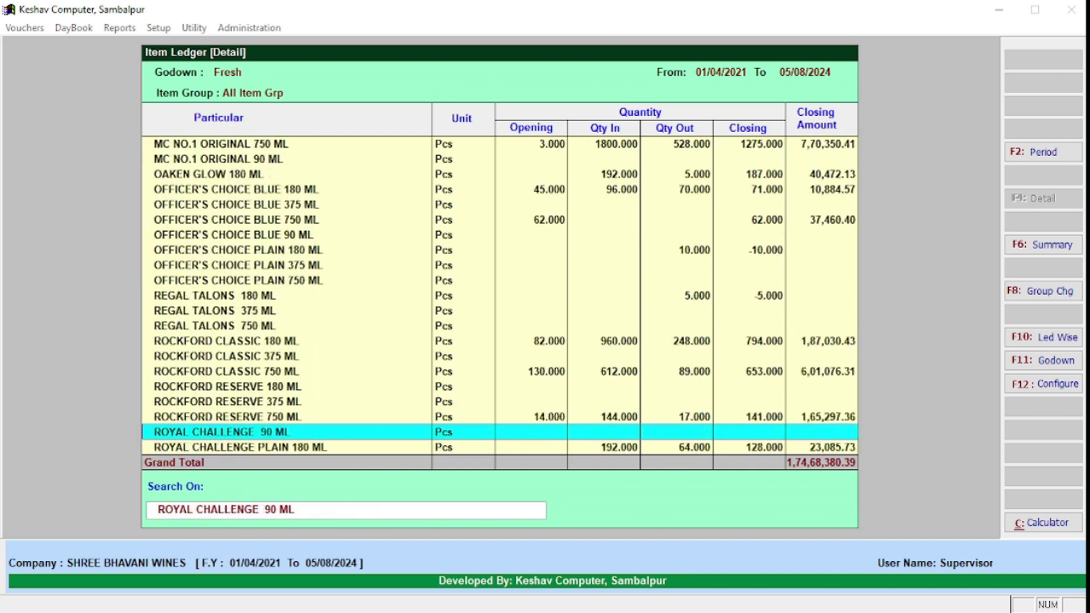
key("Down")
key("Down")
key("Down")
key("Down")
key("Down")
key("Down")
key("Down")
key("Down")
key("Down")
key("Down")
key("Down")
key("Down")
key("Down")
key("Down")
key("Up")
key("Up")
key("Up")
key("Up")
key("Up")
key("Up")
key("Up")
key("Up")
key("Up")
key("Up")
key("Up")
key("Up")
key("Up")
key("Escape")
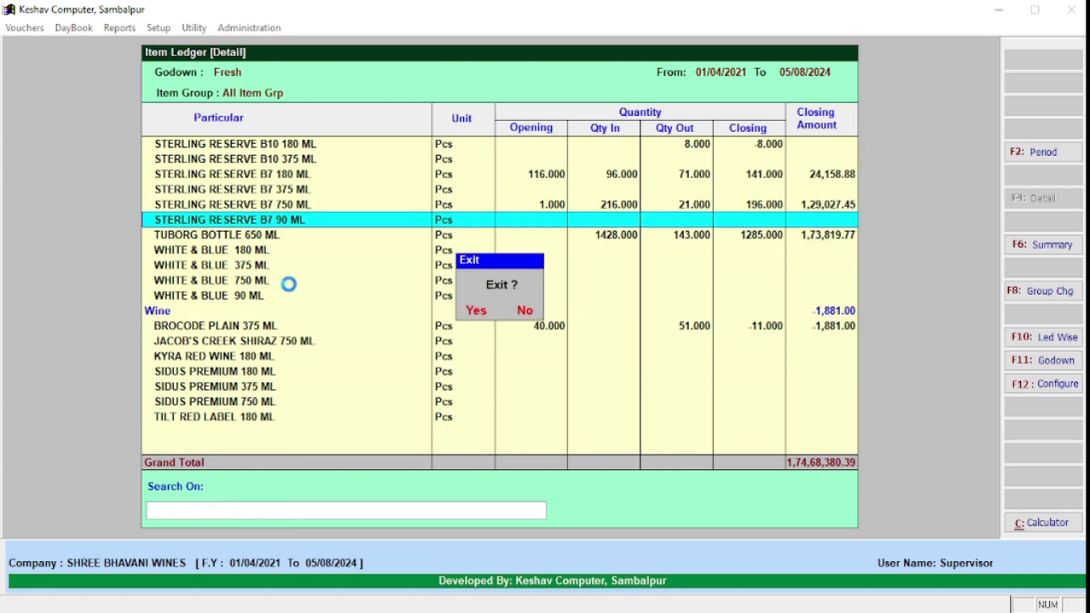
key("Return")
key("Escape")
key("Return")
key("Up")
Step: Open the Stock Summary and drill into the BEER item list
key("Return")
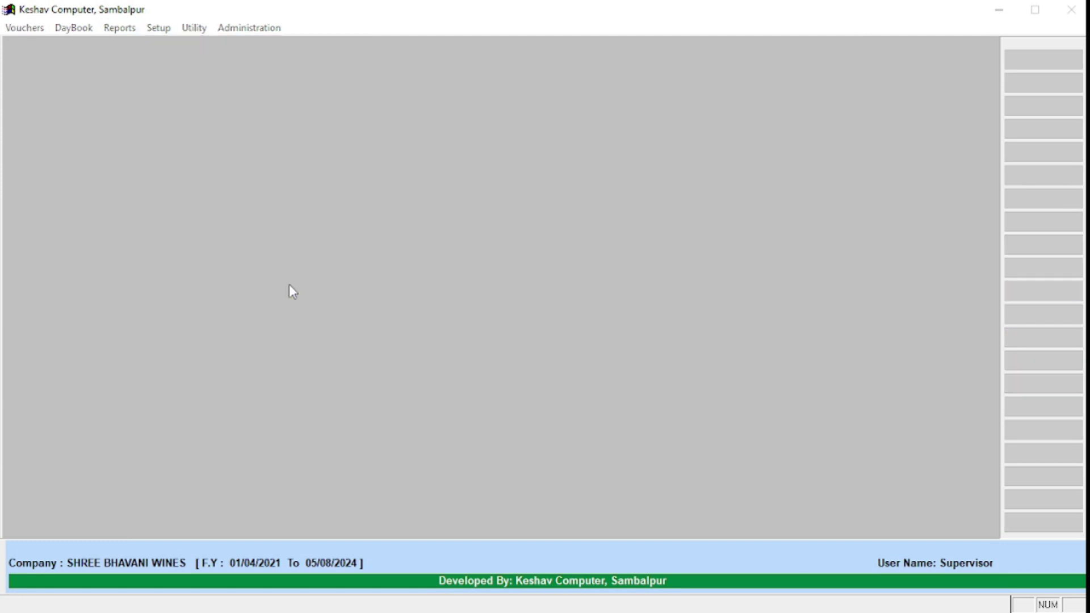
key("Down")
key("Down")
key("Up")
key("Return")
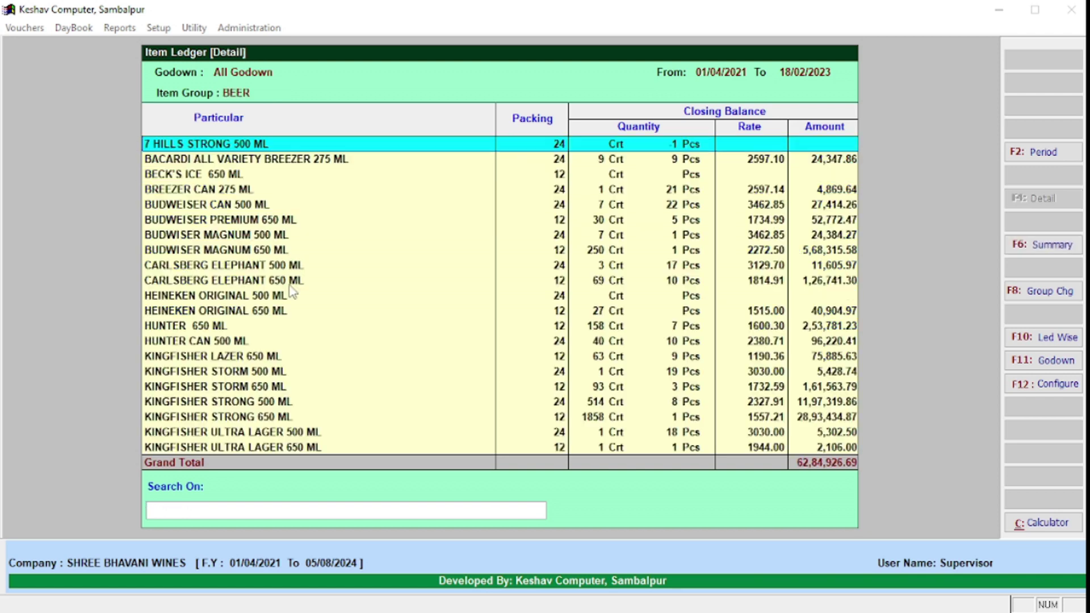
key("Return")
key("Escape")
key("Return")
Step: Review Bacardi Breezer's monthly summary and its April, August and September detail ledgers
key("Down")
key("Return")
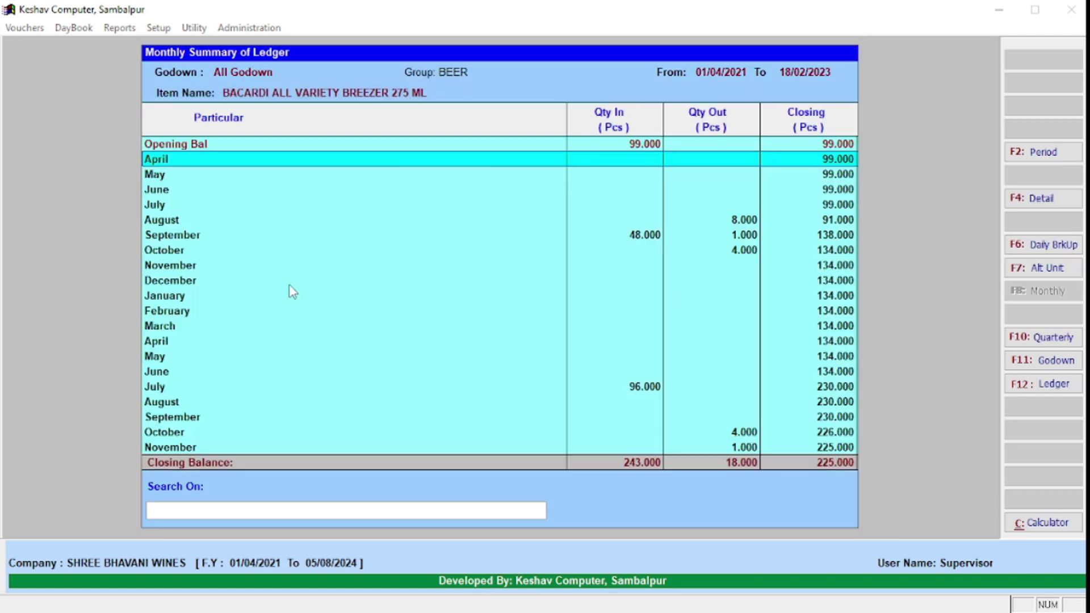
key("Return")
key("Escape")
key("Return")
key("Down")
key("Down")
key("Down")
key("Down")
key("Down")
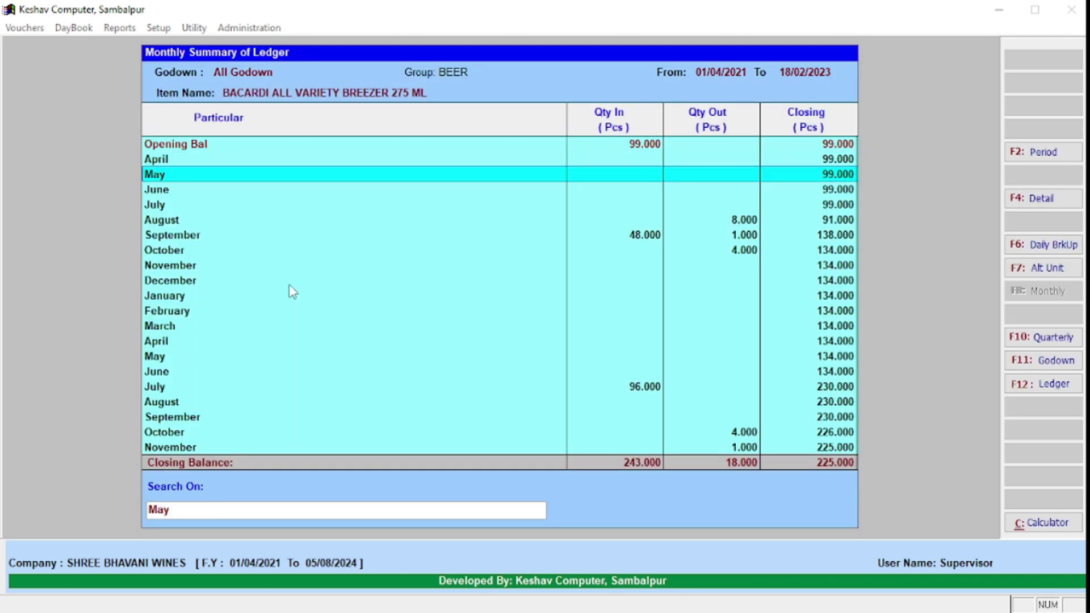
key("Up")
key("Return")
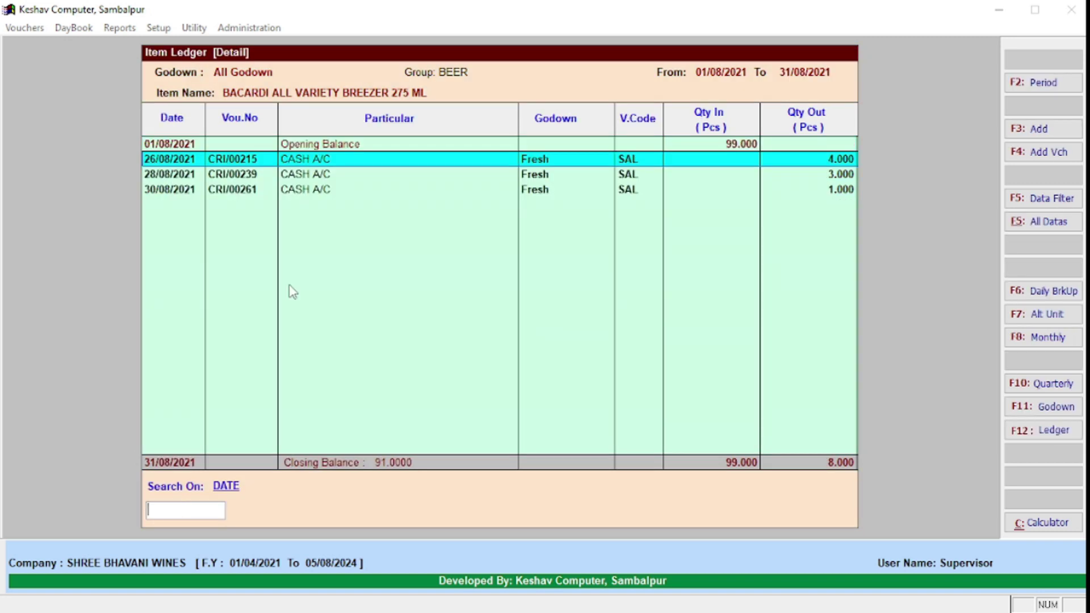
key("Escape")
key("Down")
key("Return")
key("Escape")
Step: Leave the stock summary and view then close the Profit & Loss report
key("Escape")
key("Return")
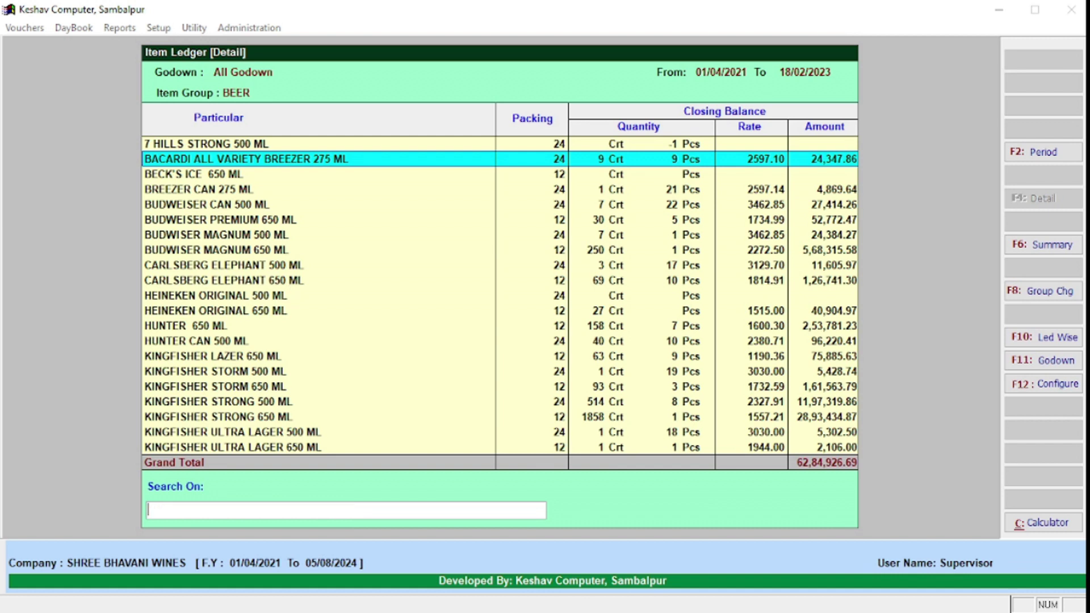
key("Escape")
key("Escape")
key("Return")
key("Up")
key("Up")
key("Up")
key("Up")
key("Up")
key("Up")
key("Down")
key("Down")
key("Down")
key("Up")
key("Up")
key("Up")
key("Up")
key("Down")
key("Down")
key("Return")
key("Escape")
Step: View the Balance Sheet and Ratio Analysis reports, exiting each
key("Down")
key("Return")
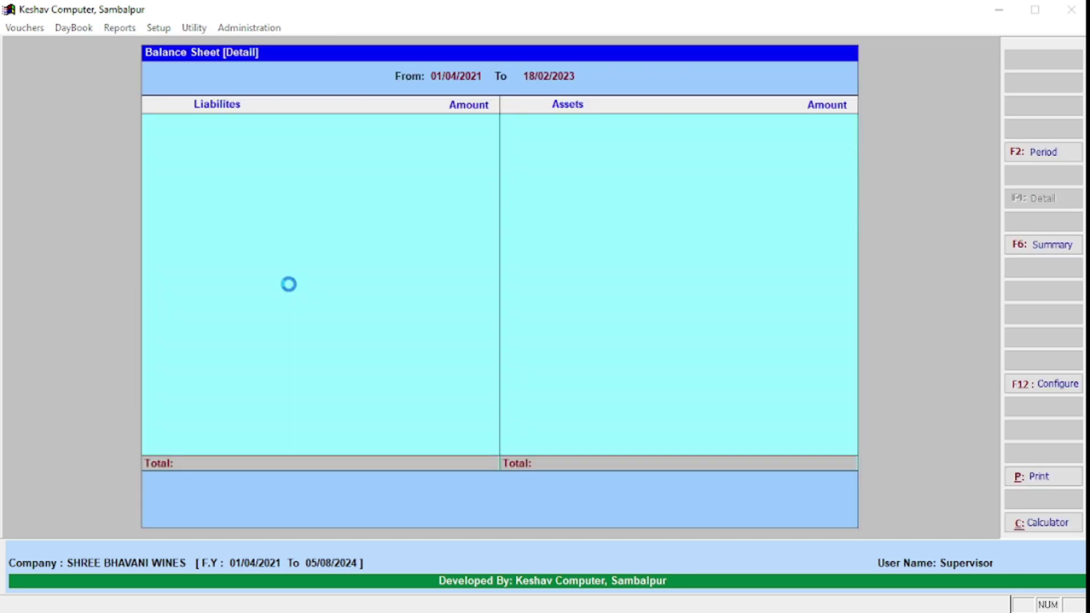
key("Escape")
key("Down")
key("Return")
Step: View the Trial Balance and Trading Account, then minimize Keshav Computer to the desktop
key("Escape")
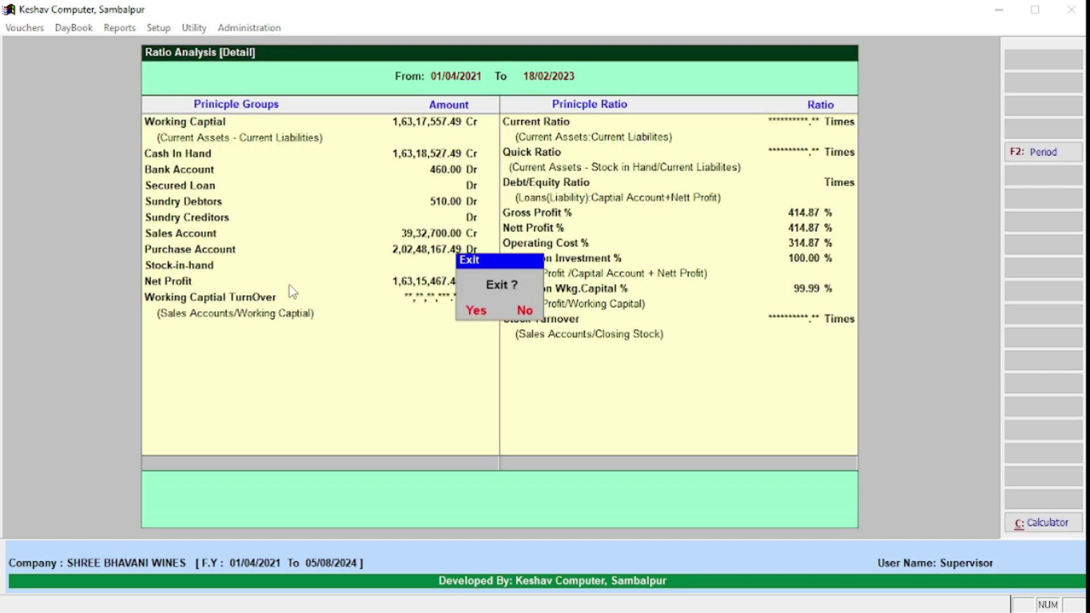
key("Return")
key("Up")
key("Up")
key("Up")
key("Up")
key("Down")
key("Up")
key("Return")
key("Escape")
key("Down")
key("Return")
key("Escape")
key("Down")
key("Down")
key("Down")
key("Down")
key("Down")
key("Down")
key("Down")
key("Down")
key("Down")
key("Down")
key("Down")
key("Down")
key("Down")
key("Down")
key("Left")
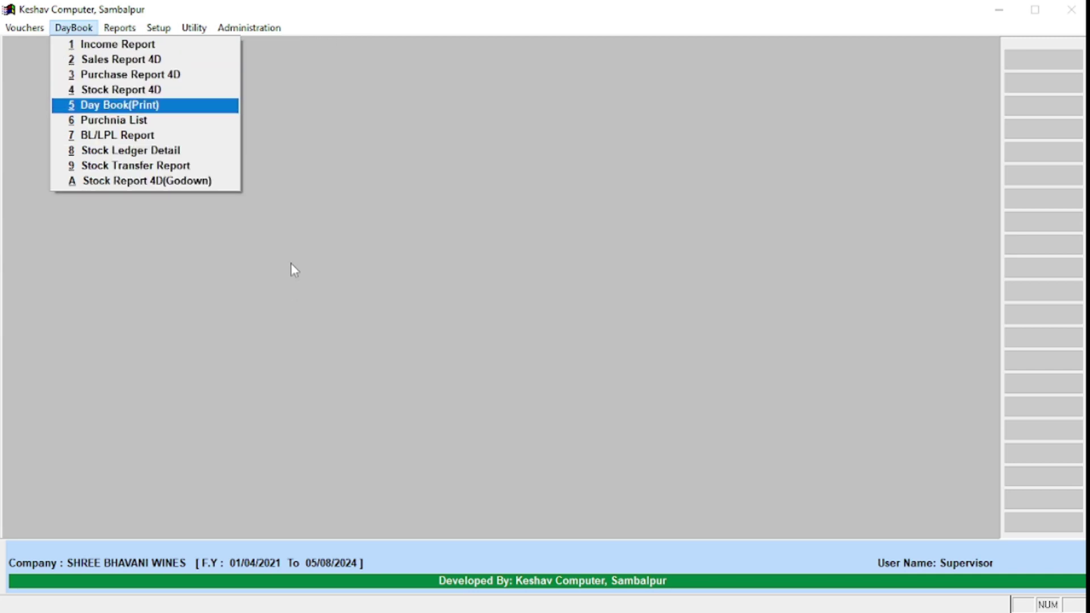
left_click(998, 10)
left_click(998, 10)
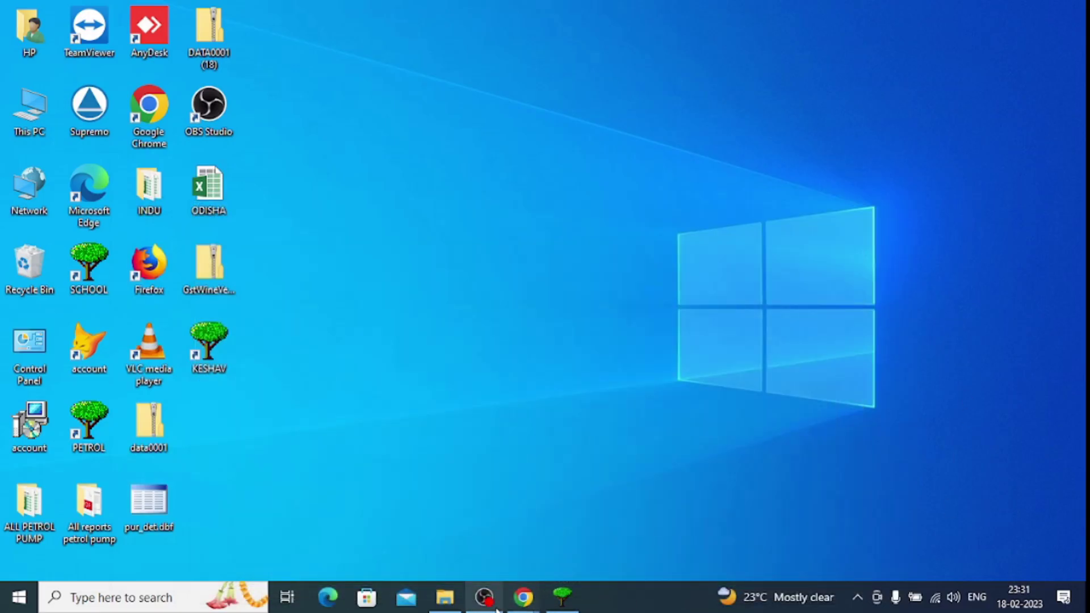